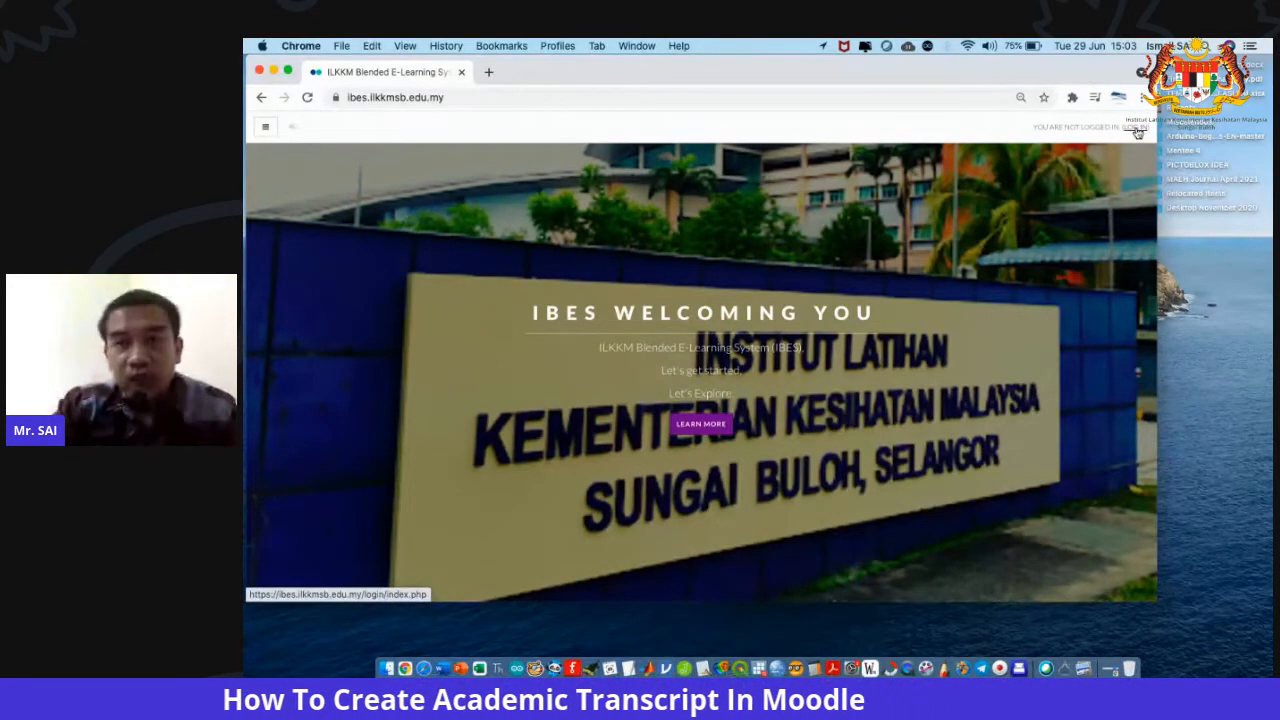
Log in to the IBES site with the prefilled credentials and enlarge the browser window.
left_click(1137, 130)
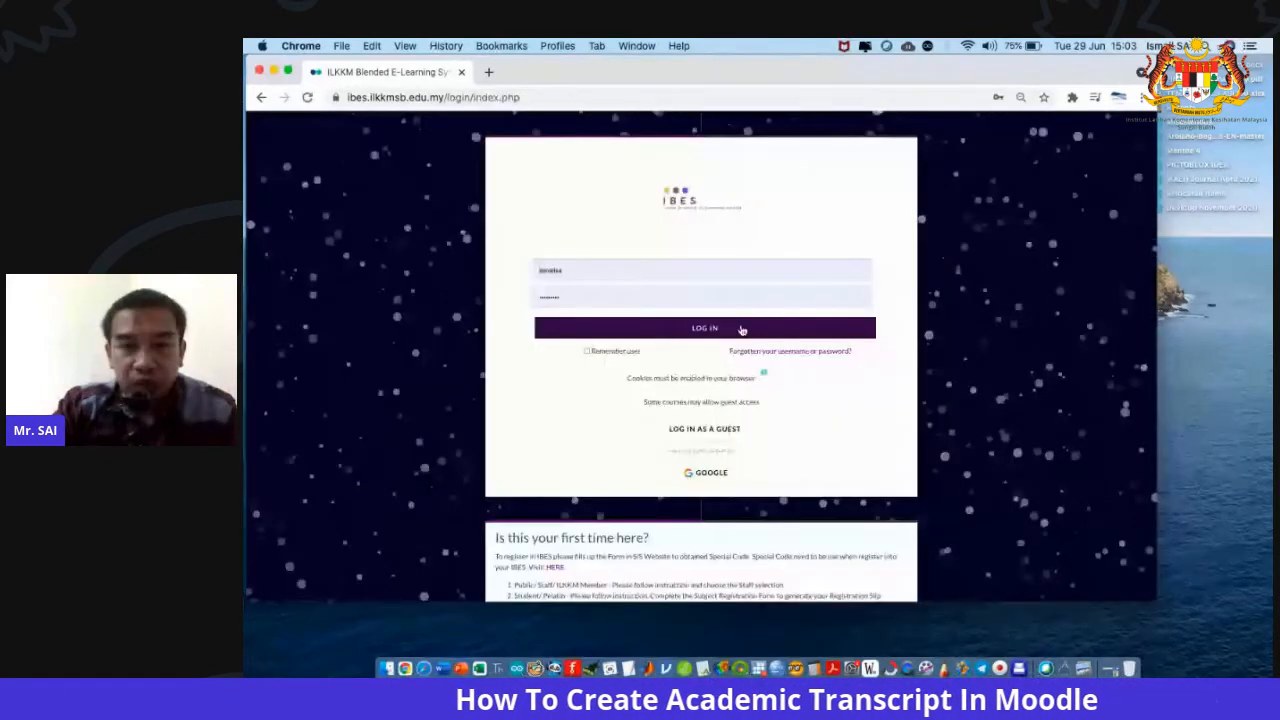
left_click(741, 329)
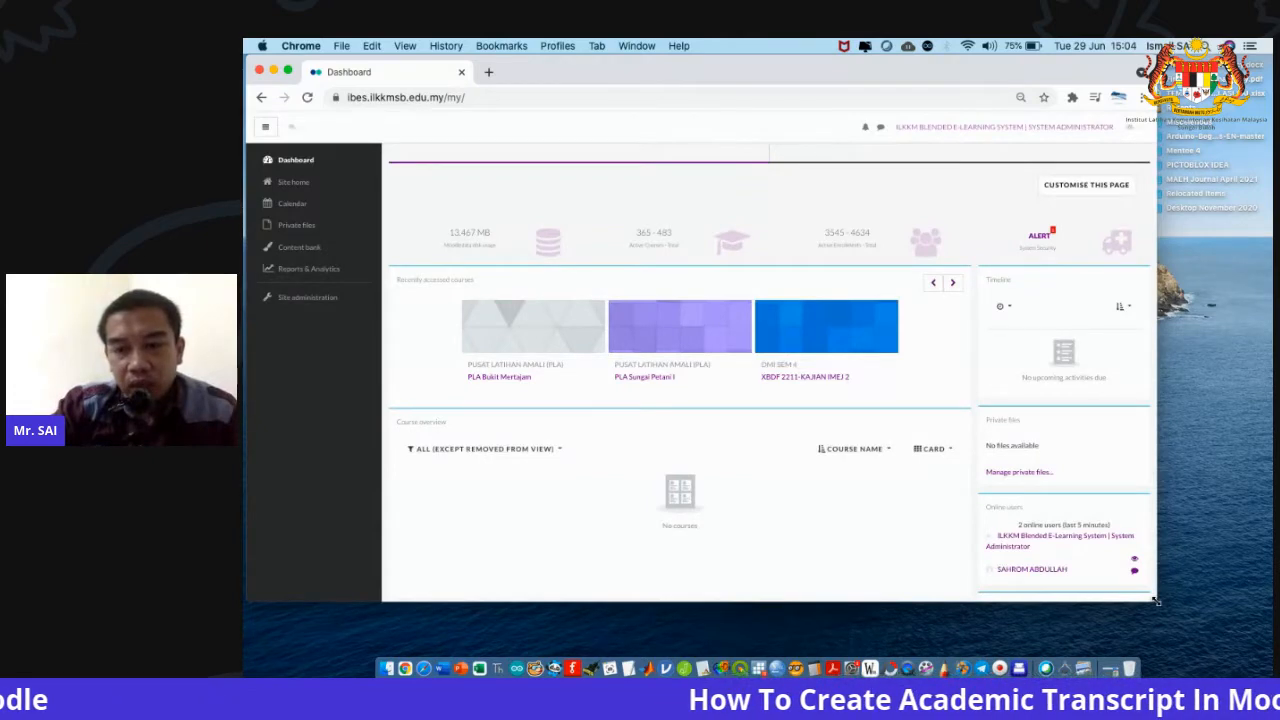
left_click_drag(1155, 600, 1161, 650)
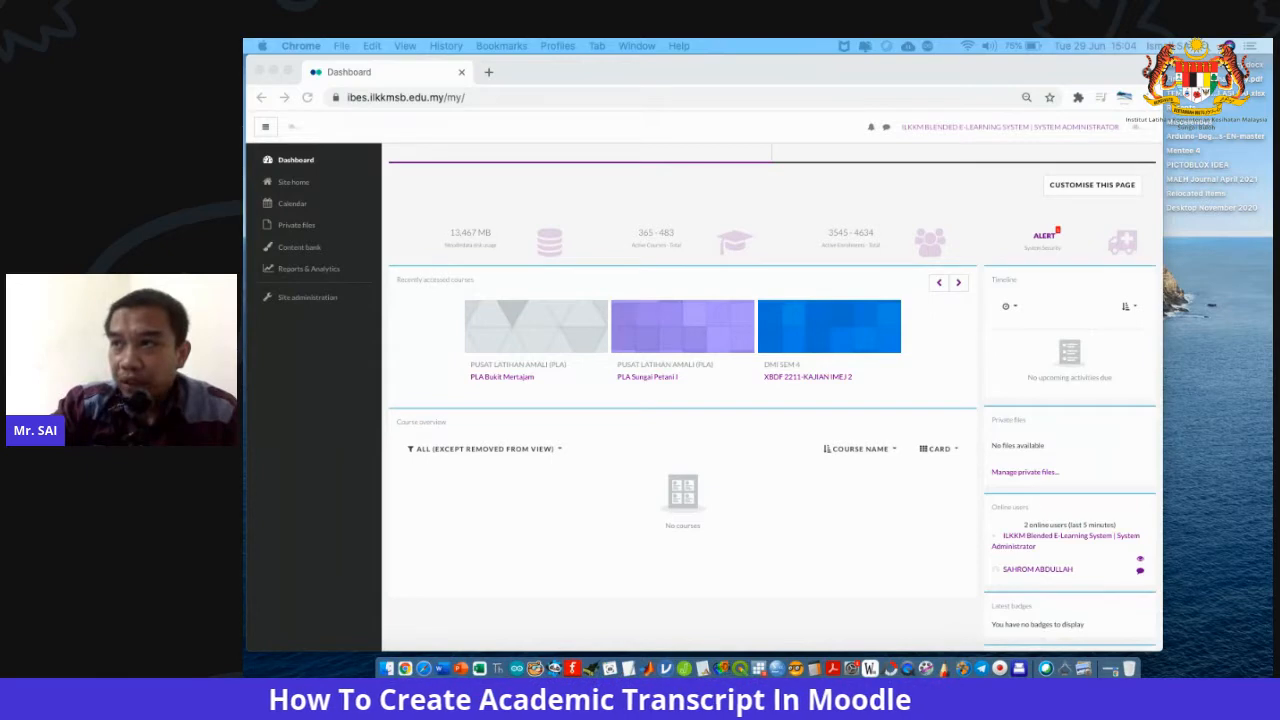
left_click_drag(1162, 217, 1227, 217)
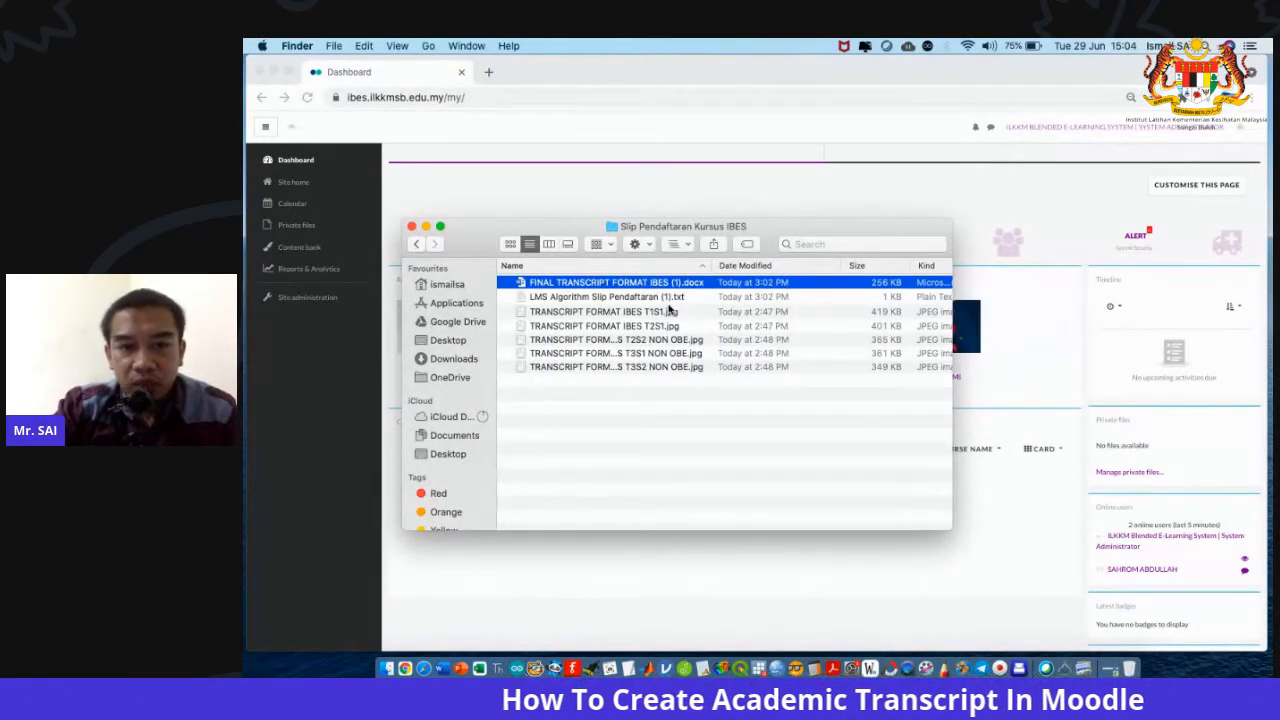
Open TRANSCRIPT FORMAT IBES T1S1.jpg from the Slip Pendaftaran Kursus IBES folder, examine its trainee details and subject table, and close it.
double_click(670, 311)
left_click_drag(624, 72, 634, 72)
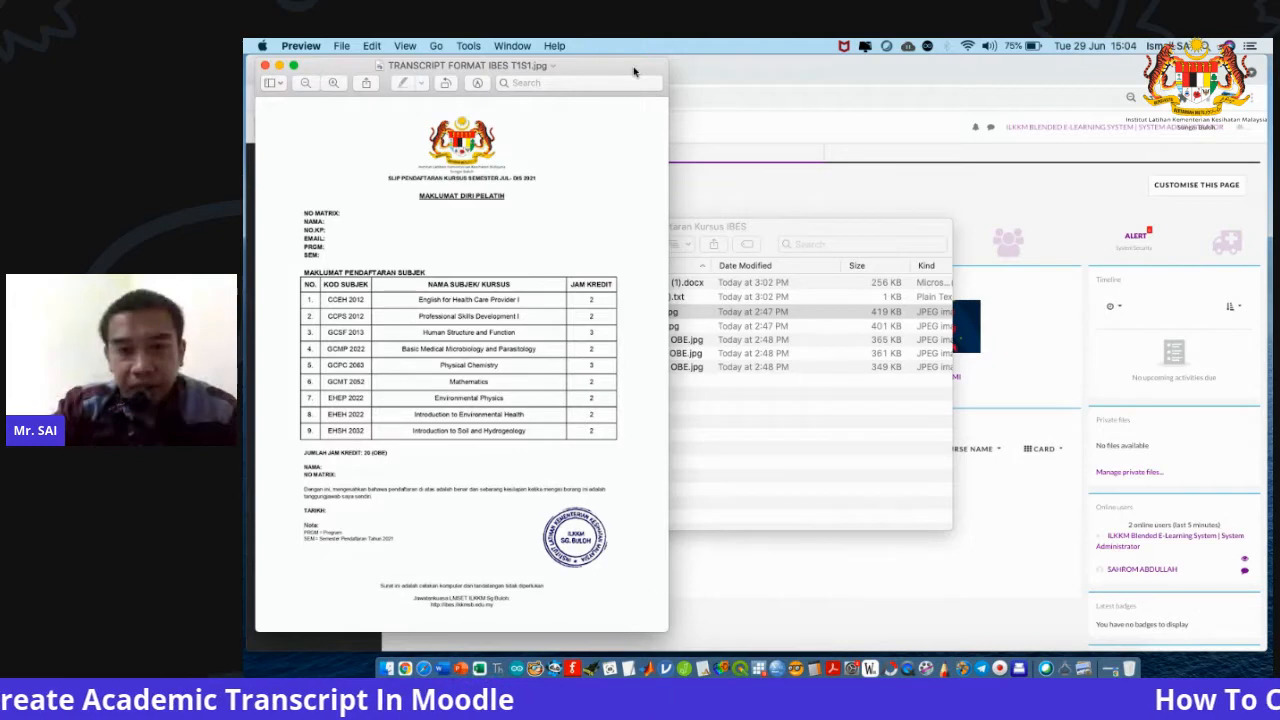
left_click_drag(634, 72, 975, 69)
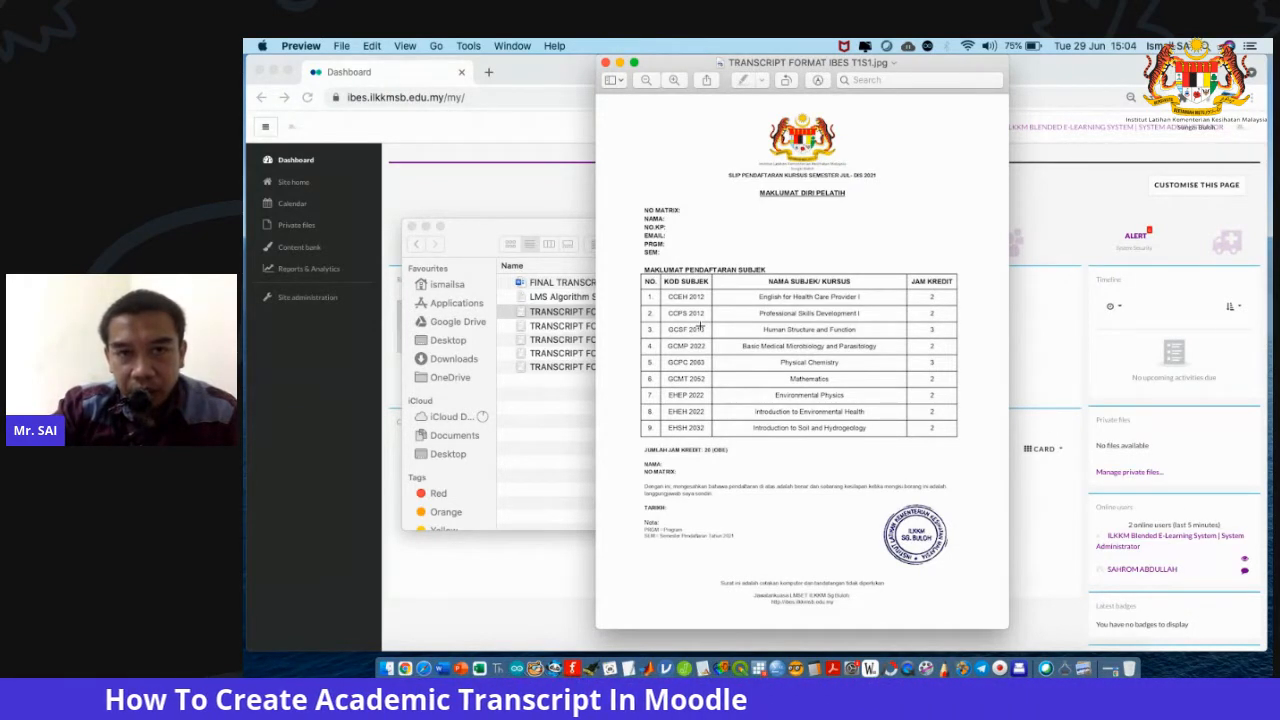
left_click(605, 63)
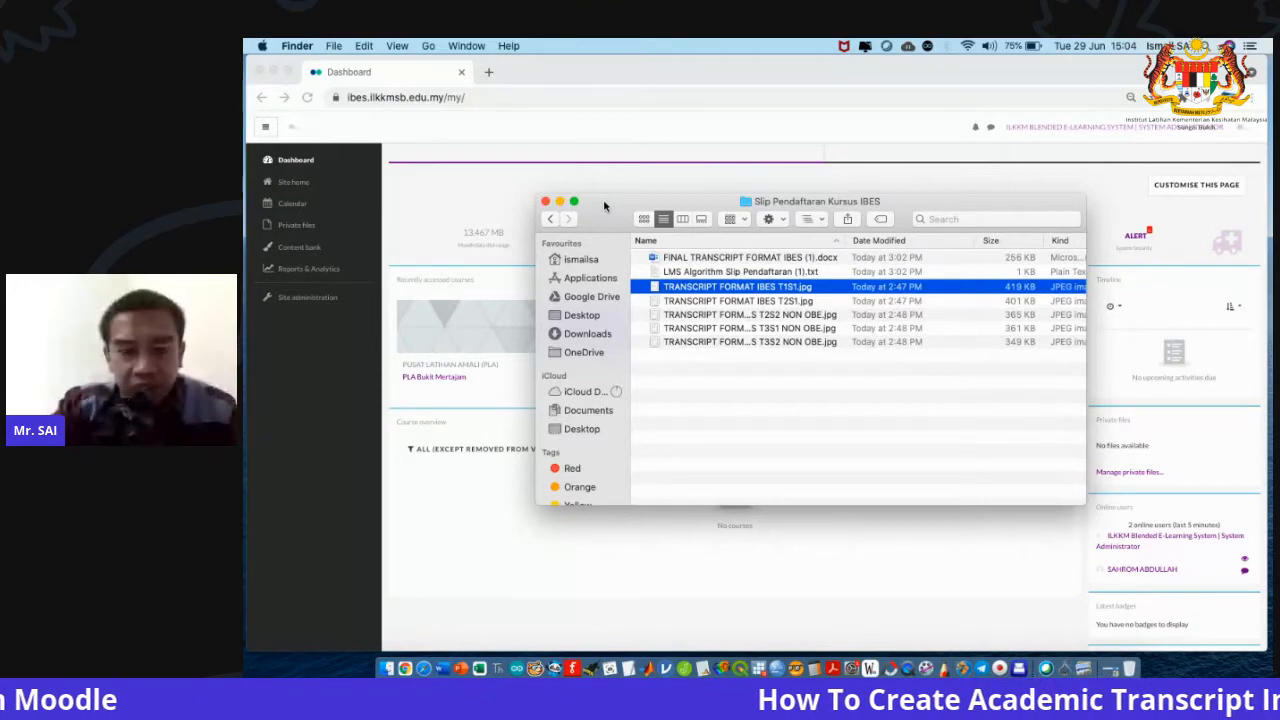
Back in the browser, open the SEM 1 CLASS MANAGEMENT course from the site home's Diploma in Environmental Health, DEH SEM 1 category.
left_click(323, 251)
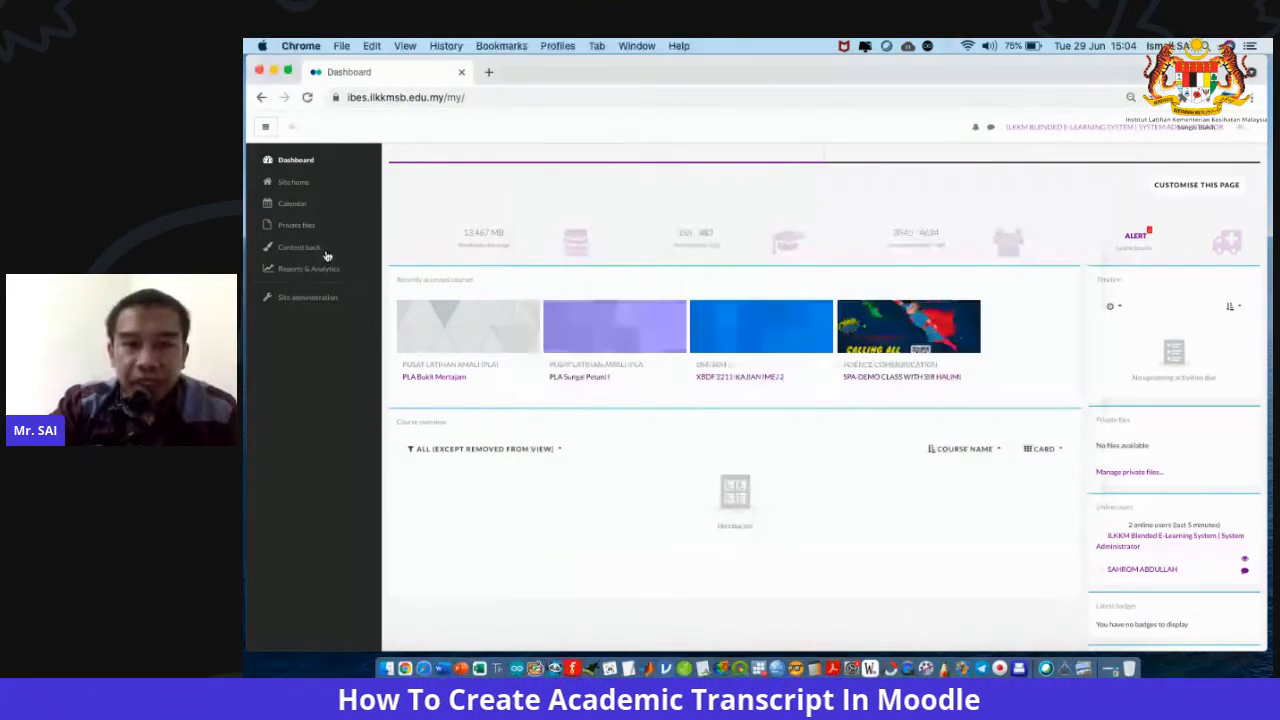
left_click(294, 182)
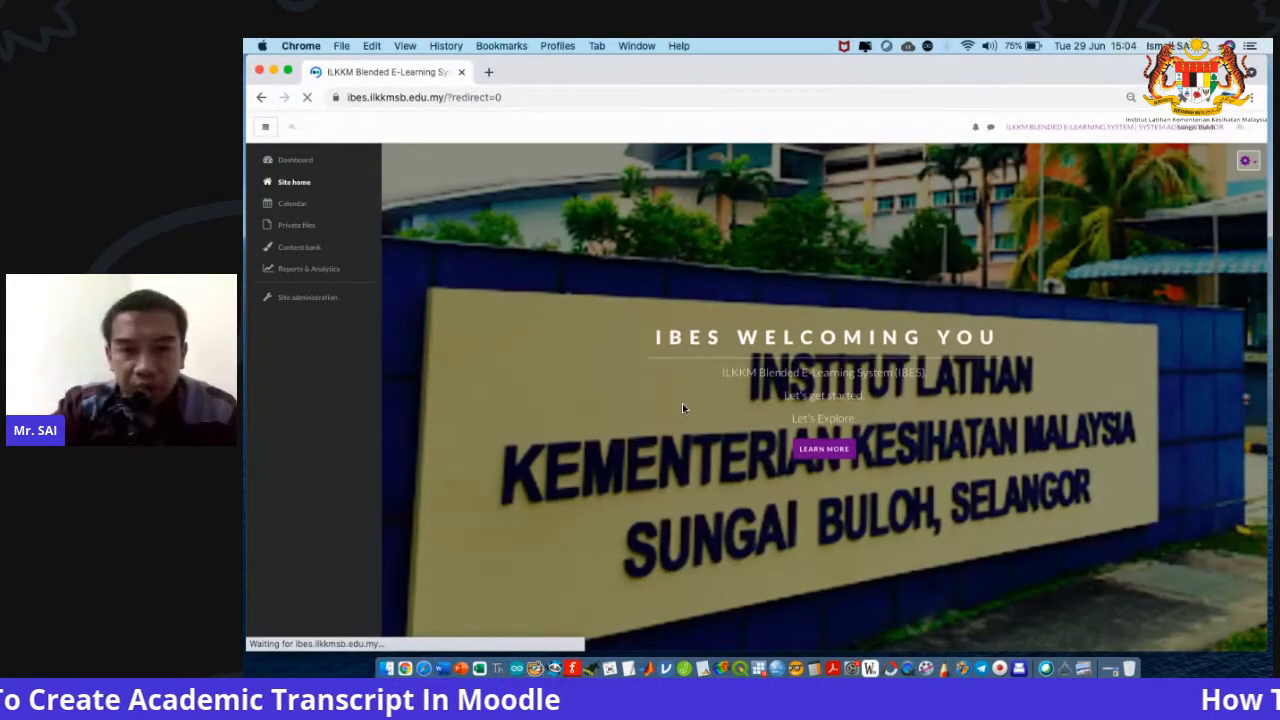
scroll(682, 405, "down", 5)
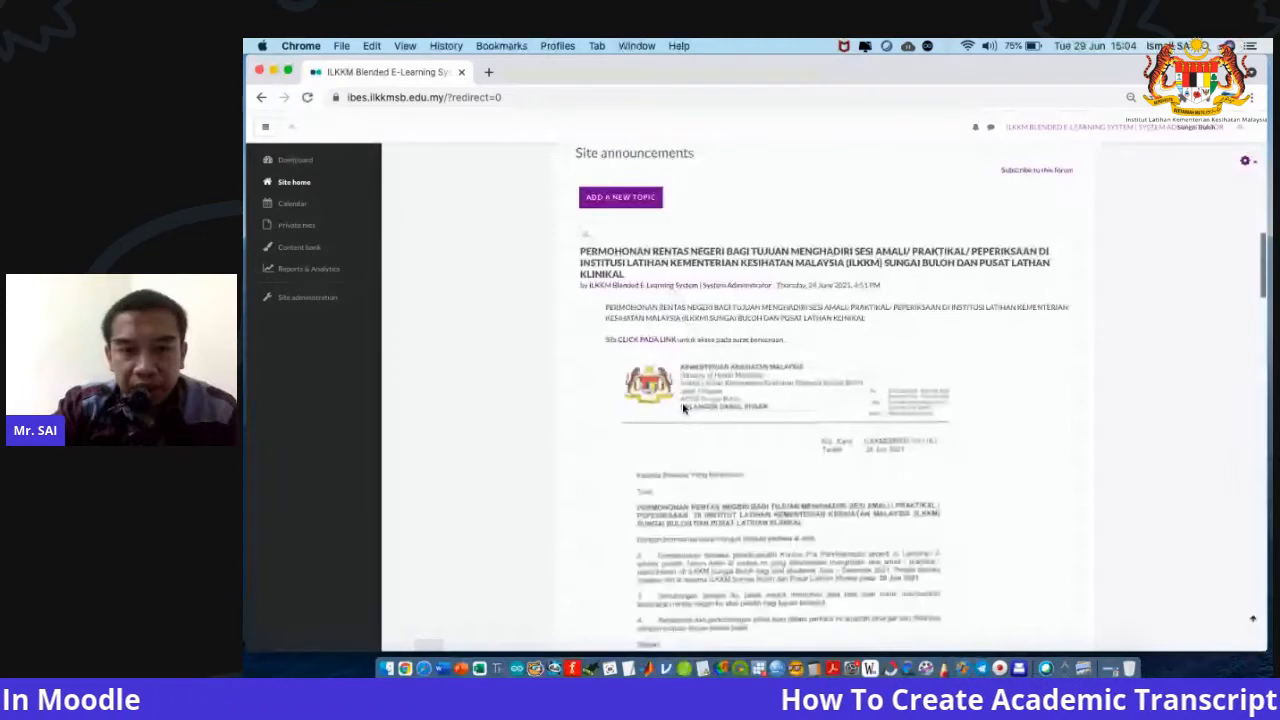
scroll(589, 474, "down", 10)
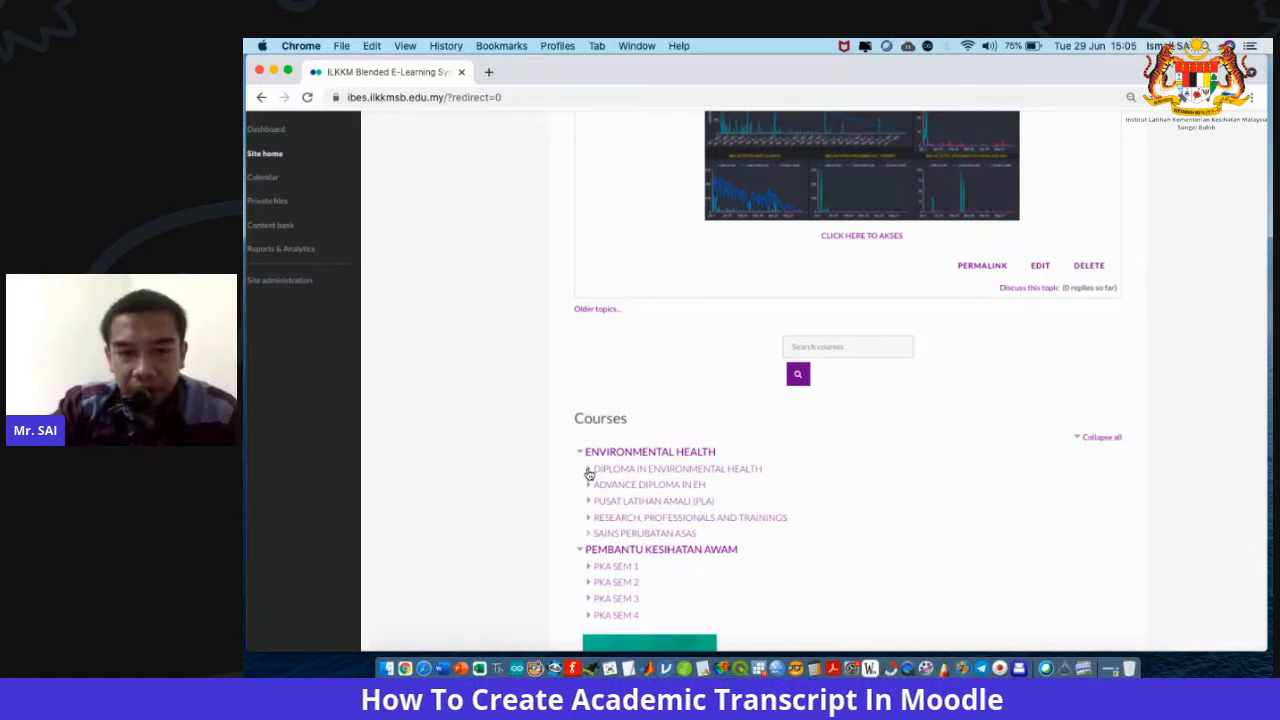
left_click(589, 474)
scroll(589, 474, "up", 5)
left_click(611, 334)
scroll(735, 405, "down", 2)
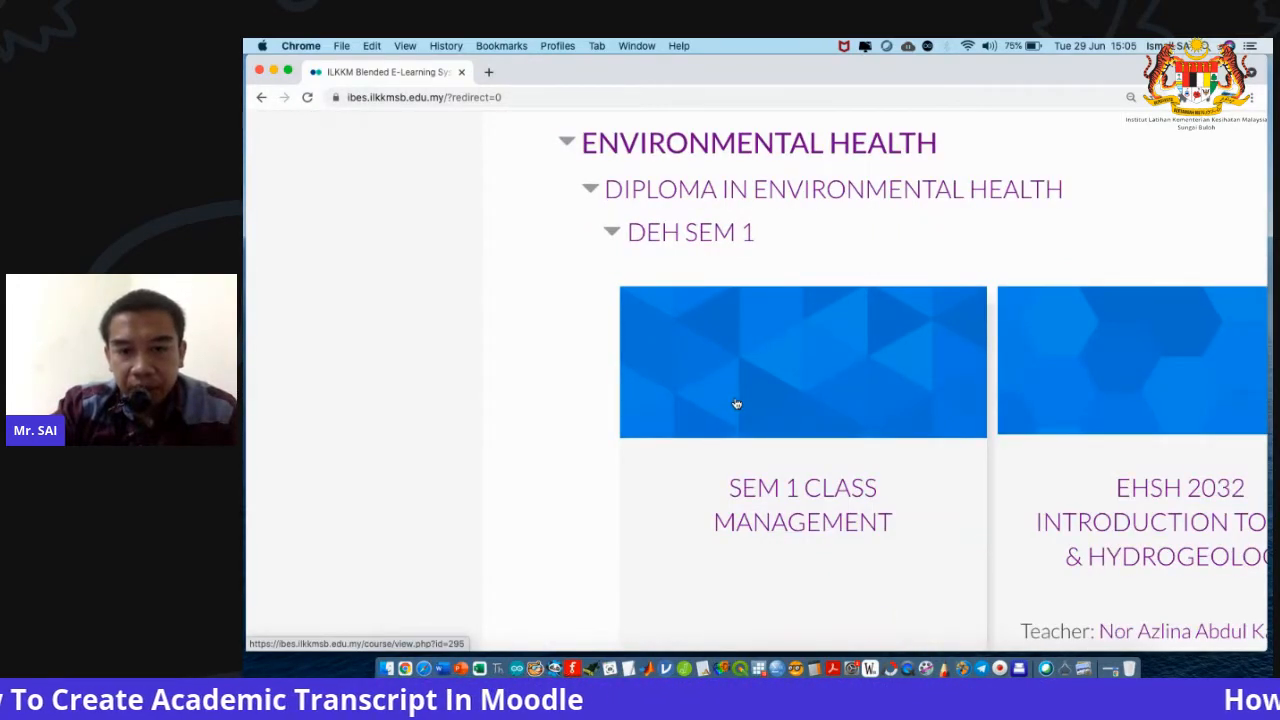
left_click(737, 405)
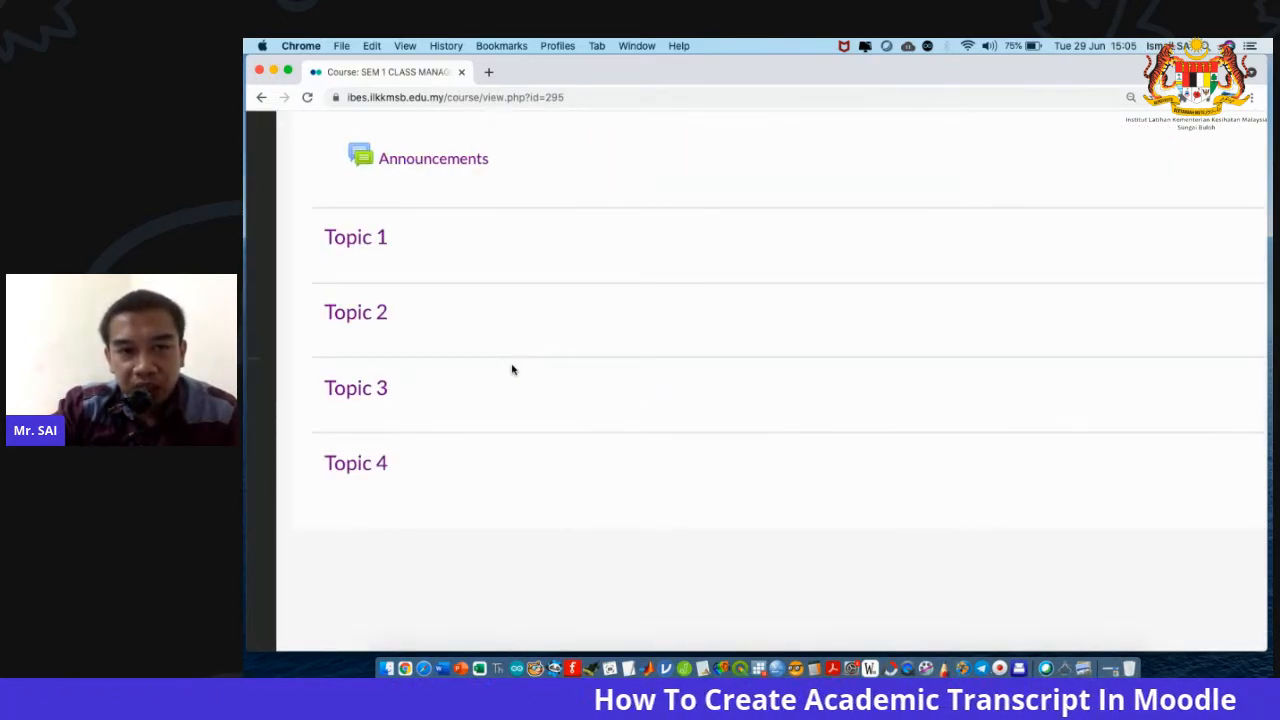
scroll(513, 370, "down", 5)
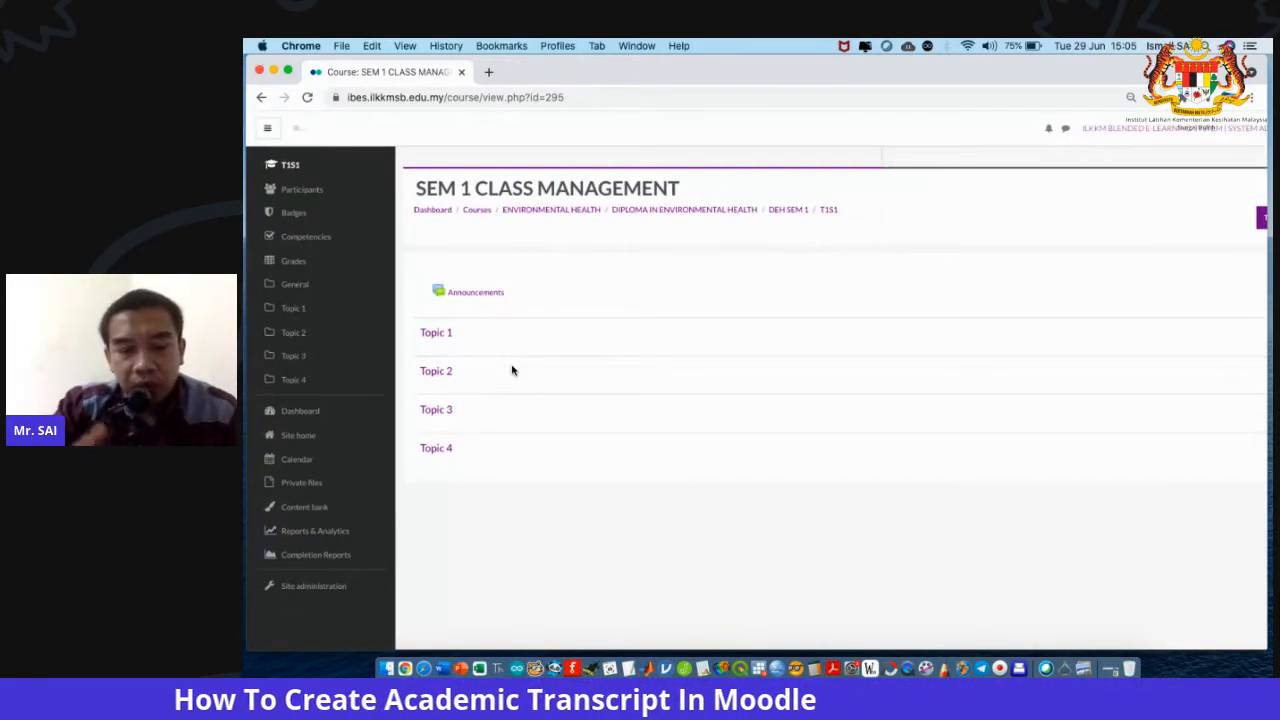
key("super+minus")
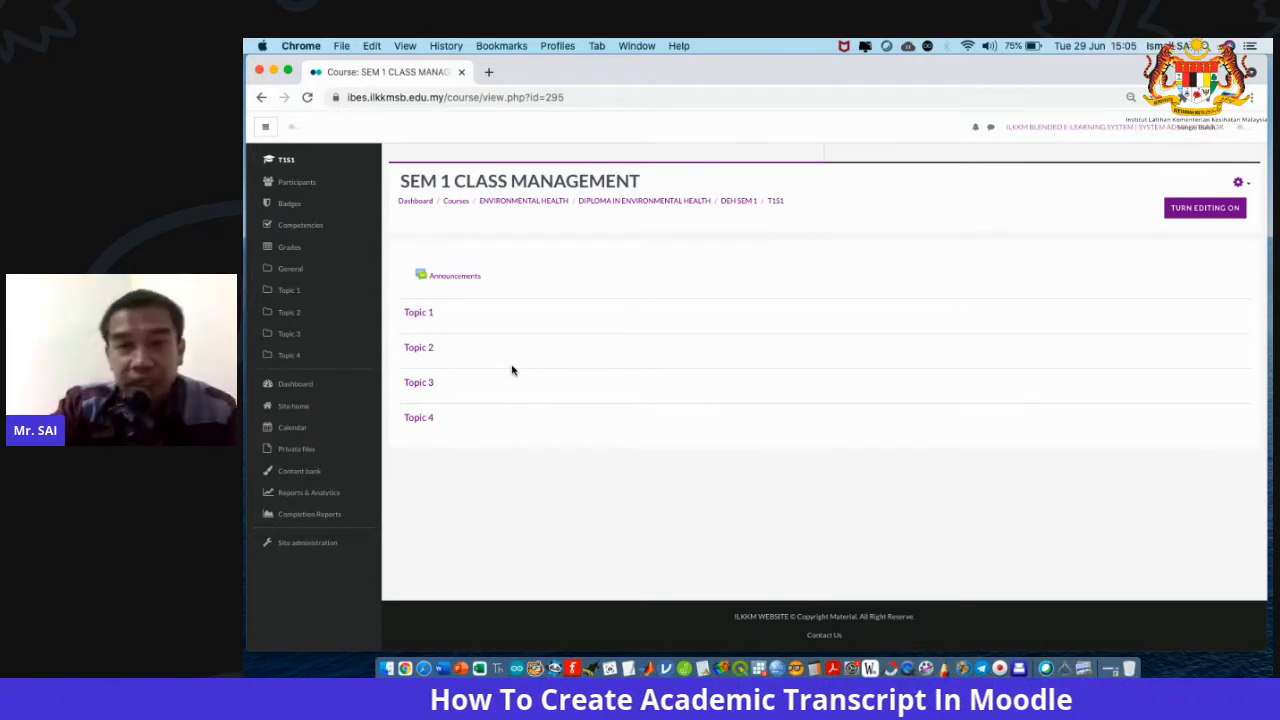
Review the T1S1 transcript format image once more and close it.
key("ctrl+Up")
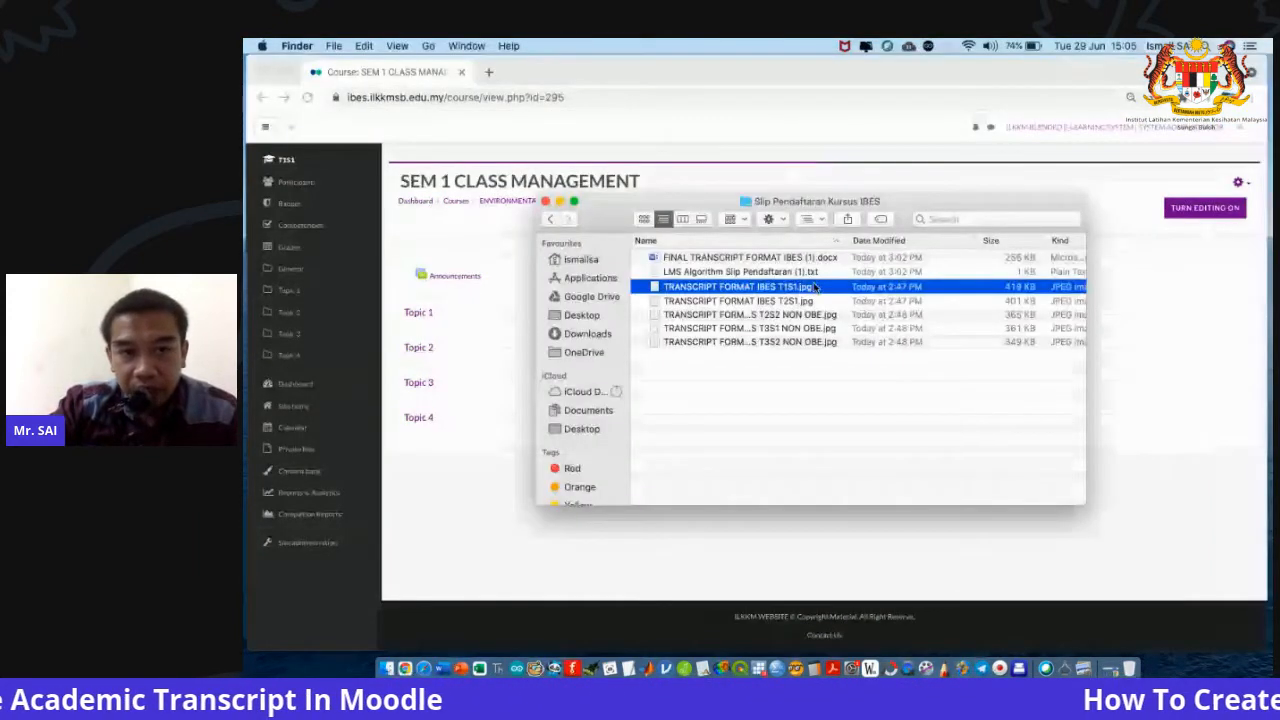
double_click(815, 287)
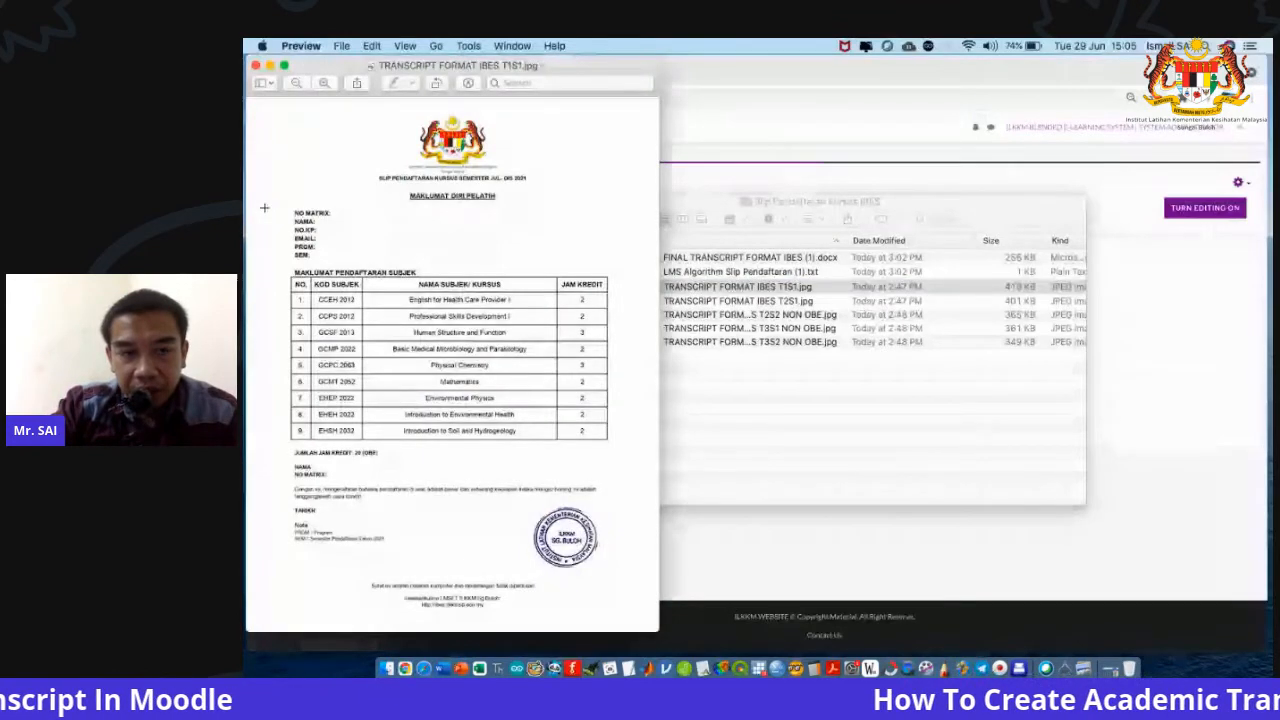
left_click(255, 65)
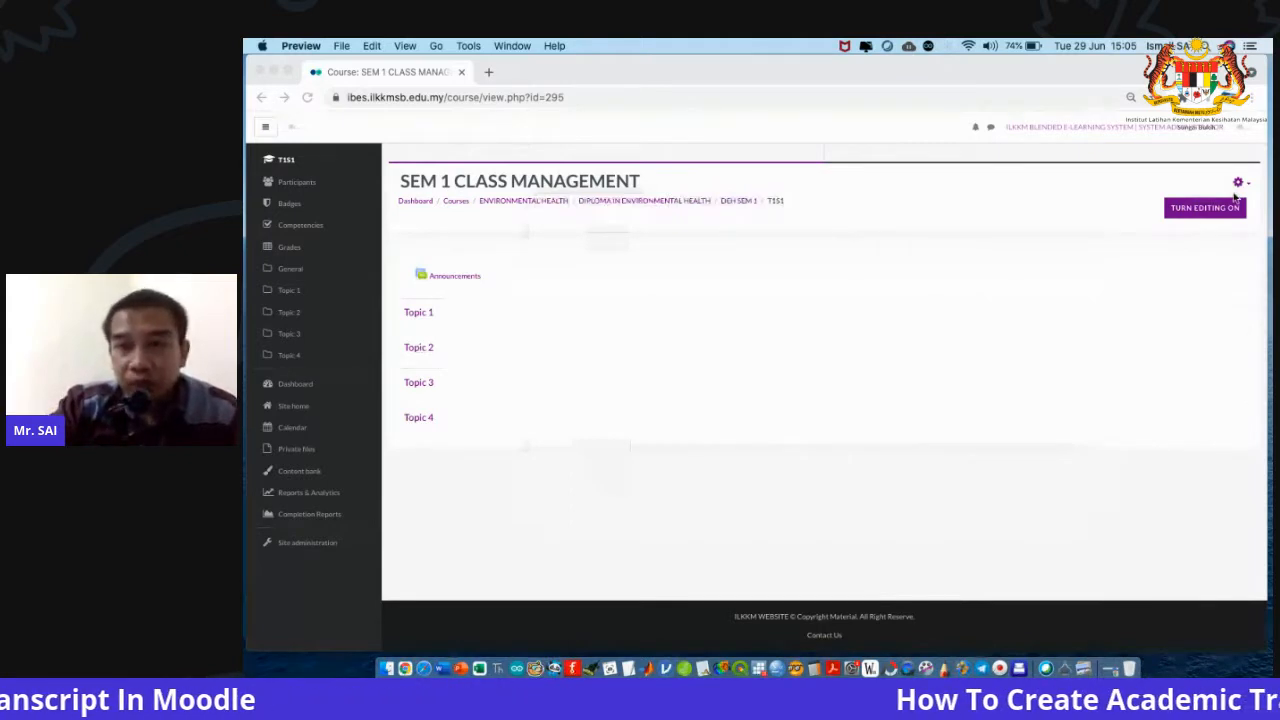
Turn on course editing and rename Topic 1 as "SUBJECT REGISTRATION TRANSCRIPT".
left_click(1236, 204)
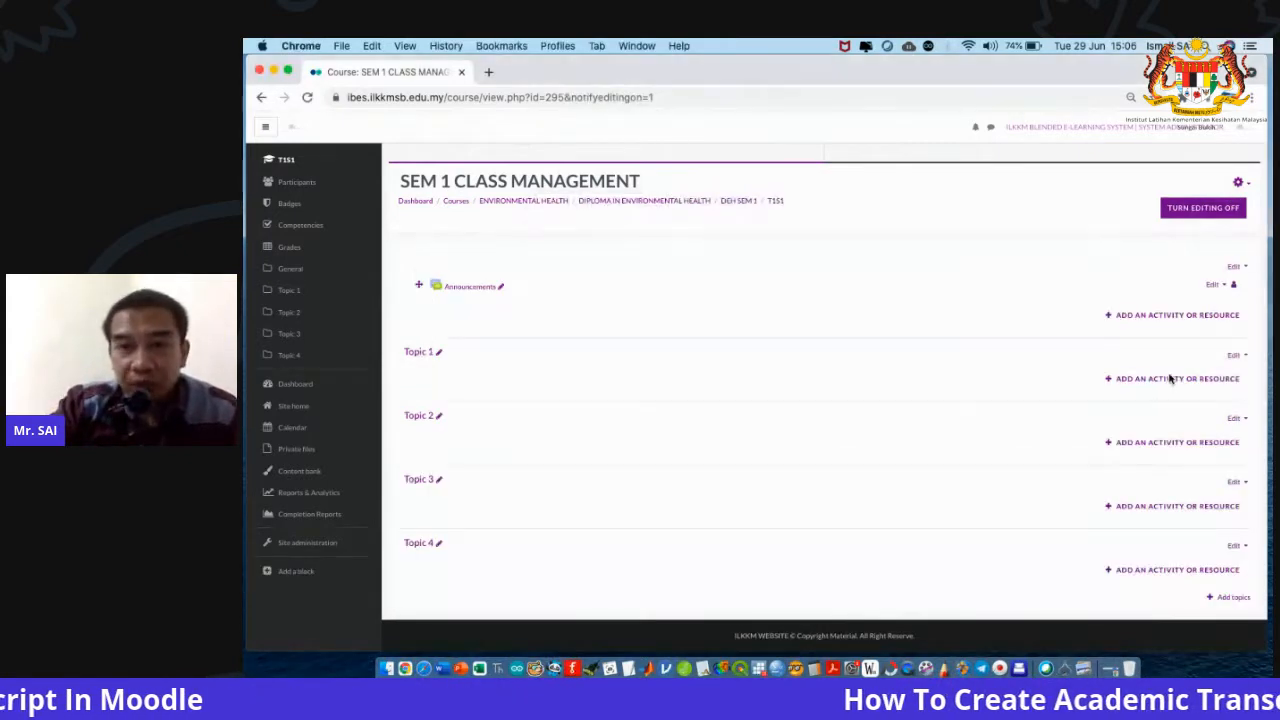
left_click(450, 360)
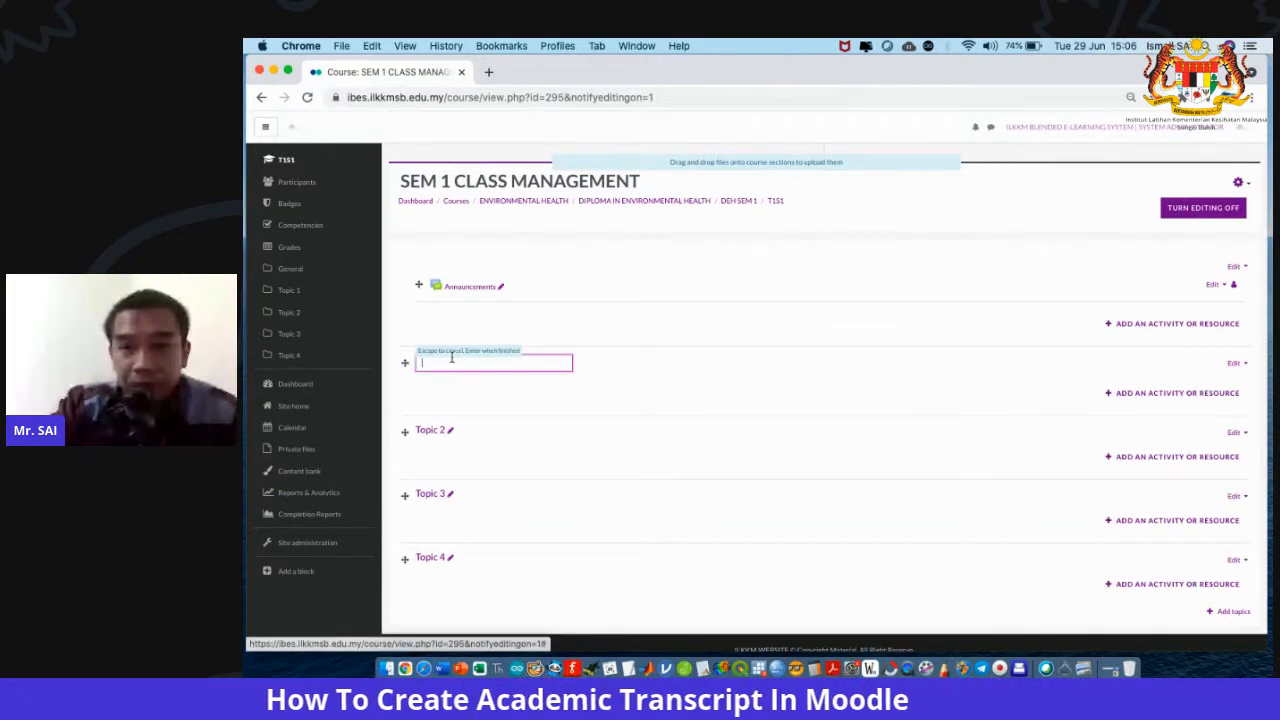
type("SUBJECT")
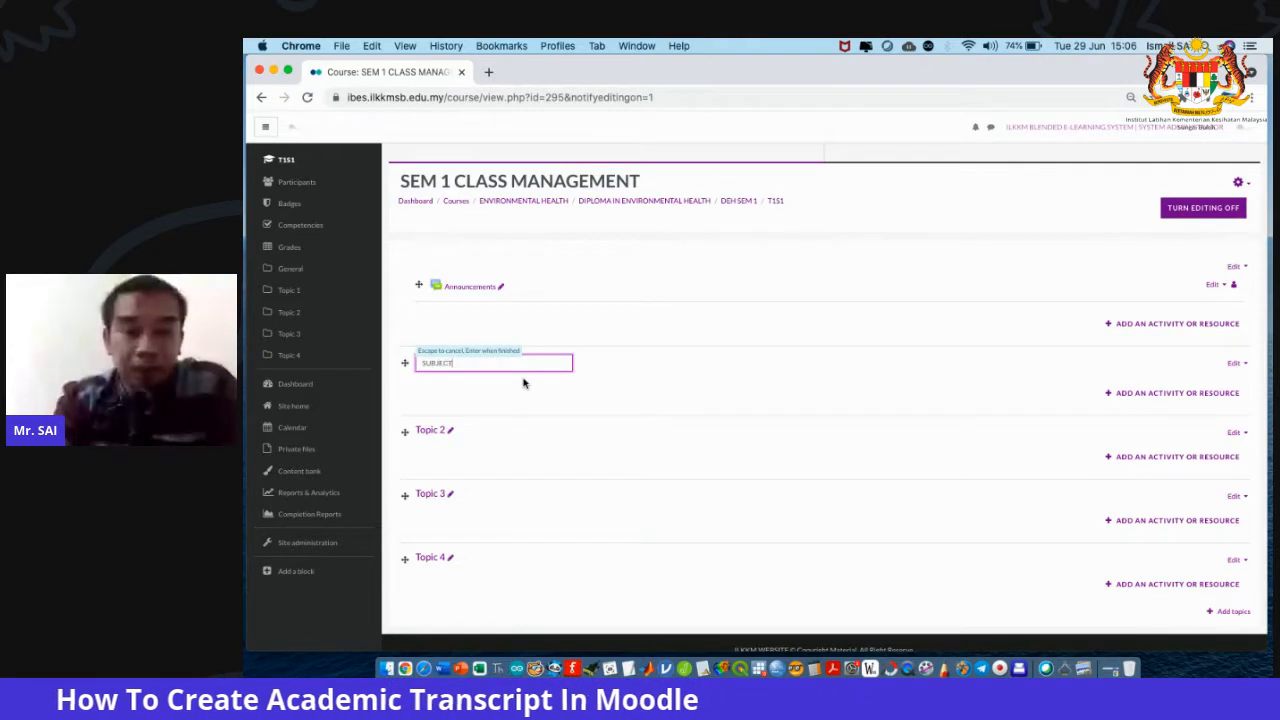
type(" REGIS")
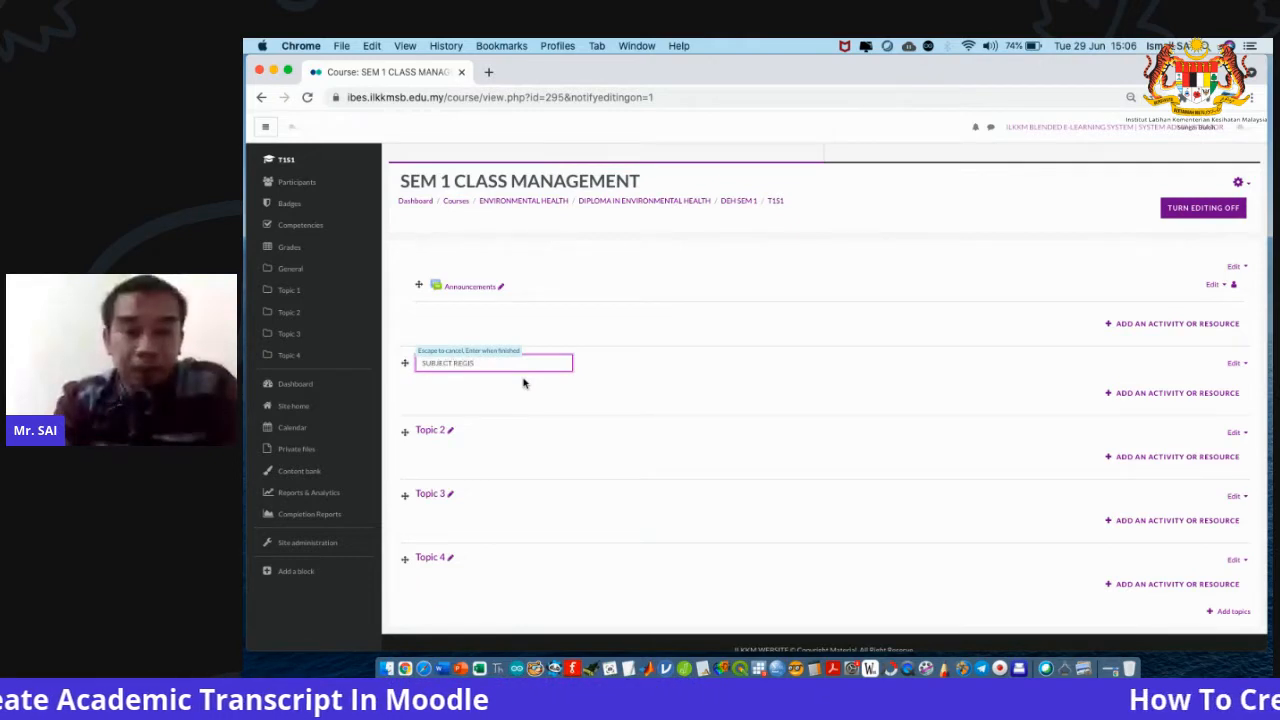
type("TRATION TRA")
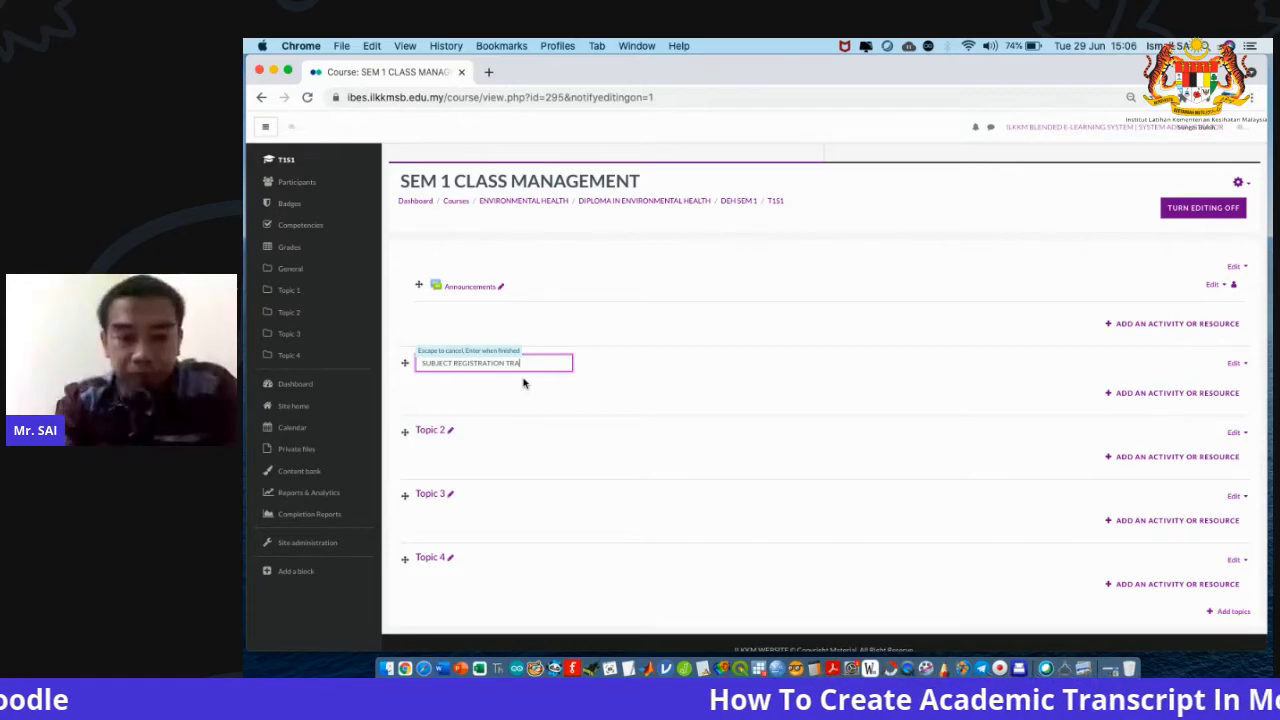
type("NSCRIPT")
key("Return")
scroll(540, 390, "up", 3)
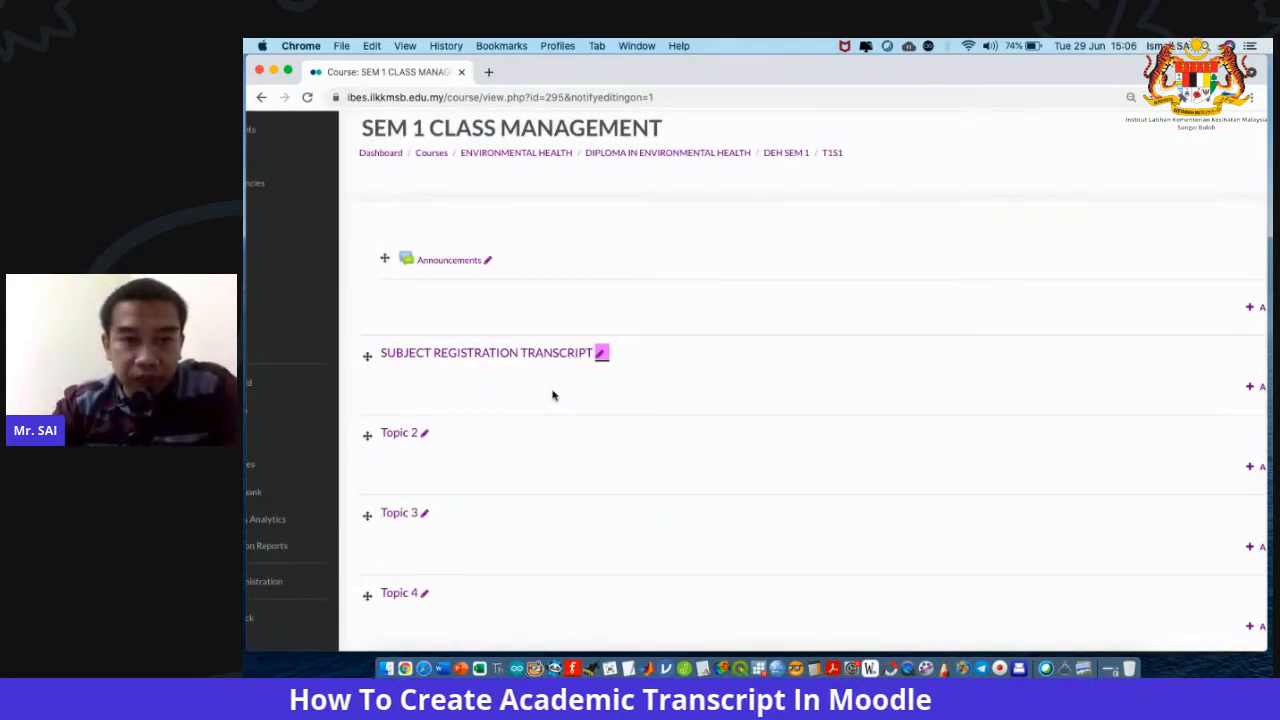
Add a Questionnaire activity to the SUBJECT REGISTRATION TRANSCRIPT section and name it "PENGAKUAN".
scroll(553, 395, "down", 3)
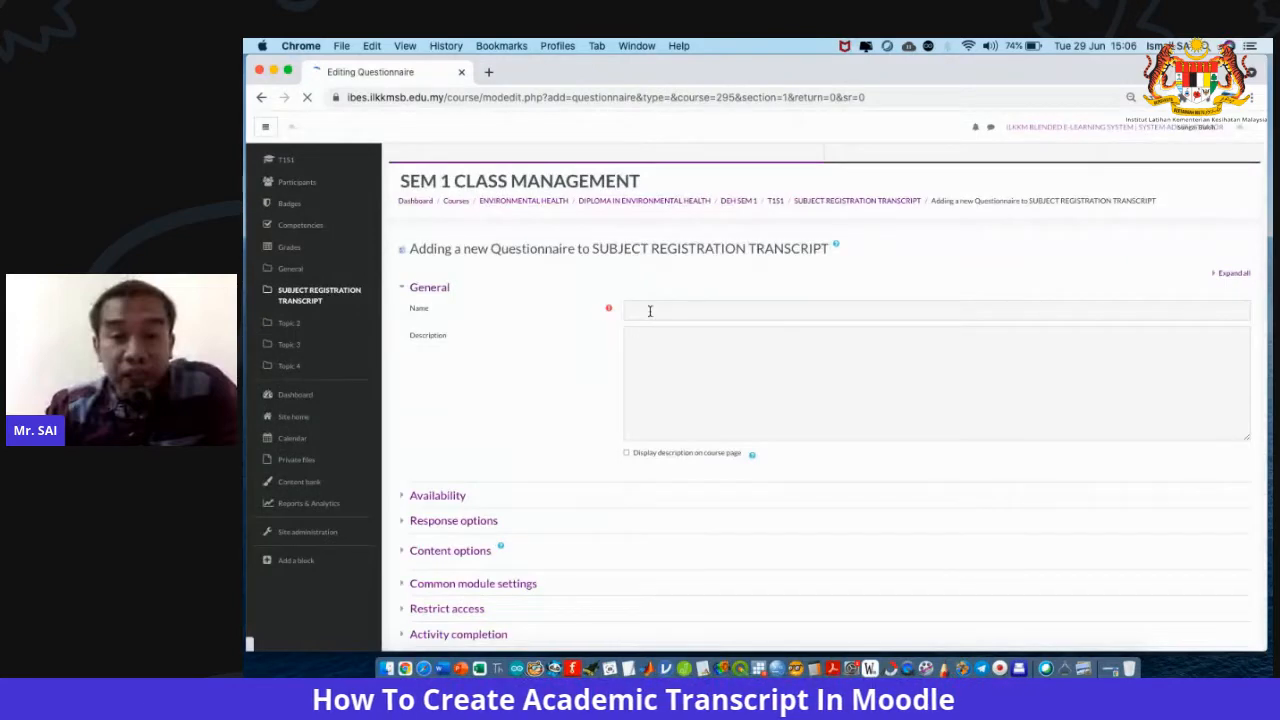
left_click(650, 311)
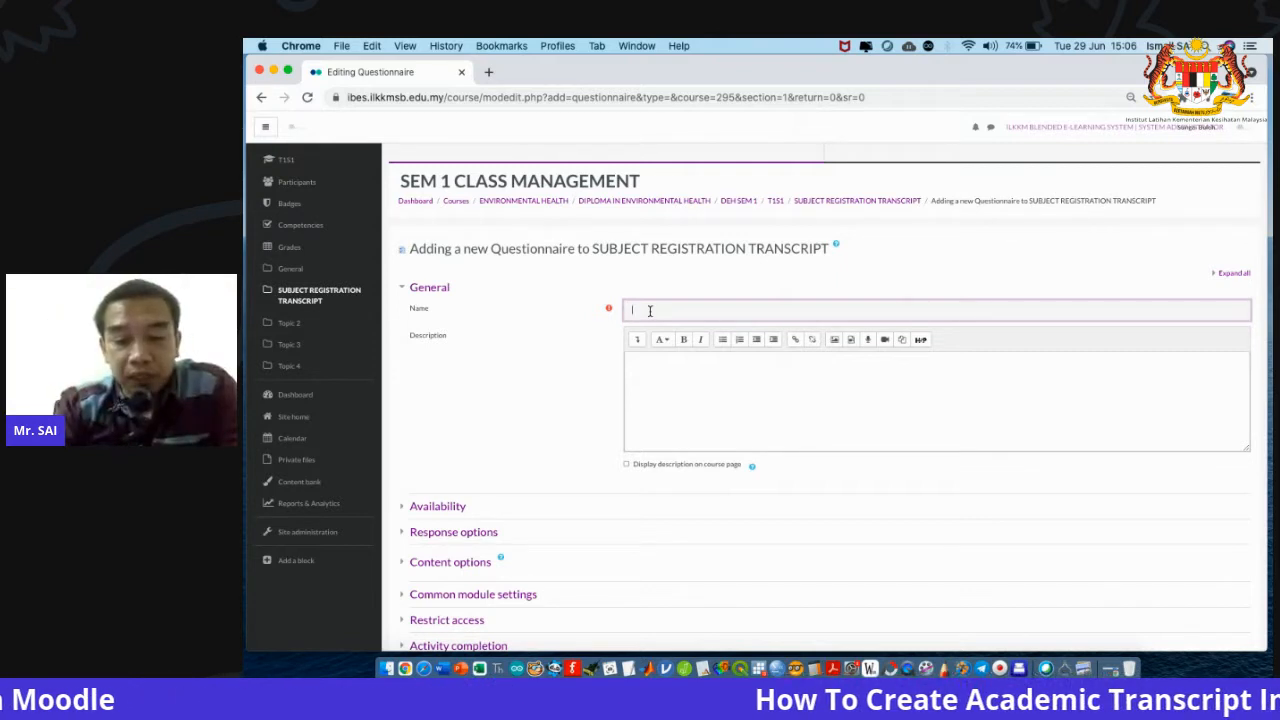
type("PENGAKUAN")
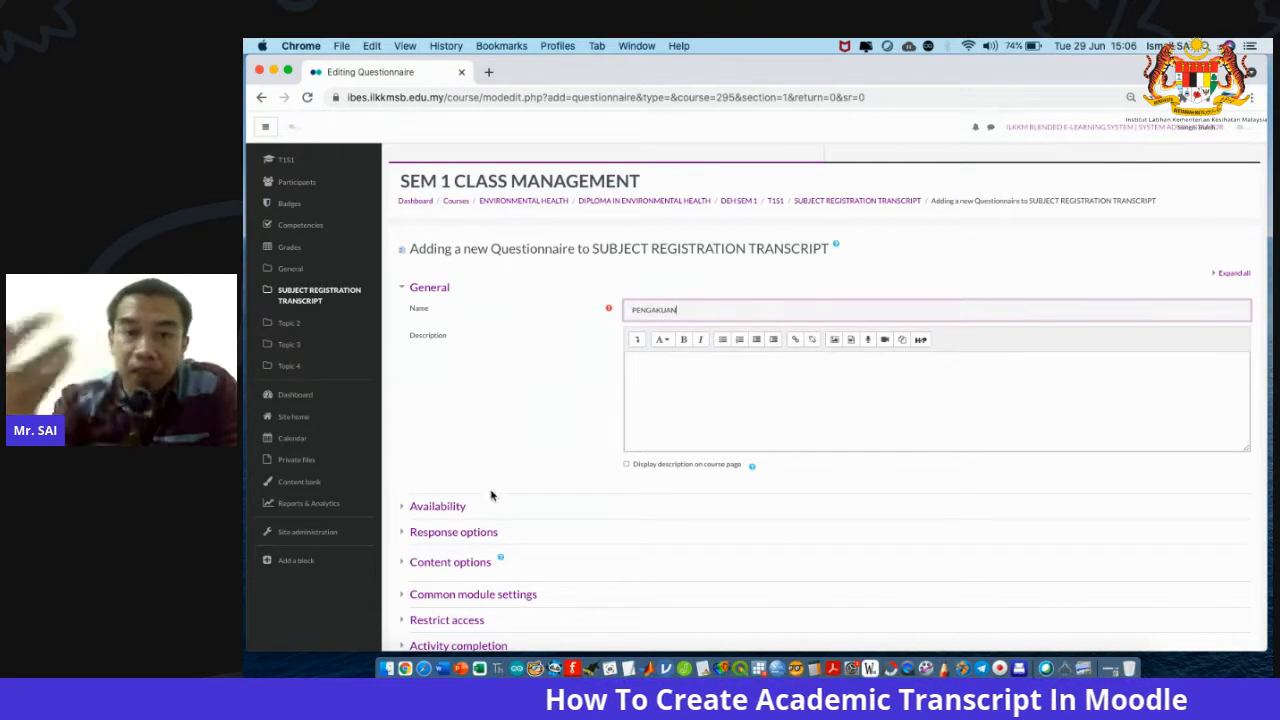
Set the questionnaire's response type to respond once and its submission grade to 100, and save and display it.
scroll(529, 503, "down", 2)
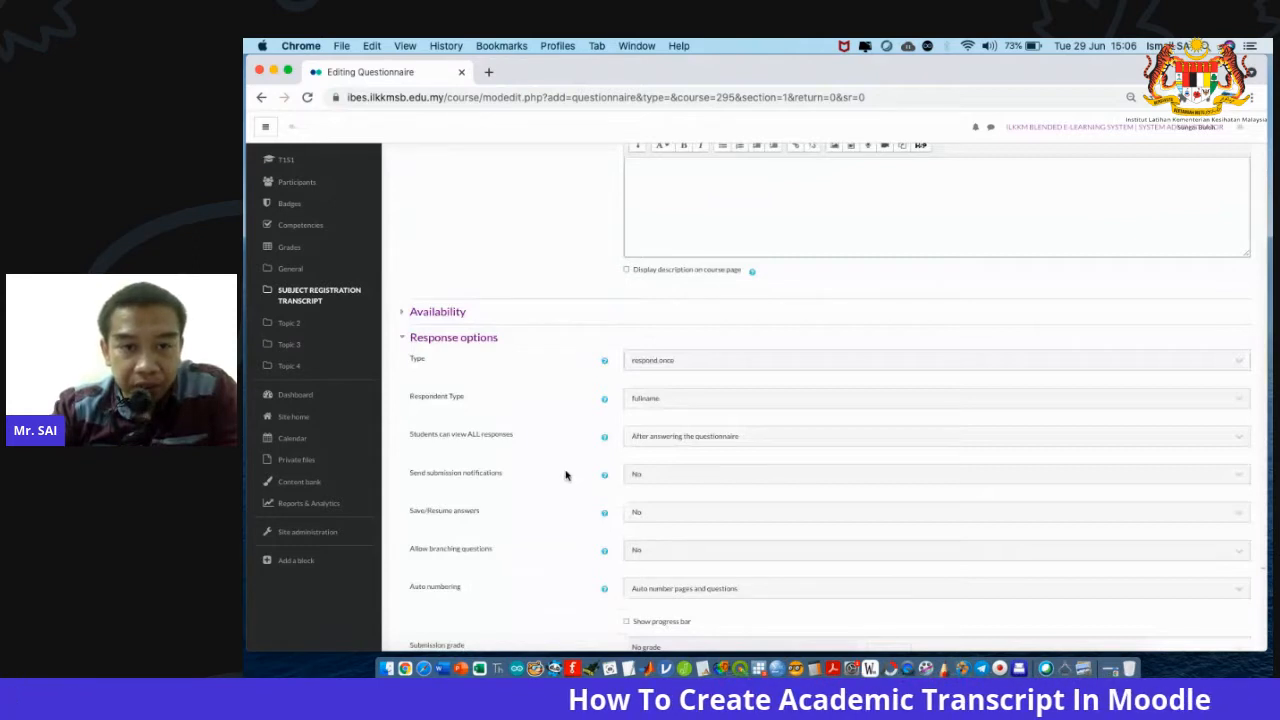
scroll(510, 405, "down", 5)
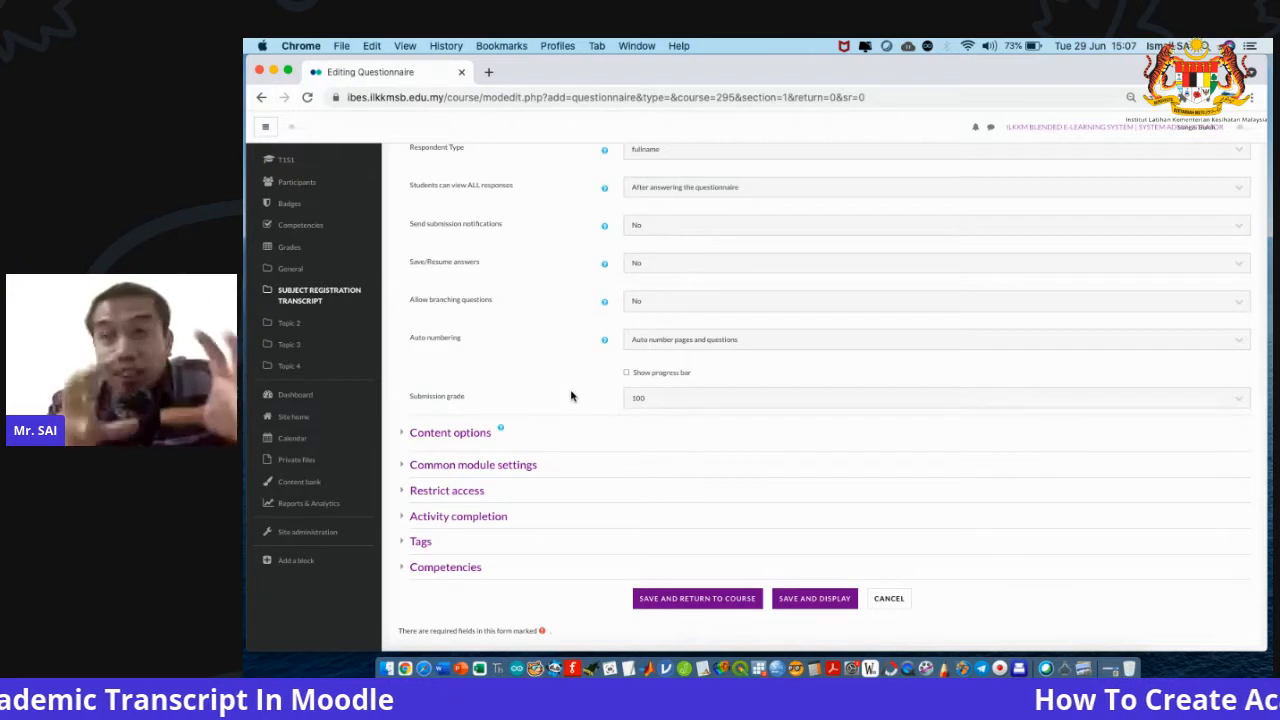
left_click(832, 603)
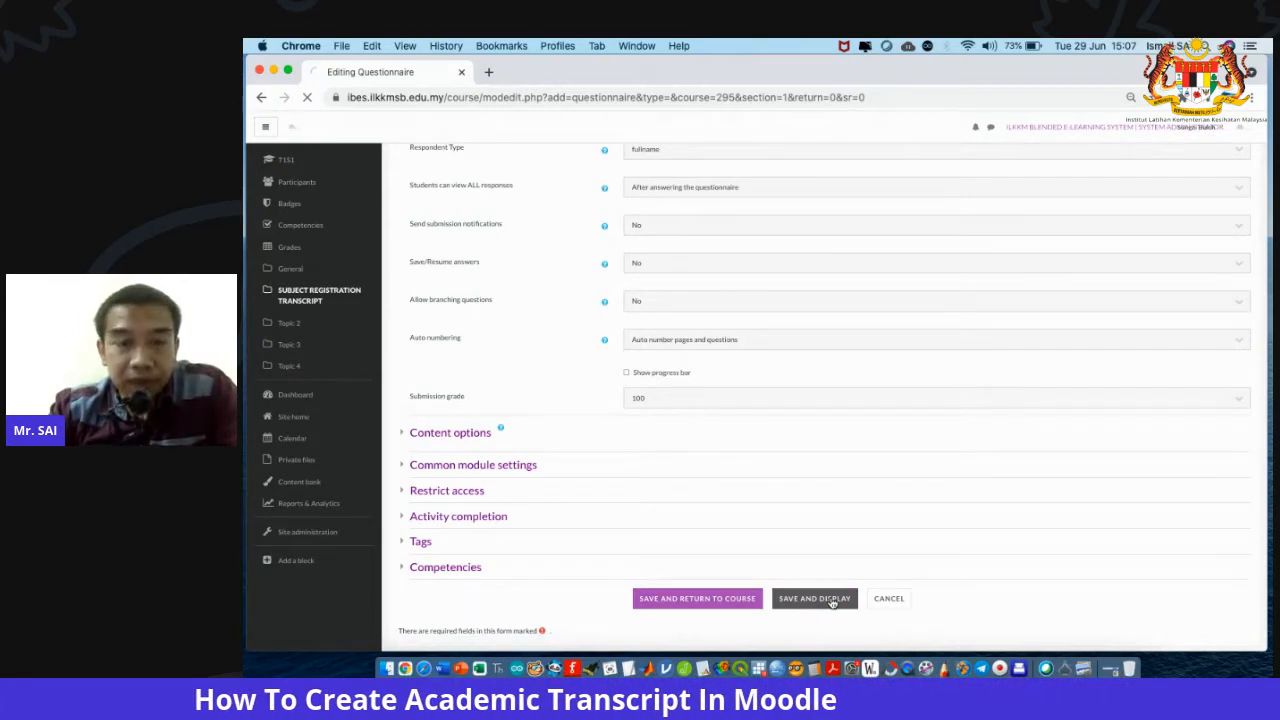
Add a Radio Buttons question to the PENGAKUAN questionnaire.
left_click(443, 277)
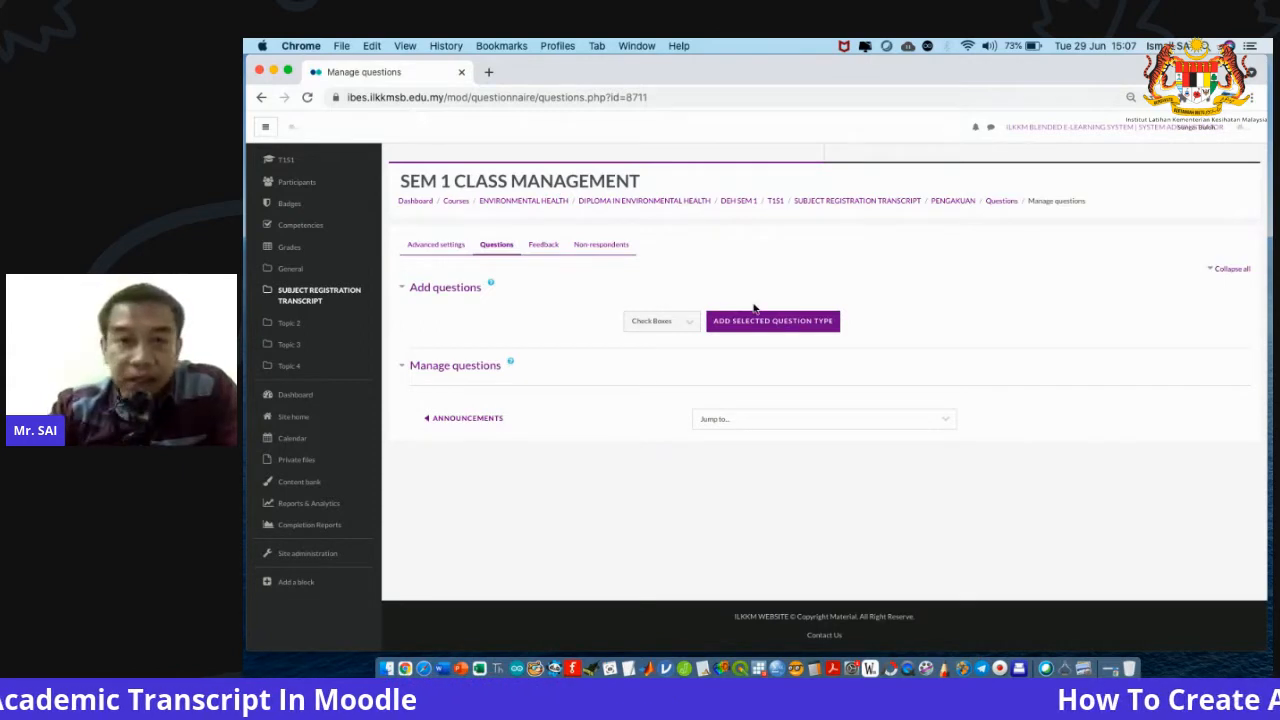
left_click(694, 322)
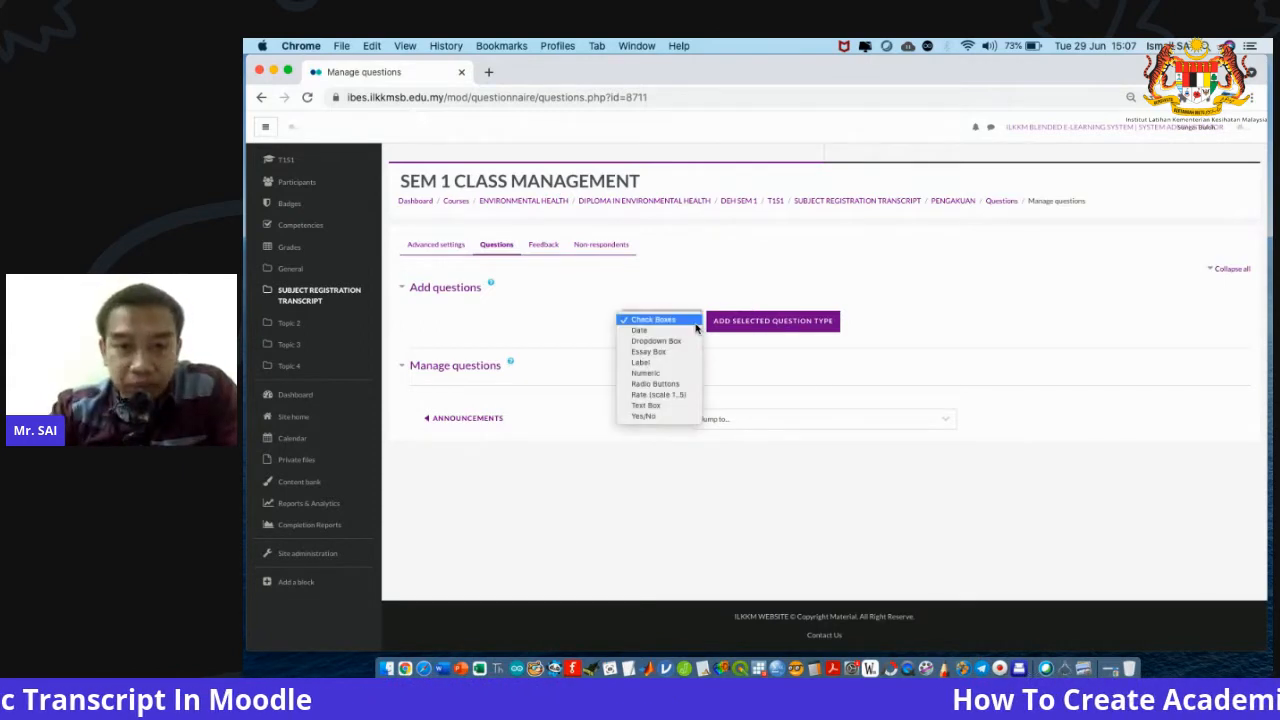
left_click(677, 383)
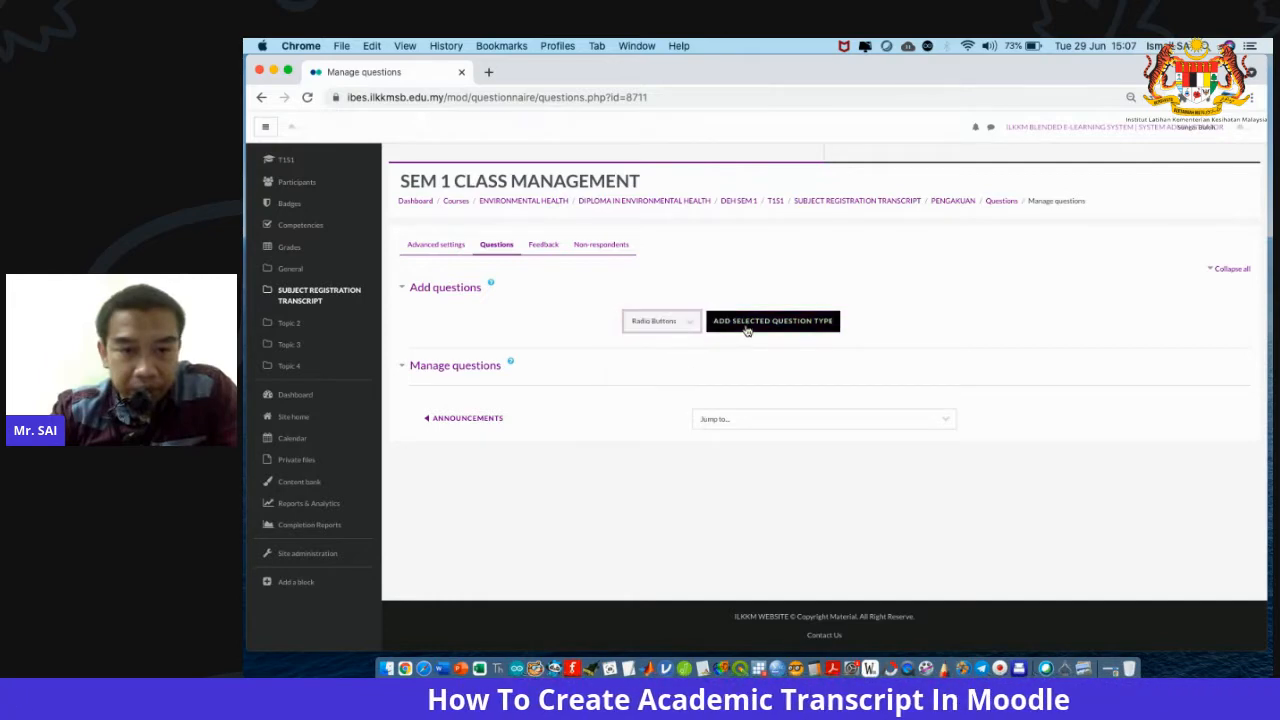
left_click(746, 331)
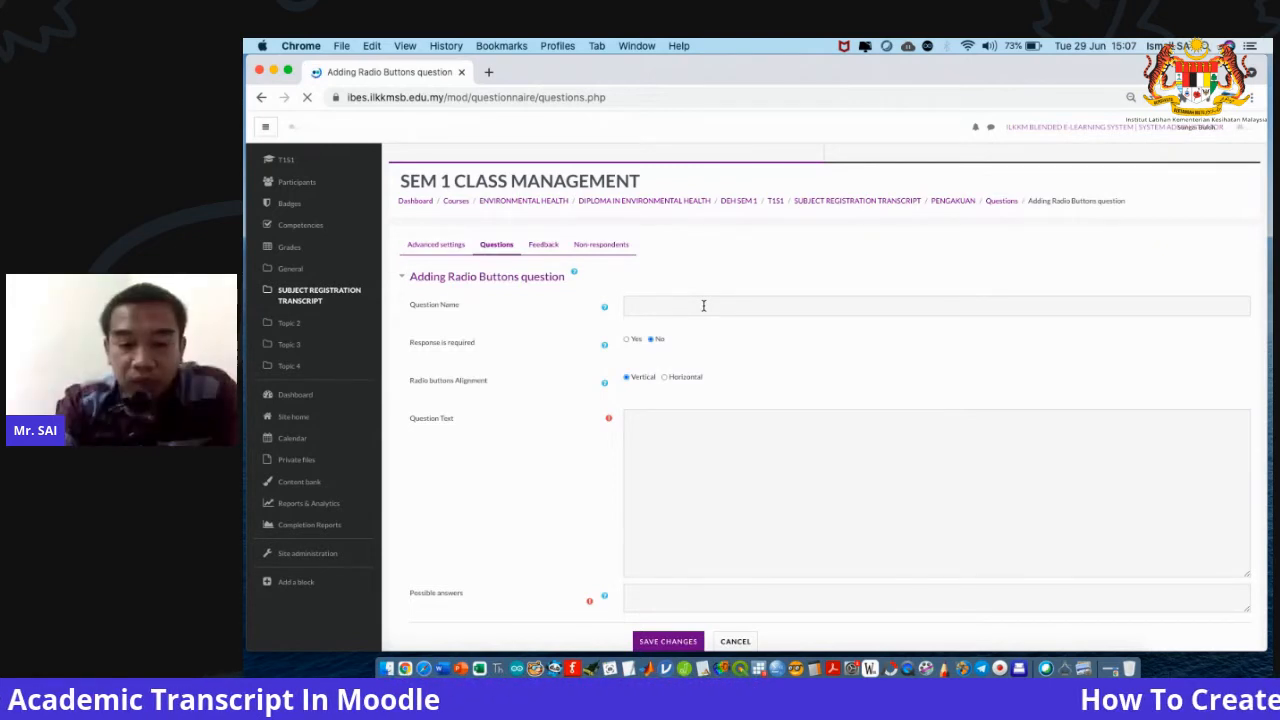
Name the radio buttons question "verification" and place the cursor in its question text.
left_click(703, 305)
type("VERTICA")
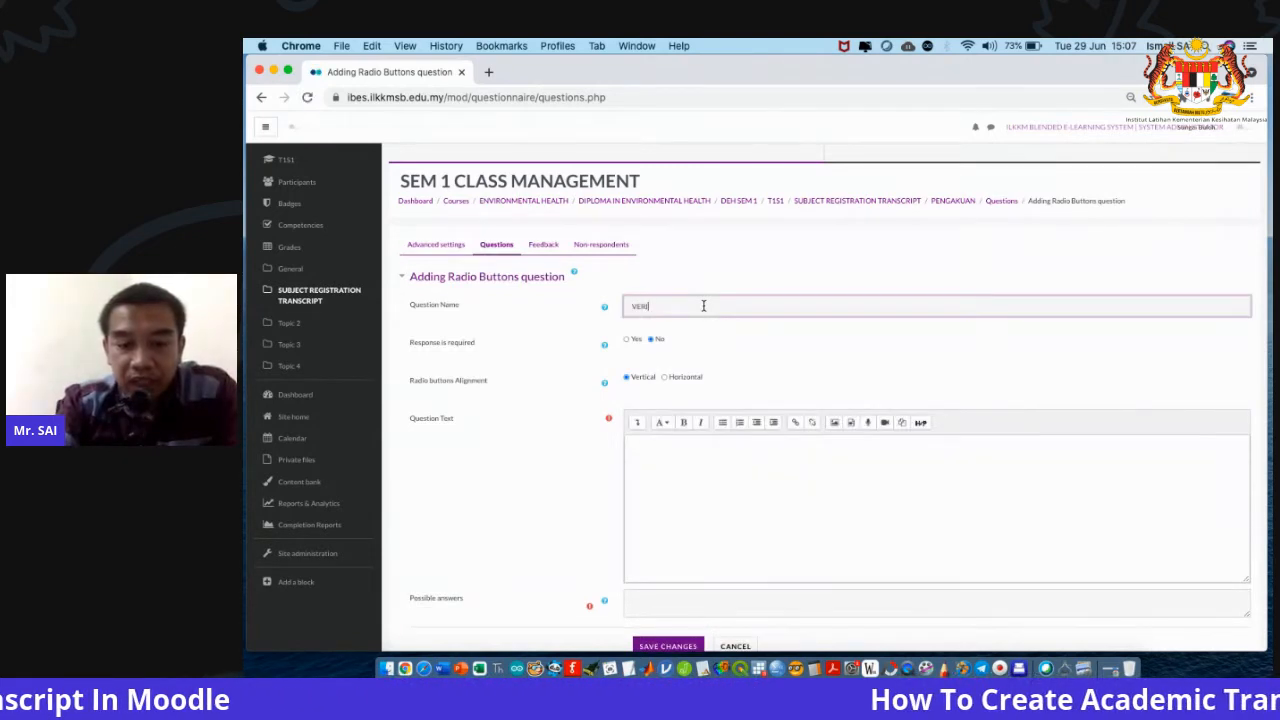
key("BackSpace")
key("BackSpace")
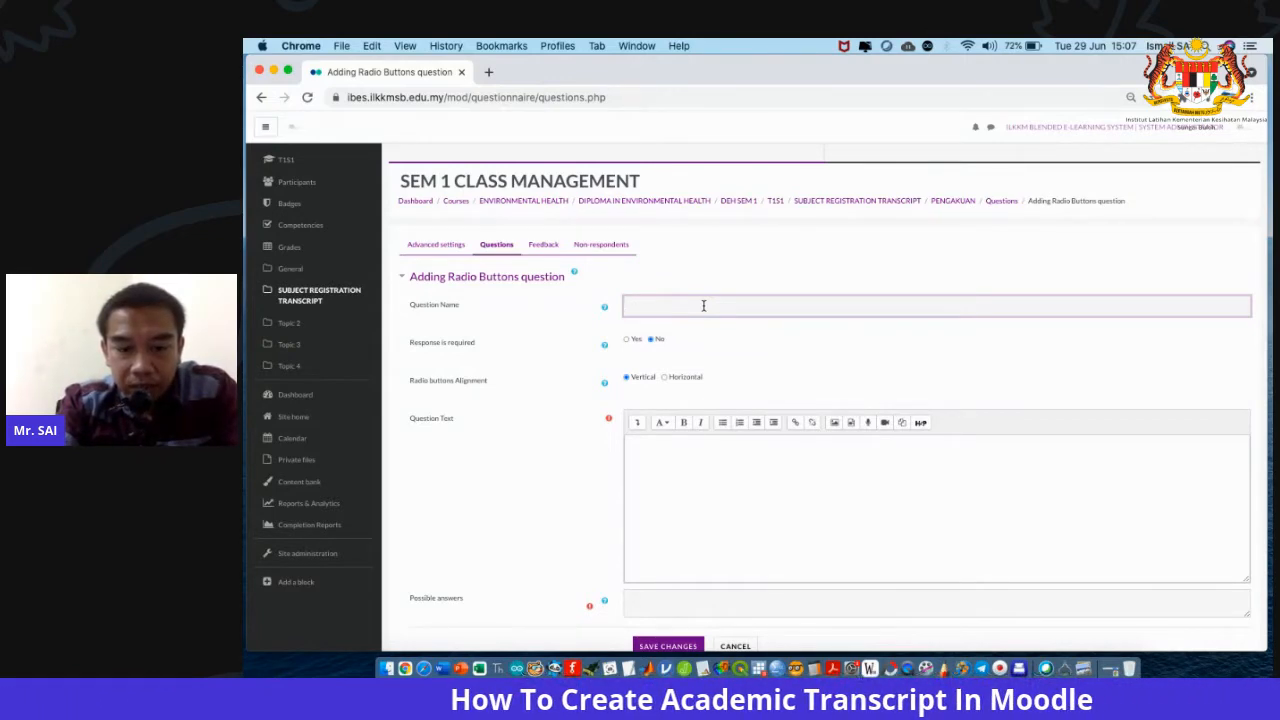
type("ve")
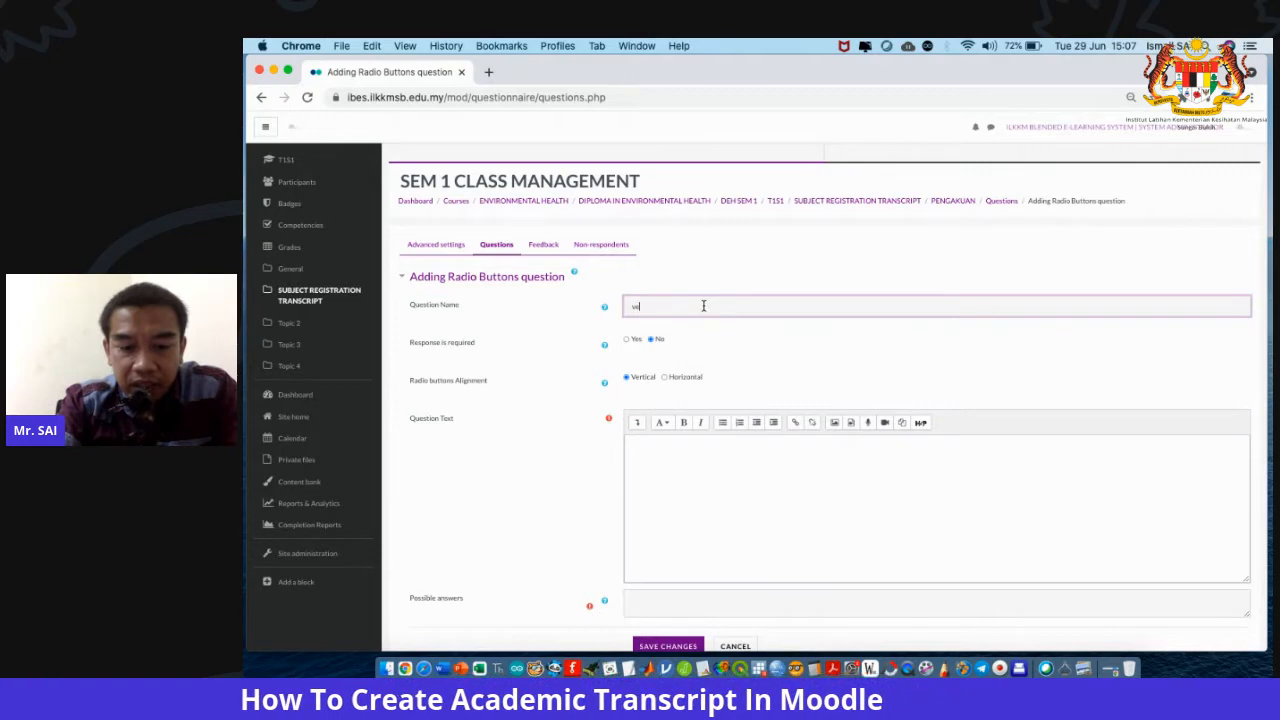
type("rification")
left_click(707, 449)
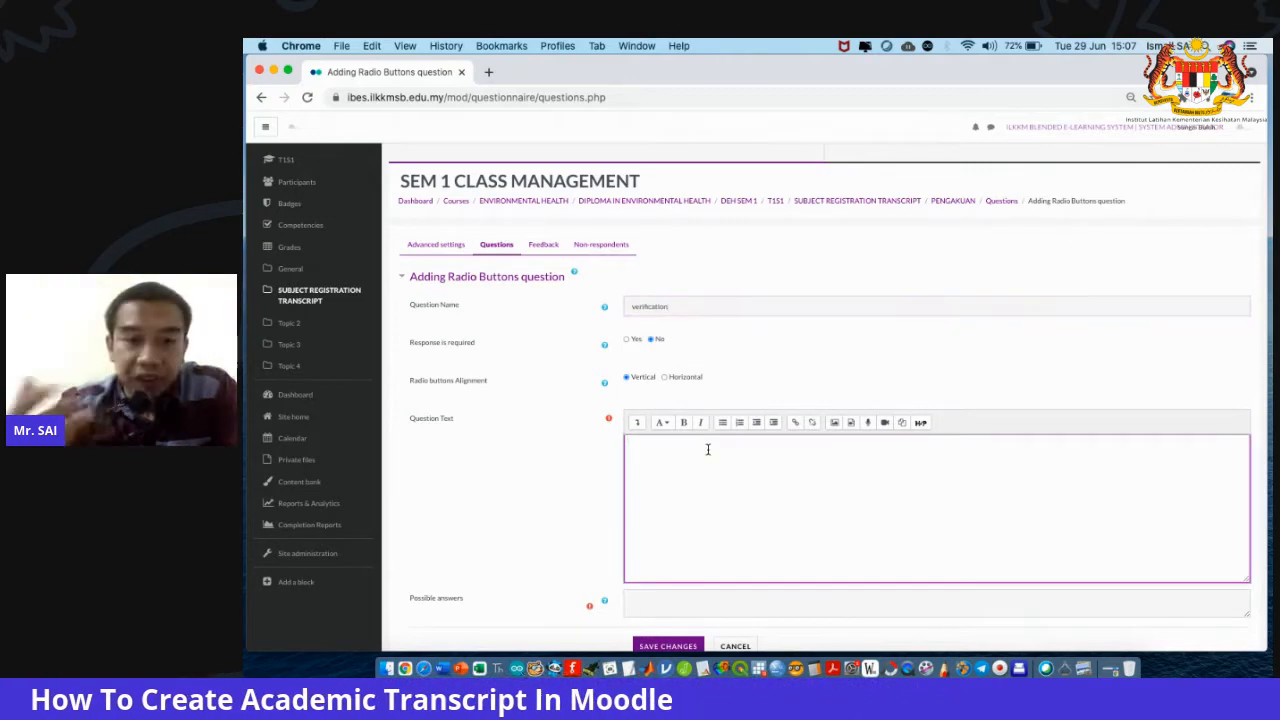
scroll(707, 449, "up", 5)
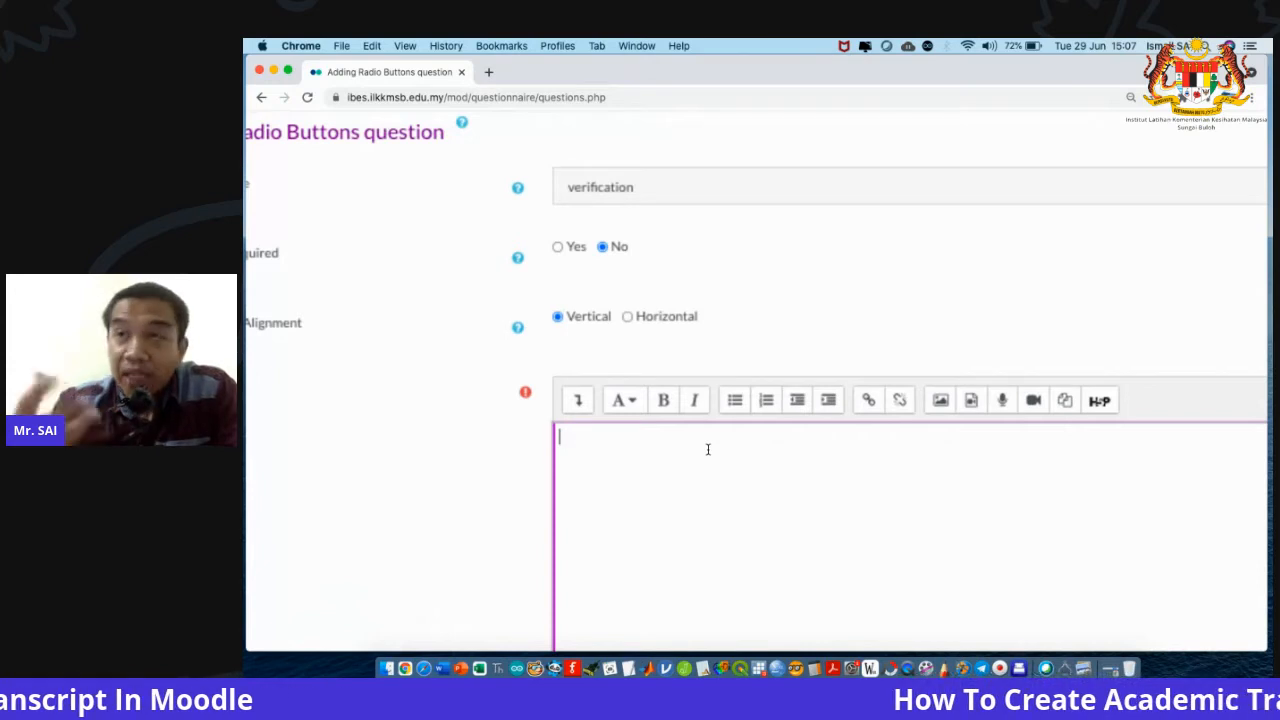
scroll(707, 449, "down", 3)
scroll(740, 410, "left", 1)
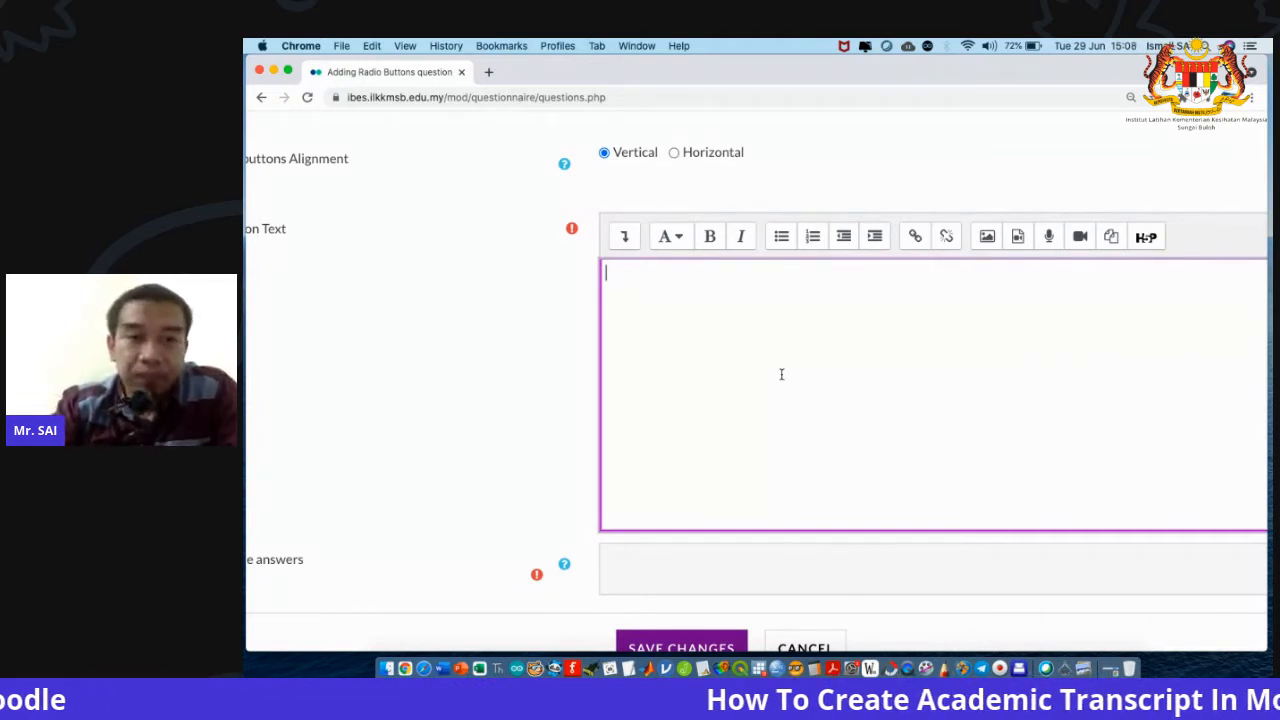
scroll(781, 374, "left", 2)
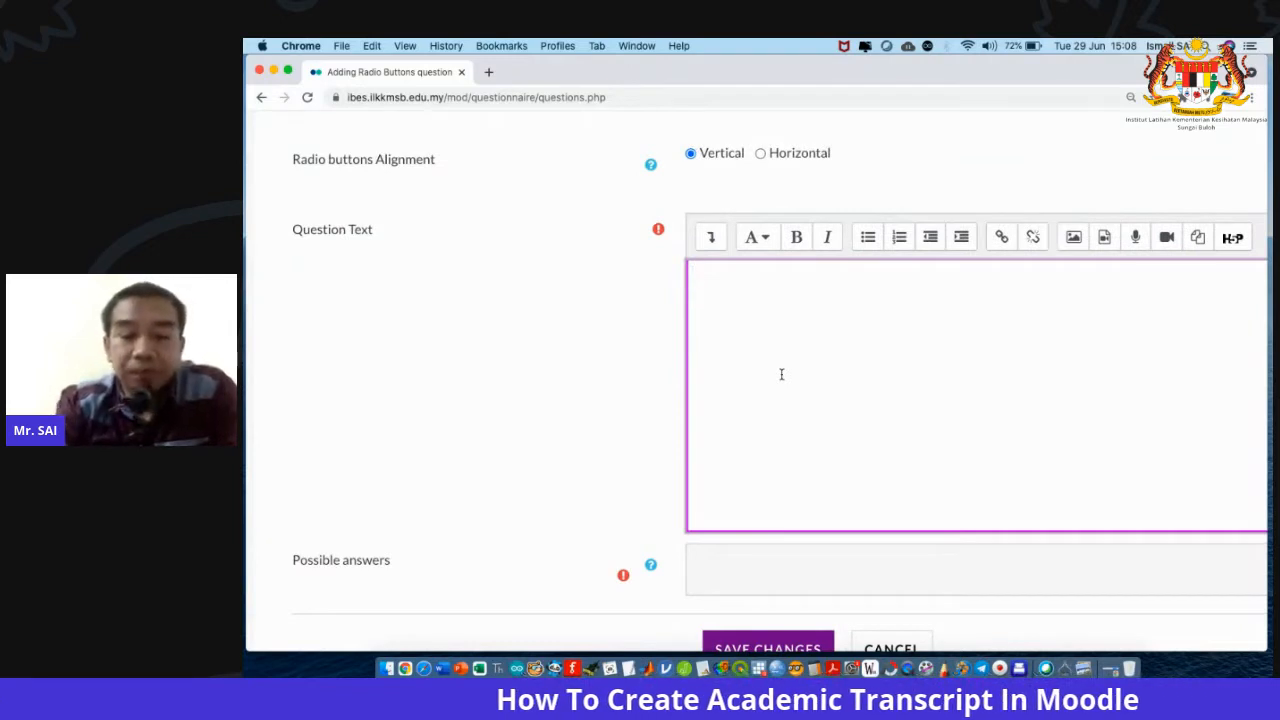
type("PLEASE")
key("BackSpace")
key("BackSpace")
key("BackSpace")
key("BackSpace")
key("BackSpace")
key("BackSpace")
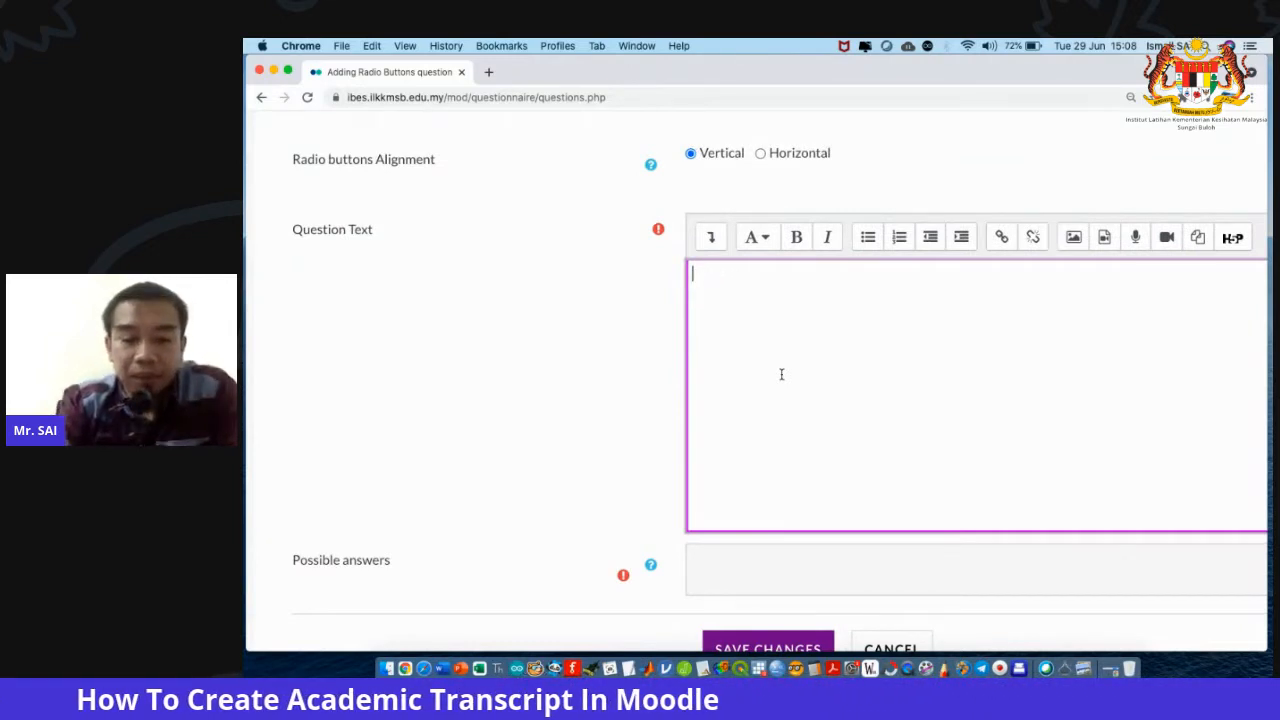
Begin the question text with "SAYA DENGAN INI MENGAKU, BAHAWA SAYA TELAH FAHAM MAKLUMAT YANG DIBERIKAN ADALAH BENAR.".
type("SA")
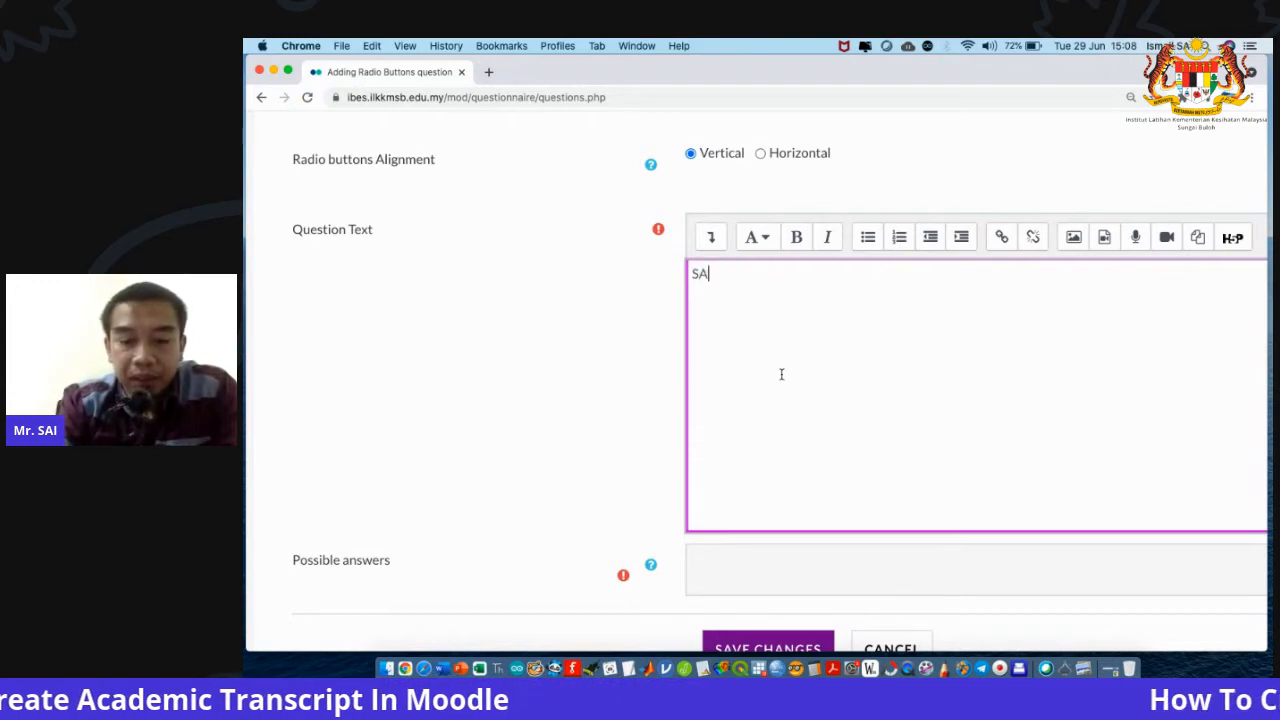
type("YA DENGAN INI MENGAKU")
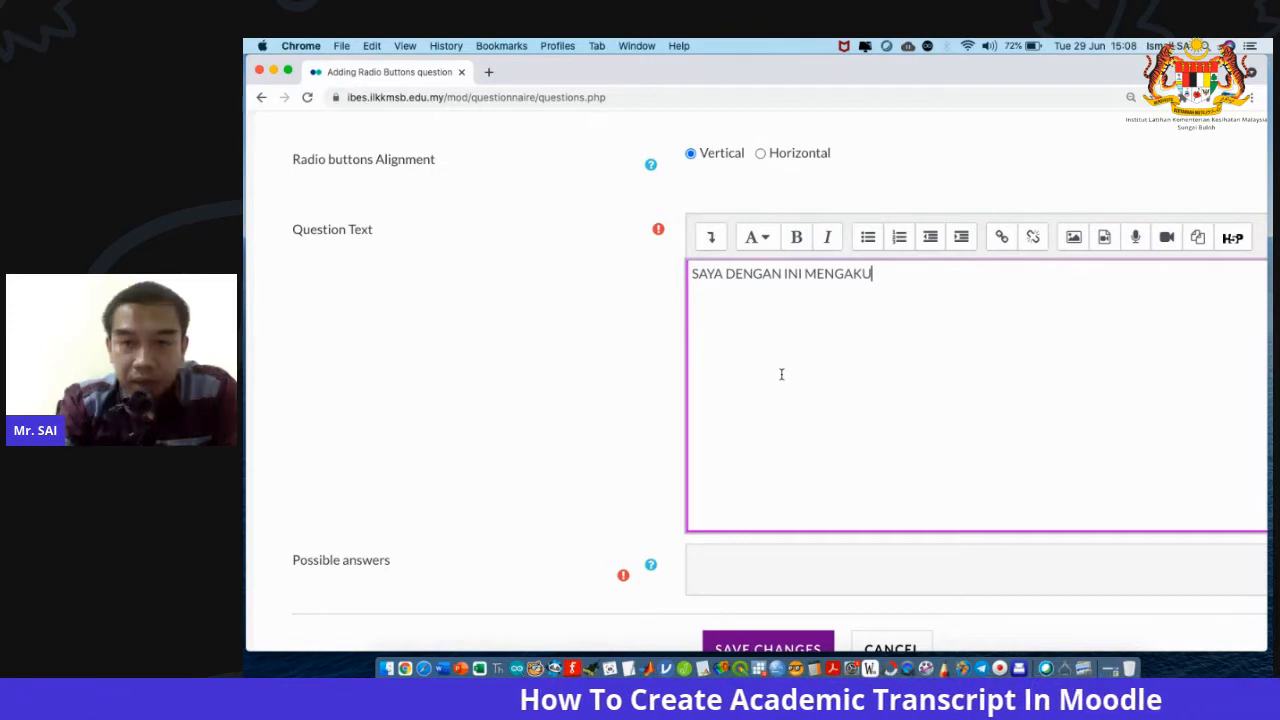
type(", BAHAWA SAYA TELAH FAHA")
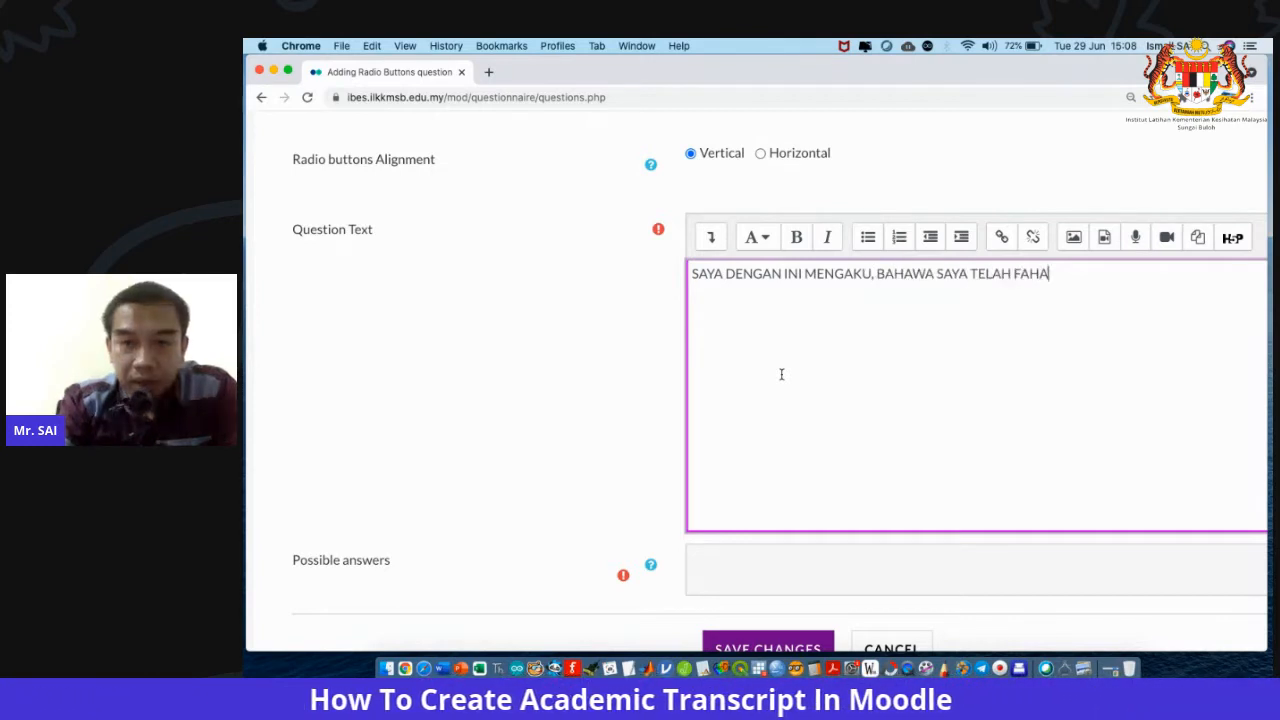
type("M MAKL")
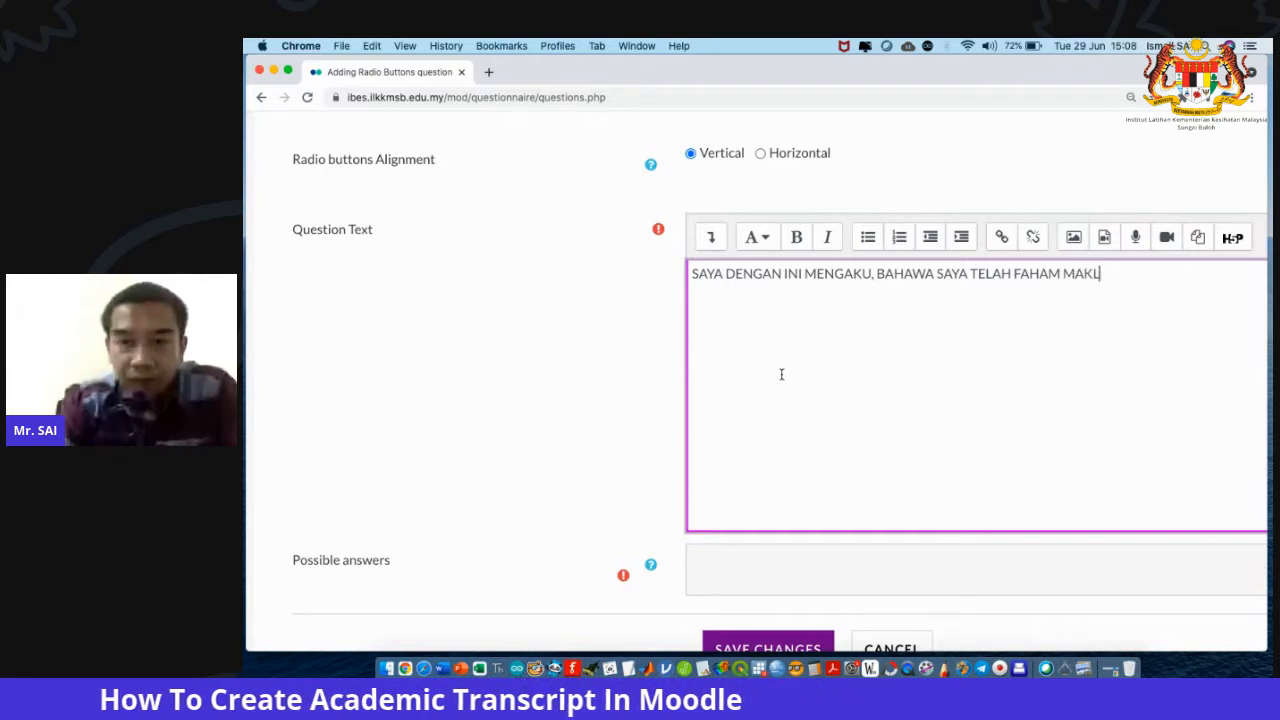
type("UMAT YANG DIBERI")
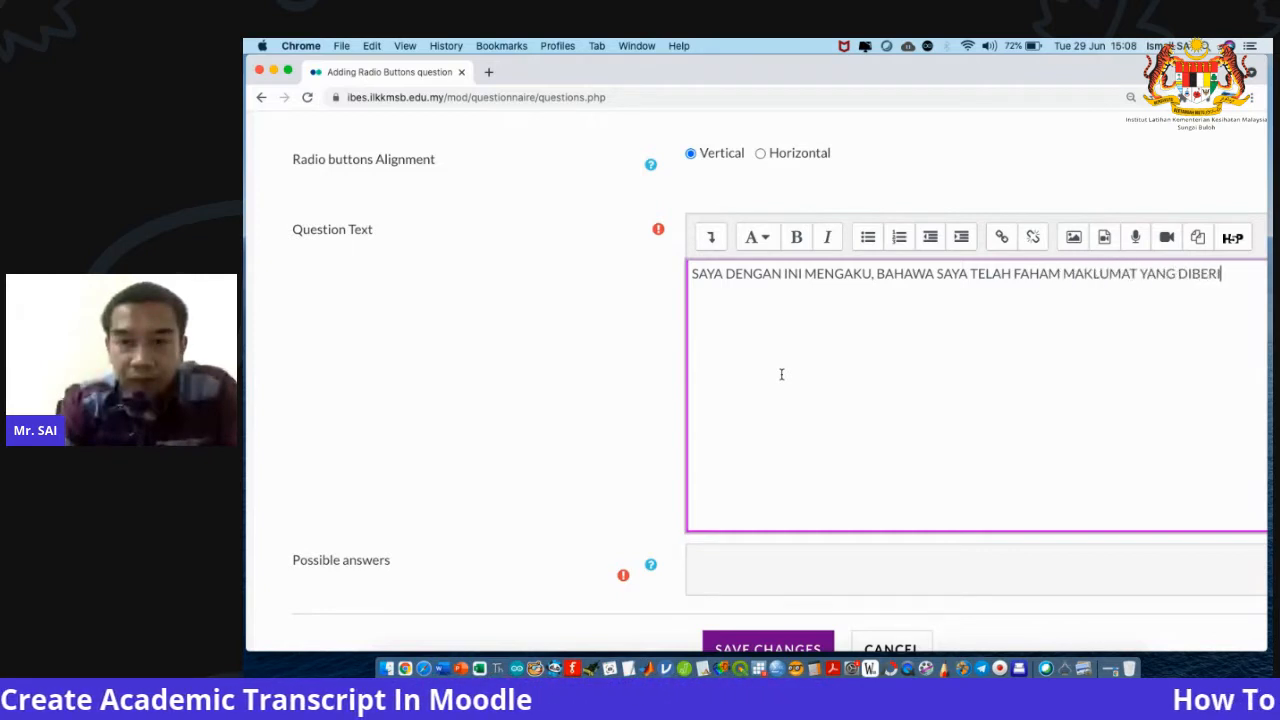
type("KAN ADALAH B")
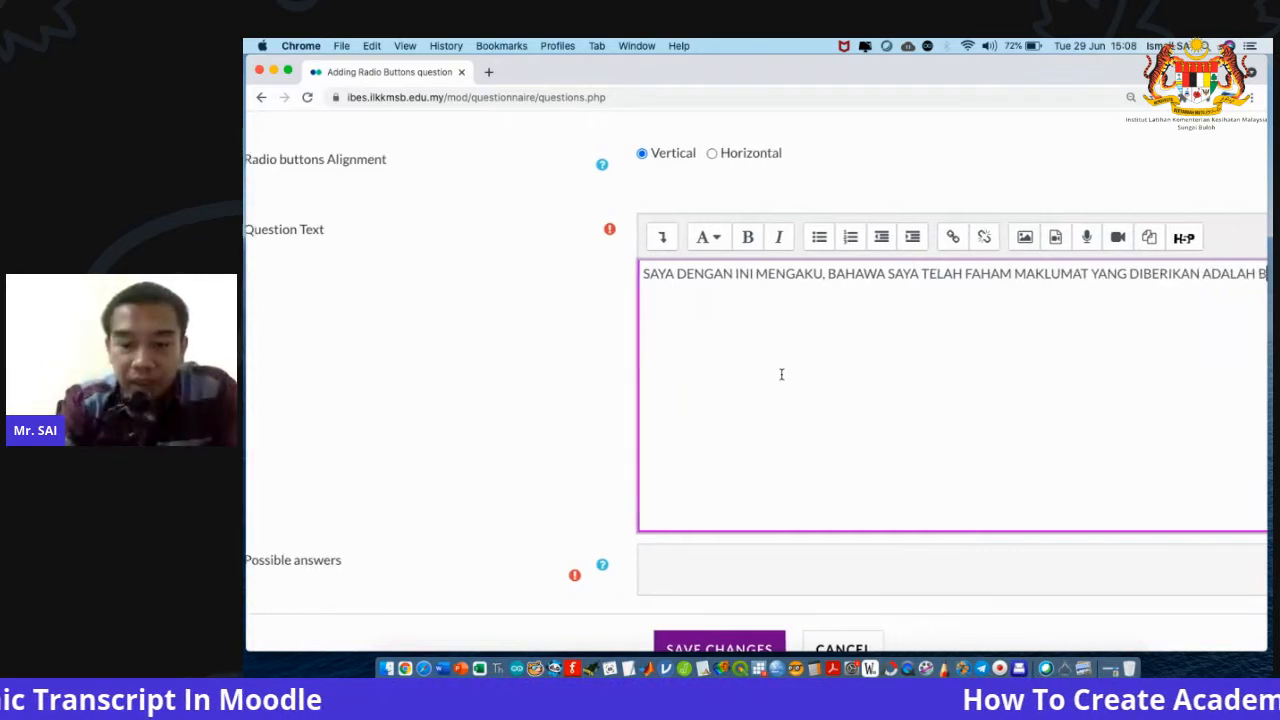
type("ENAR. SE")
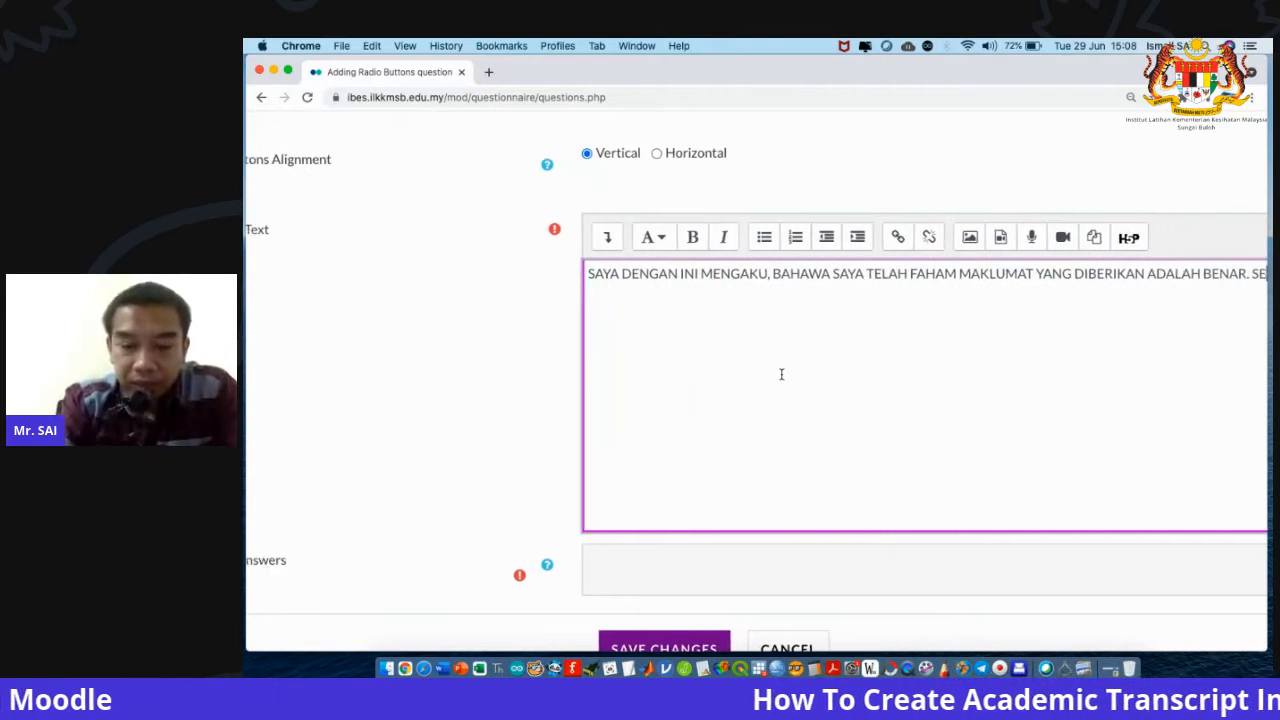
Continue the question text with "SEMUA UPDATE DARI BUTIRAN PERIBADI ADALAH SEPERTI YANG DIBUAT DIDALAM SISTEM IBES INI.".
type("MUA UPDATE")
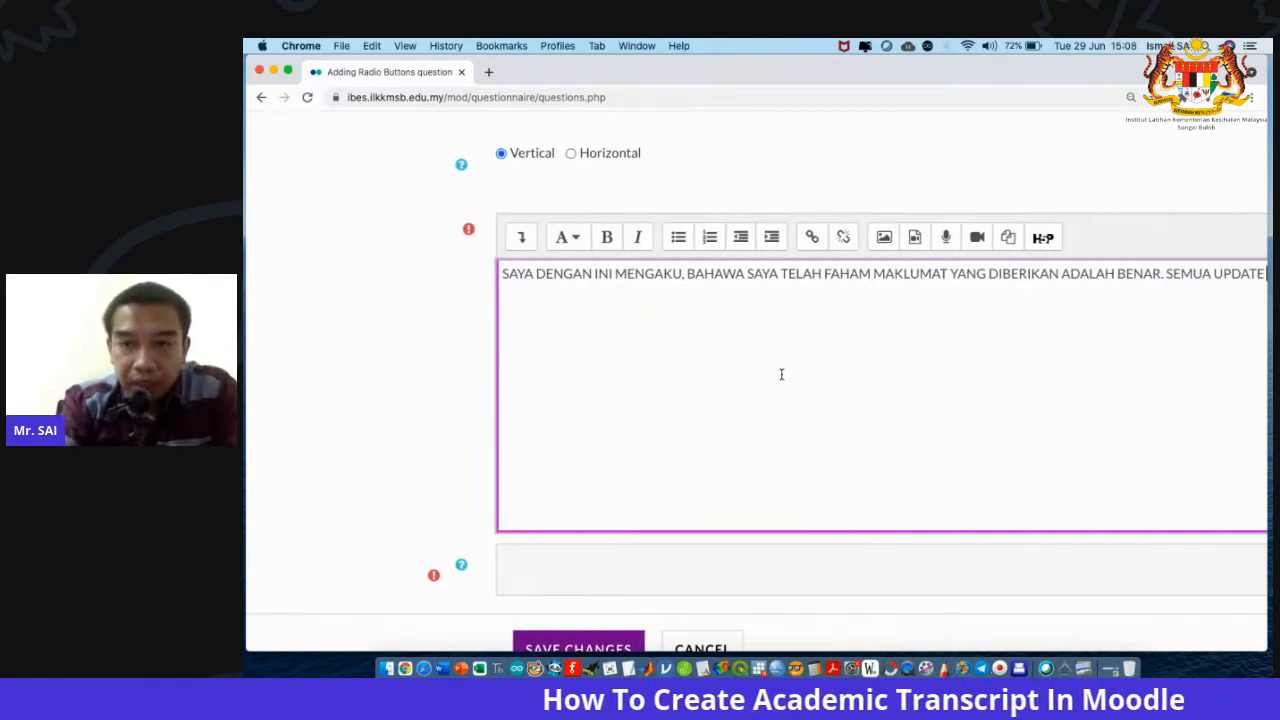
type(" DARI ")
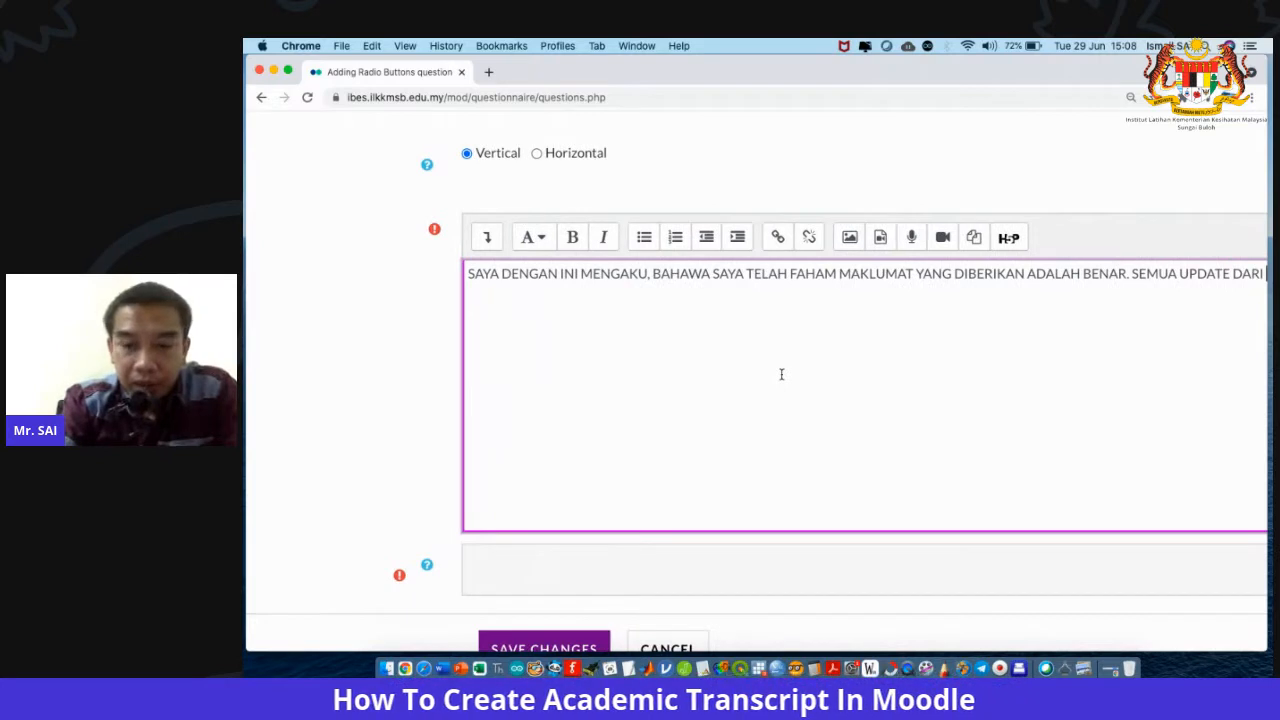
type("BUTIRAN")
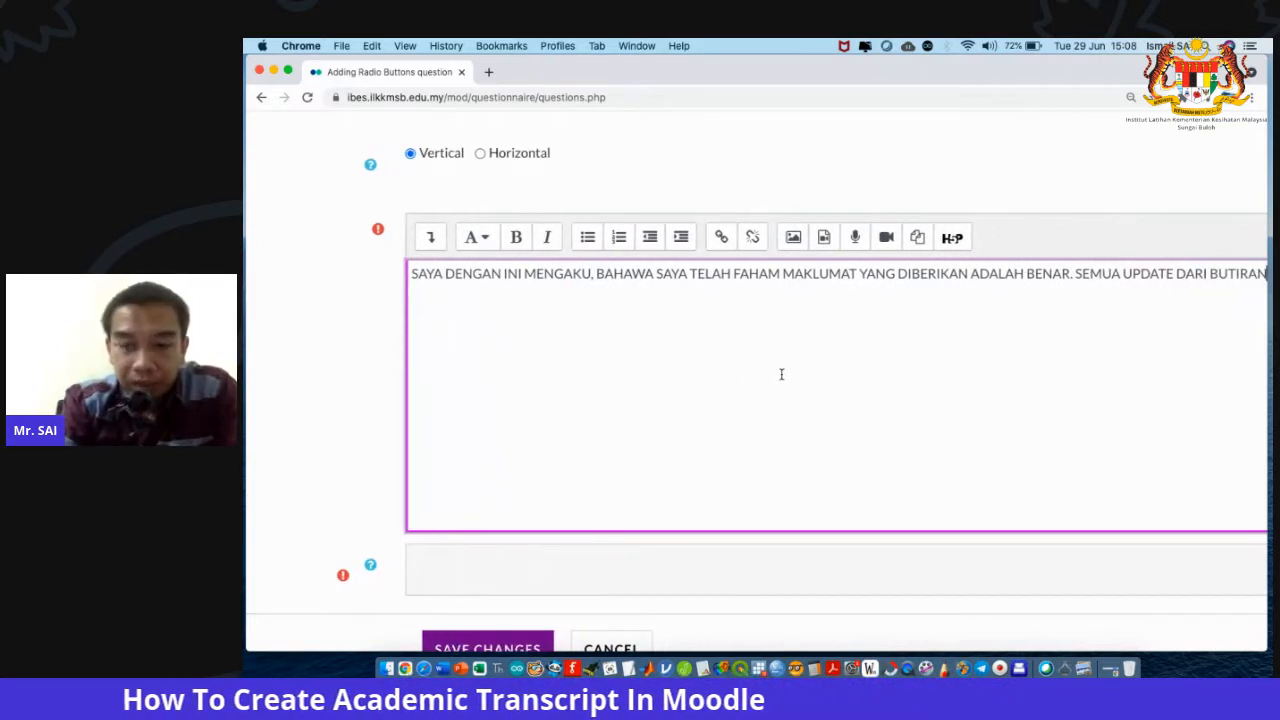
type(" PERIBADI ADALAH SE")
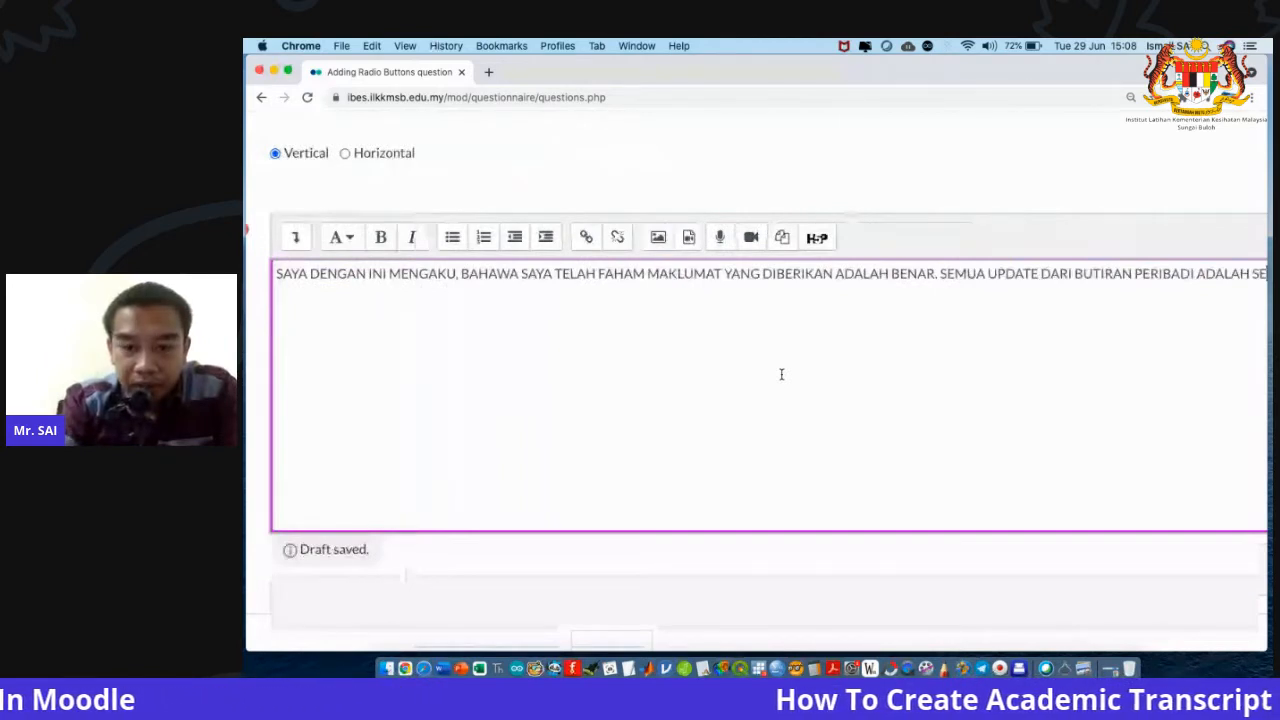
type("PERTI YANG DIBUAT")
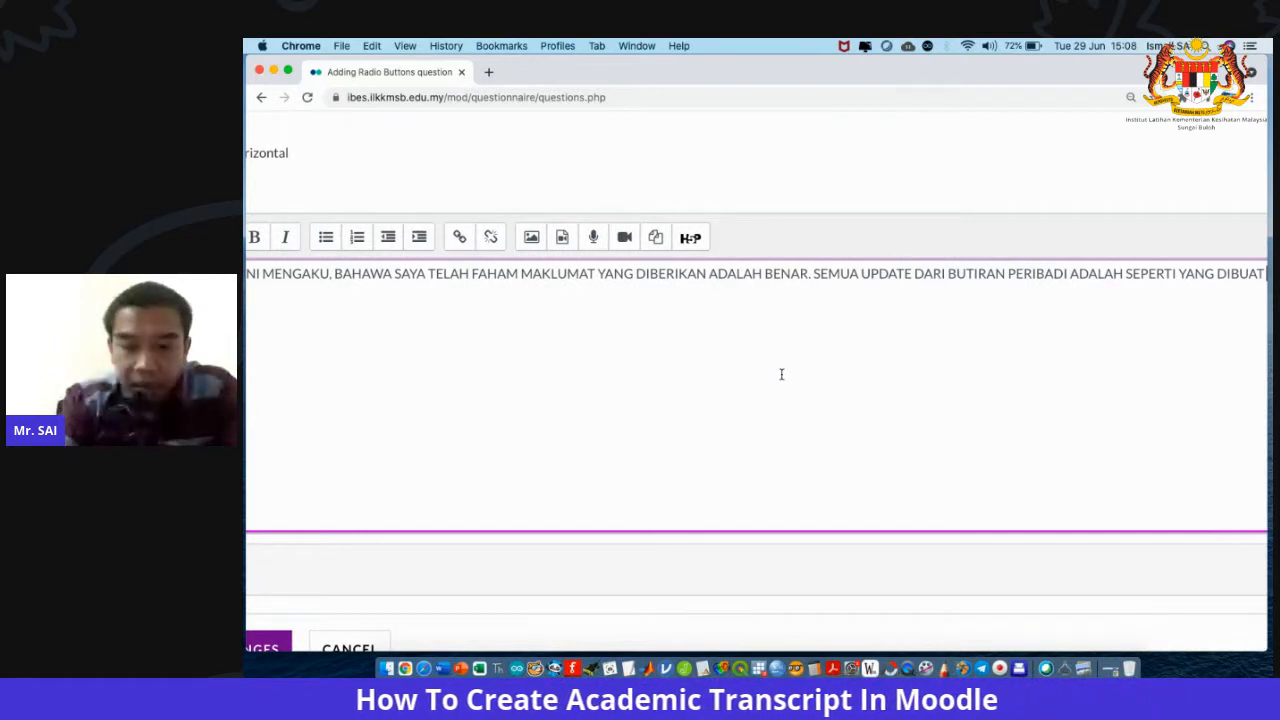
type(" DALAM SISTE IBE")
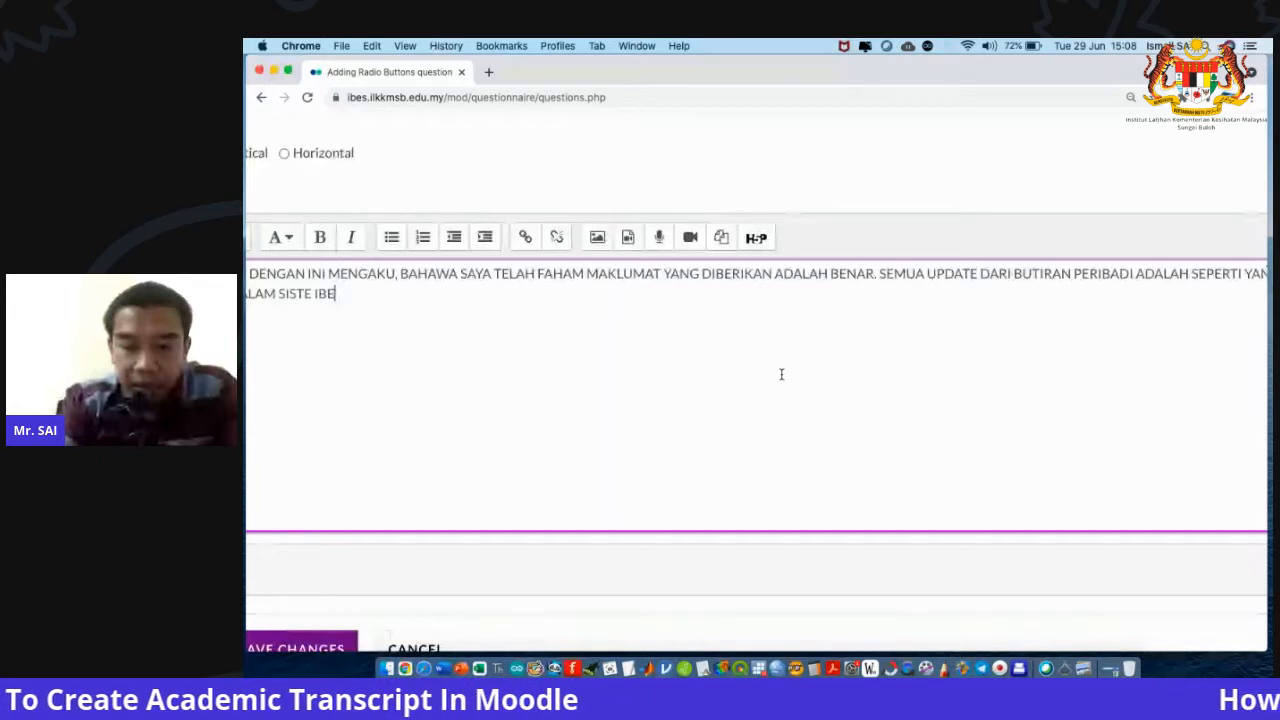
type("S INI.")
Add a second paragraph to the question text reading "SEBARANG KESILAPAN ADALAH TANGGUNGJAWAB SAYA.".
key("Return")
type("SEBARAN")
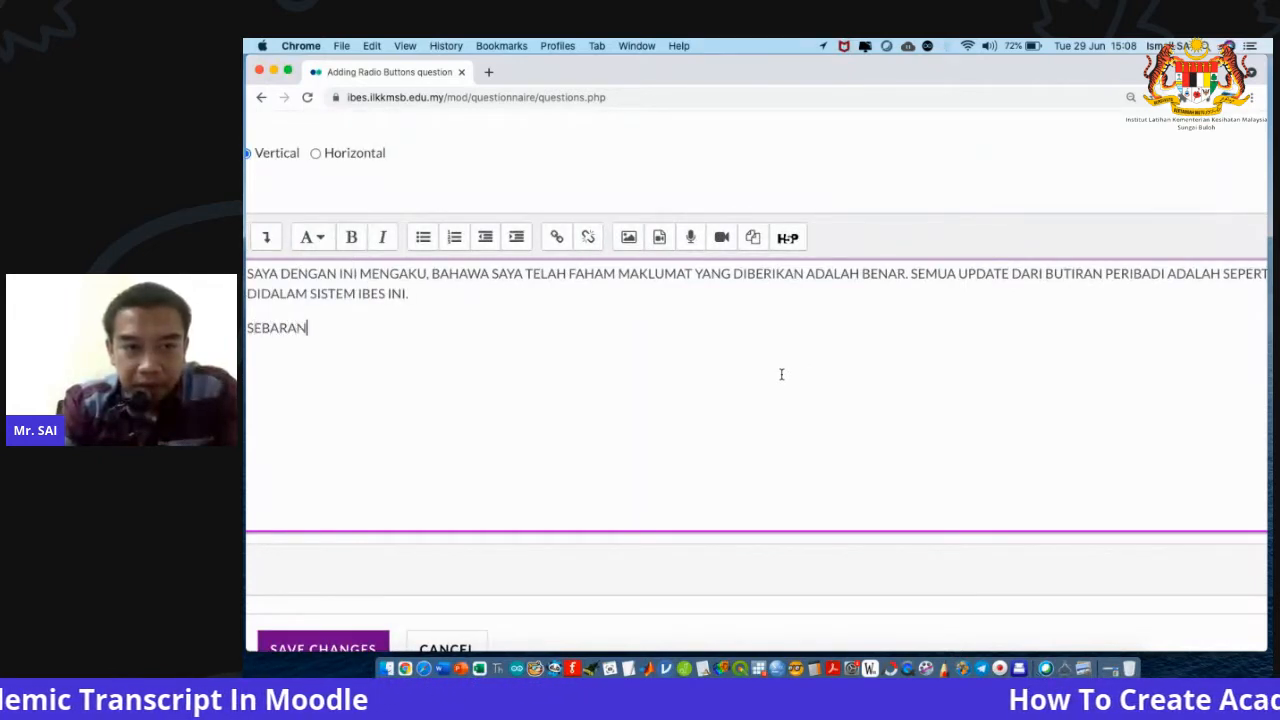
type("G KESILAPAN ADA")
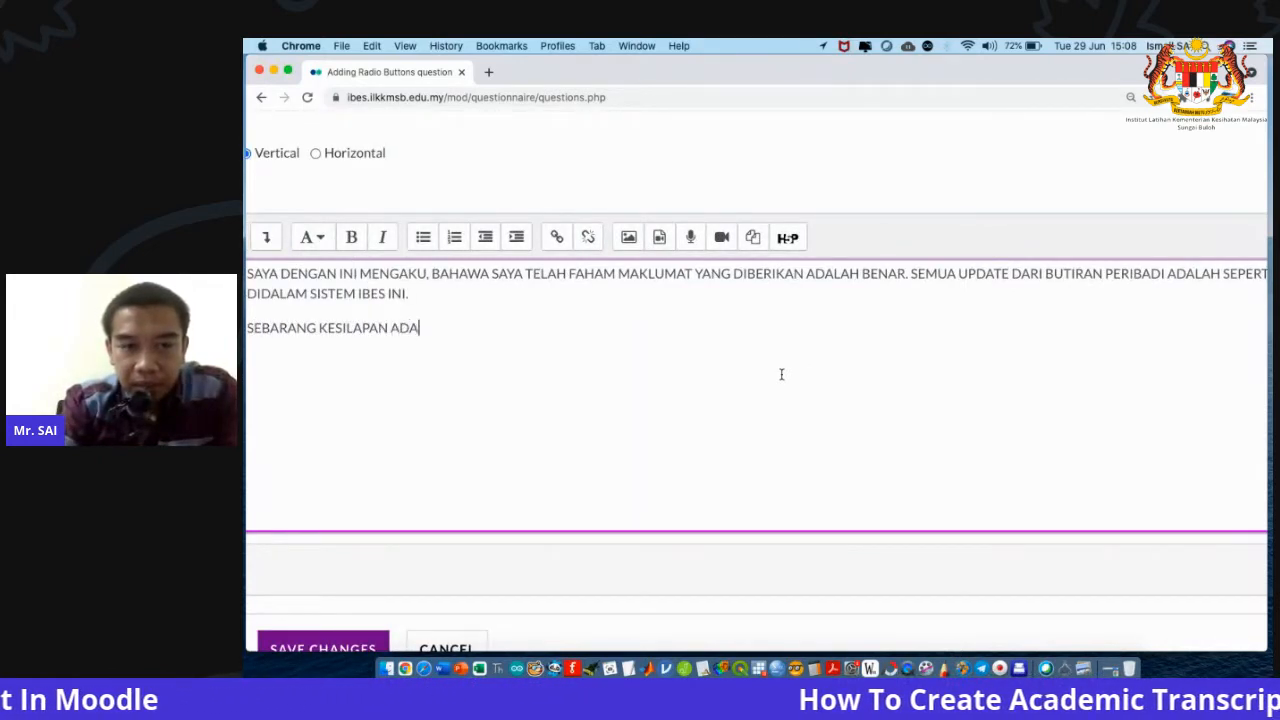
type("LAH TANGGUNGJAW")
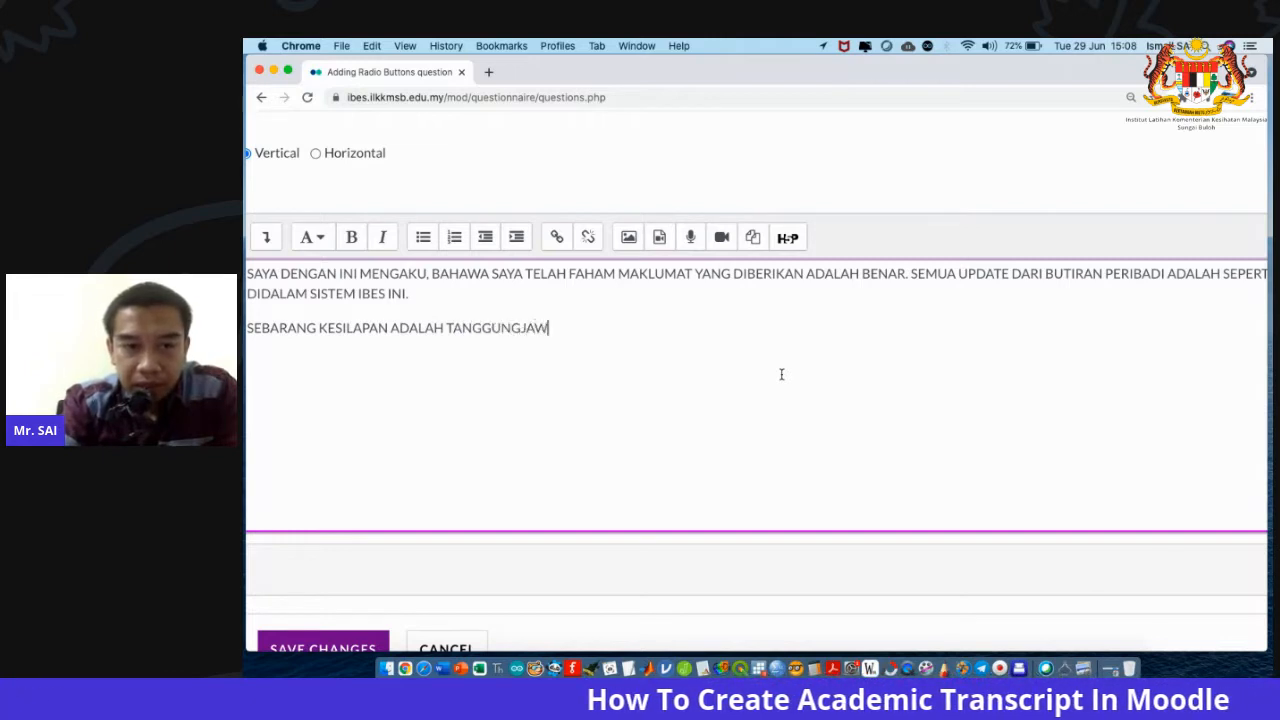
type("AB SAYA.")
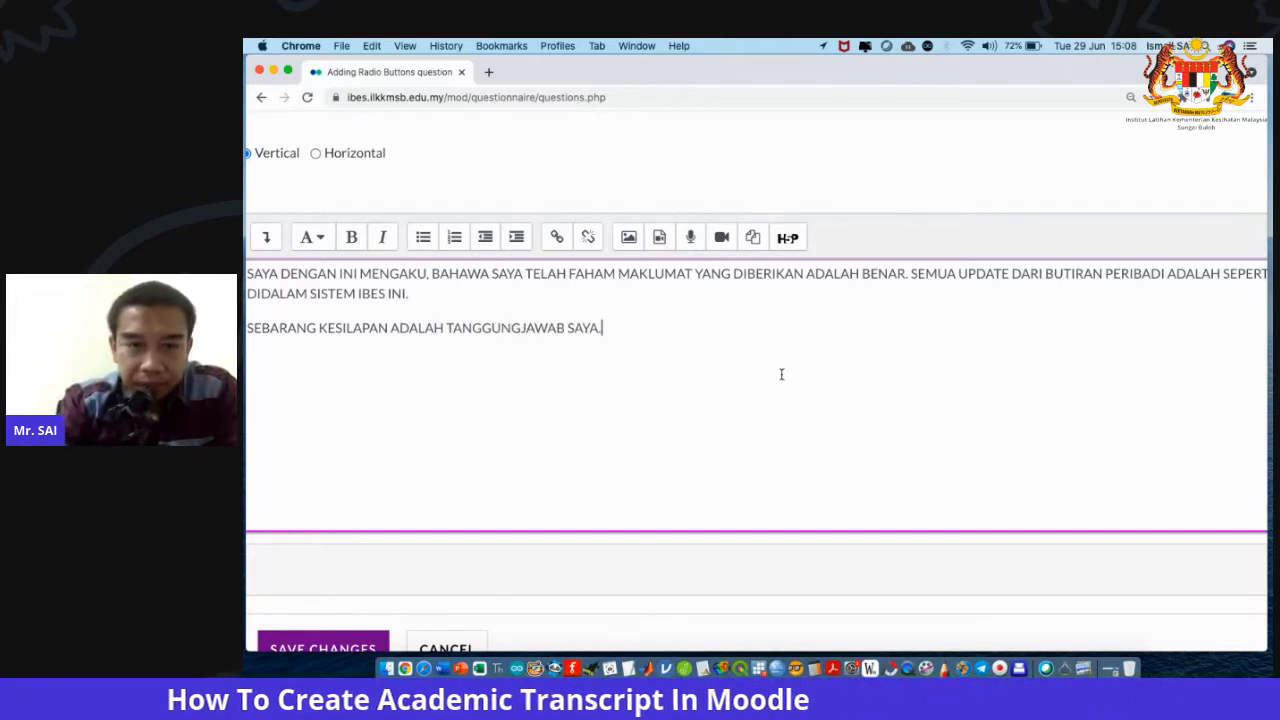
Look over the question form and the options in the account menu, then return to the question text.
scroll(781, 375, "down", 3)
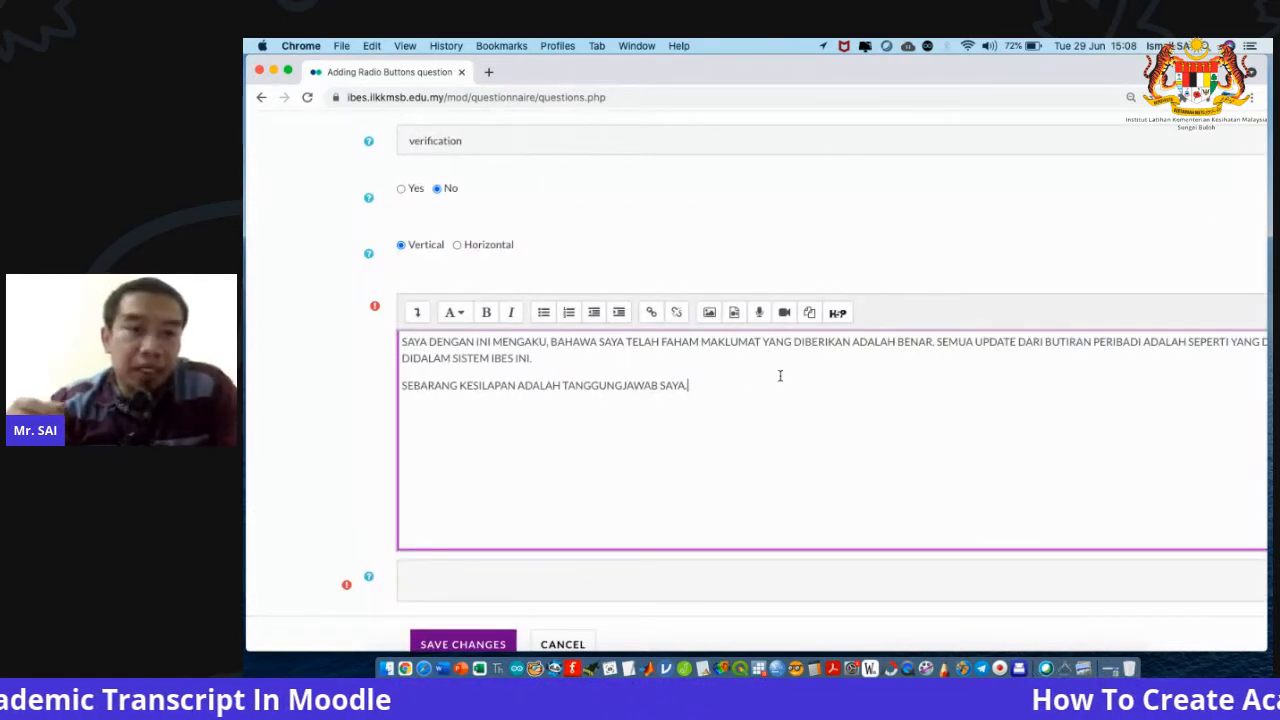
scroll(780, 376, "right", 1)
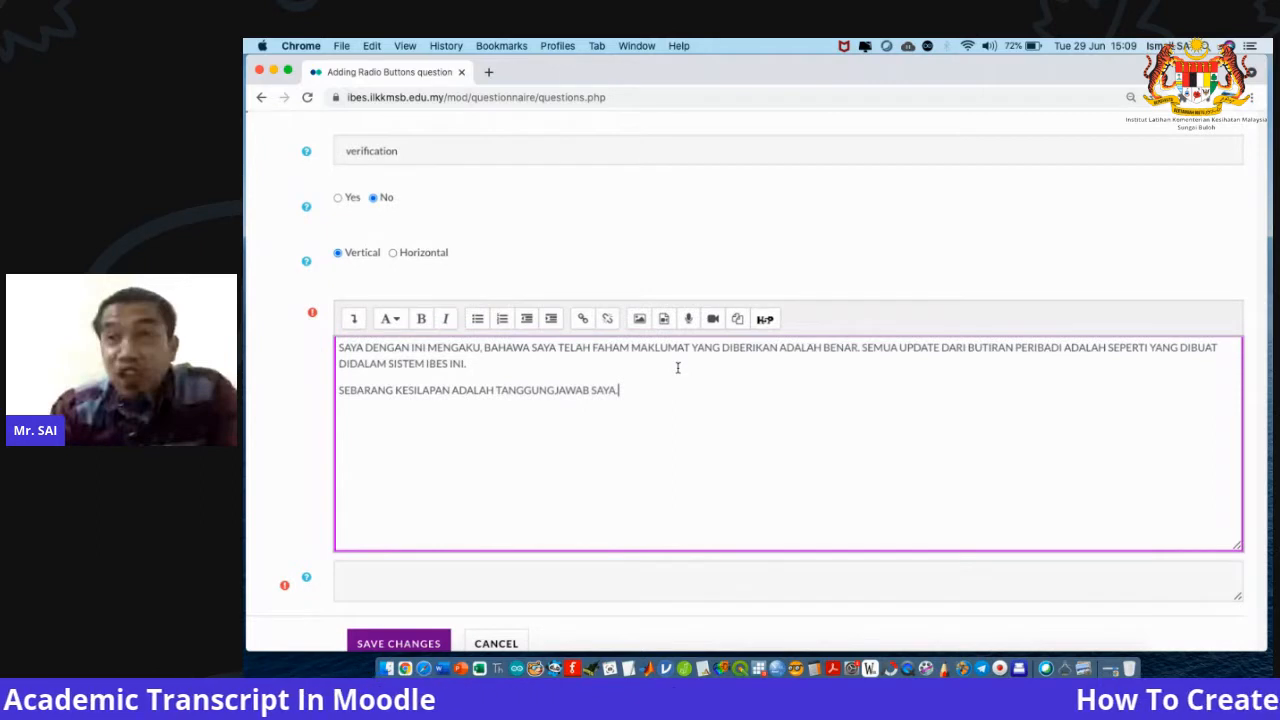
scroll(765, 402, "up", 3)
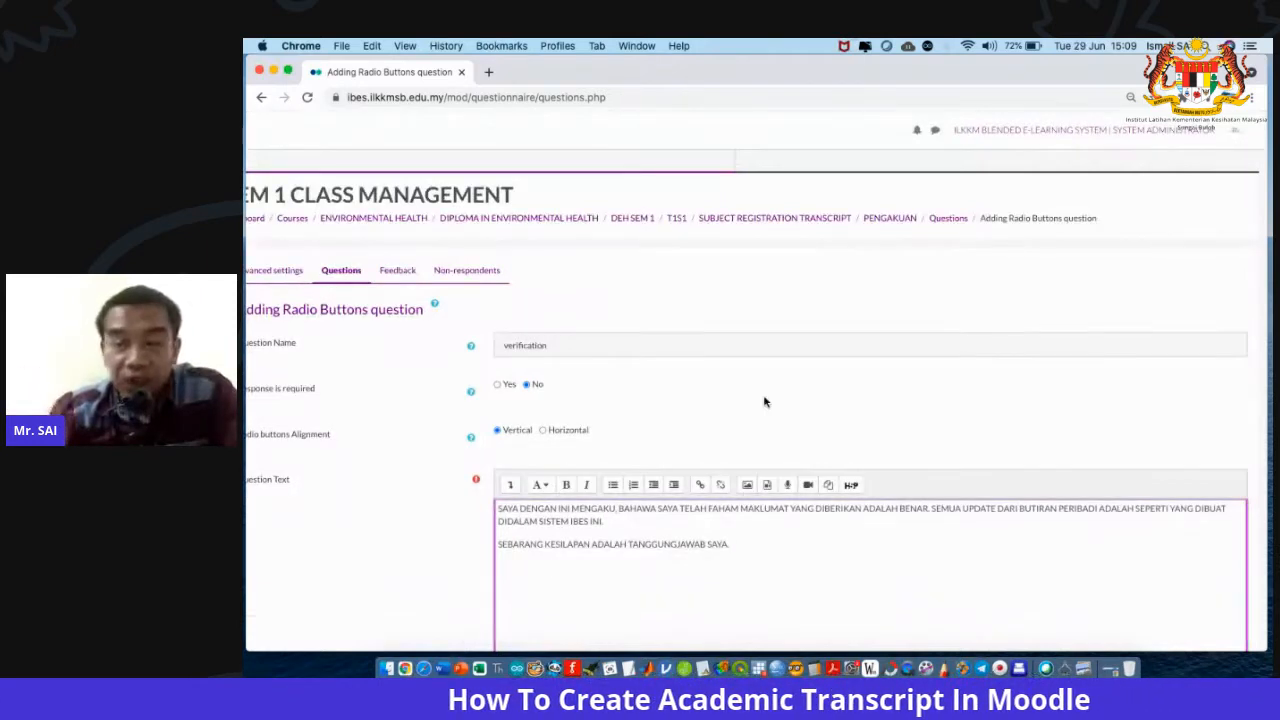
left_click(1230, 138)
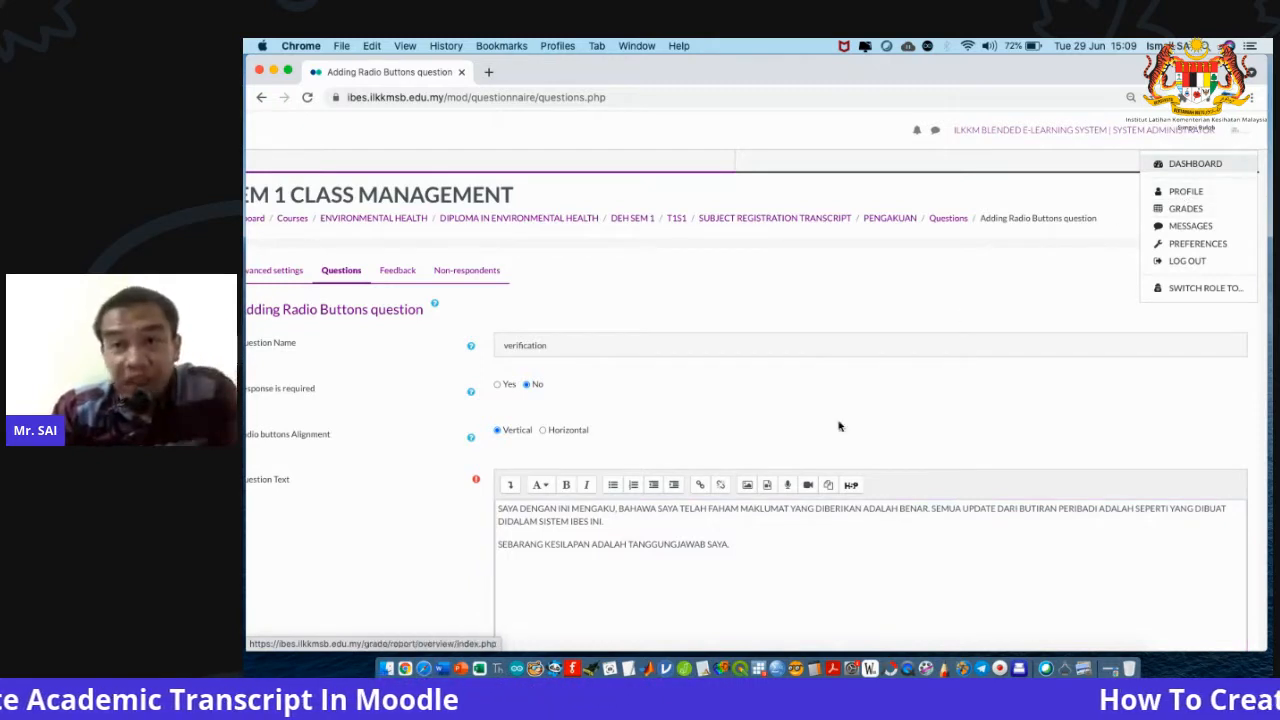
left_click(772, 542)
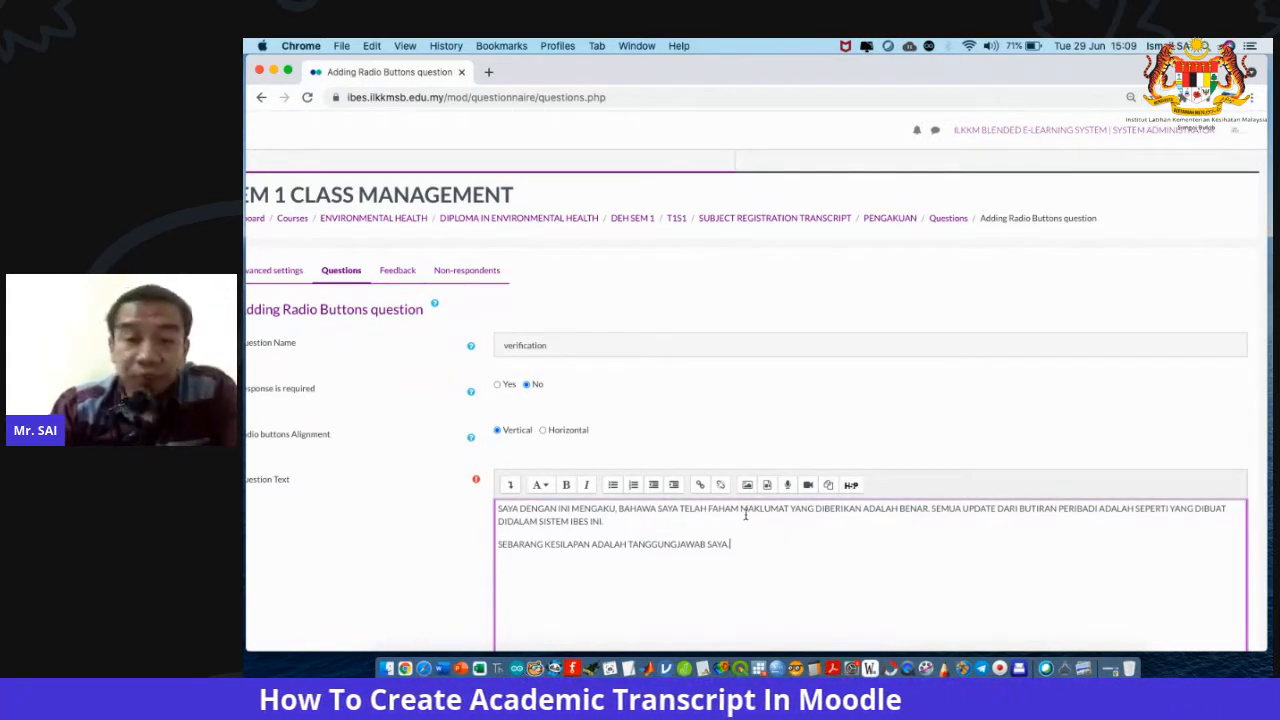
Insert "(SEPERTI YANG DIMAKLUMKAN DALAM VIDEO)" after the word BENAR in the question text's first sentence.
left_click(928, 513)
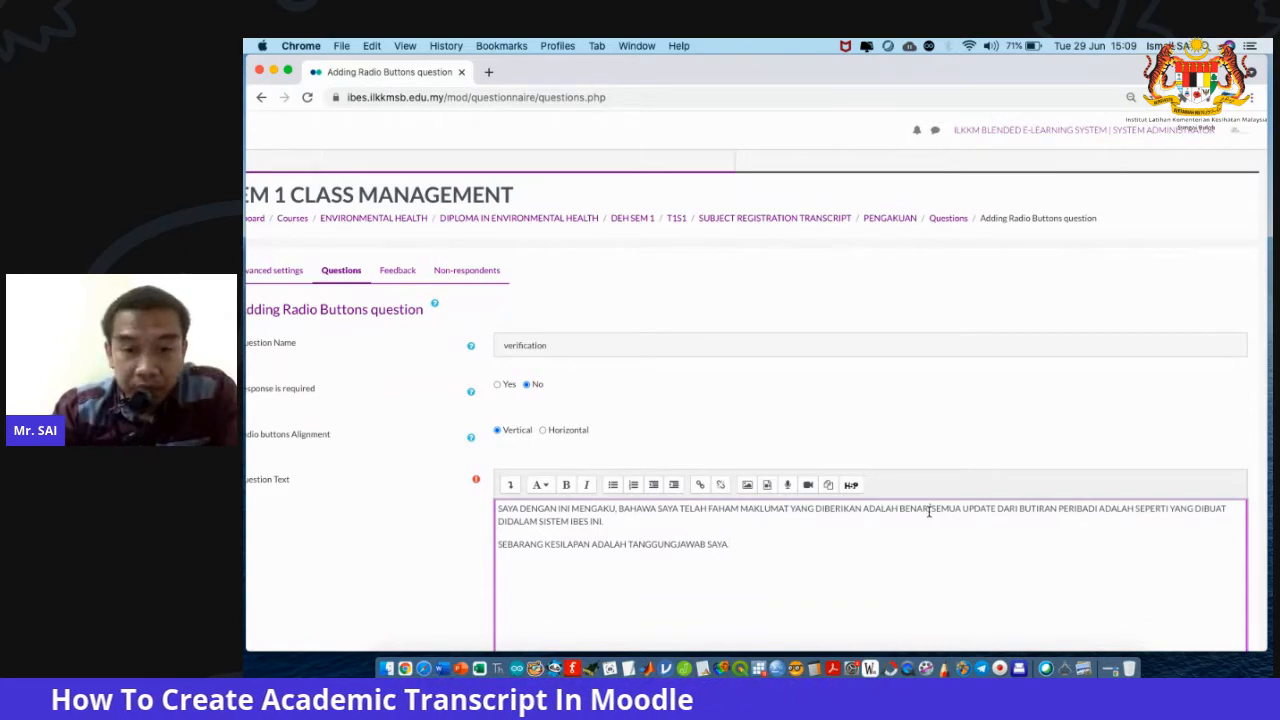
scroll(1040, 545, "up", 5)
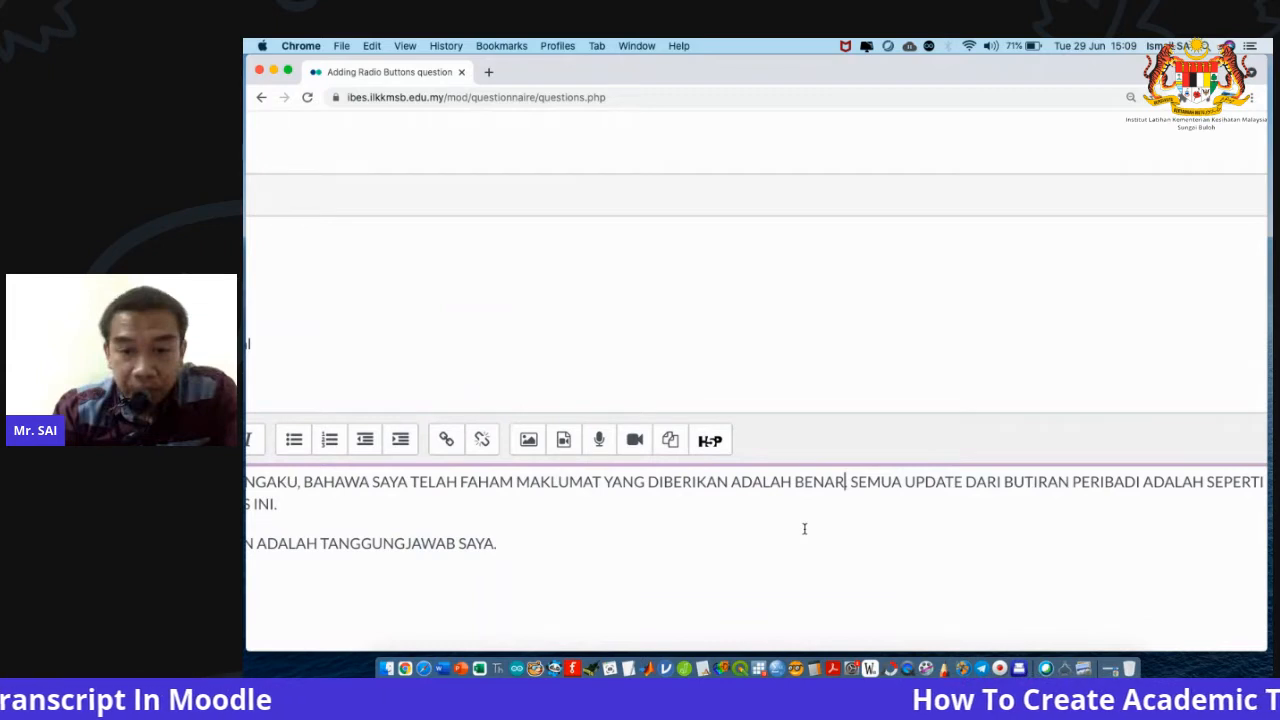
type("()")
key("Left")
type("SEPERTI YANG DIM")
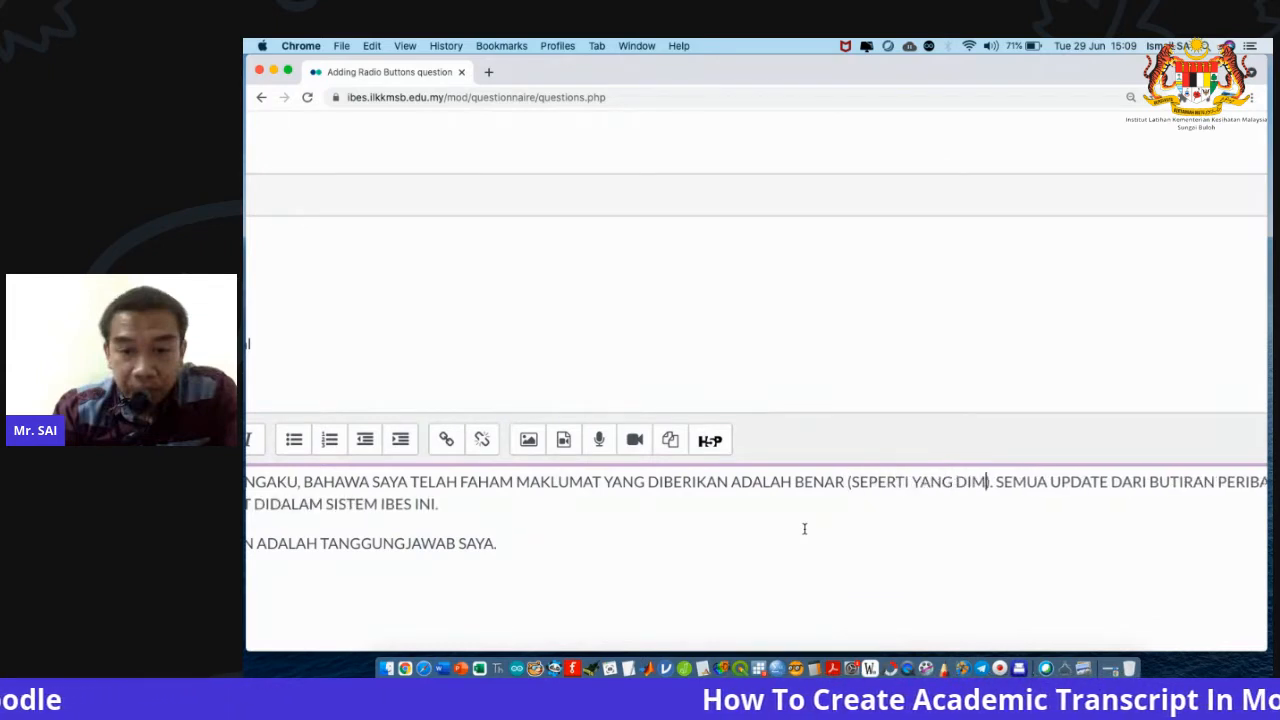
type("AKLUMKAN")
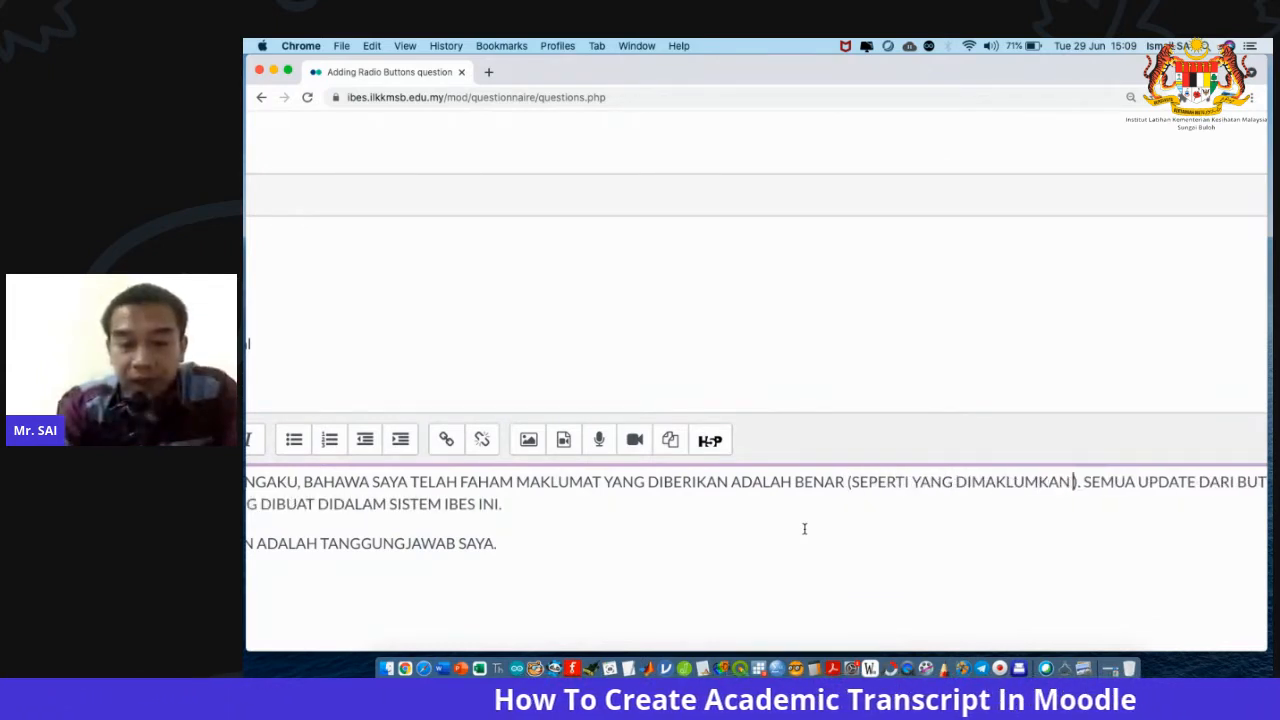
type(" DALAM VIDEO")
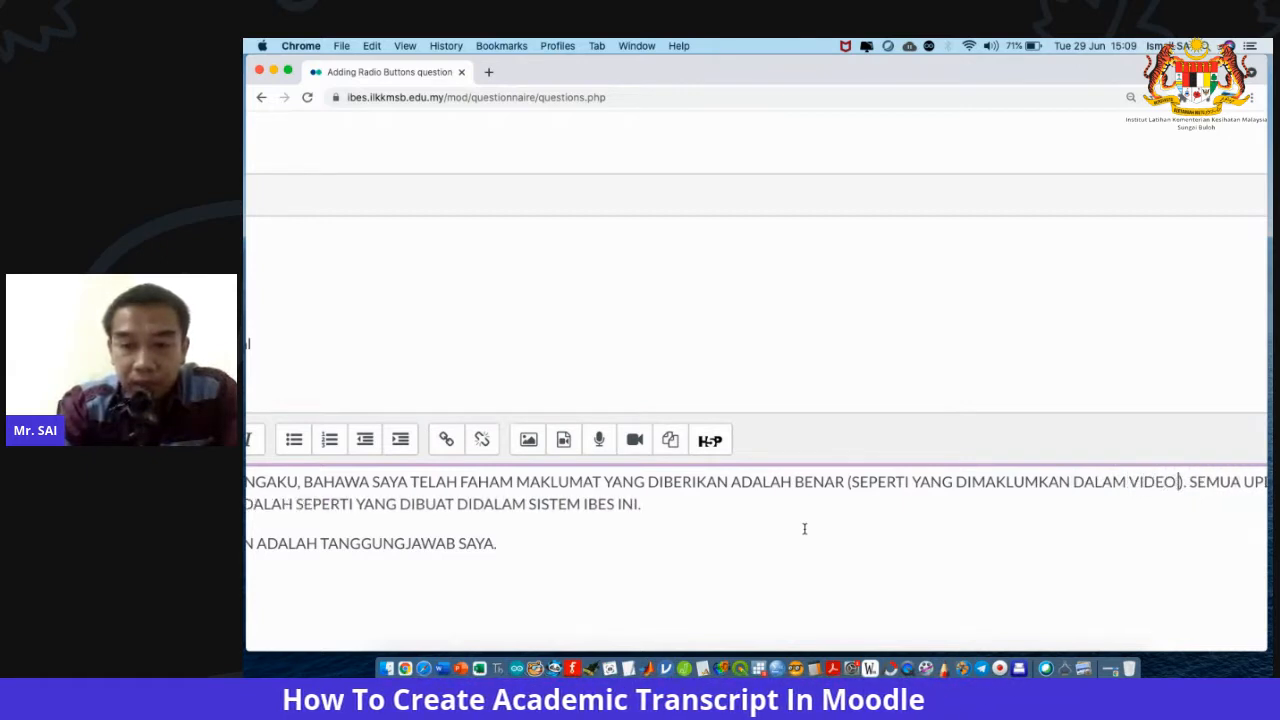
Add "INI" after VIDEO inside the question text's parentheses and save the verification question.
type(" INI")
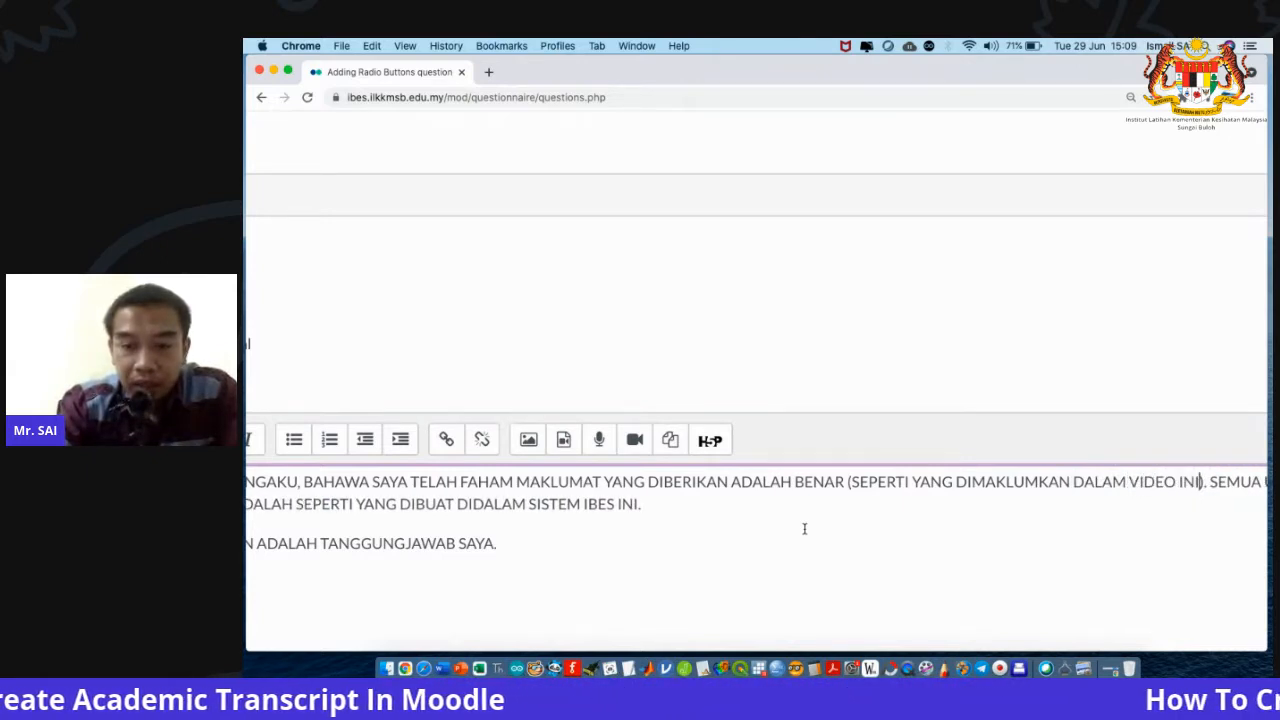
left_click(850, 481, "shift")
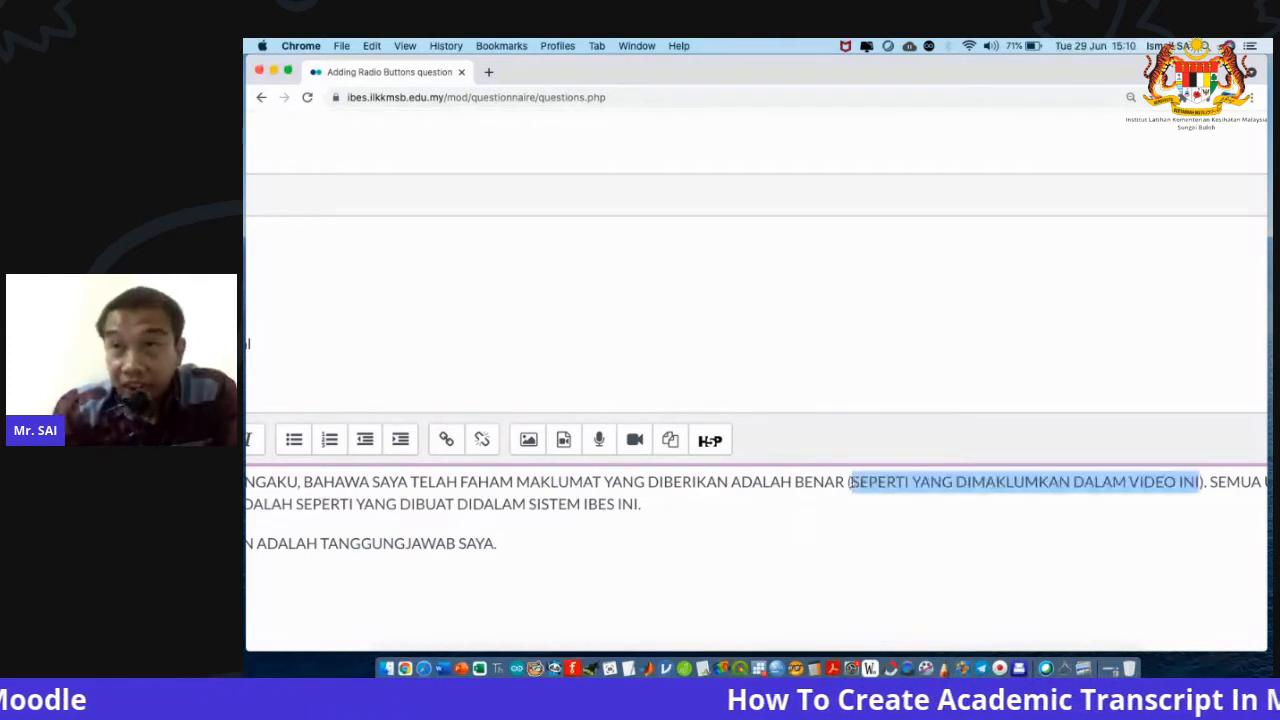
scroll(852, 482, "down", 5)
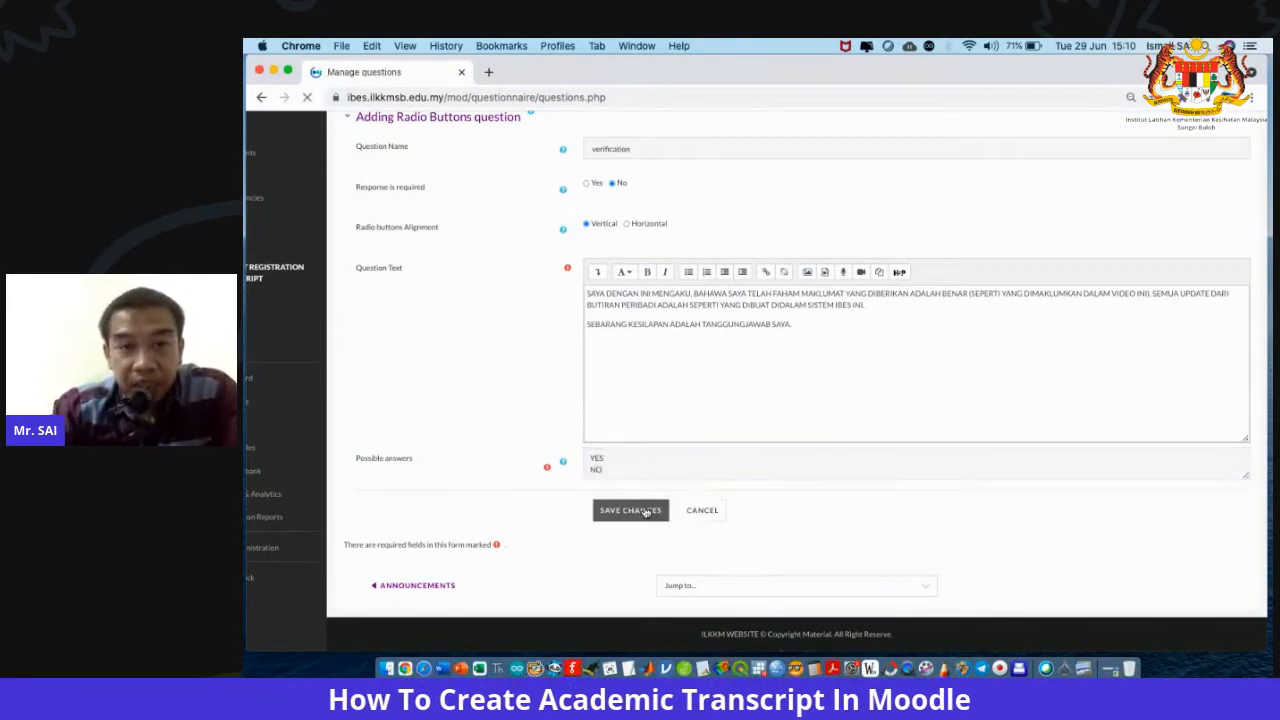
left_click(630, 510)
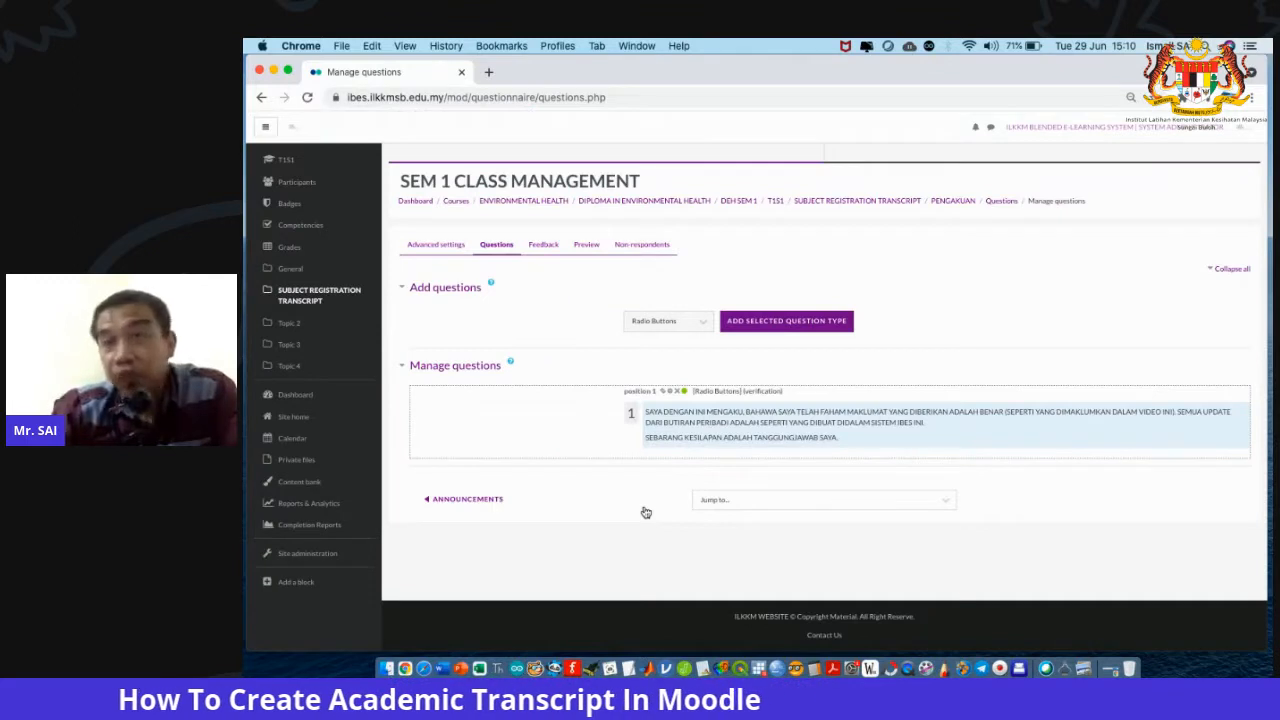
Reopen the verification question for editing, check its response and alignment settings, and save it.
left_click(684, 390)
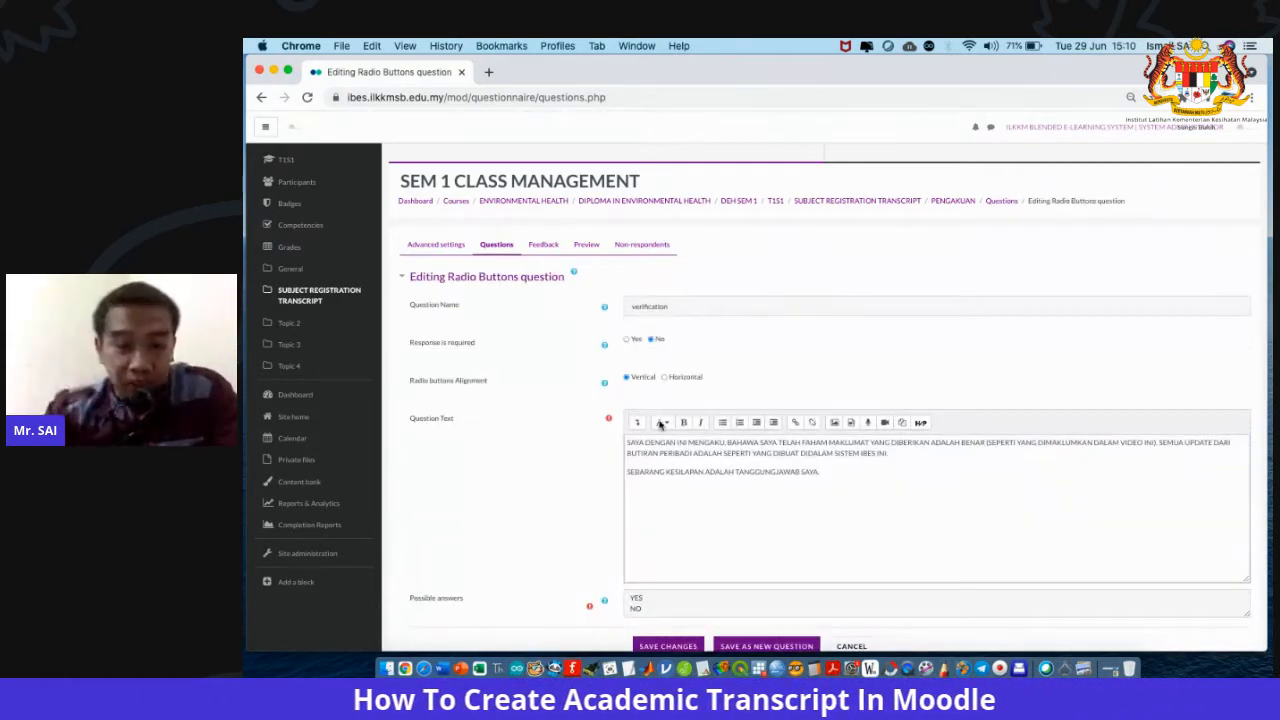
scroll(606, 543, "down", 3)
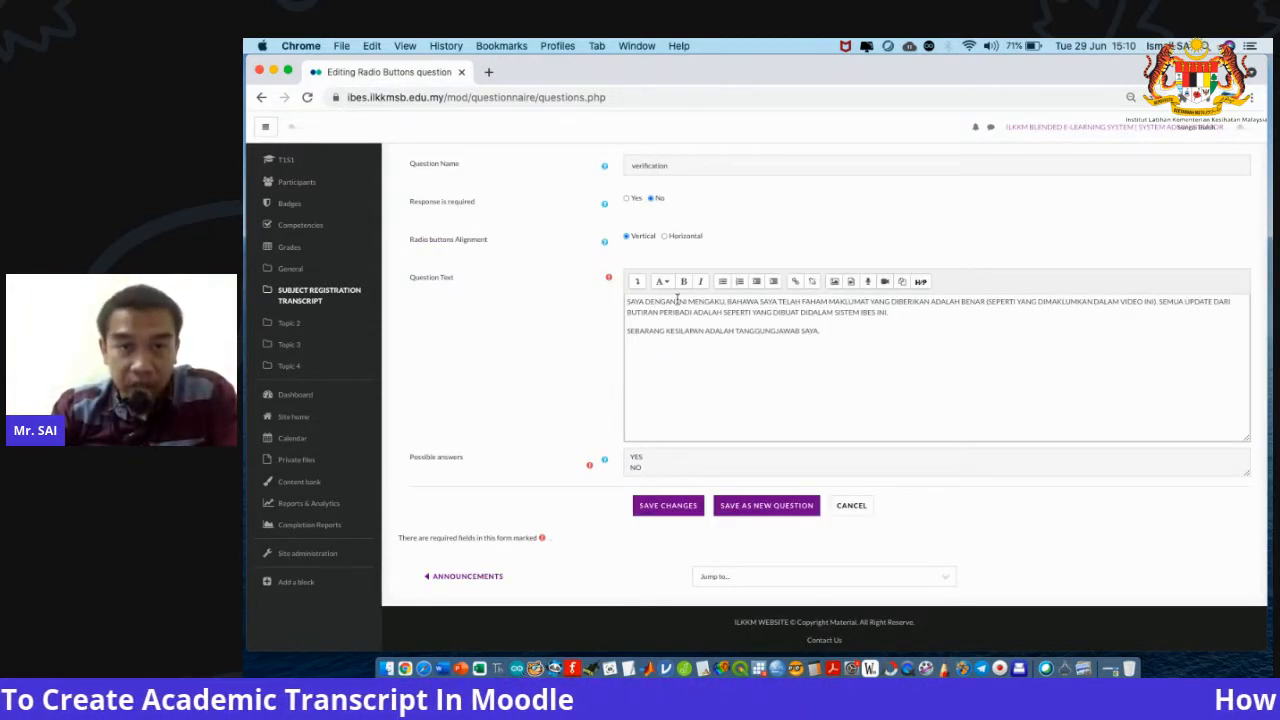
scroll(613, 203, "up", 2)
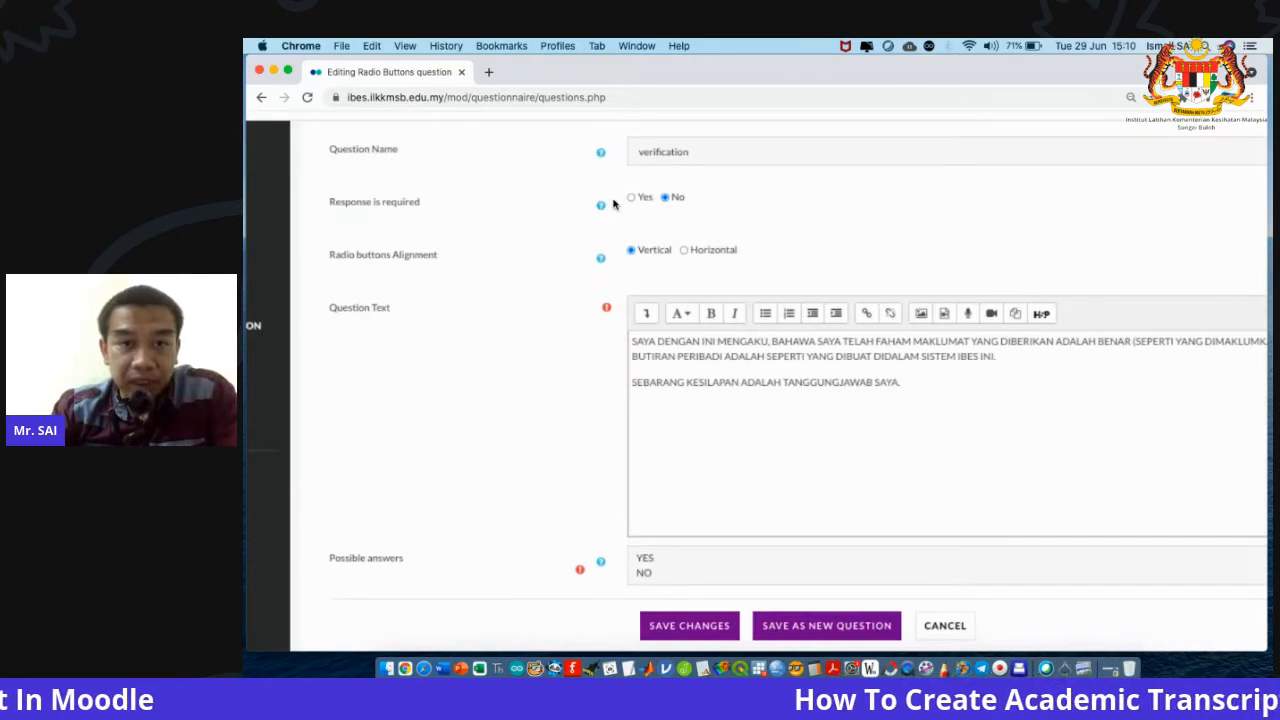
scroll(613, 203, "down", 2)
left_click(691, 509)
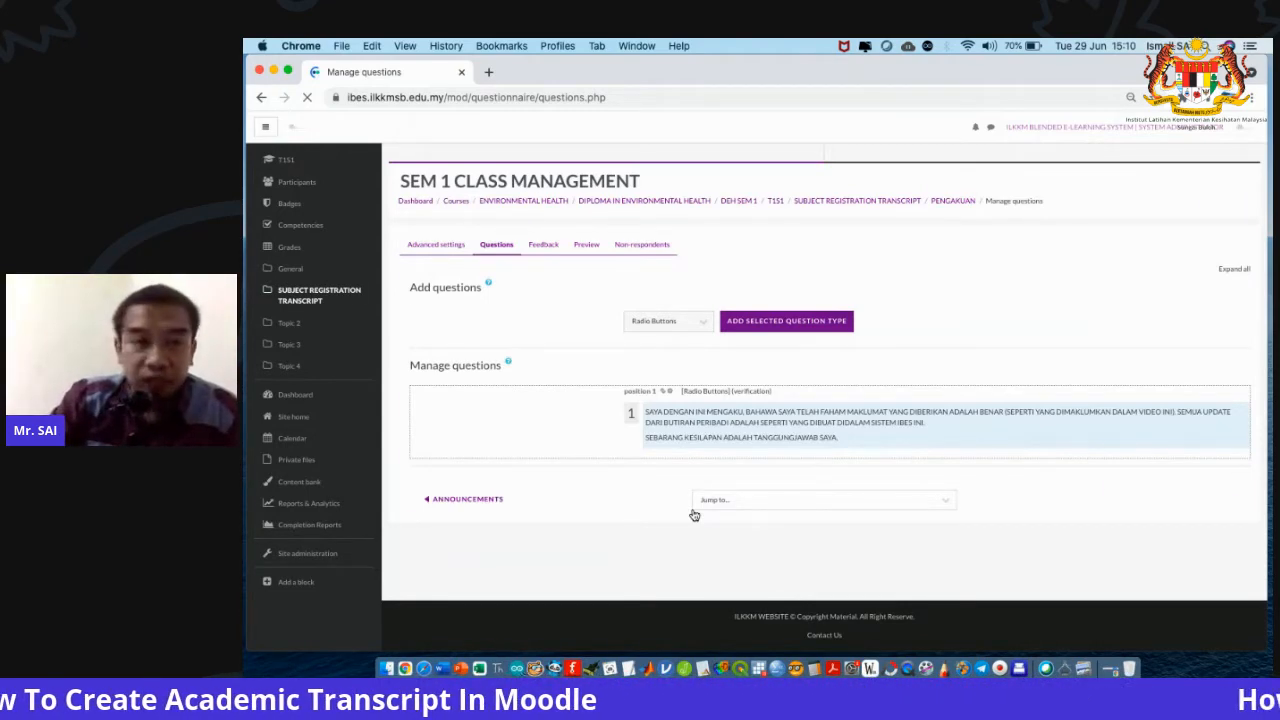
Add a Simple Certificate activity to the SUBJECT REGISTRATION TRANSCRIPT section of the course.
left_click(320, 294)
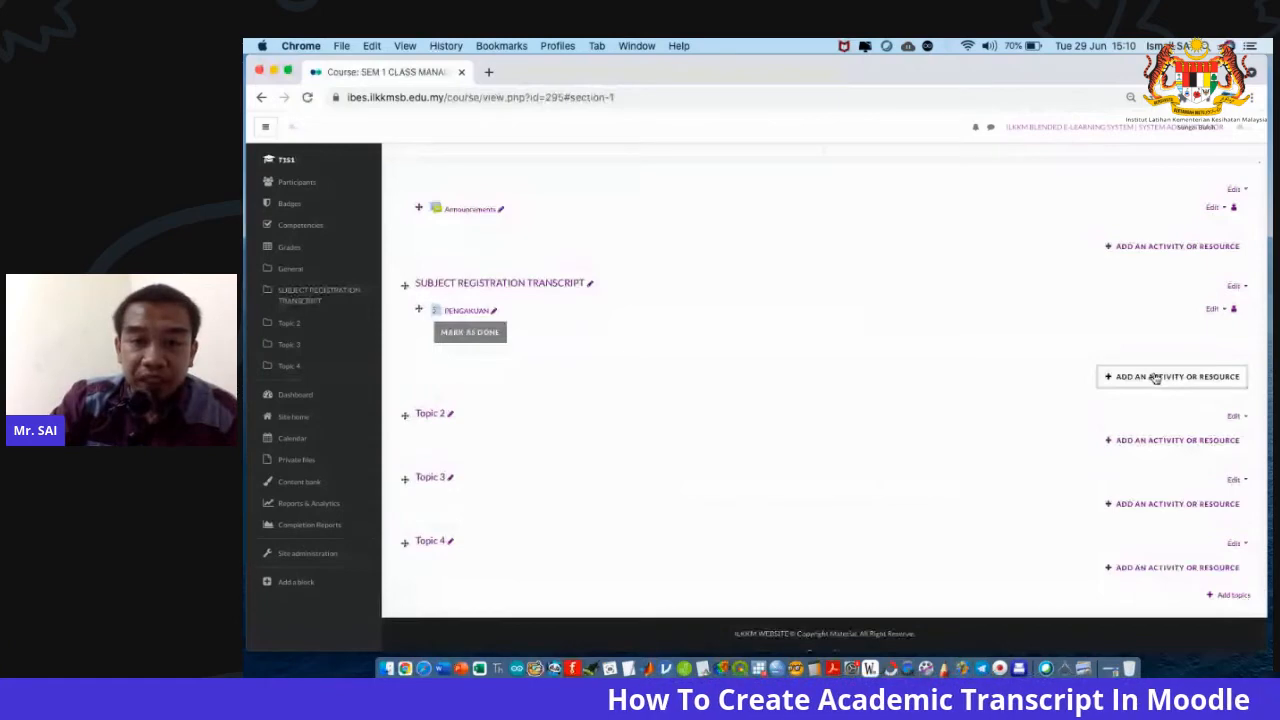
left_click(1155, 377)
left_click(786, 446)
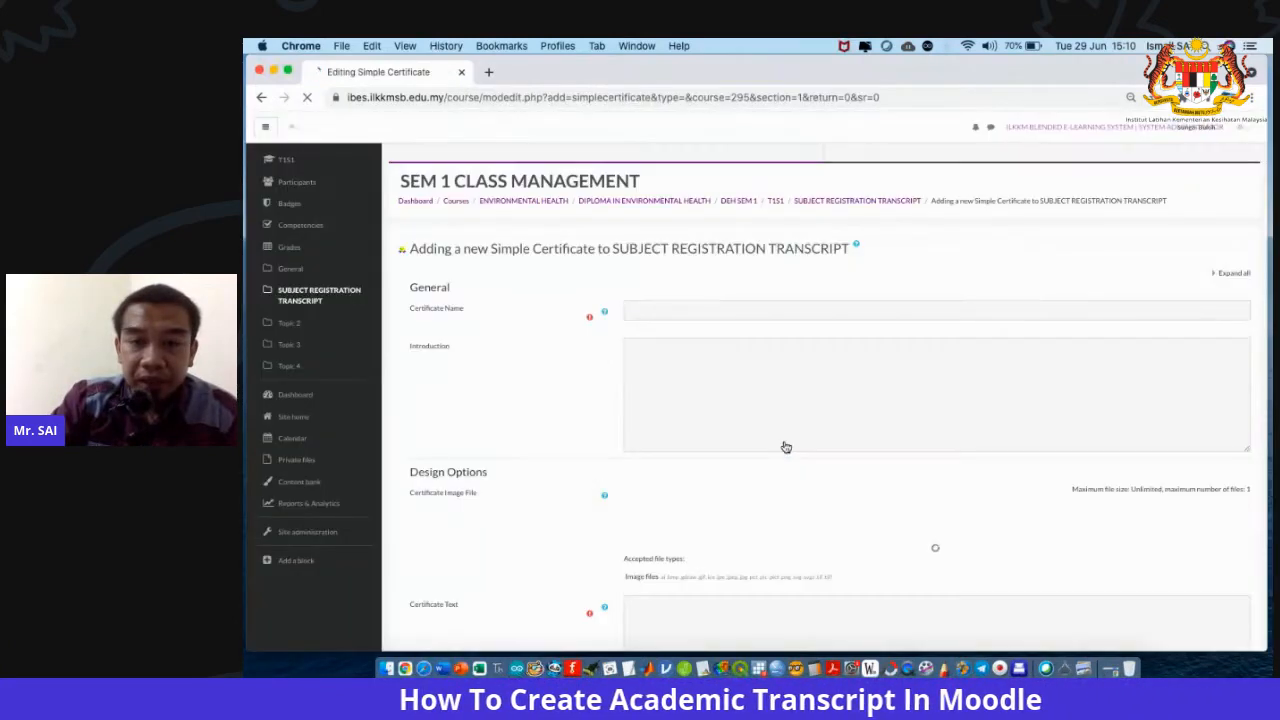
Name the new certificate REGISTRATION TRANSCRIPT.
left_click(733, 310)
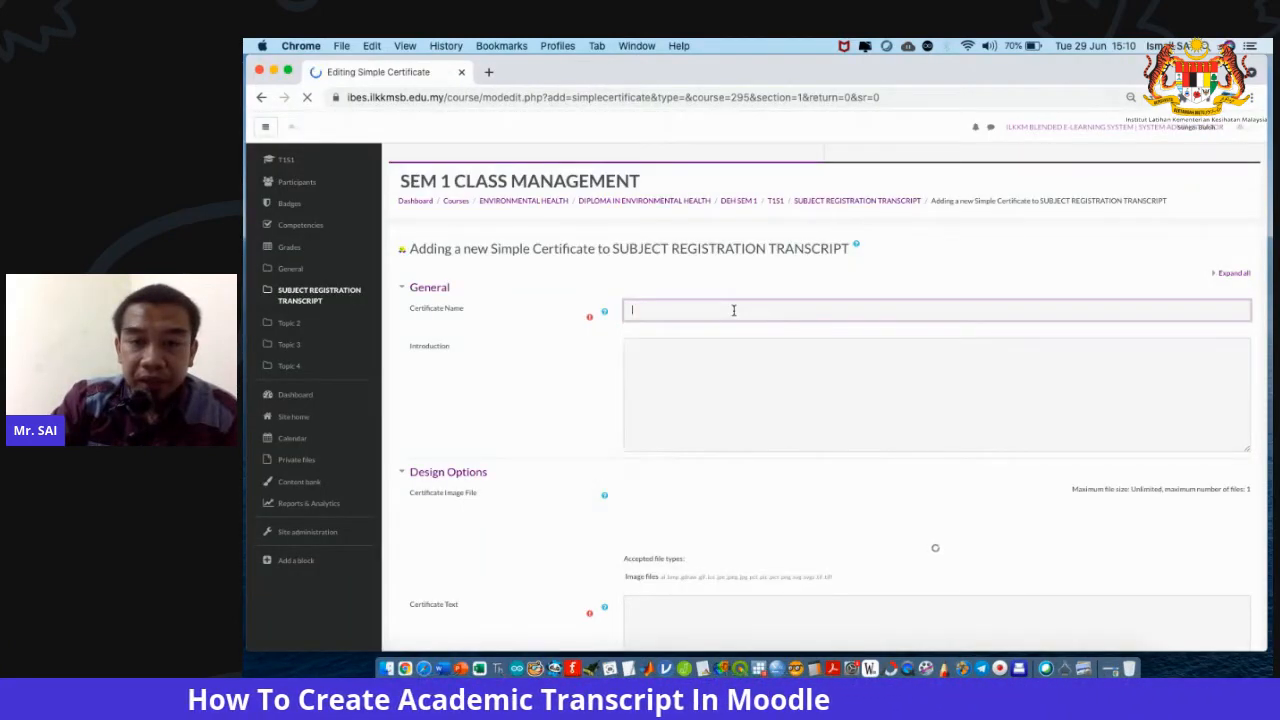
left_click(662, 310)
type("REGIS")
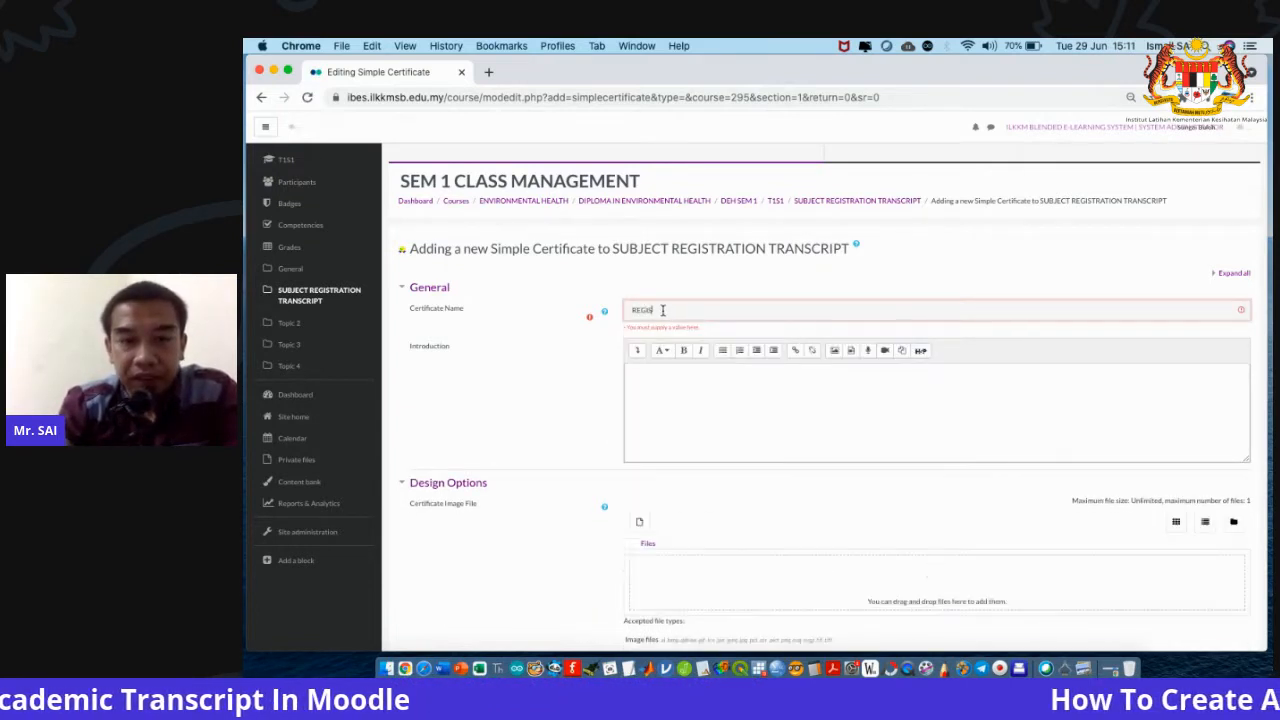
type("TRATION TRA")
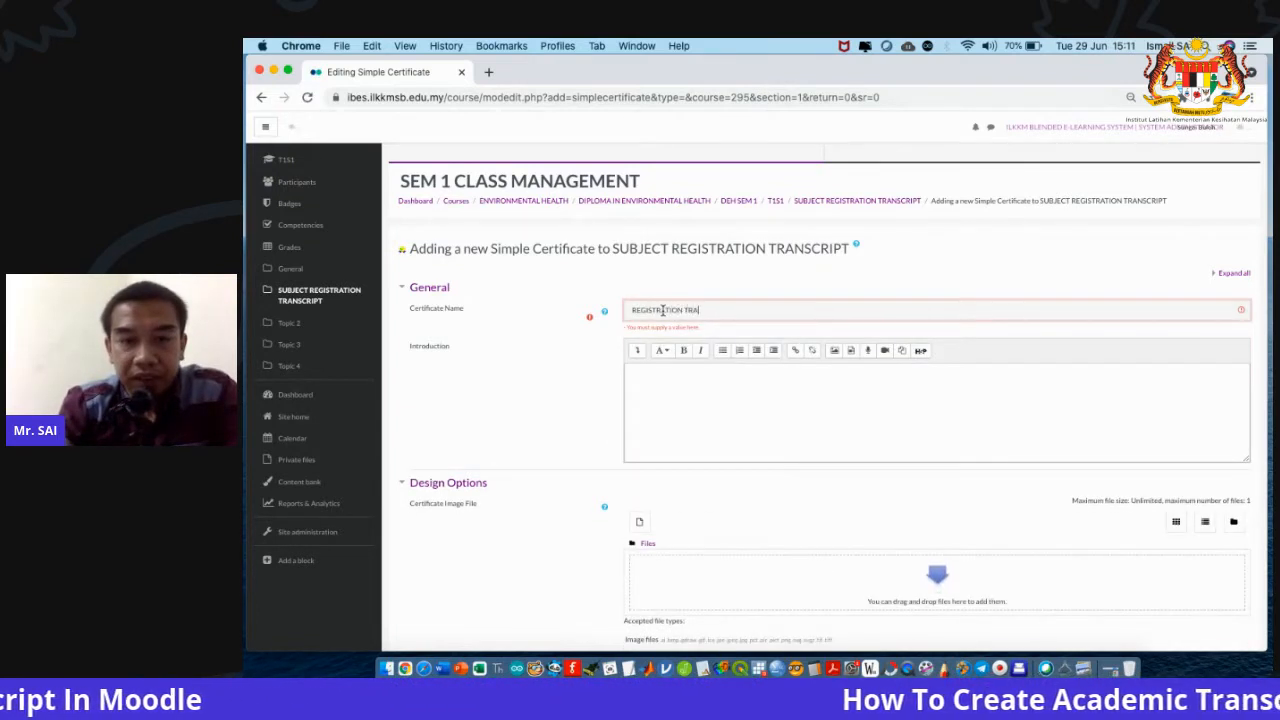
type("NSCRIPT")
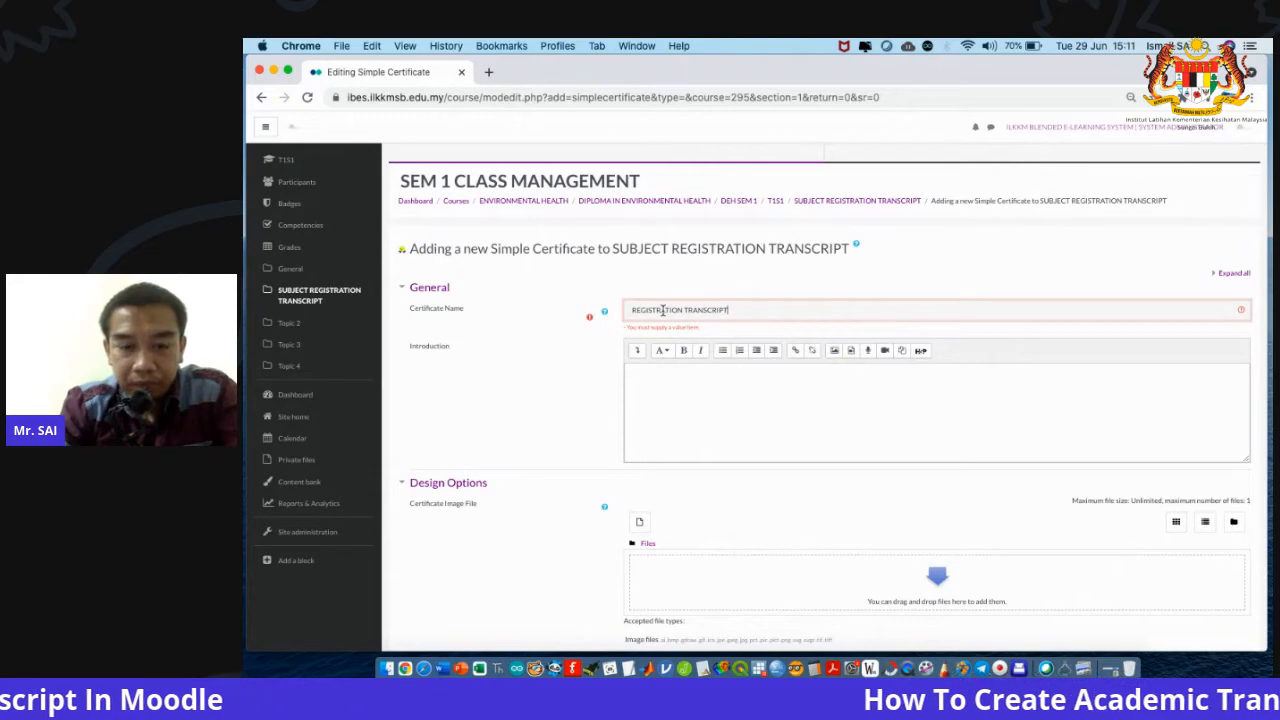
Enter the introduction "Please generate the transcript by clicking the button provide. Please ensure, you complete the verification process.".
left_click(674, 376)
type("Please generate the transcript by clicking t")
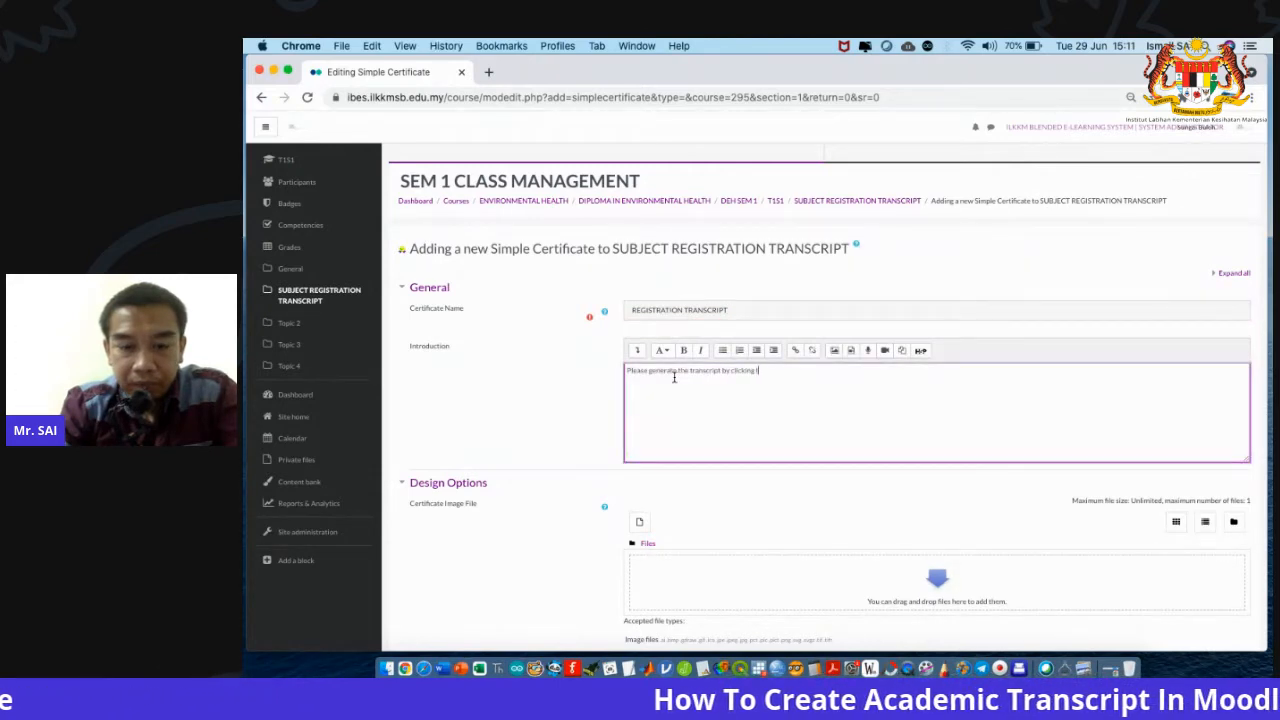
type("he butt")
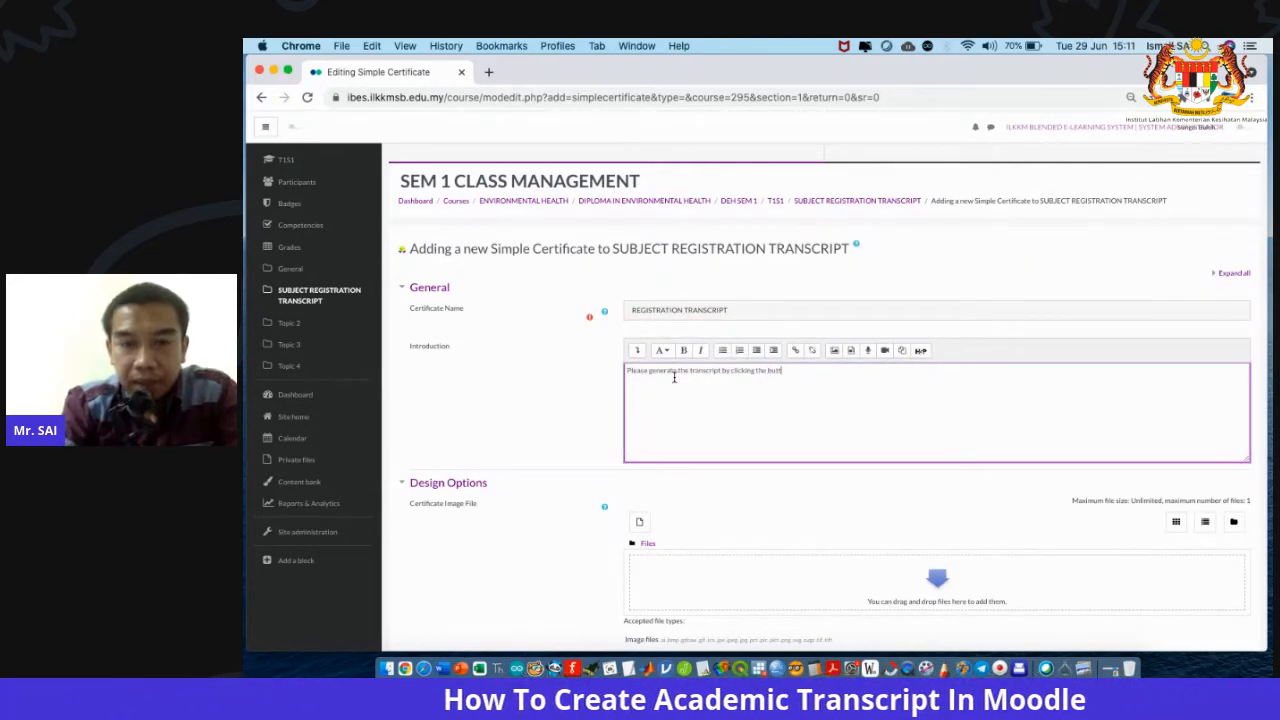
type("on")
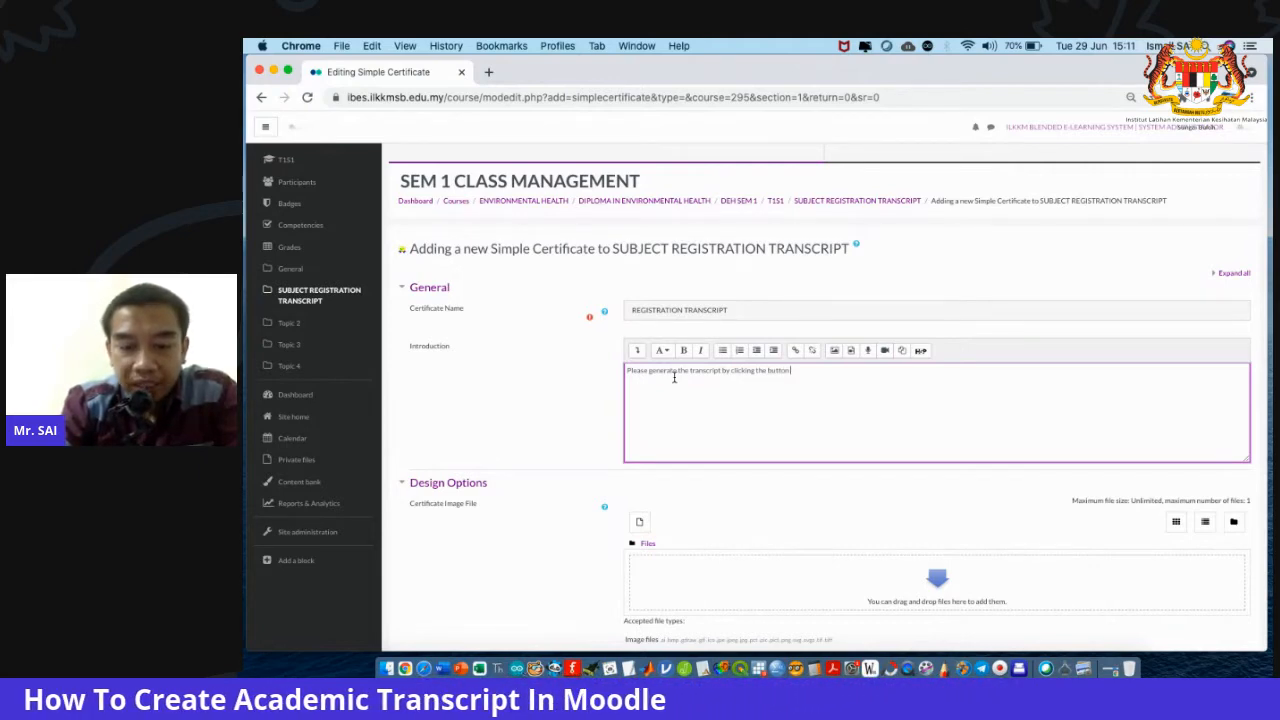
type(" provide")
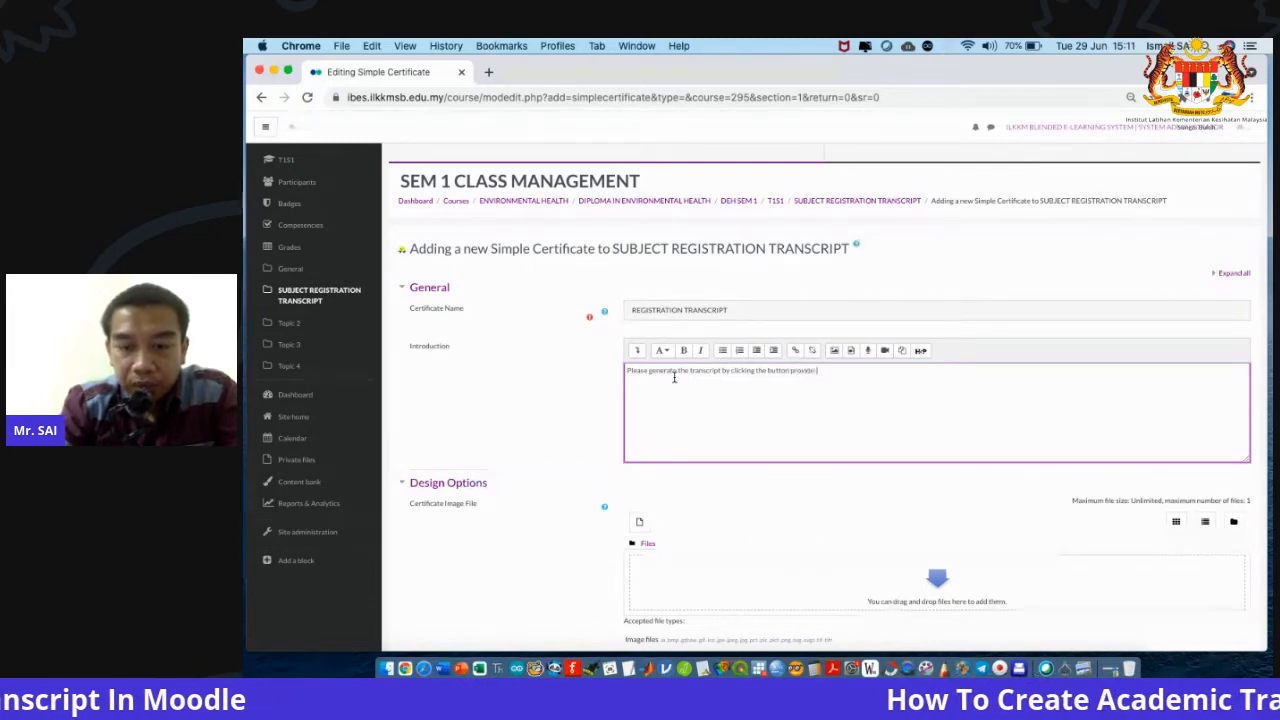
type(". Please ensure, you co")
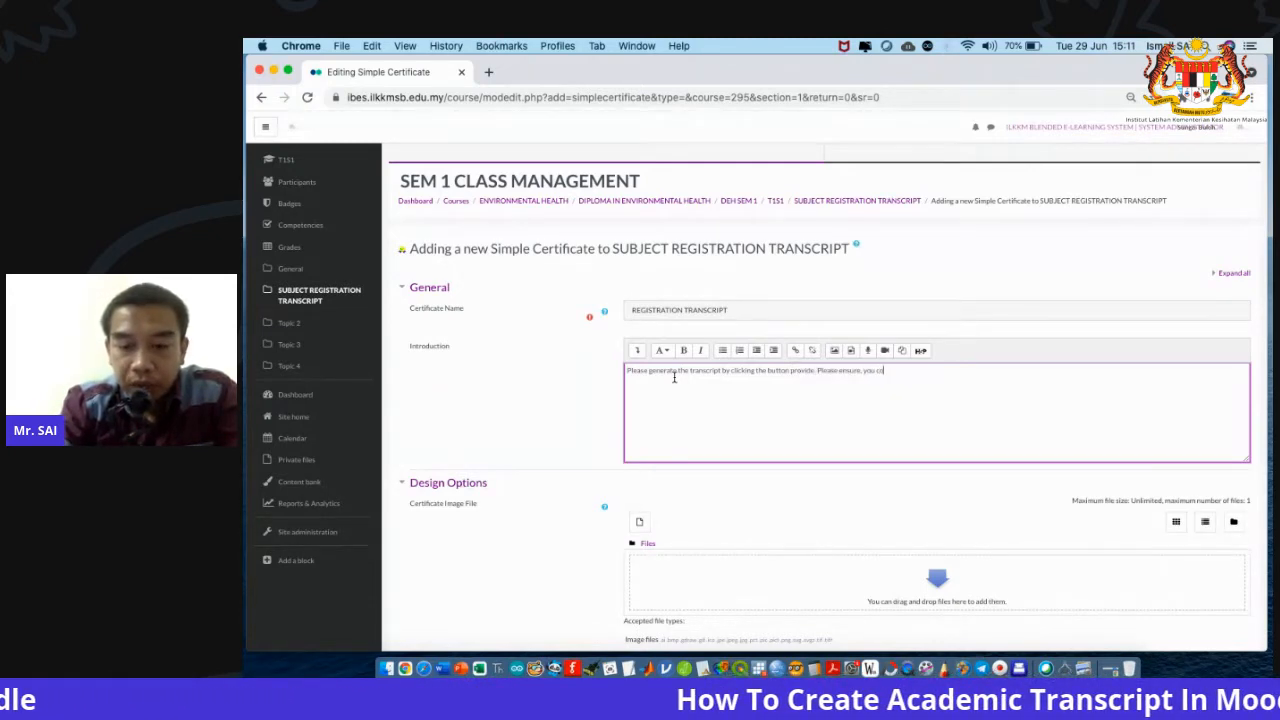
type("mplete the verification")
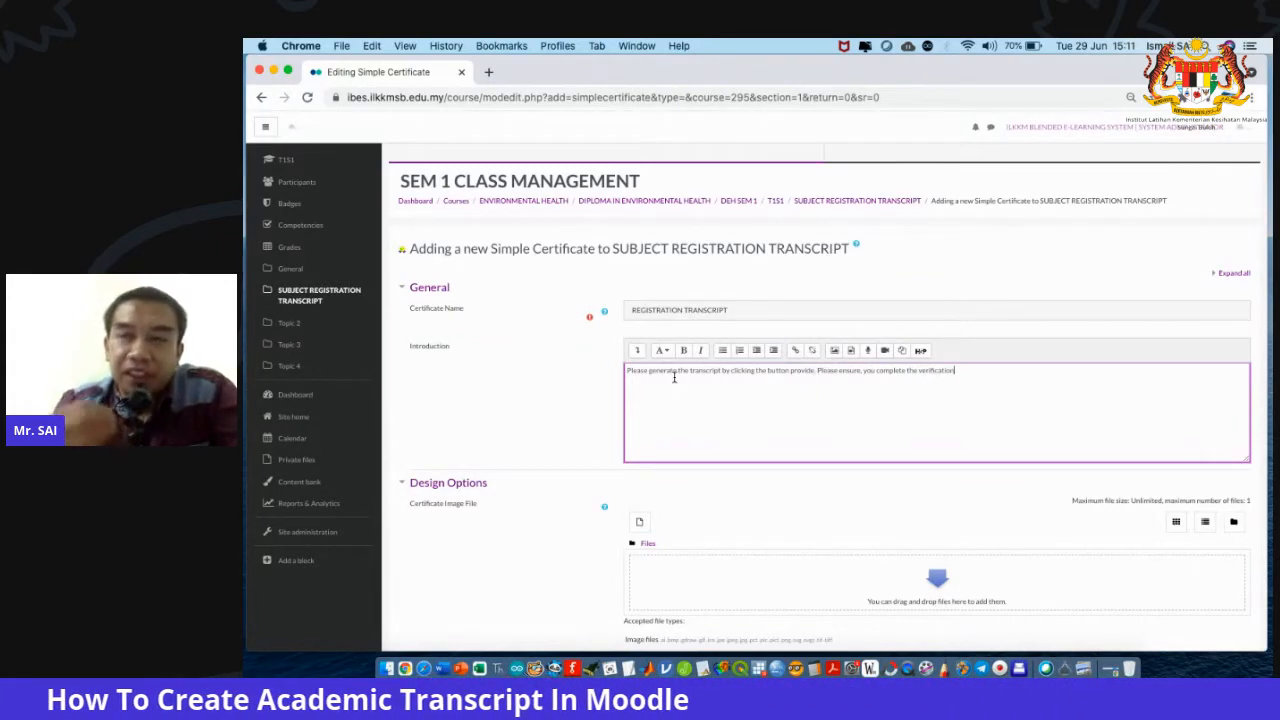
type(" process.")
key("super+equal")
key("super+equal")
key("super+equal")
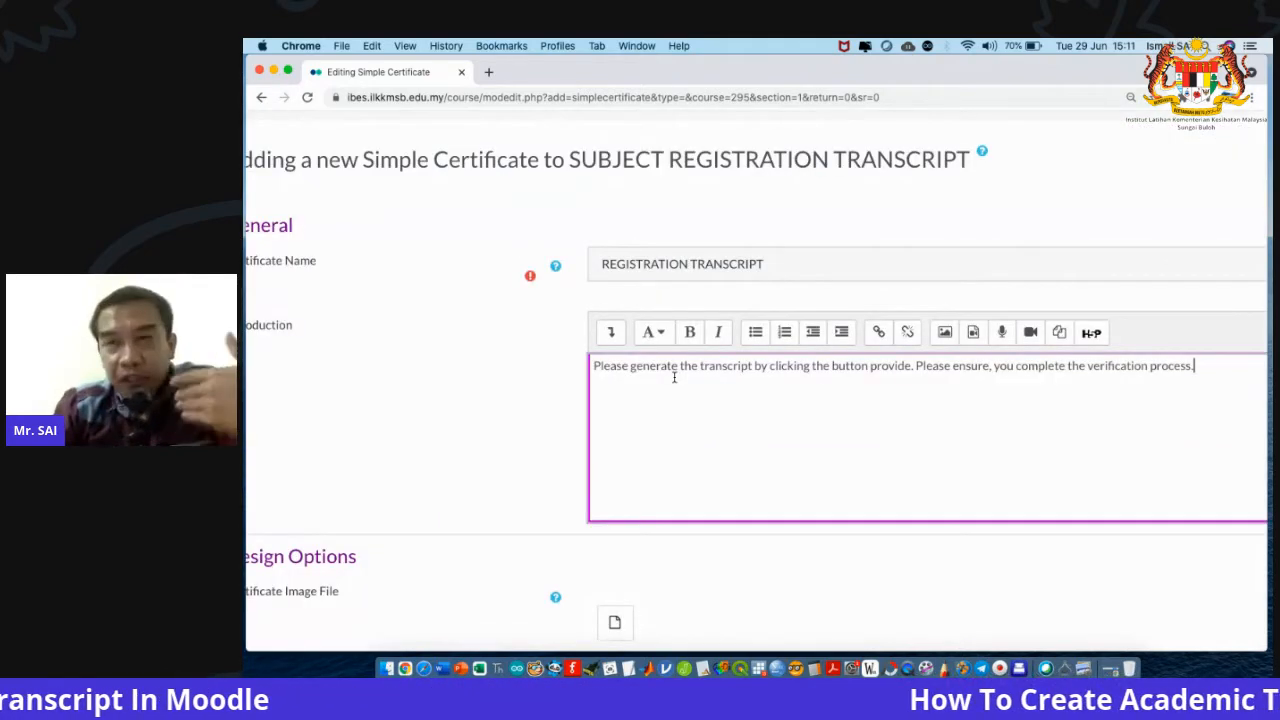
key("super+minus")
key("super+minus")
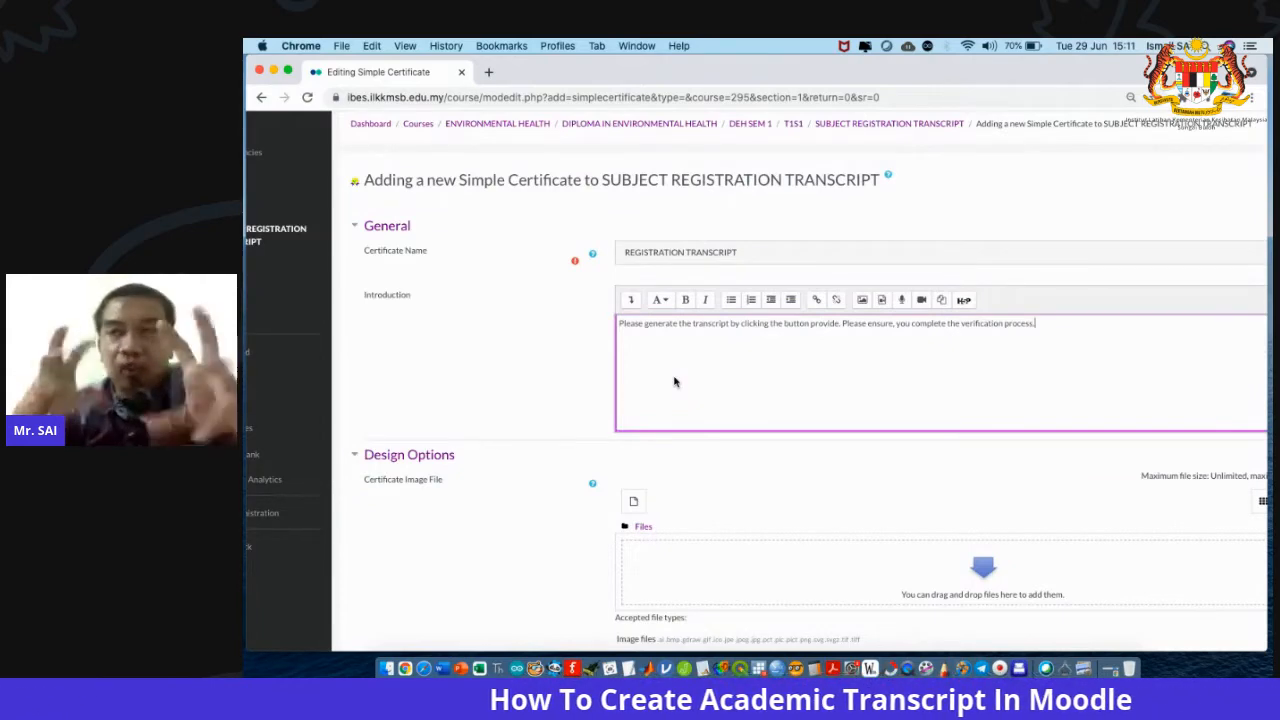
Upload TRANSCRIPT FORMAT IBES T1S1.jpg from the Slip Pendaftaran Kursus IBES folder in Downloads as the certificate image file.
scroll(634, 477, "down", 3)
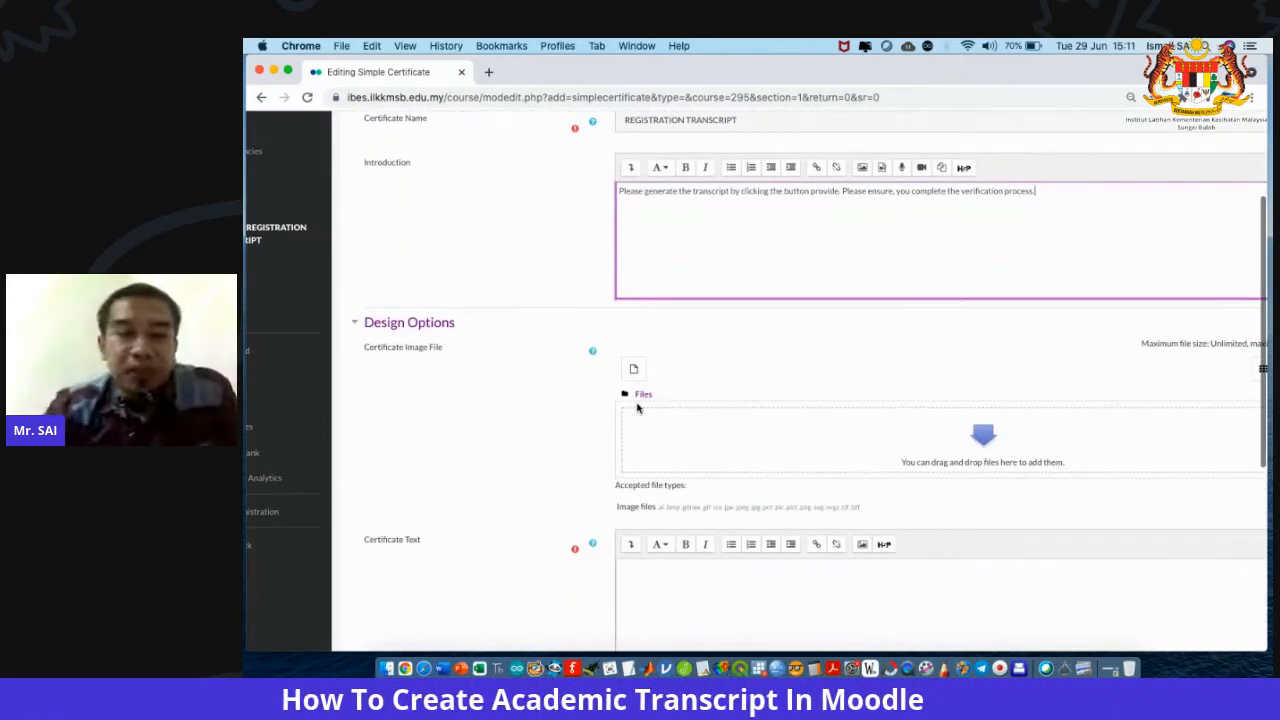
left_click(637, 371)
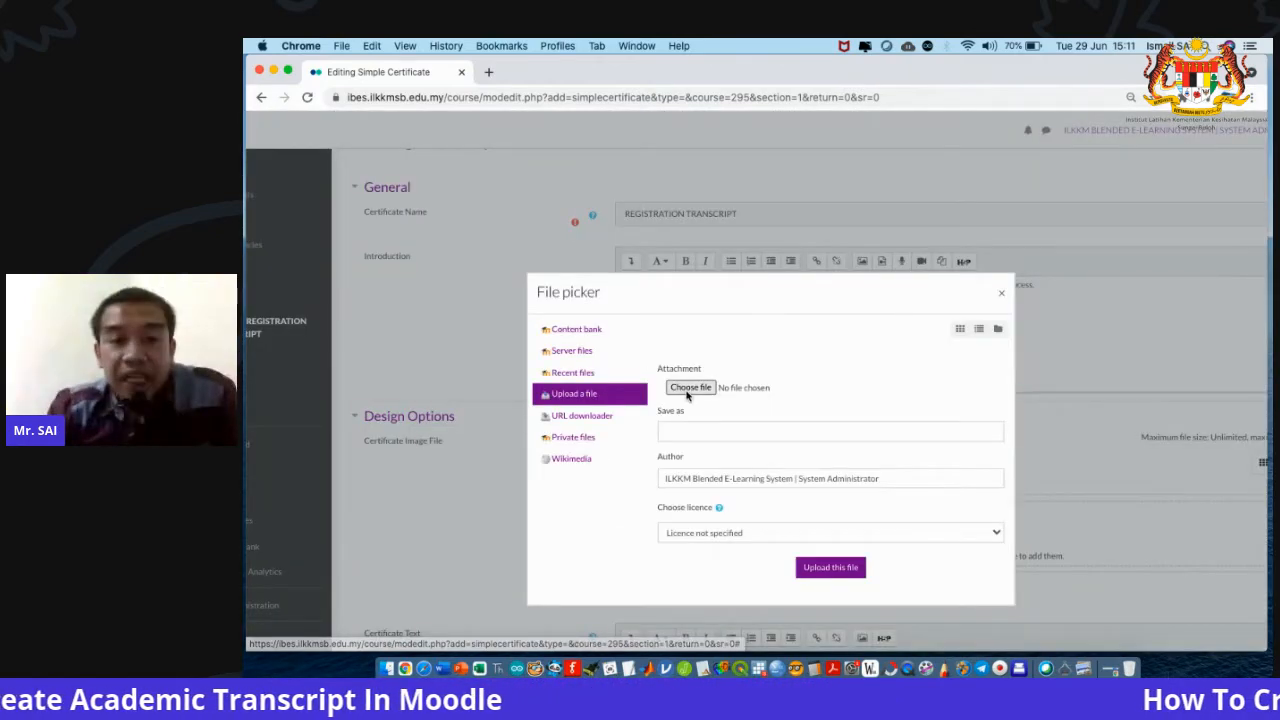
left_click(690, 389)
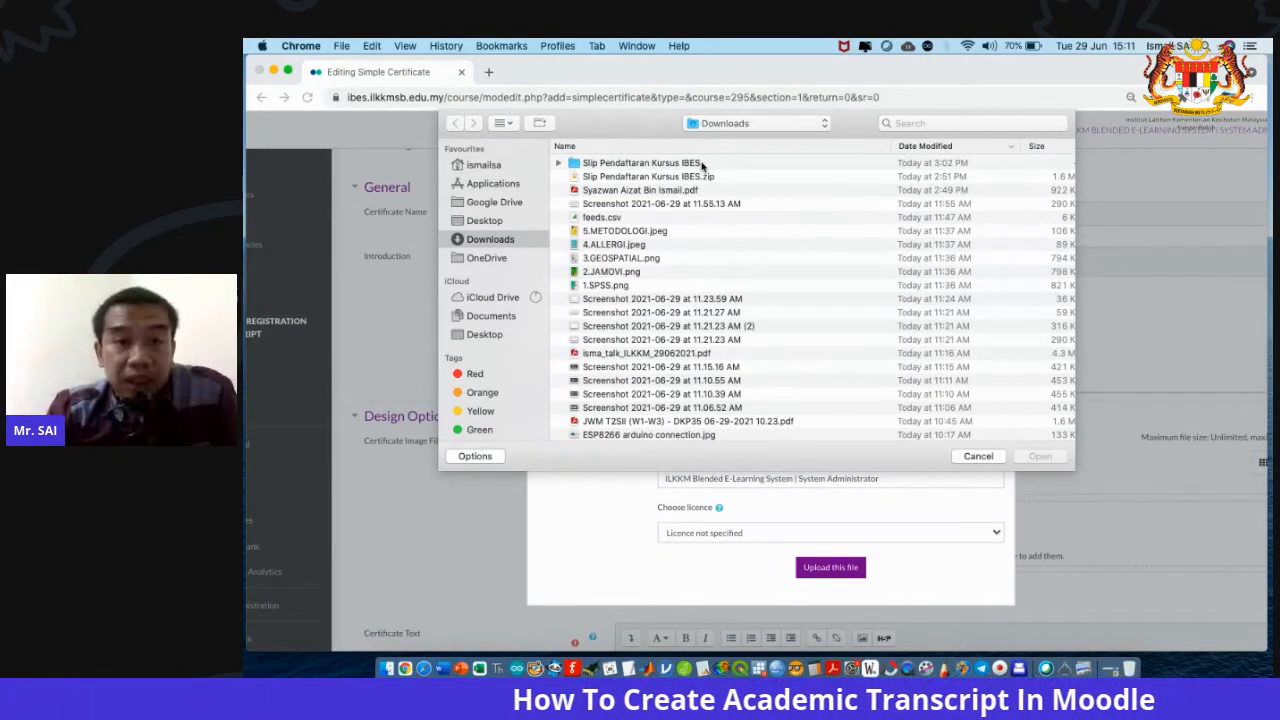
double_click(703, 164)
left_click(707, 191)
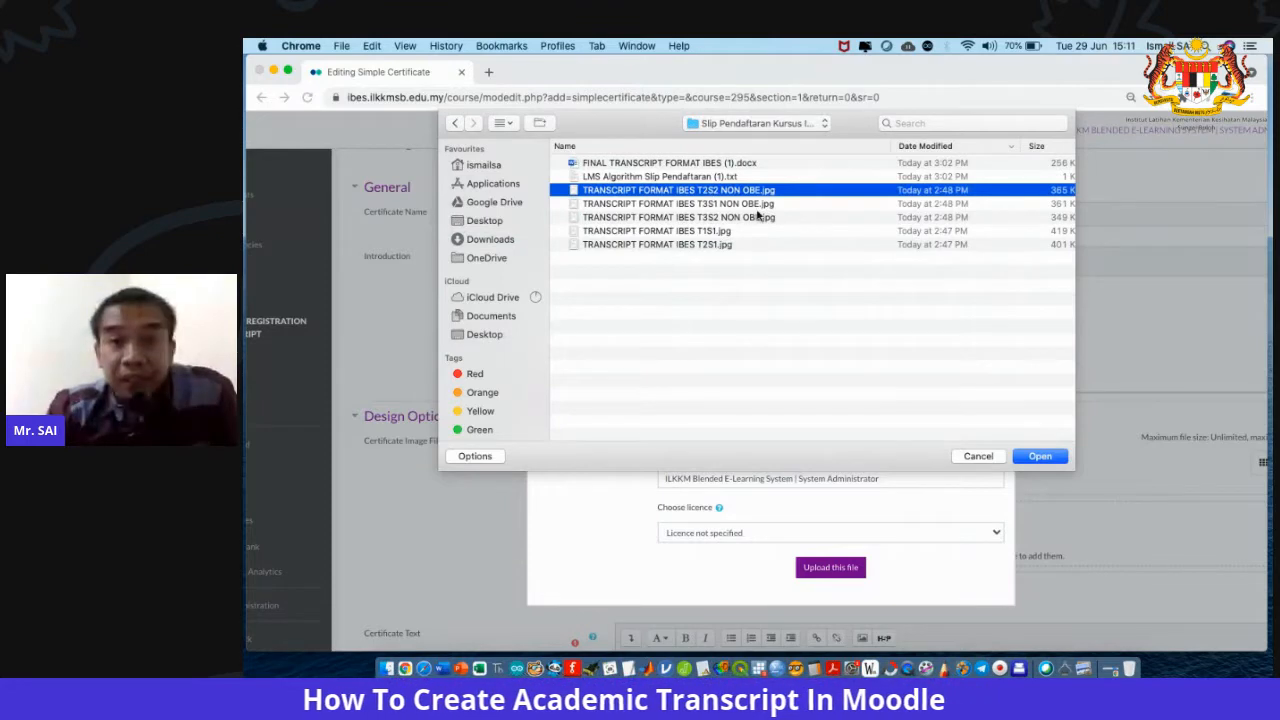
left_click(730, 231)
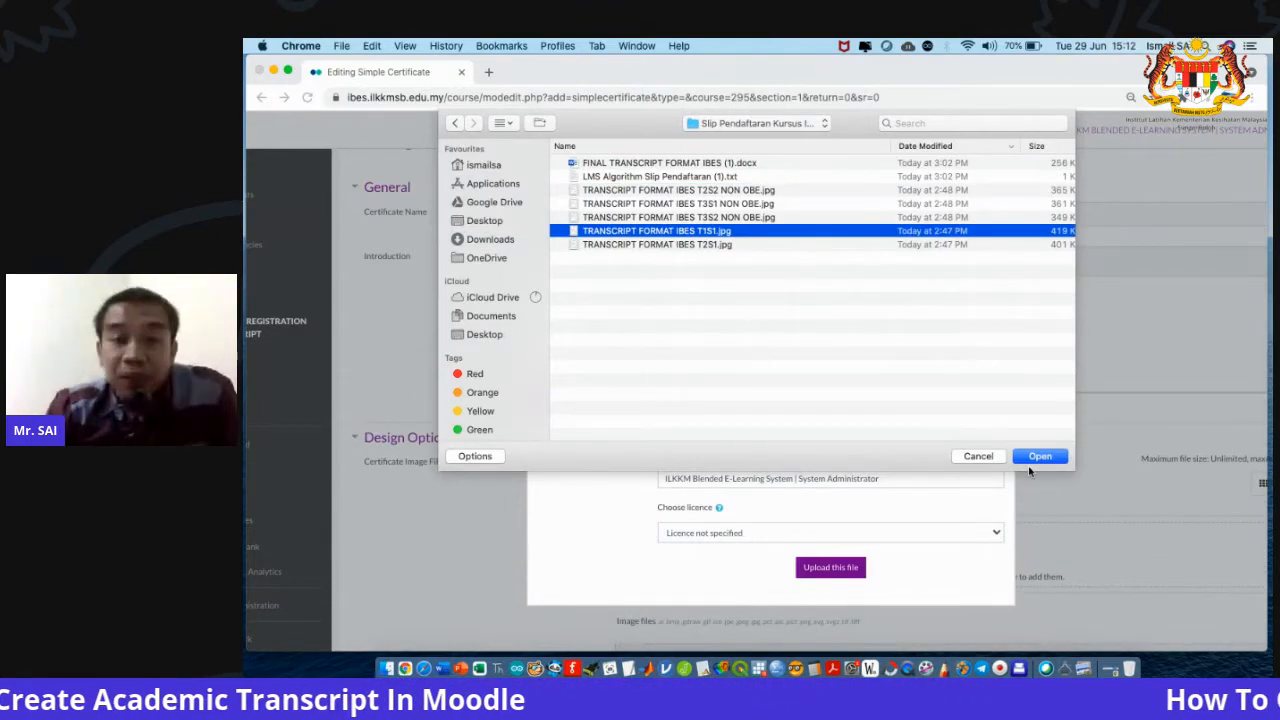
left_click(1036, 458)
left_click(843, 563)
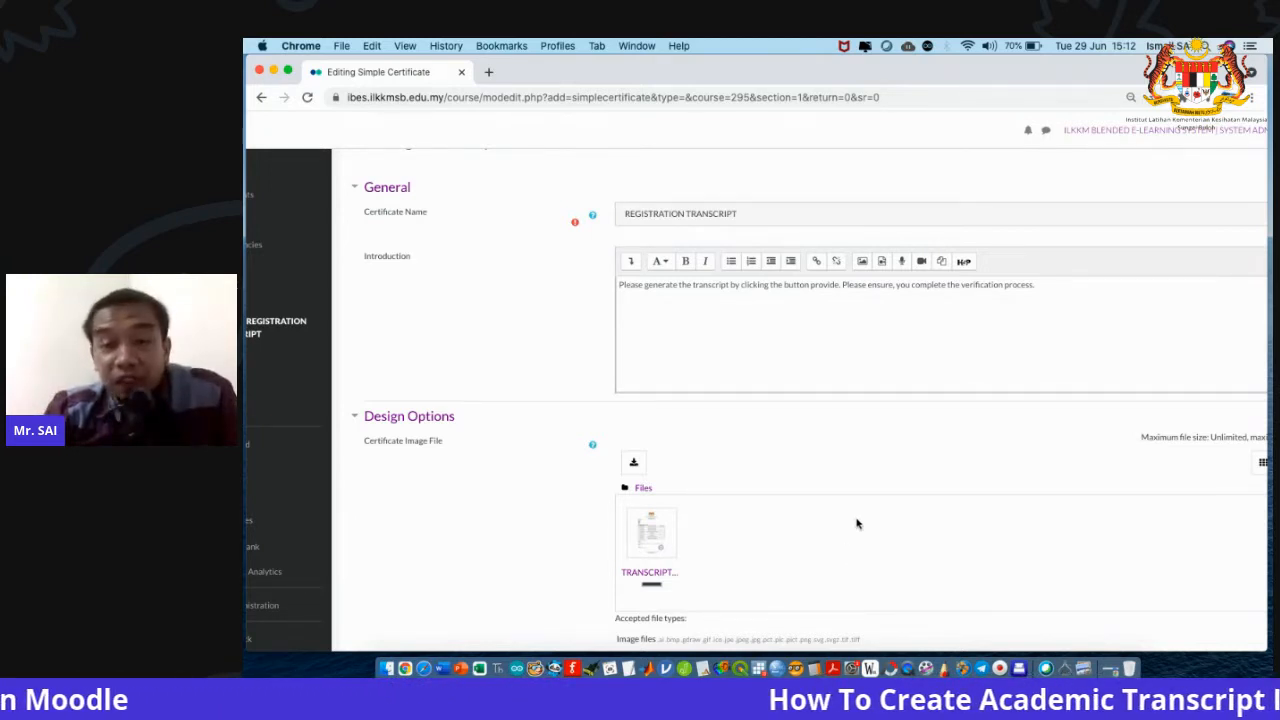
Open the LMS Algorithm Slip Pendaftaran (1).txt file from the Slip Pendaftaran Kursus IBES folder in Downloads and copy all its markup.
scroll(803, 468, "down", 5)
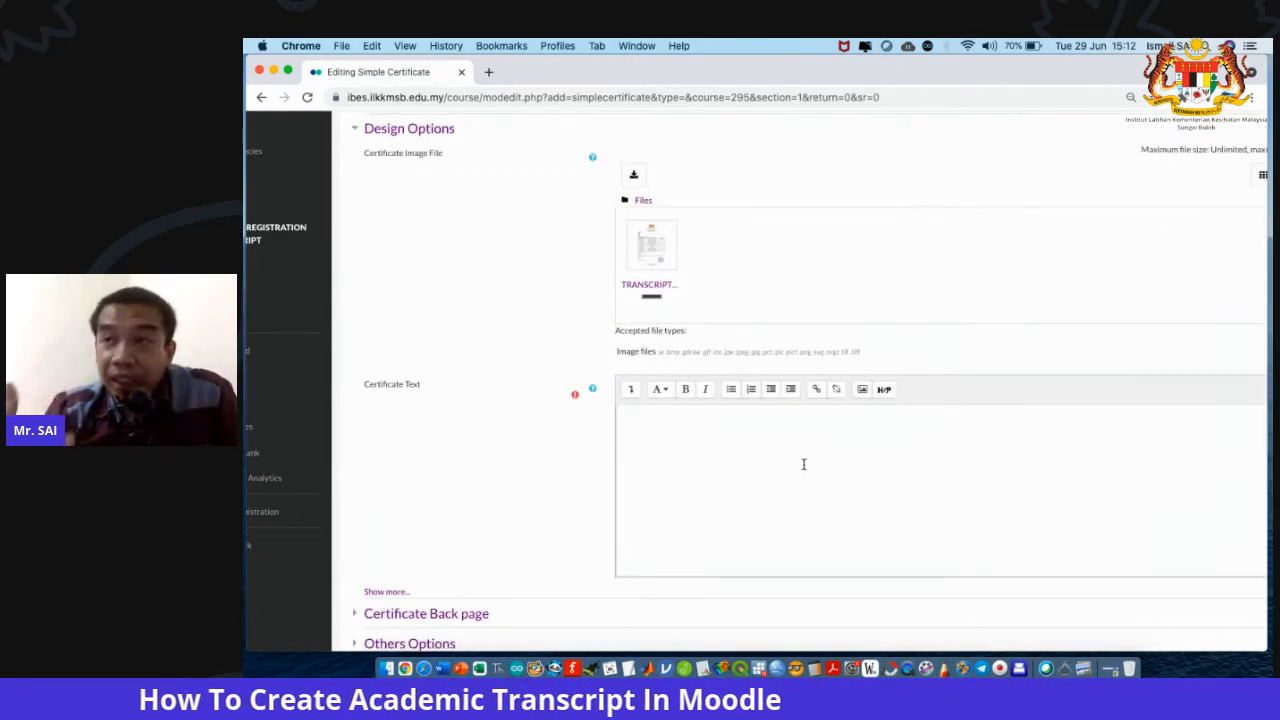
key("ctrl+Up")
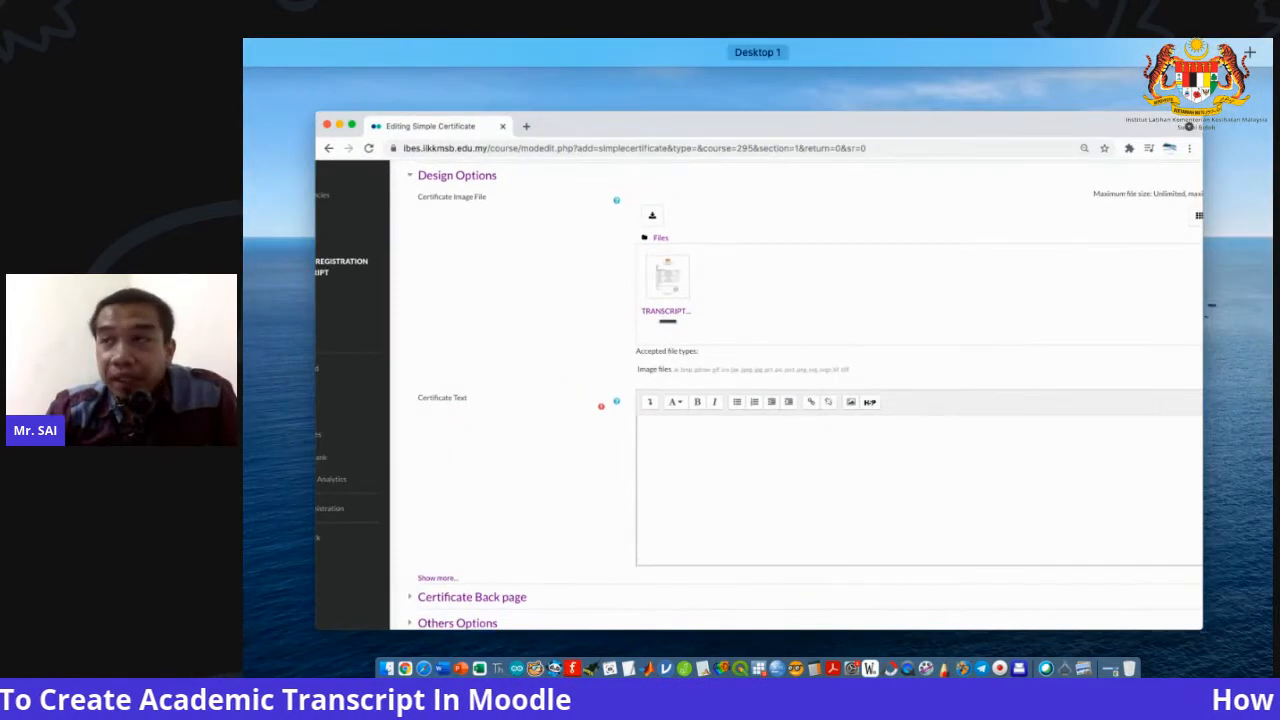
left_click(1014, 511)
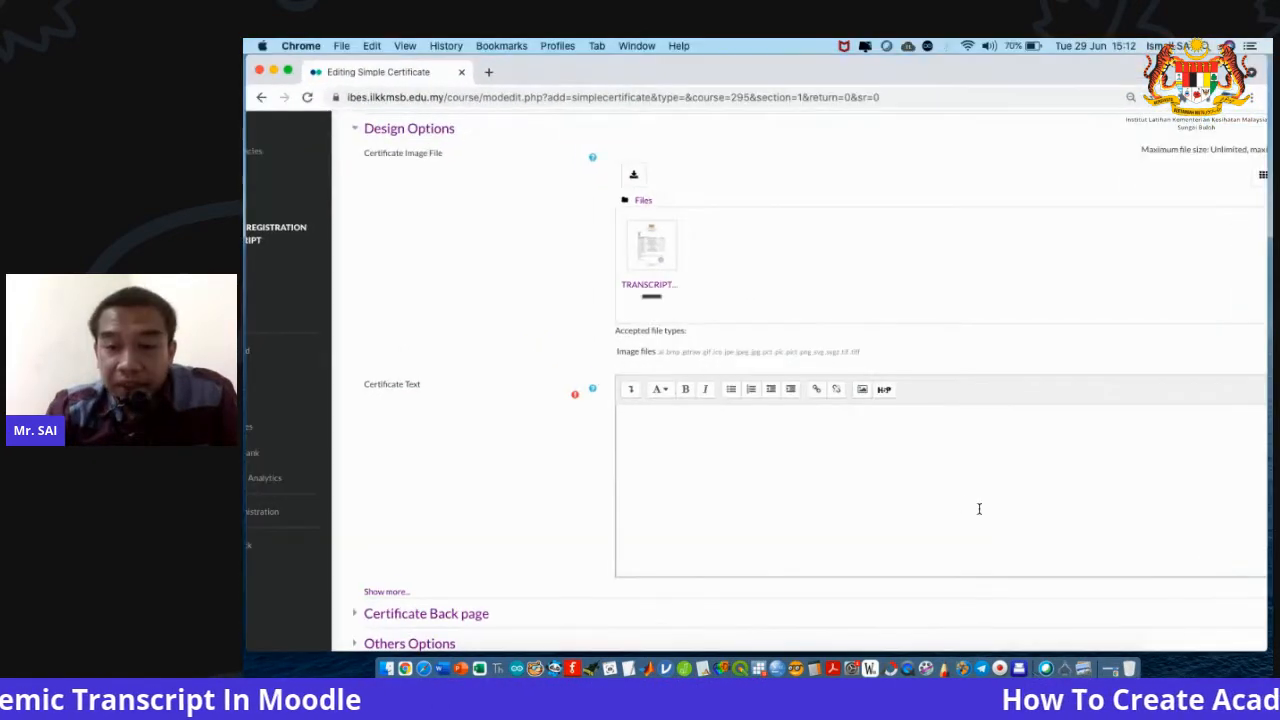
left_click(765, 433)
key("ctrl+Up")
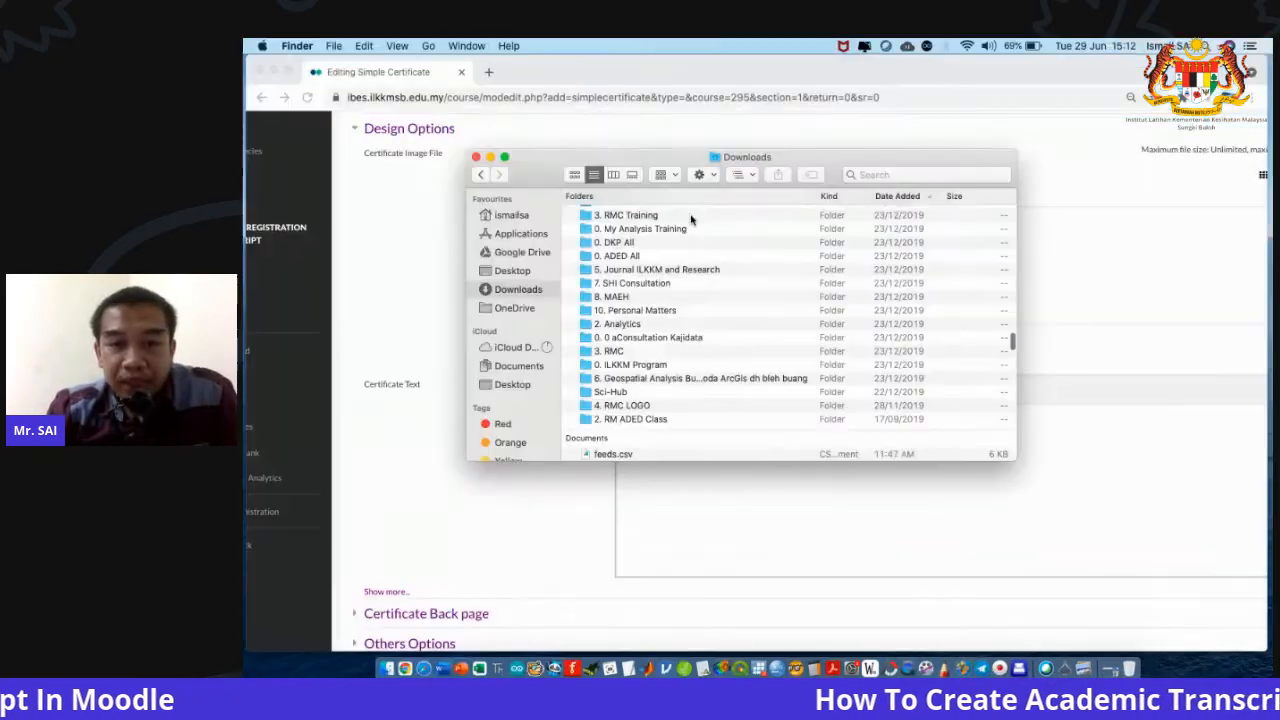
scroll(691, 220, "up", 20)
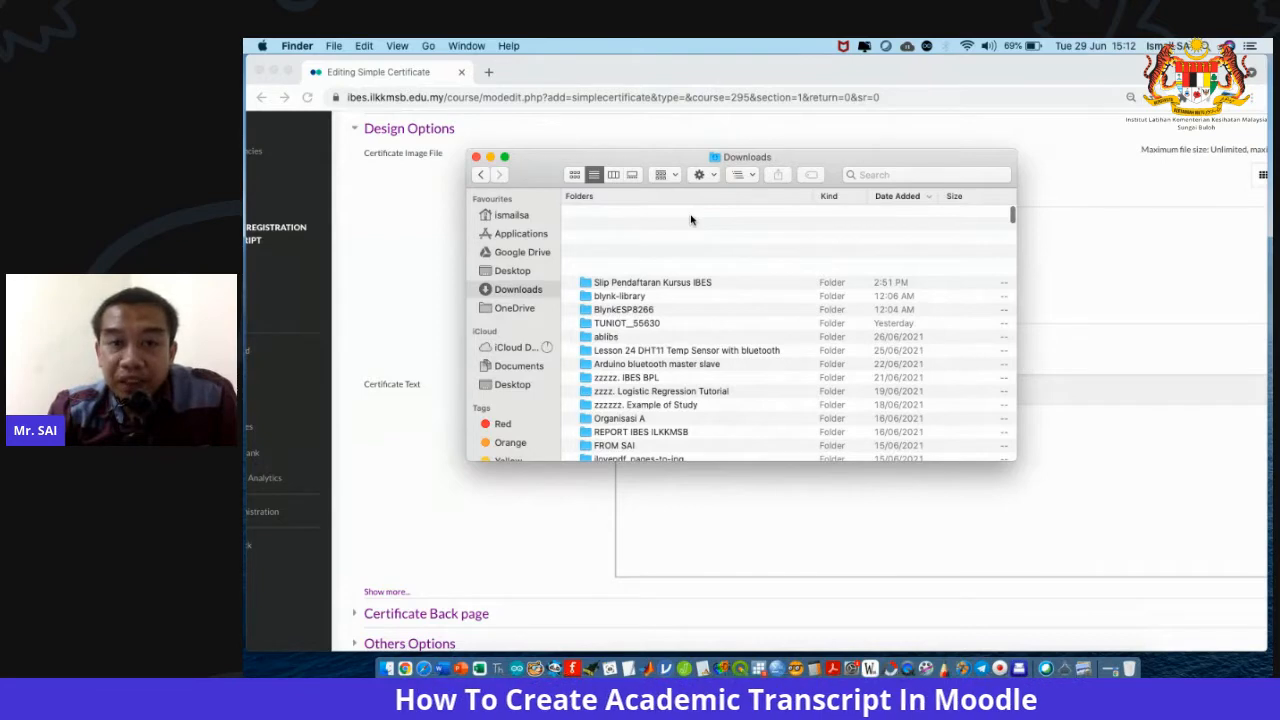
double_click(691, 216)
double_click(652, 227)
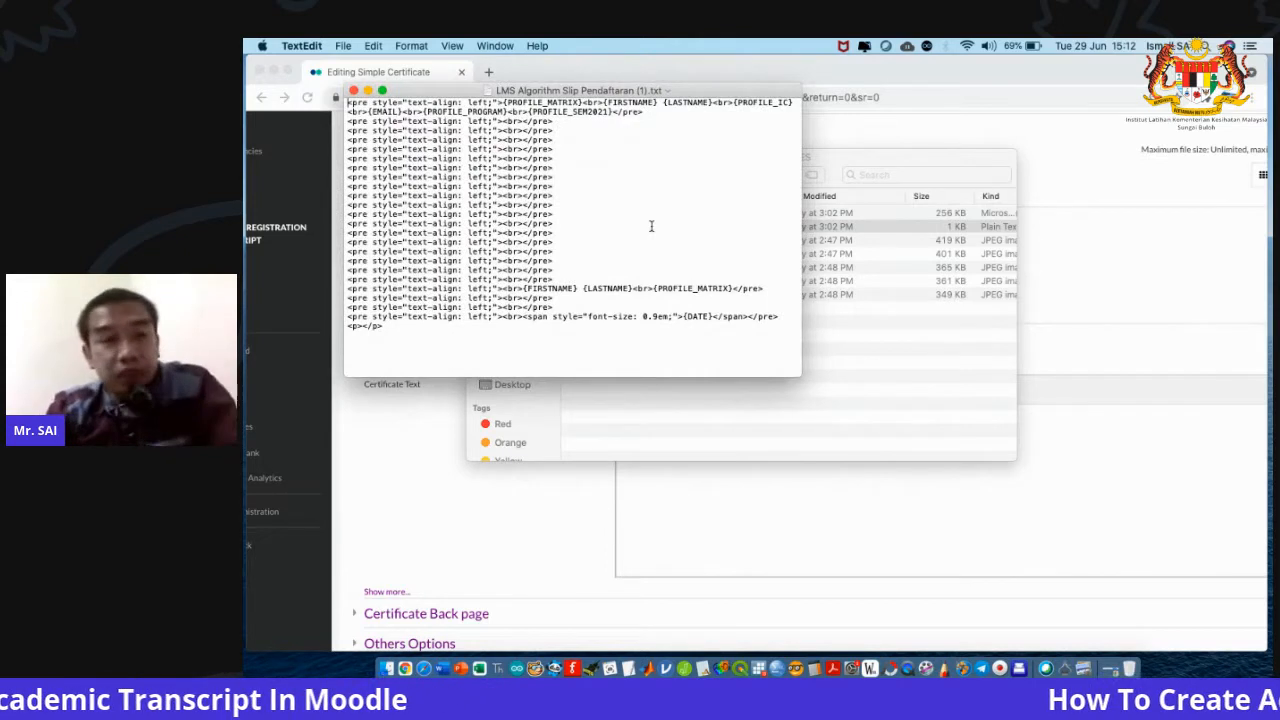
key("super+a")
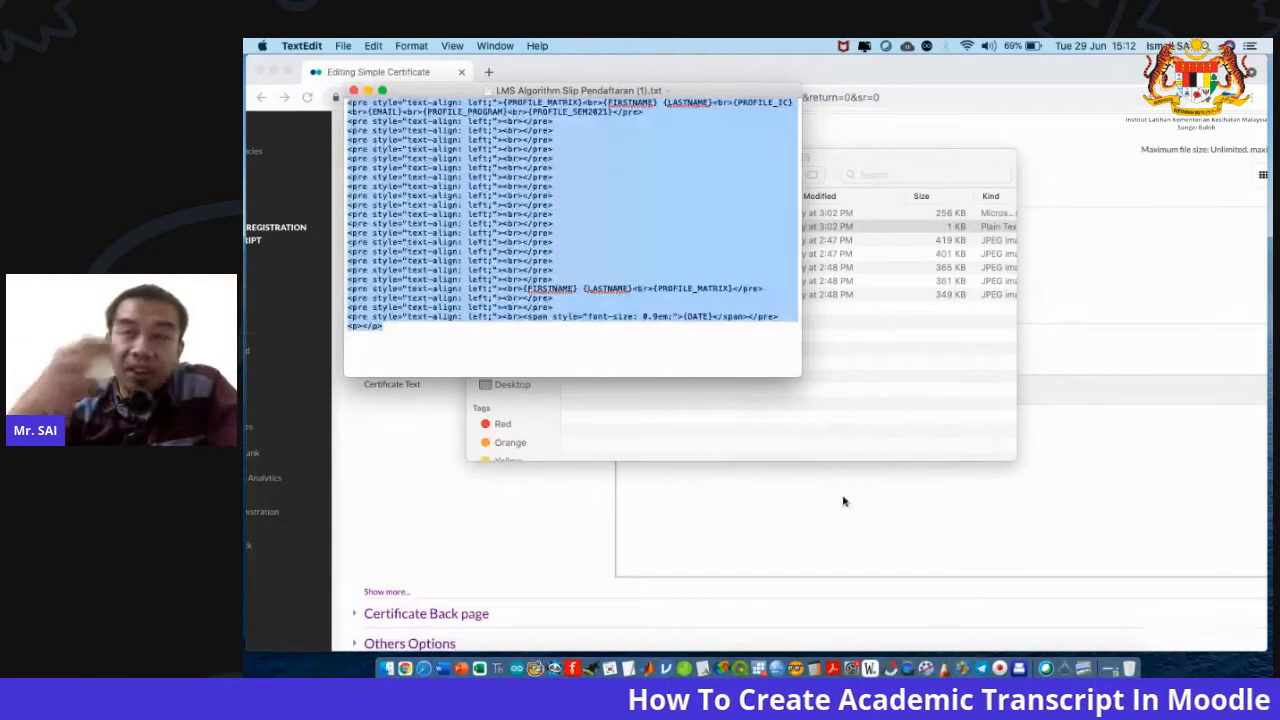
Replace the HTML source of the Certificate Text with the copied transcript markup and return to the formatted view.
left_click(667, 404)
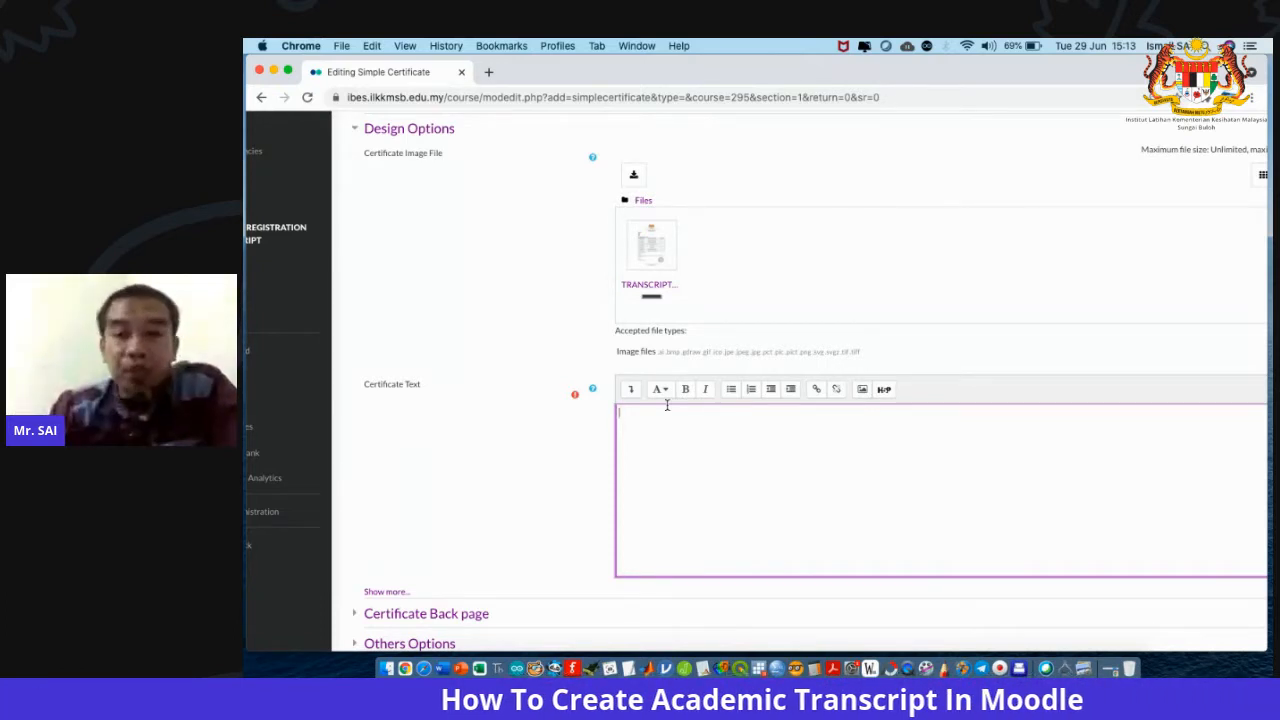
left_click(631, 389)
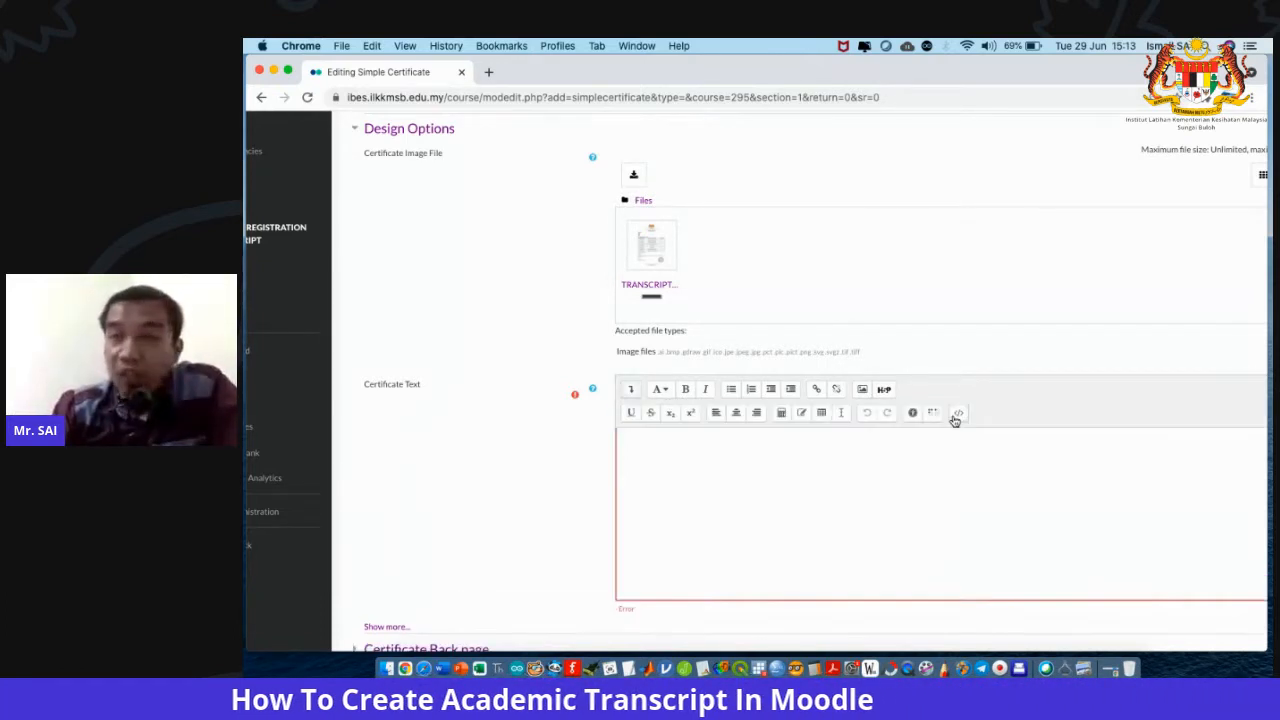
left_click(958, 414)
key("super+a")
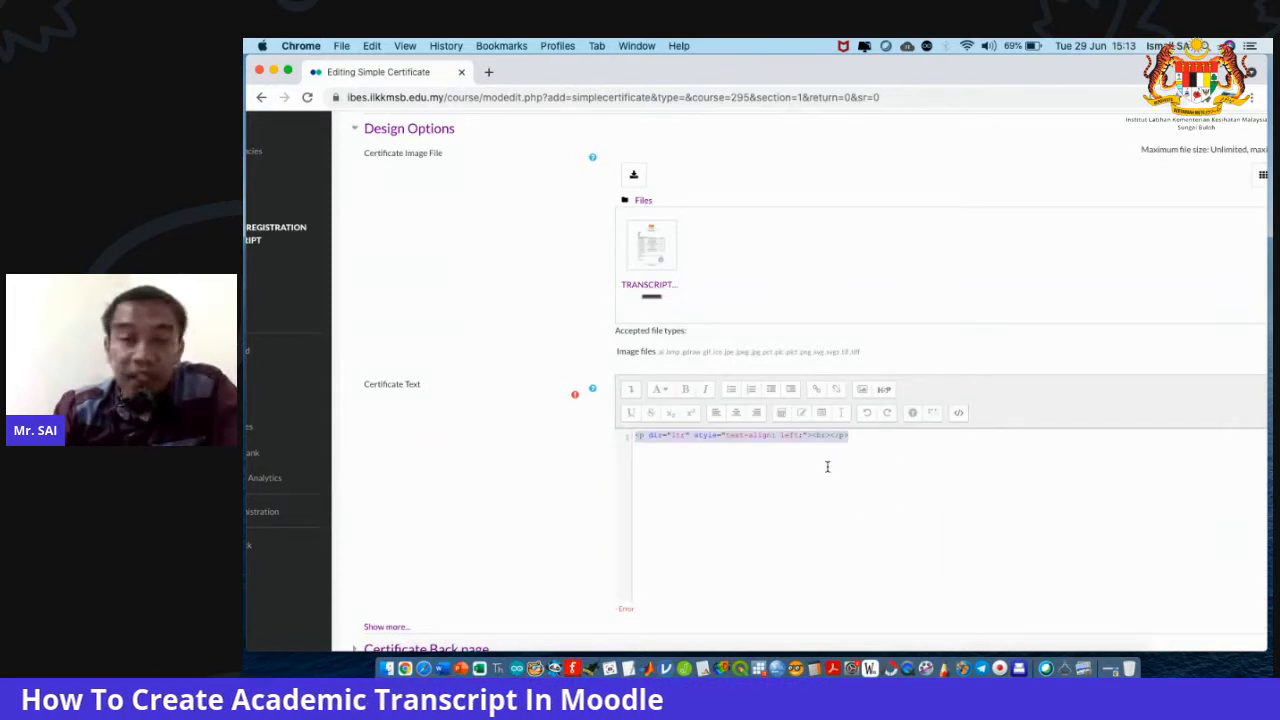
key("super+v")
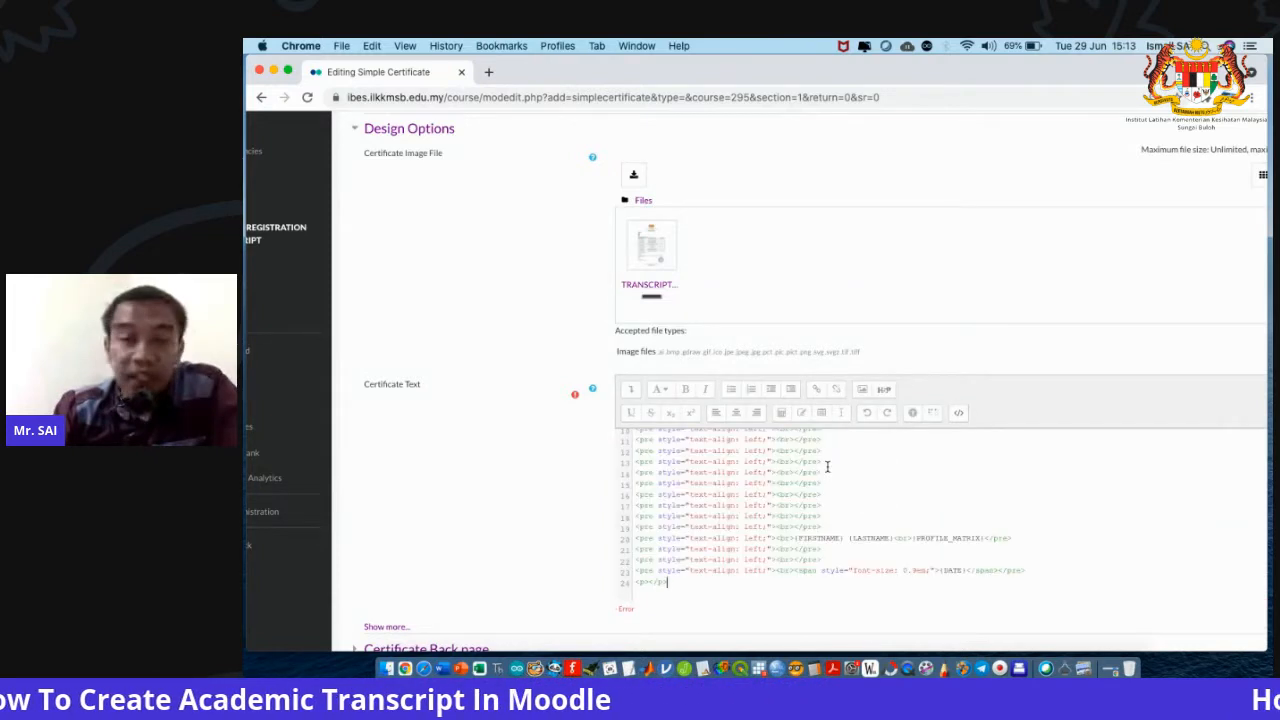
left_click(957, 418)
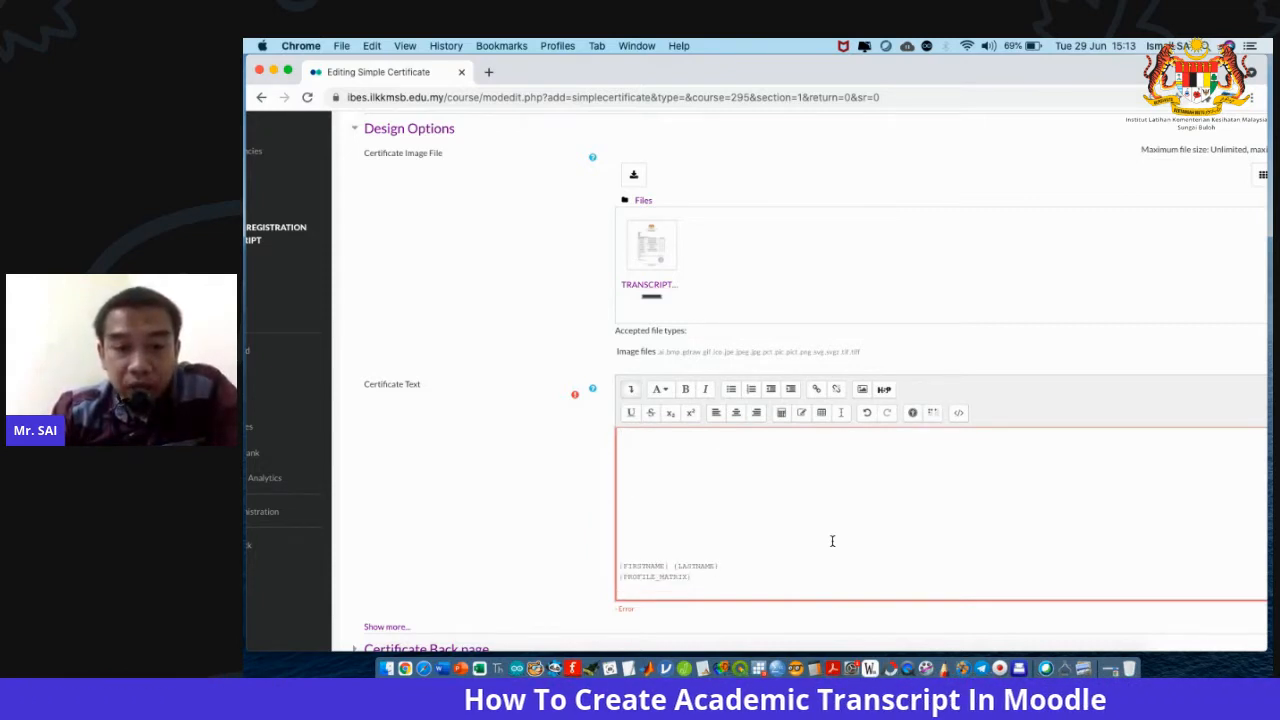
scroll(511, 551, "down", 1)
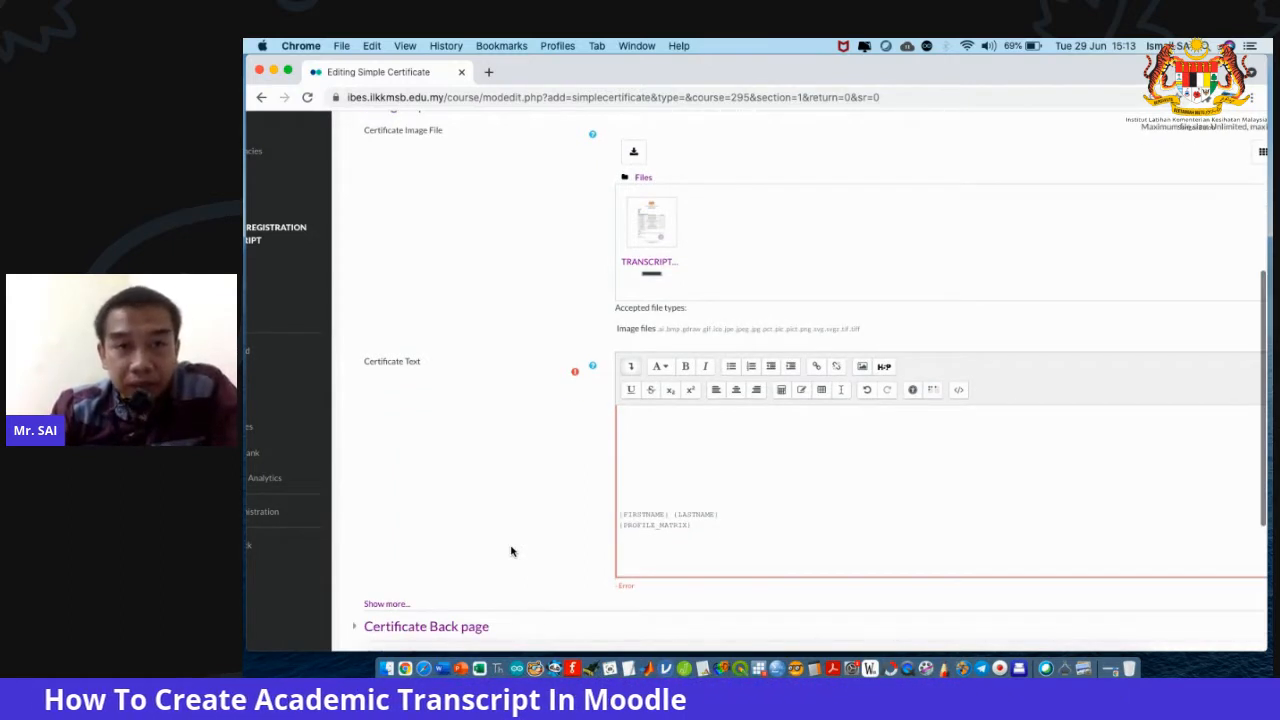
Reveal the certificate's size and text position settings and expand the Certificate Back page section.
scroll(511, 551, "down", 5)
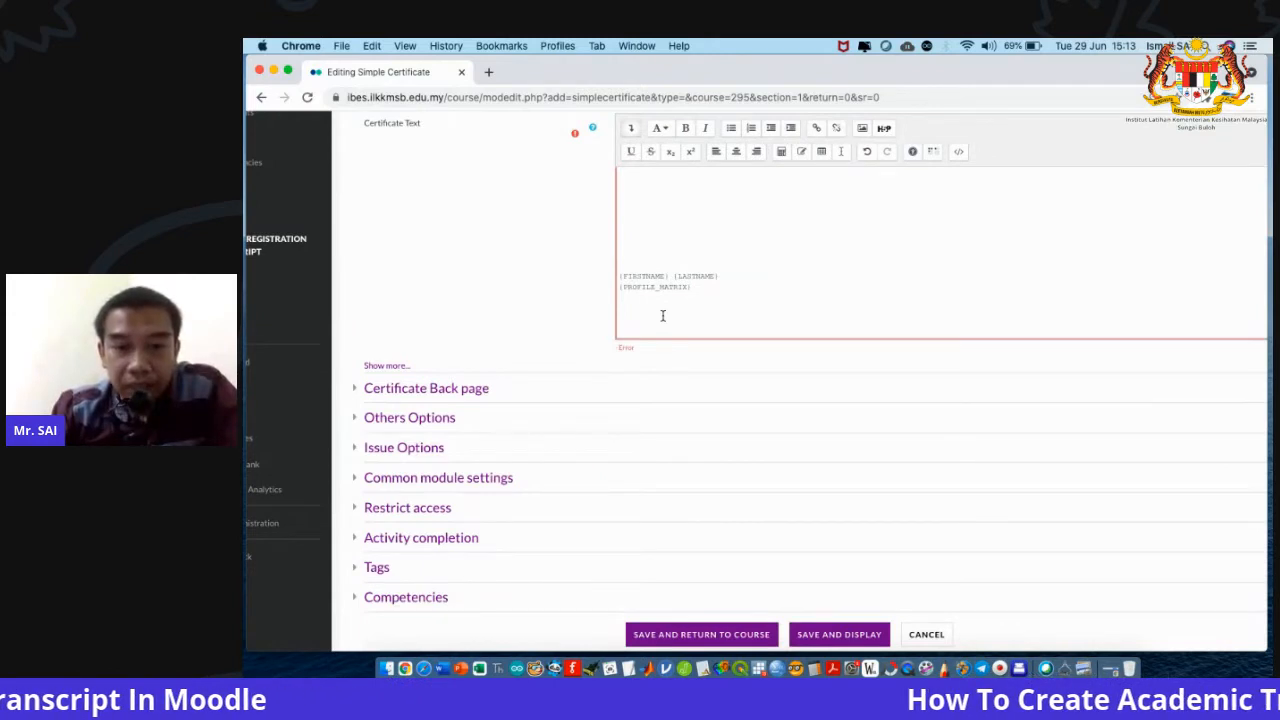
left_click(386, 365)
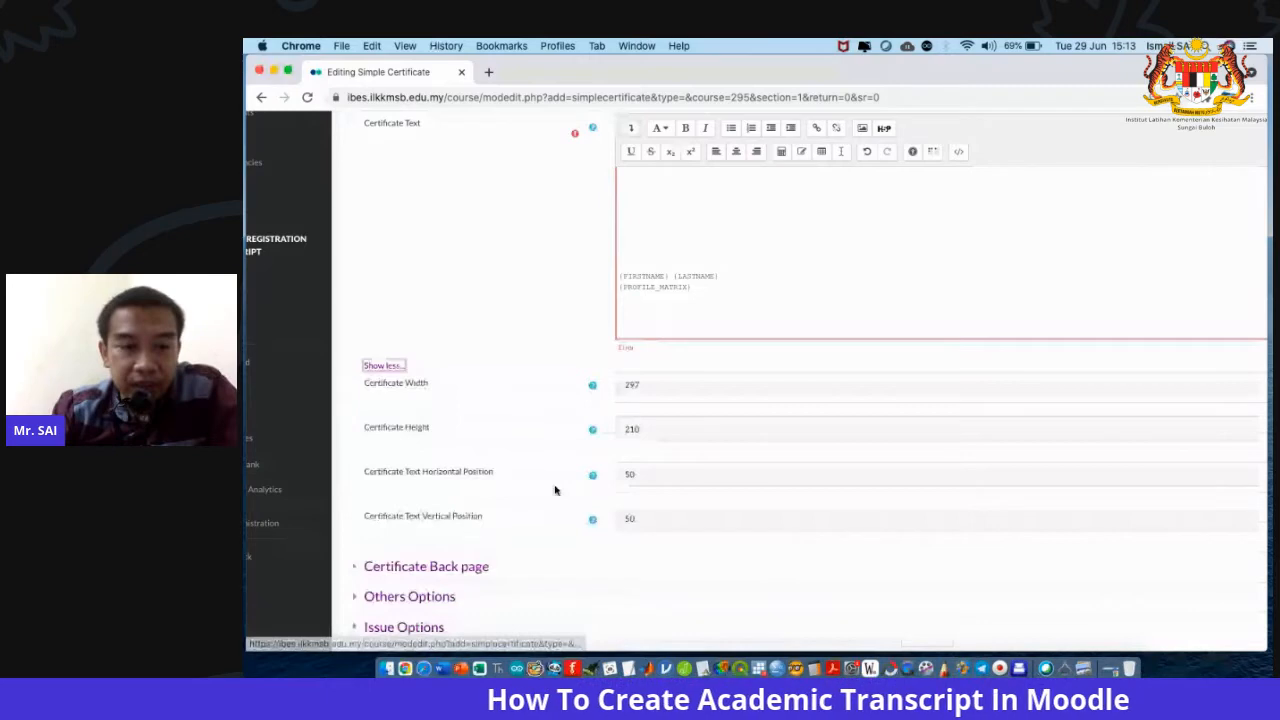
left_click(480, 566)
scroll(559, 561, "down", 4)
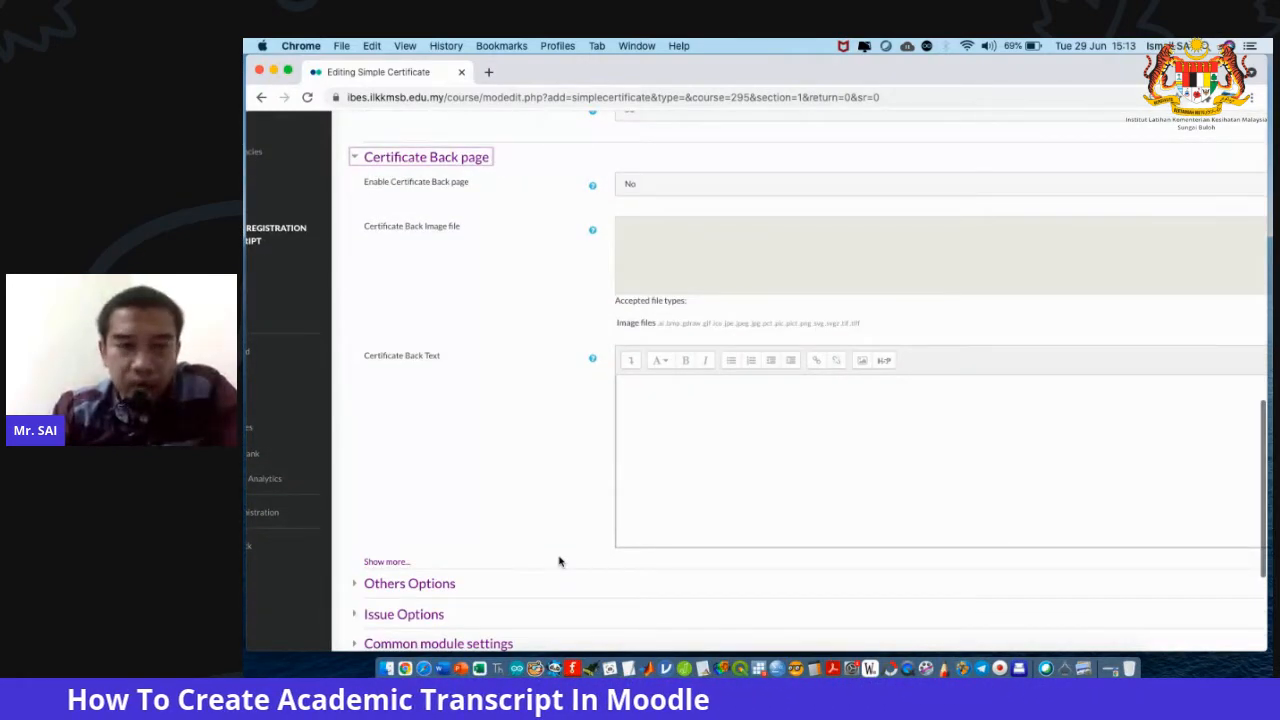
scroll(559, 561, "up", 4)
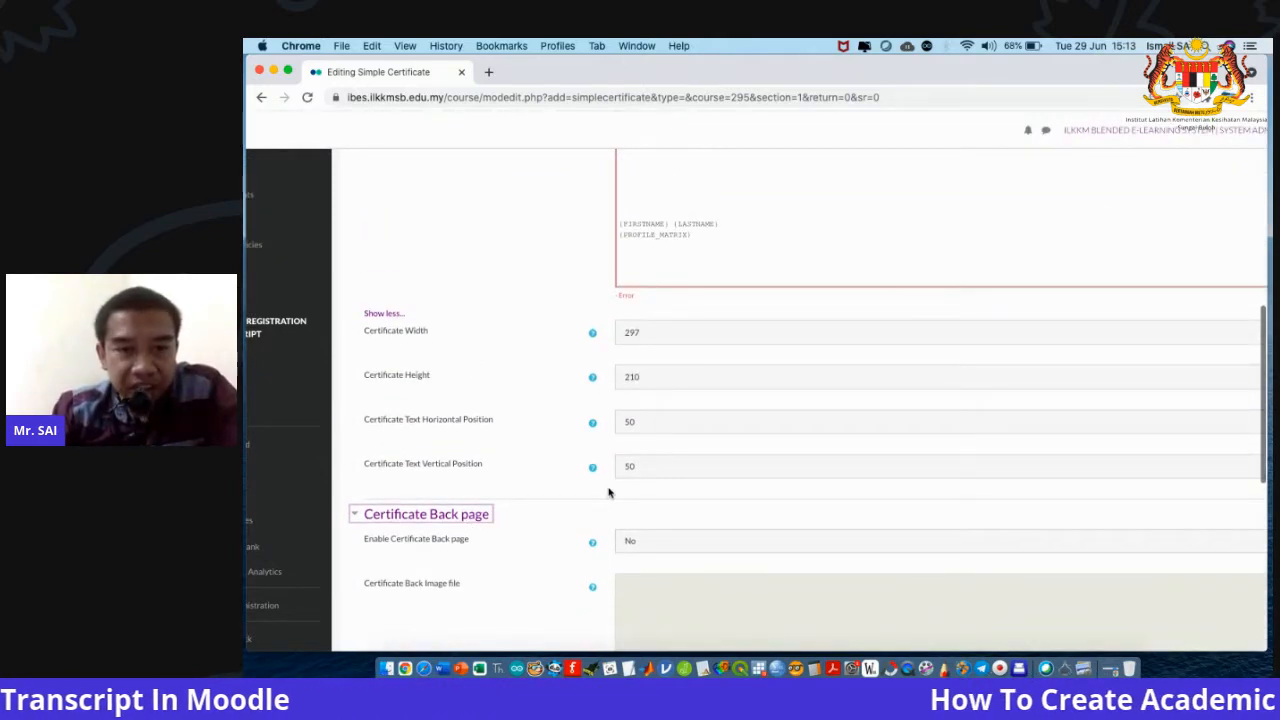
Set the certificate width to 210 and the certificate height to 297.
double_click(648, 337)
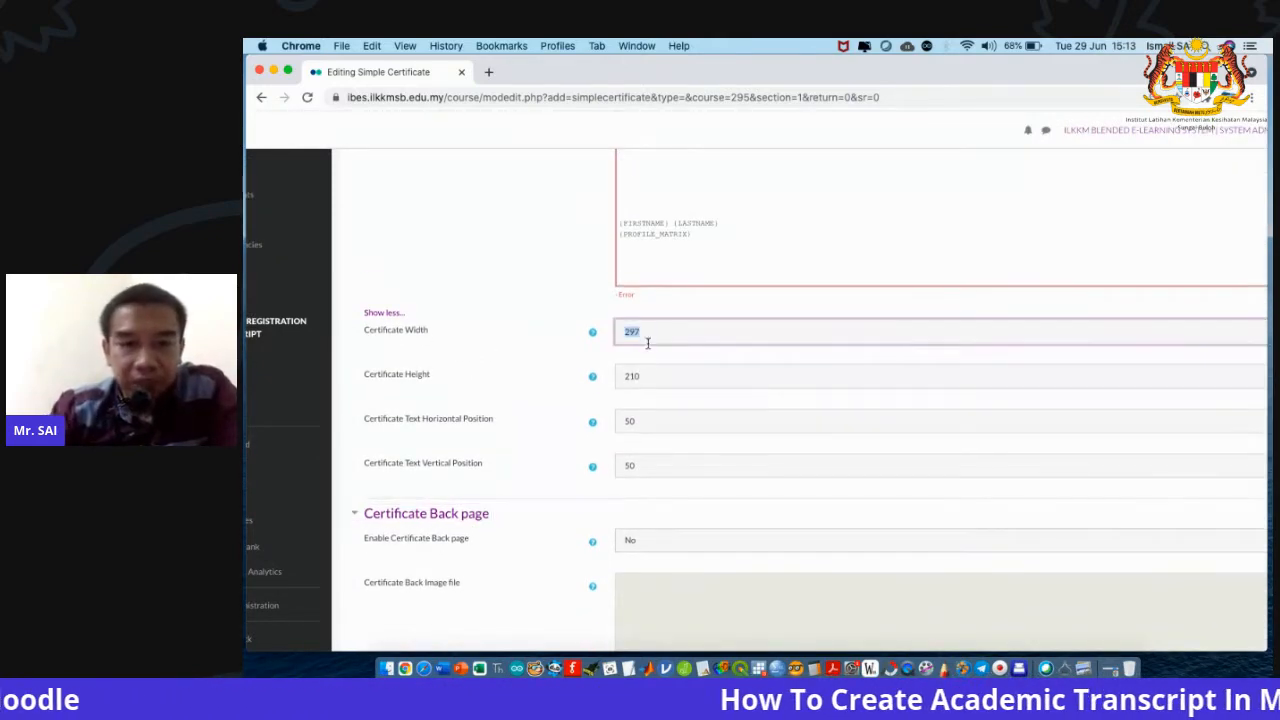
double_click(652, 376)
key("BackSpace")
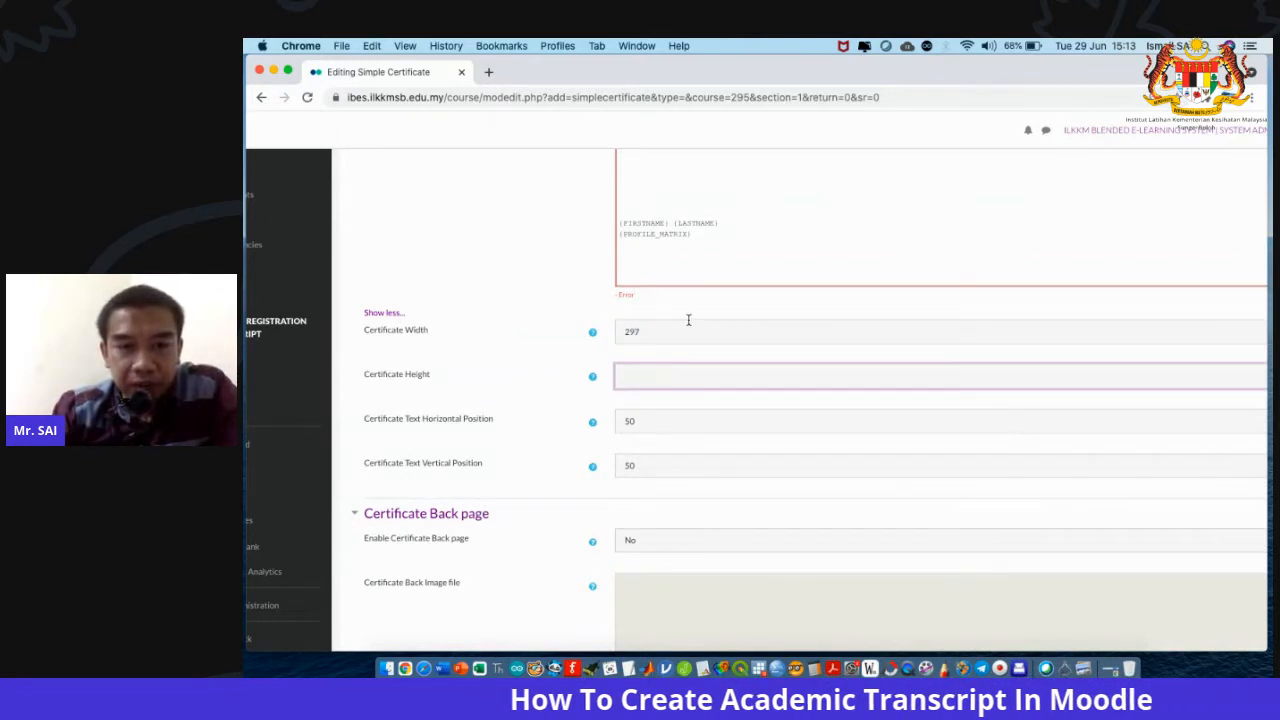
left_click(677, 332)
type("210")
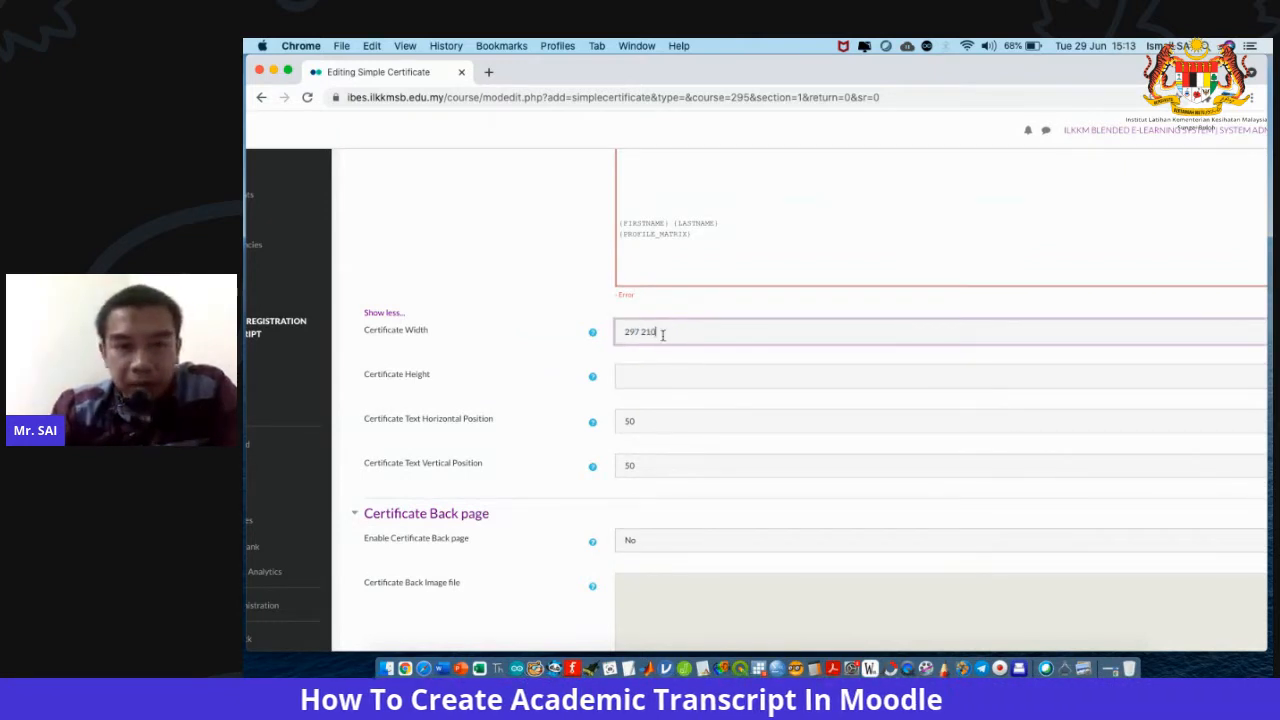
double_click(631, 332)
key("super+c")
key("super+x")
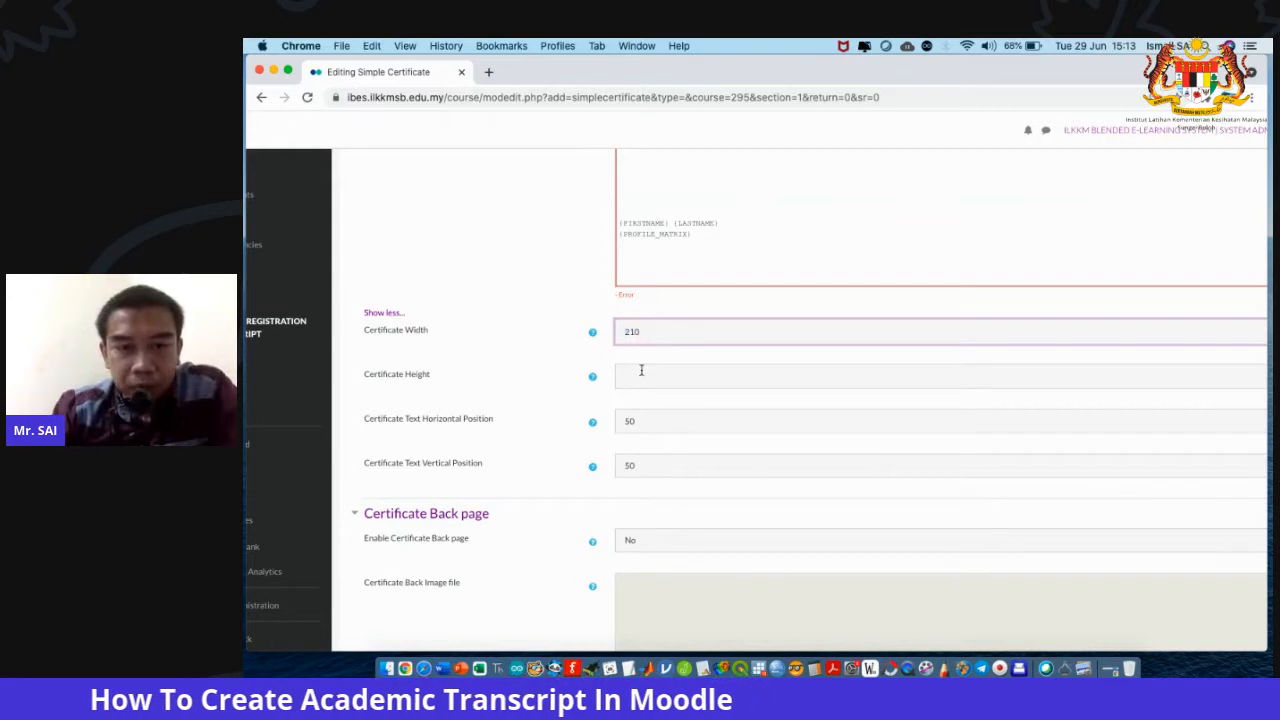
left_click(640, 370)
key("super+v")
left_click(625, 332)
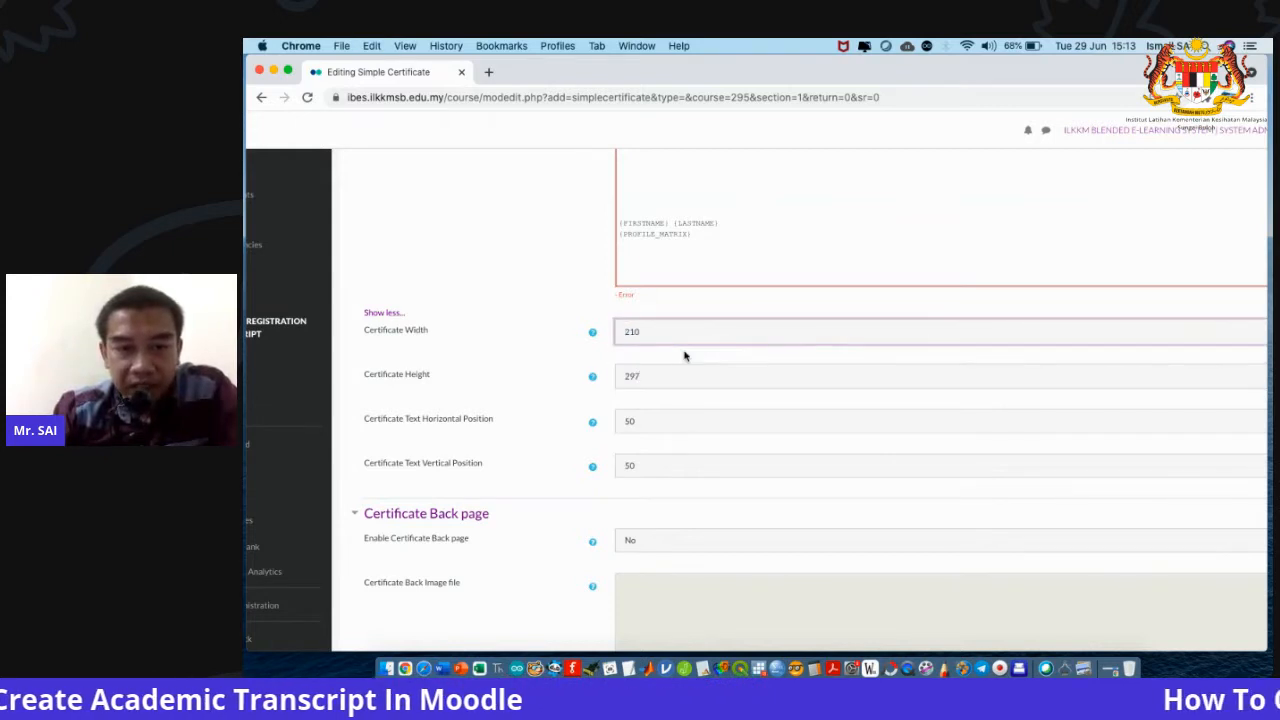
left_click(571, 414)
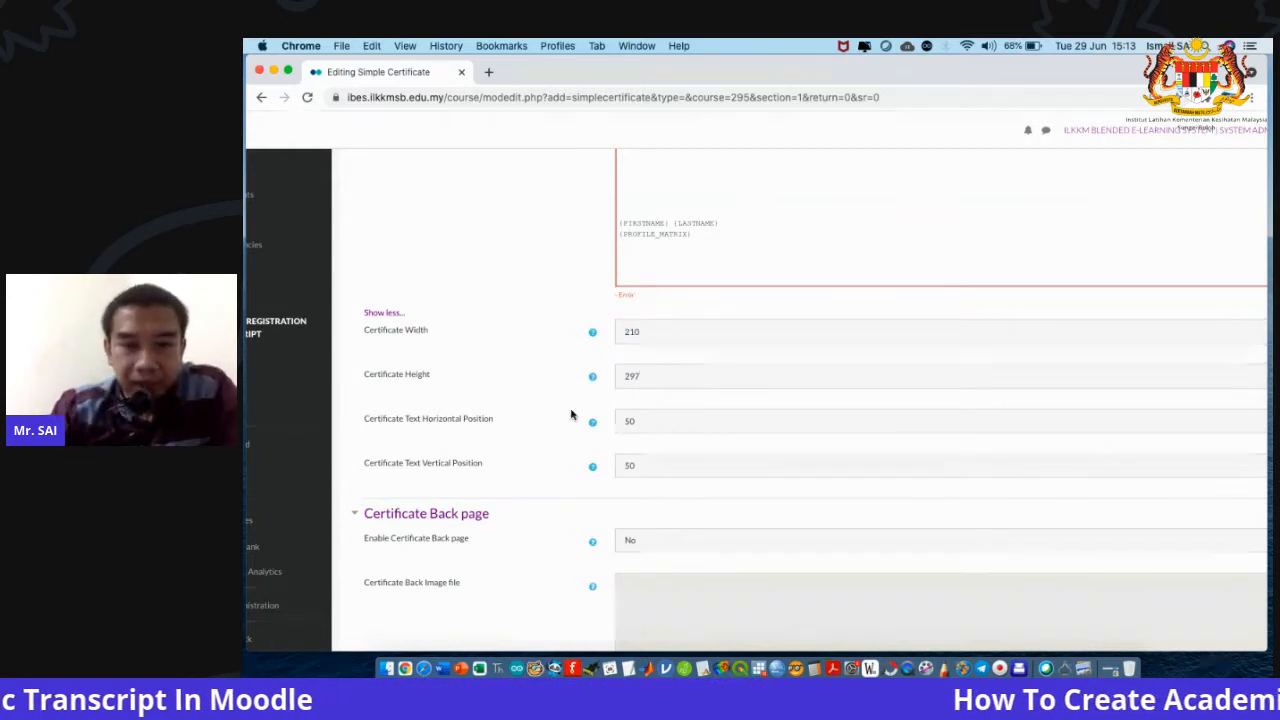
Set the certificate text's horizontal position to 40.
scroll(571, 414, "down", 2)
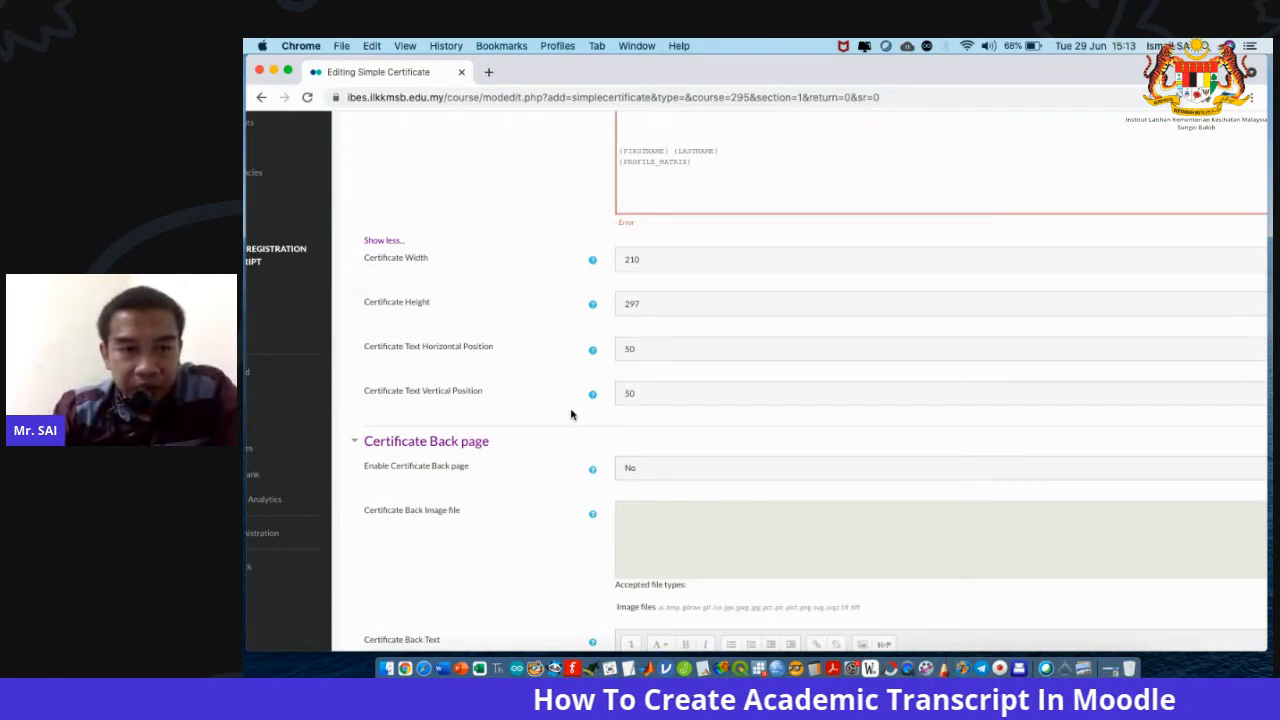
left_click(644, 350)
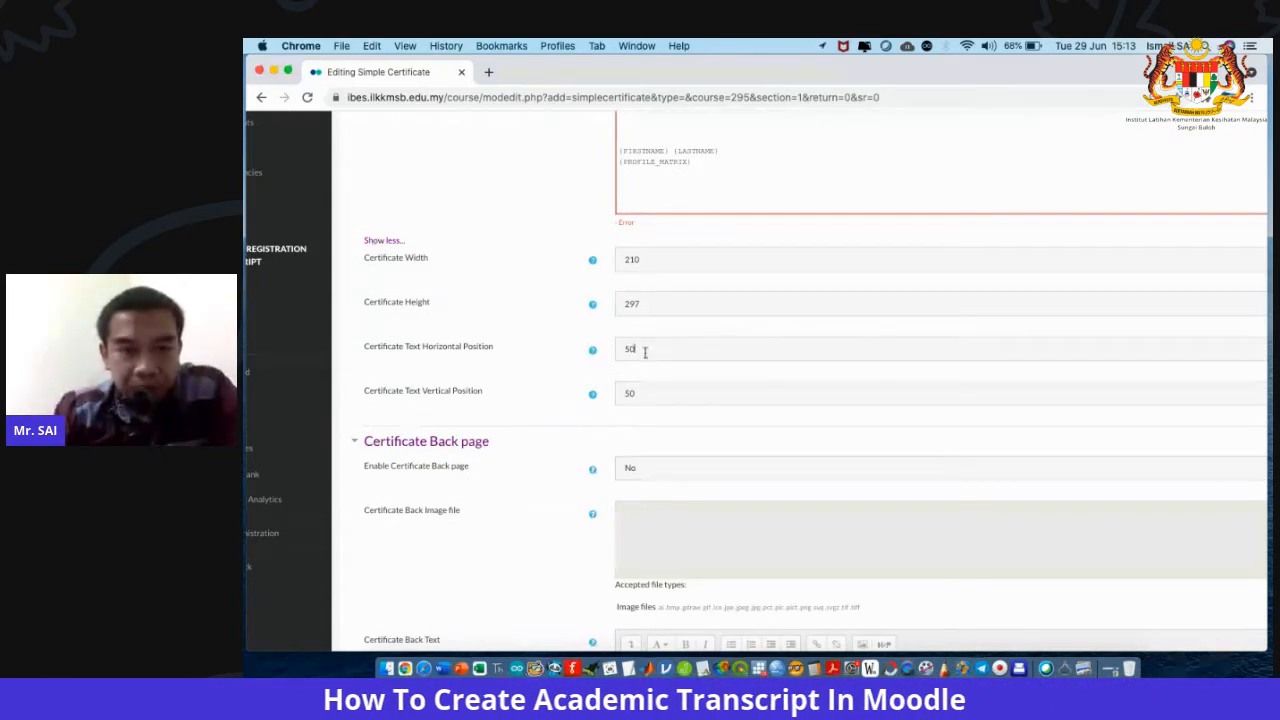
key("BackSpace")
key("BackSpace")
type("40")
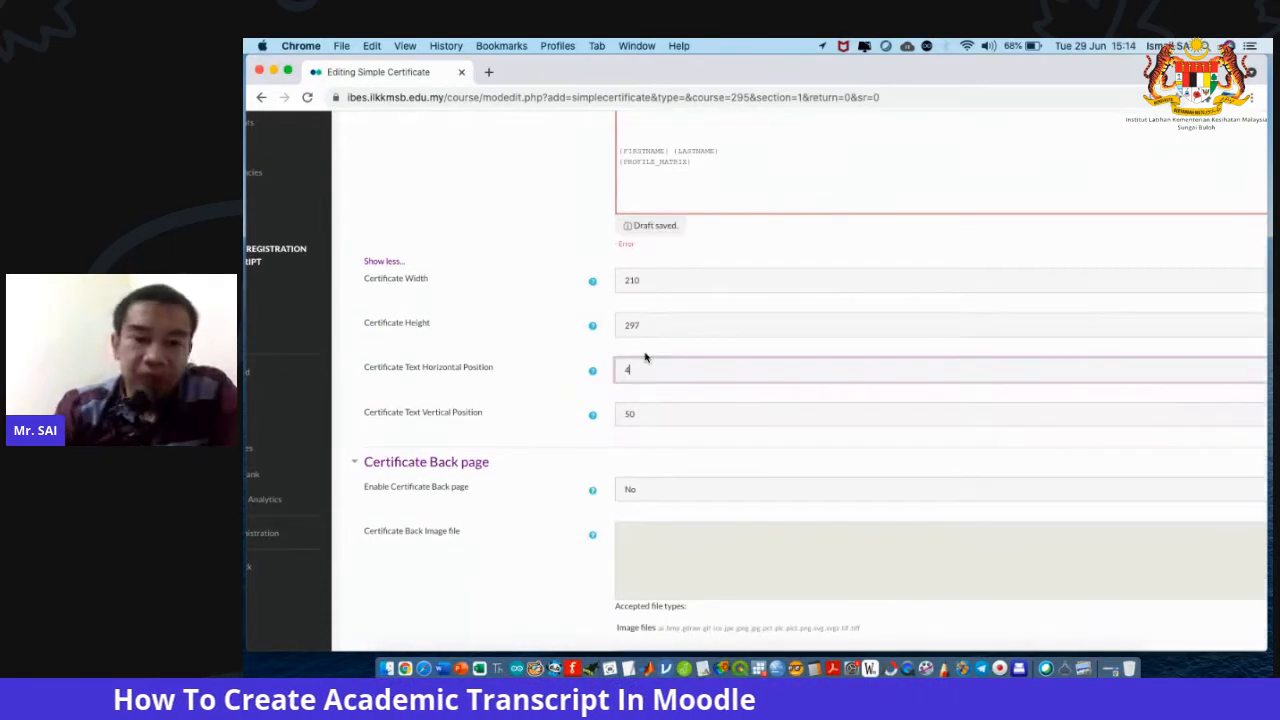
left_click(546, 317)
Expand the Others Options and Restrict access sections of the certificate settings.
scroll(546, 317, "down", 4)
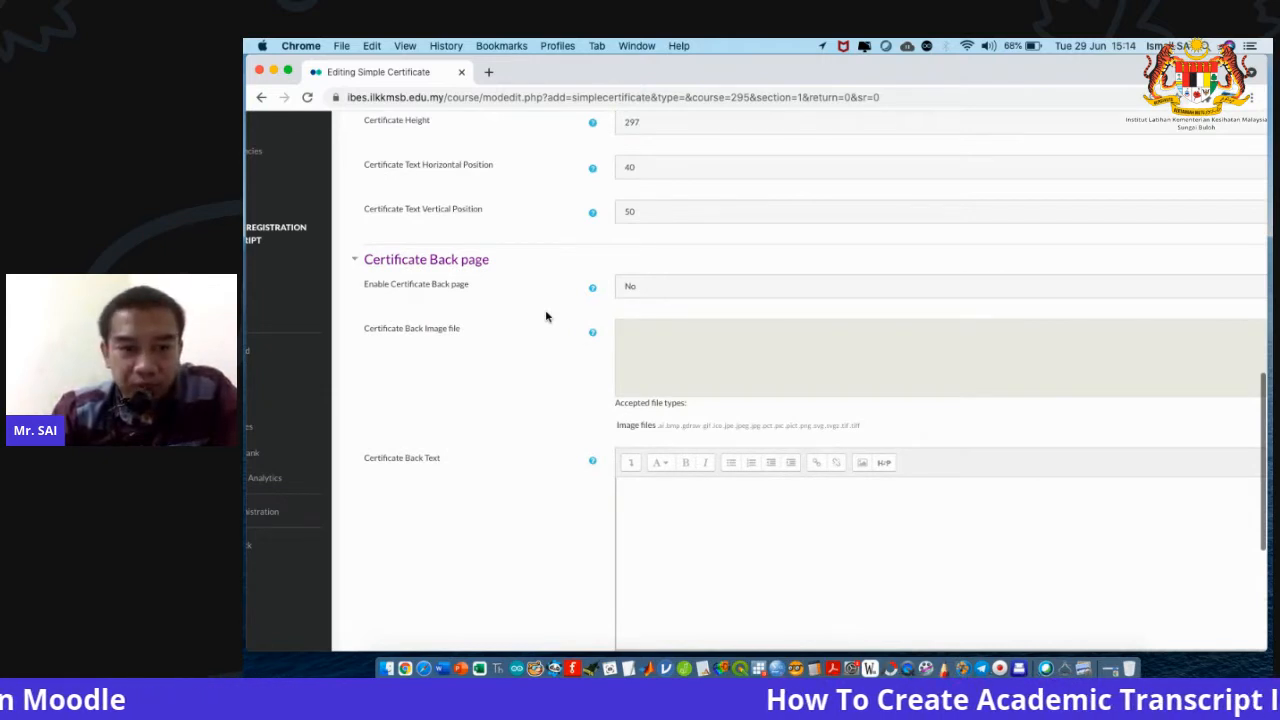
scroll(546, 317, "down", 8)
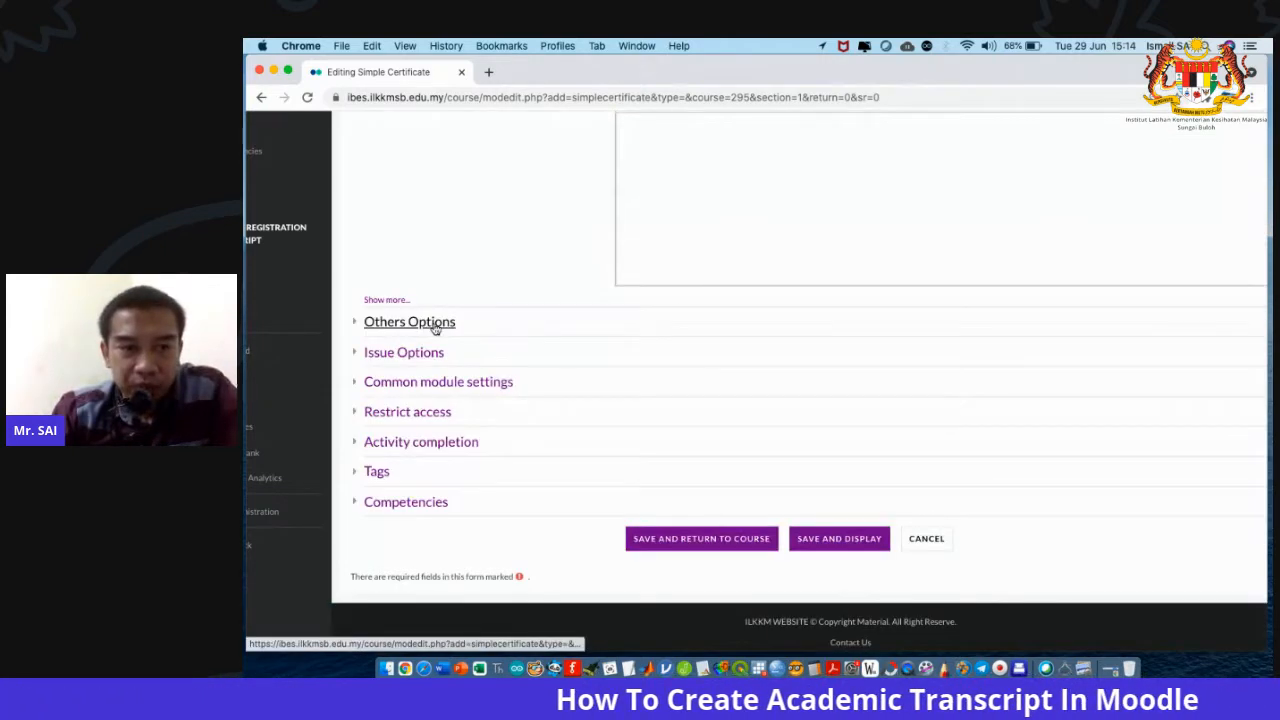
left_click(435, 330)
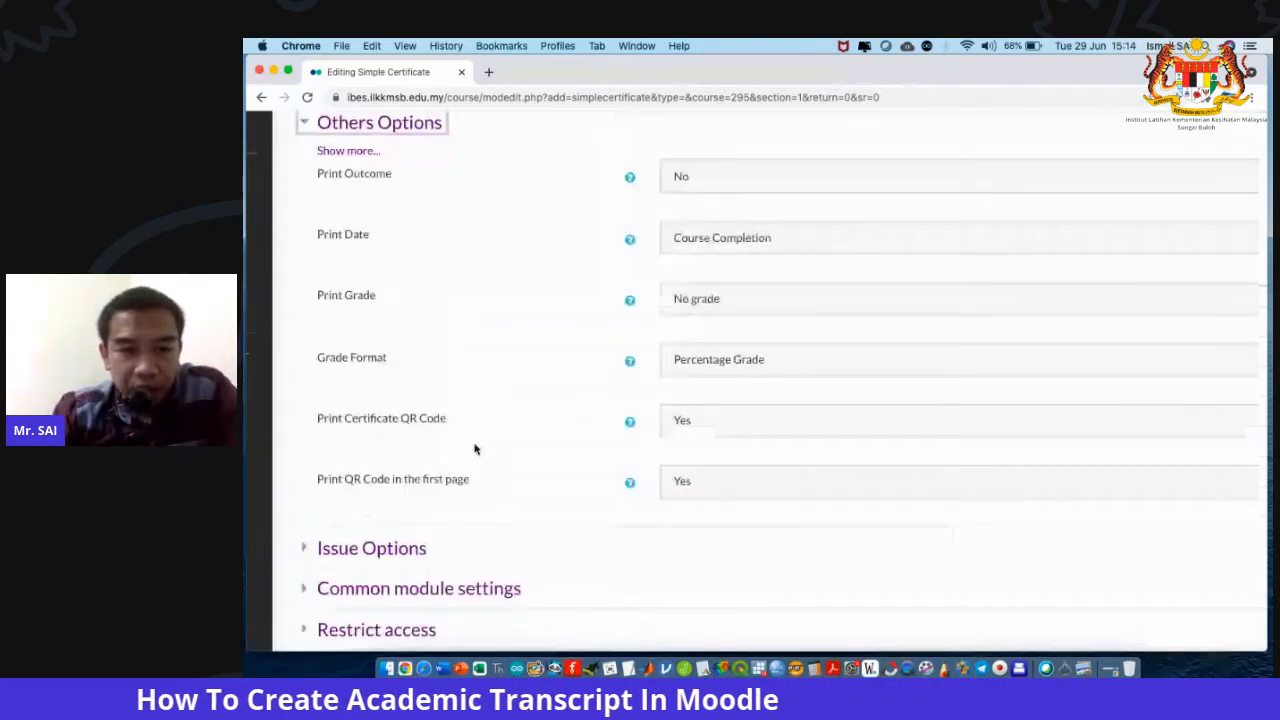
key("super+minus")
scroll(521, 547, "down", 5)
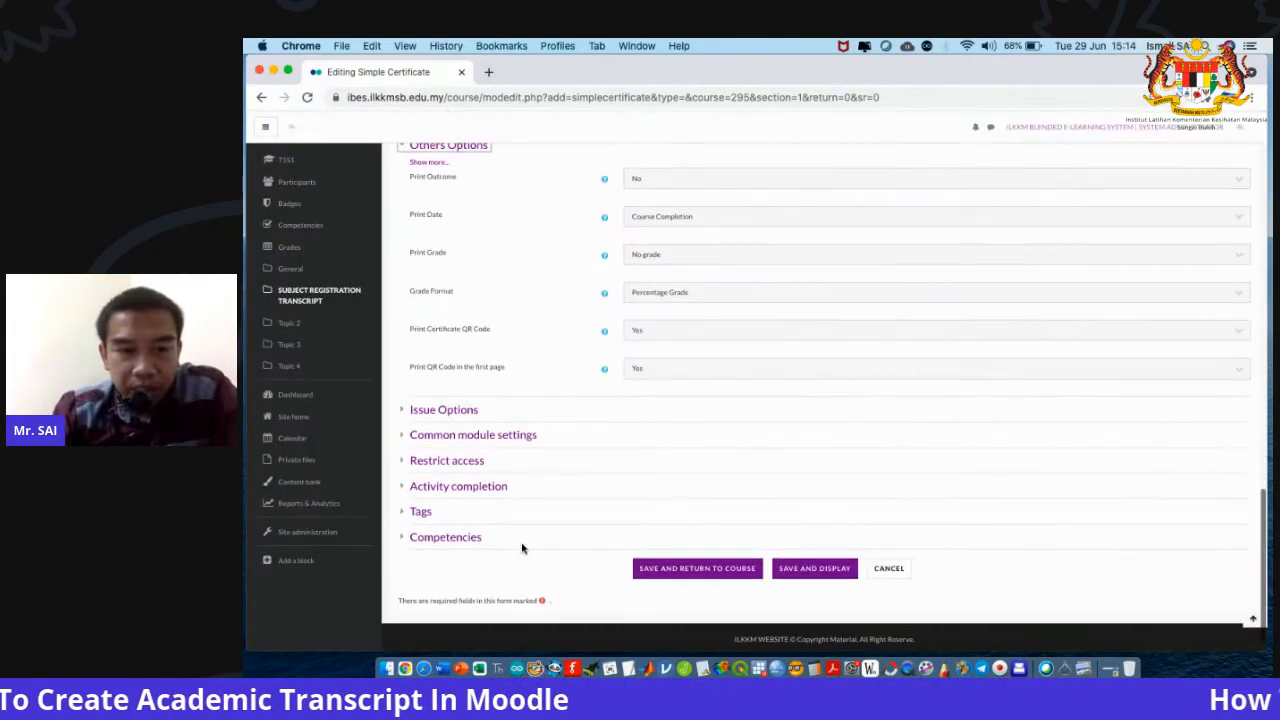
left_click(467, 463)
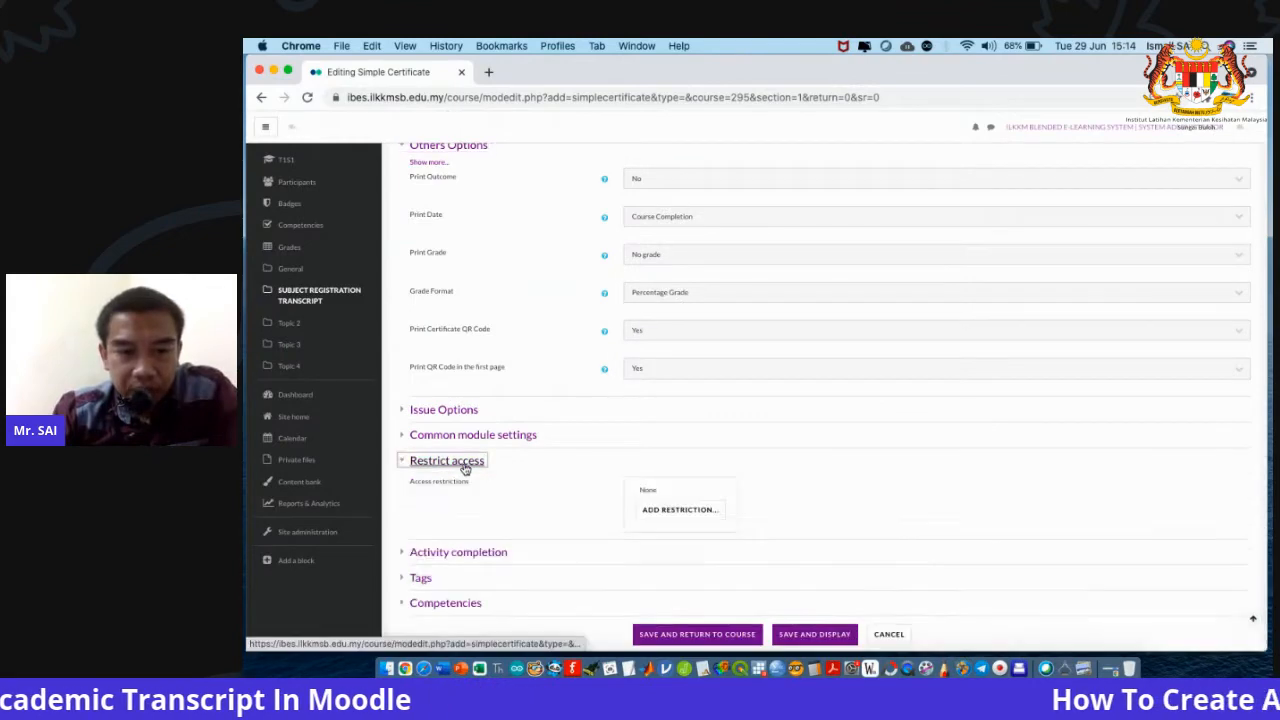
left_click(690, 512)
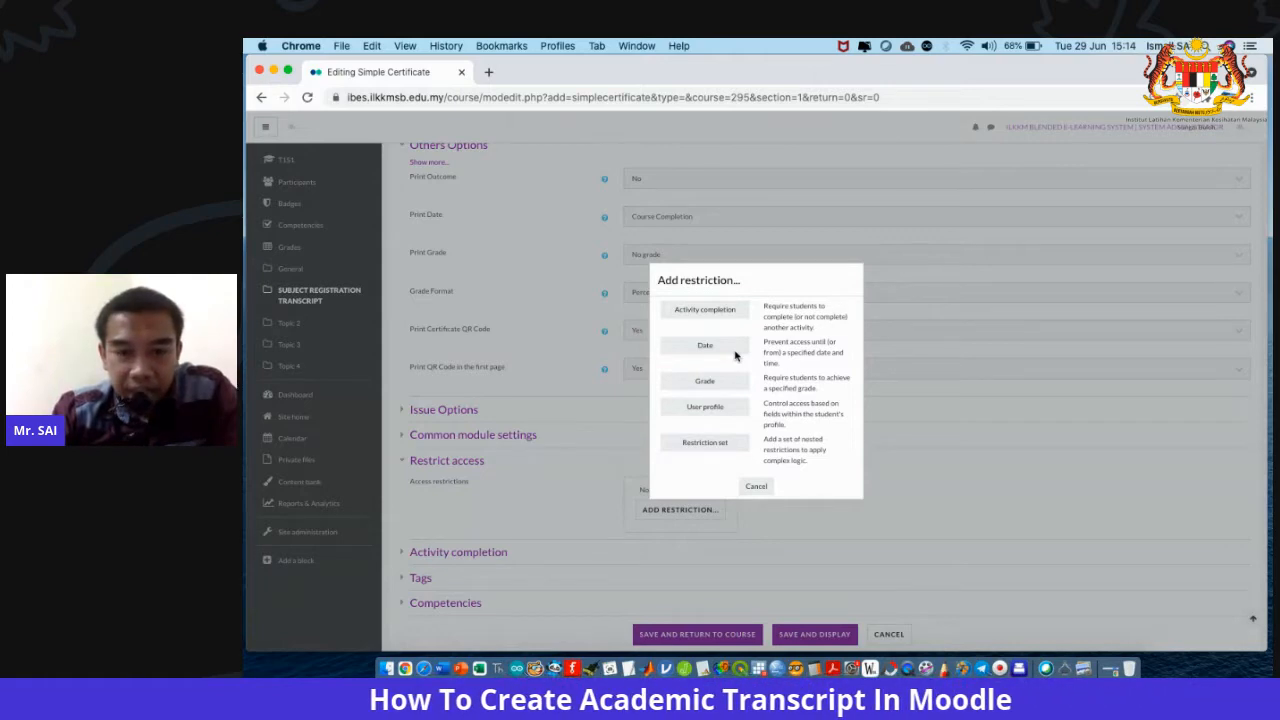
left_click(705, 381)
left_click(733, 306)
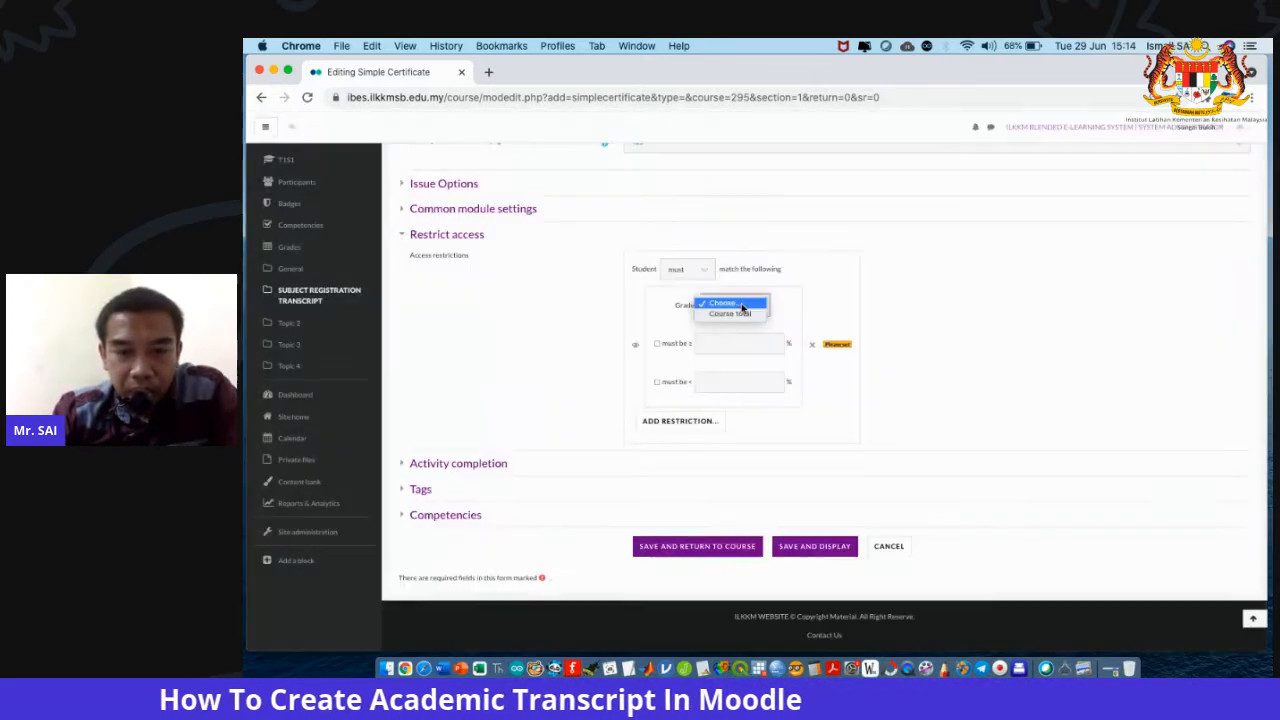
left_click(802, 308)
left_click(812, 344)
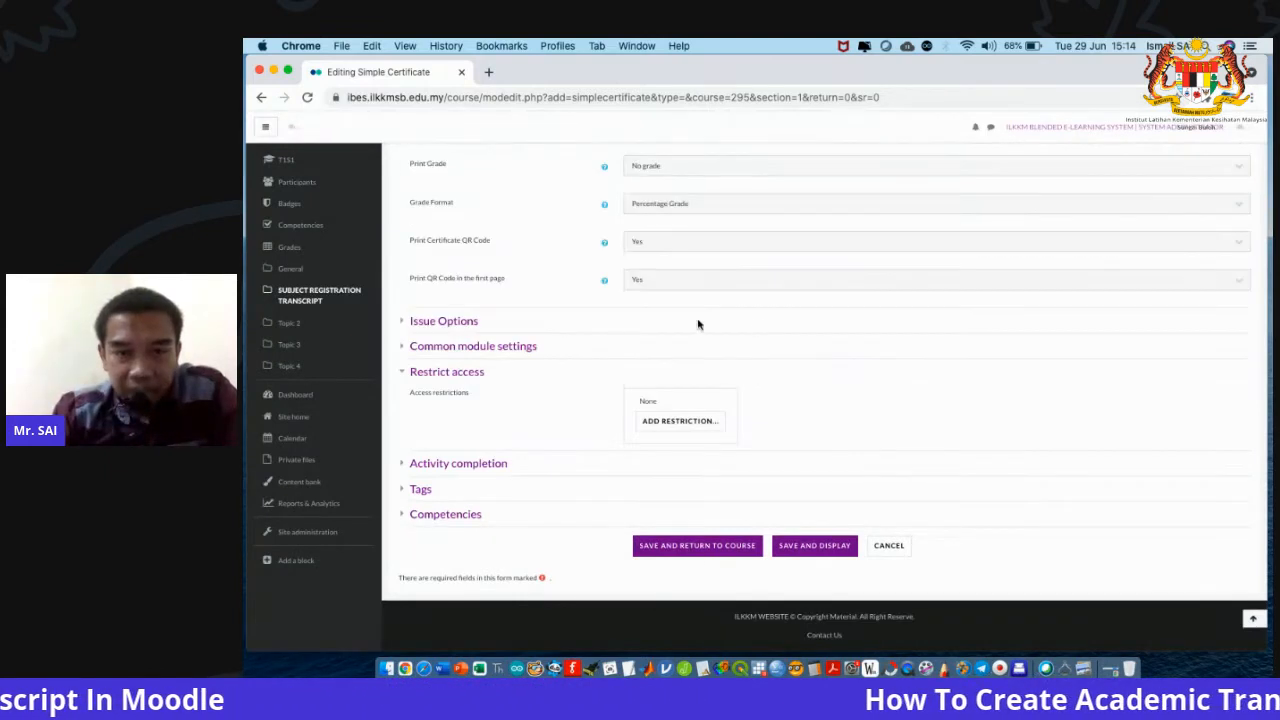
Try an activity completion restriction on PENGAKUAN for the certificate and delete it again.
left_click(677, 424)
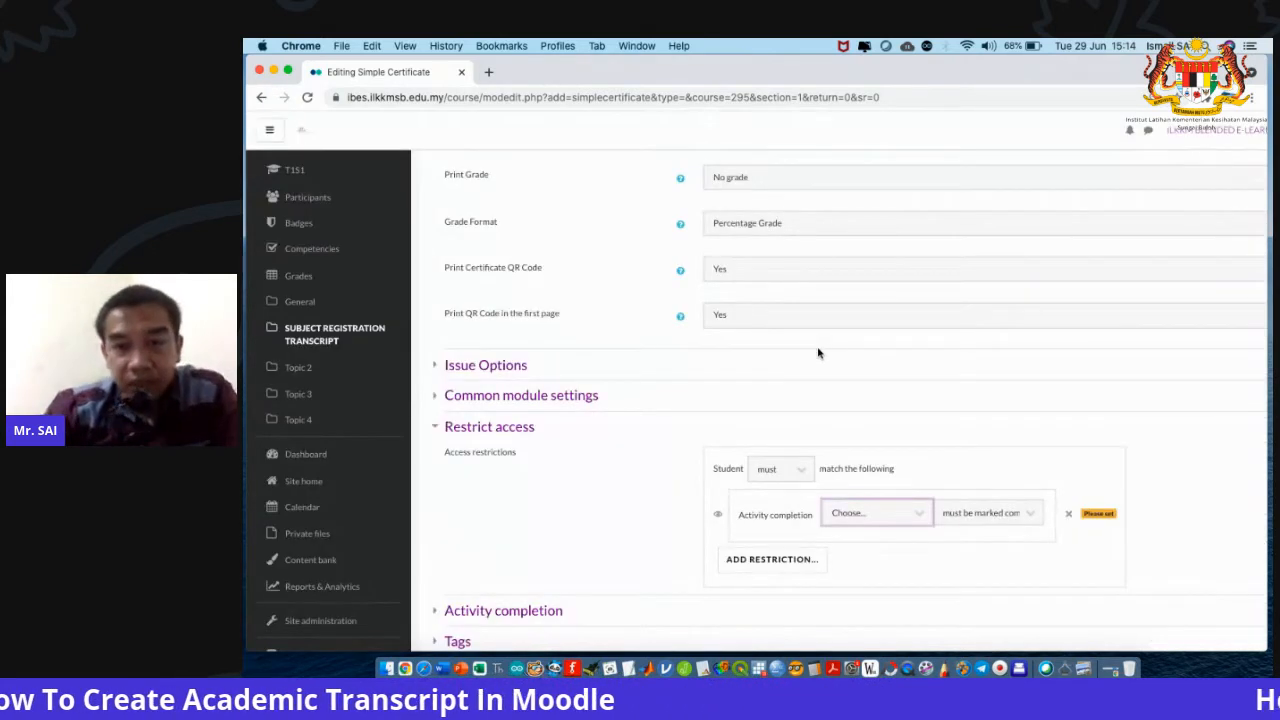
left_click(876, 513)
left_click(887, 533)
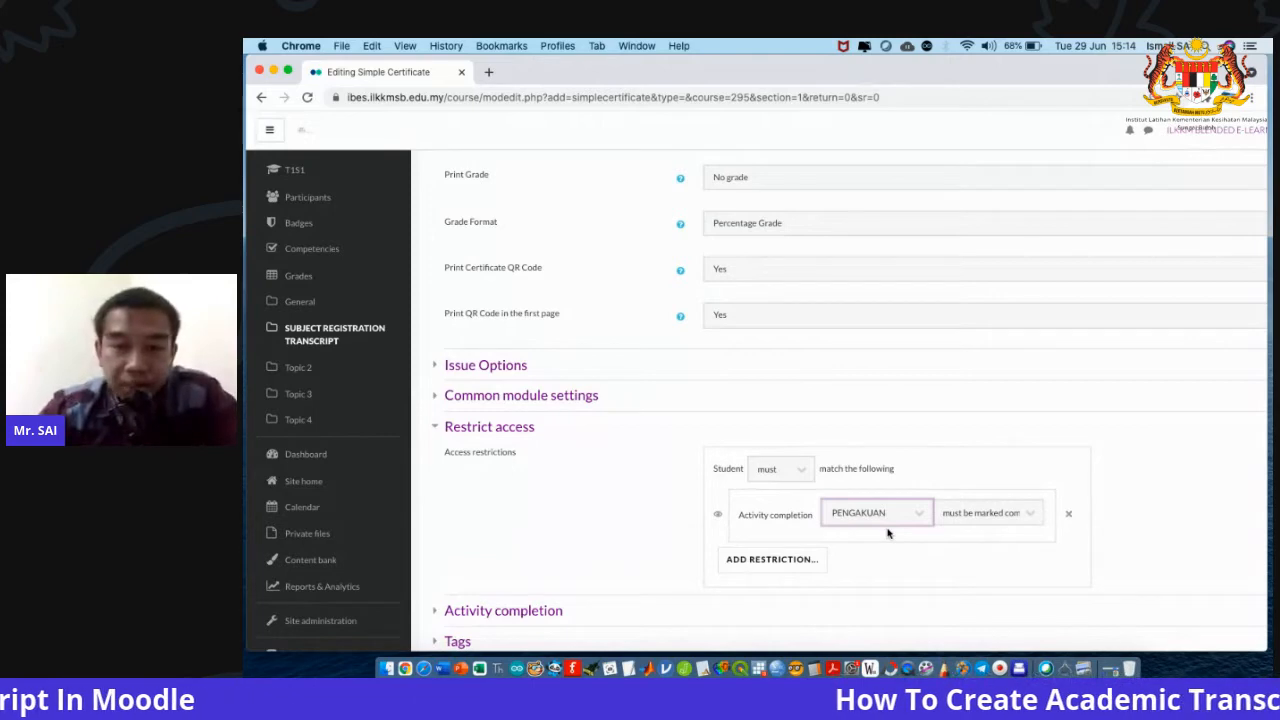
left_click(780, 469)
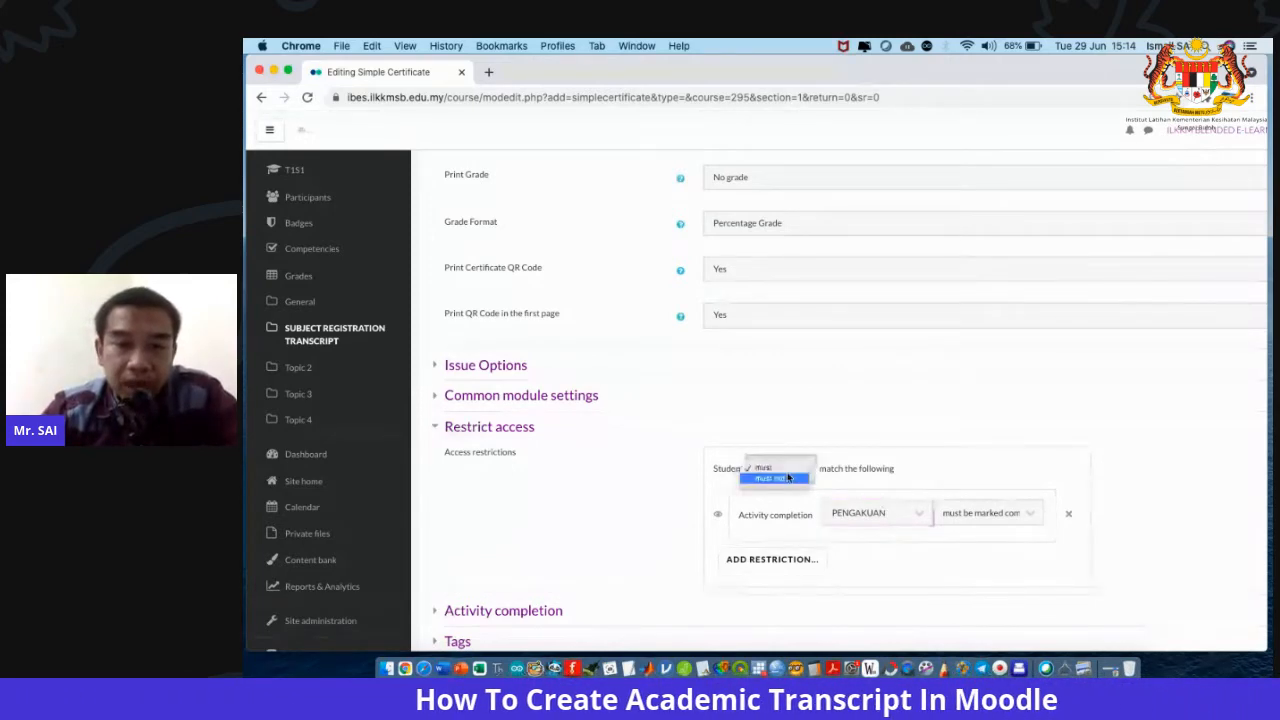
key("Escape")
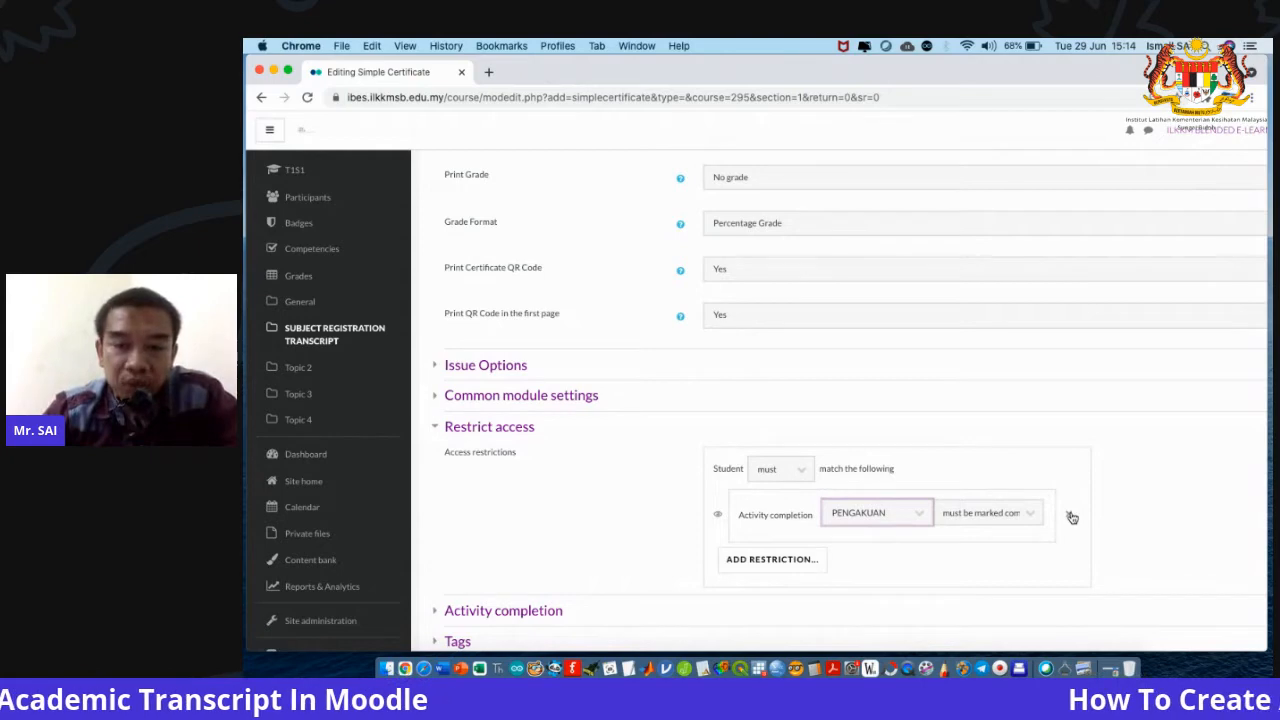
left_click(1071, 516)
Add a grade restriction to the certificate requiring a Course total of at least 100%.
left_click(790, 486)
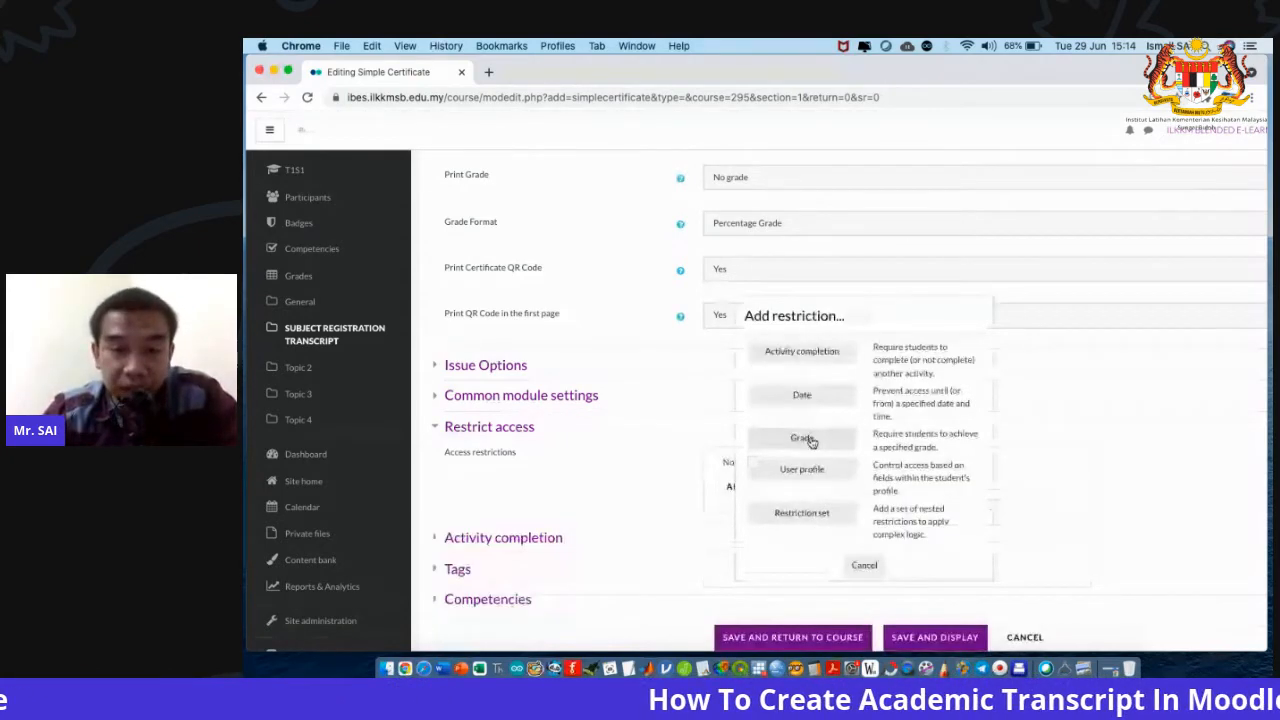
left_click(811, 441)
left_click(785, 395)
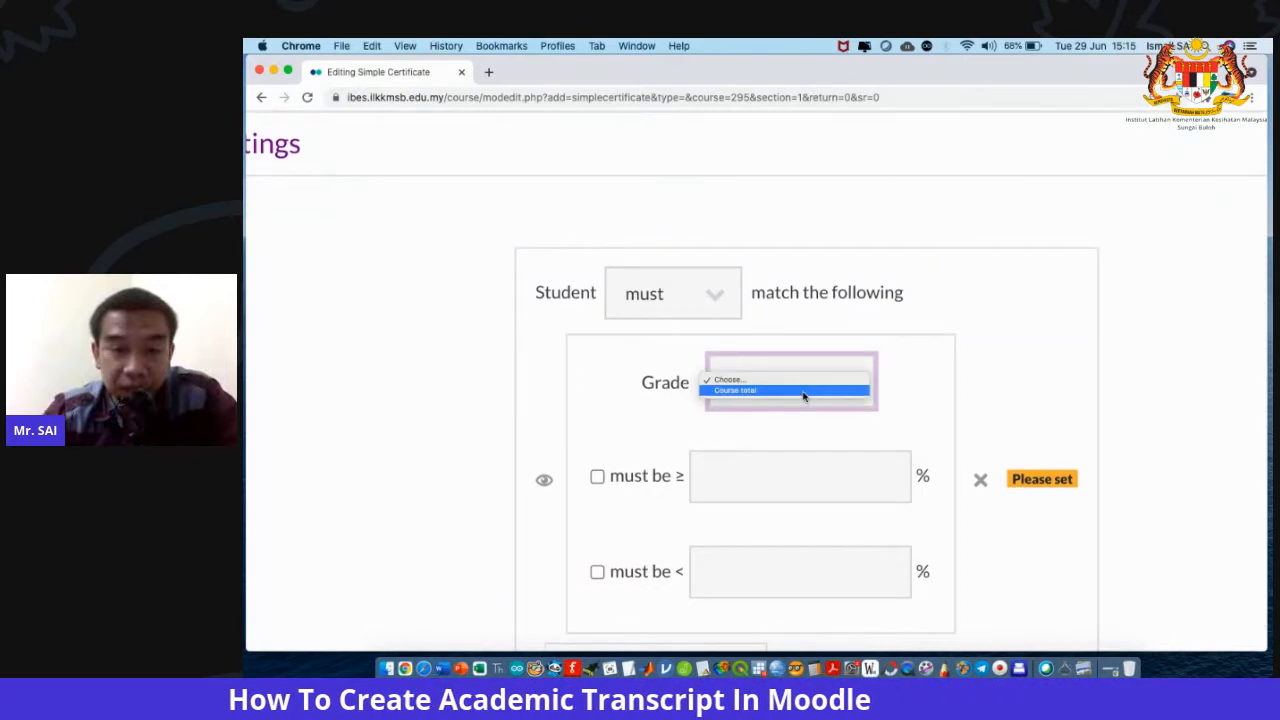
left_click(803, 396)
left_click(620, 486)
left_click(733, 480)
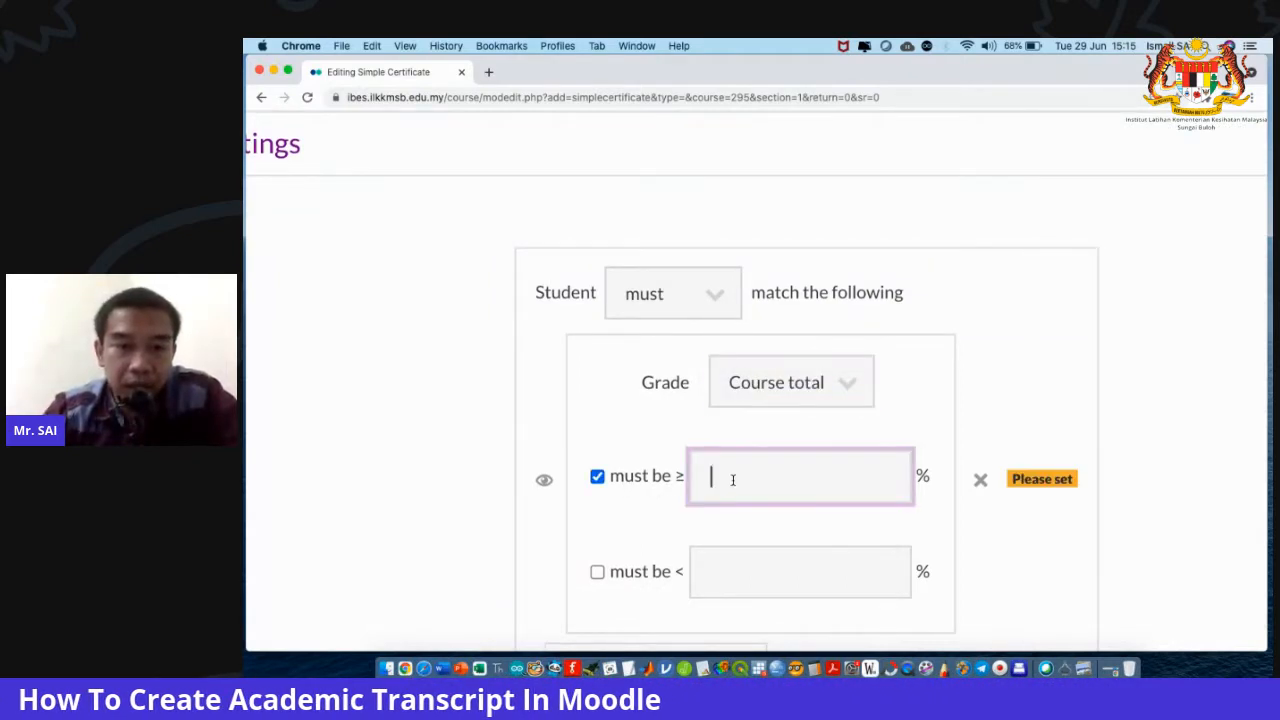
type("100")
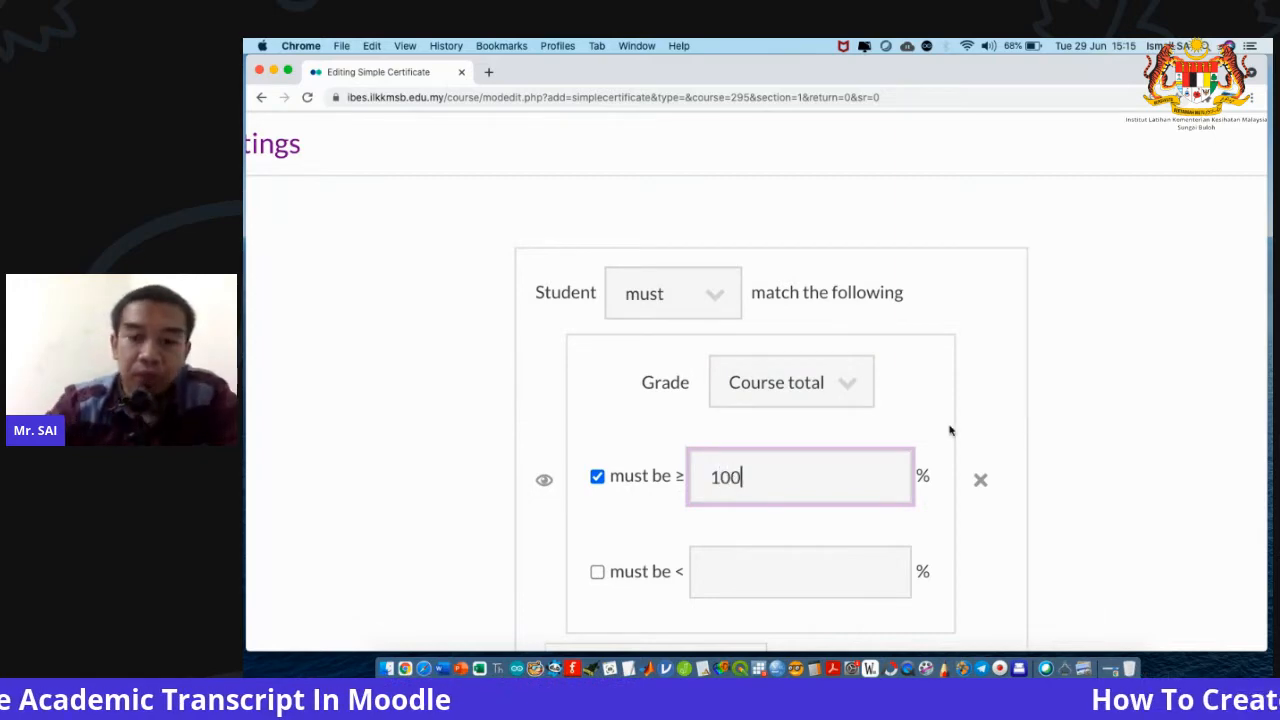
Save the REGISTRATION TRANSCRIPT certificate and display its activity page.
scroll(950, 430, "down", 5)
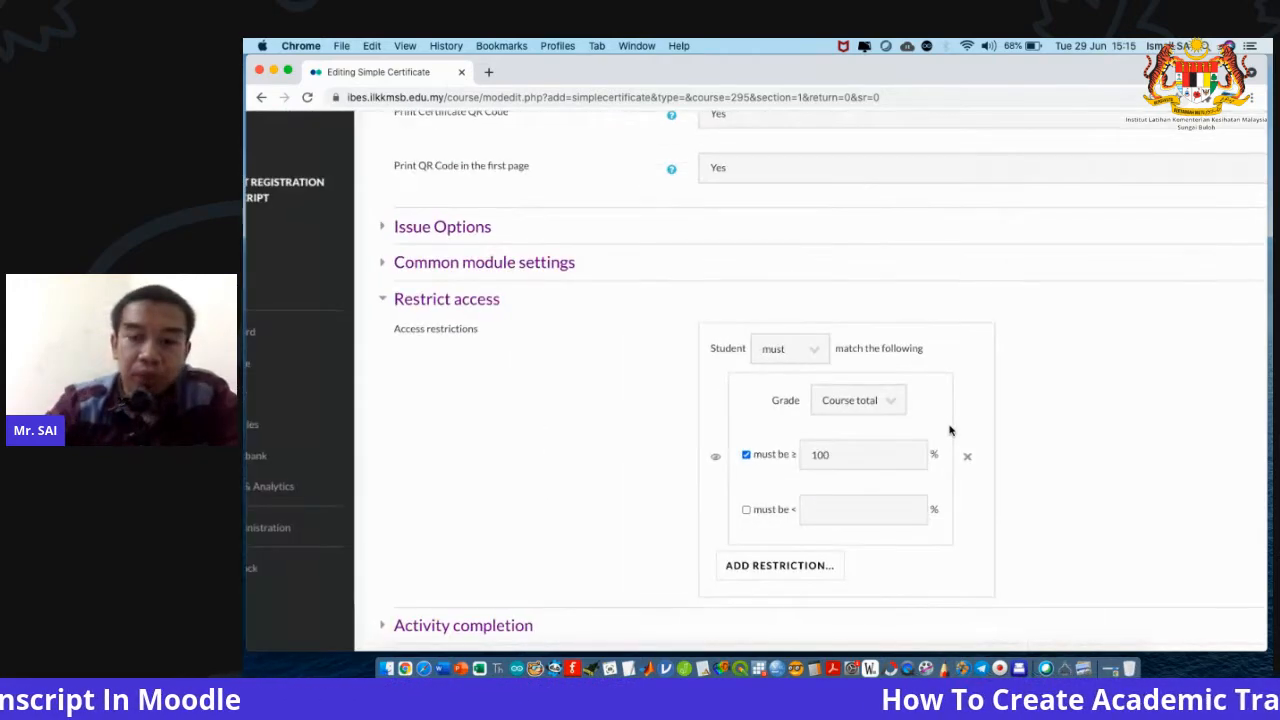
scroll(950, 430, "down", 4)
scroll(950, 430, "down", 2)
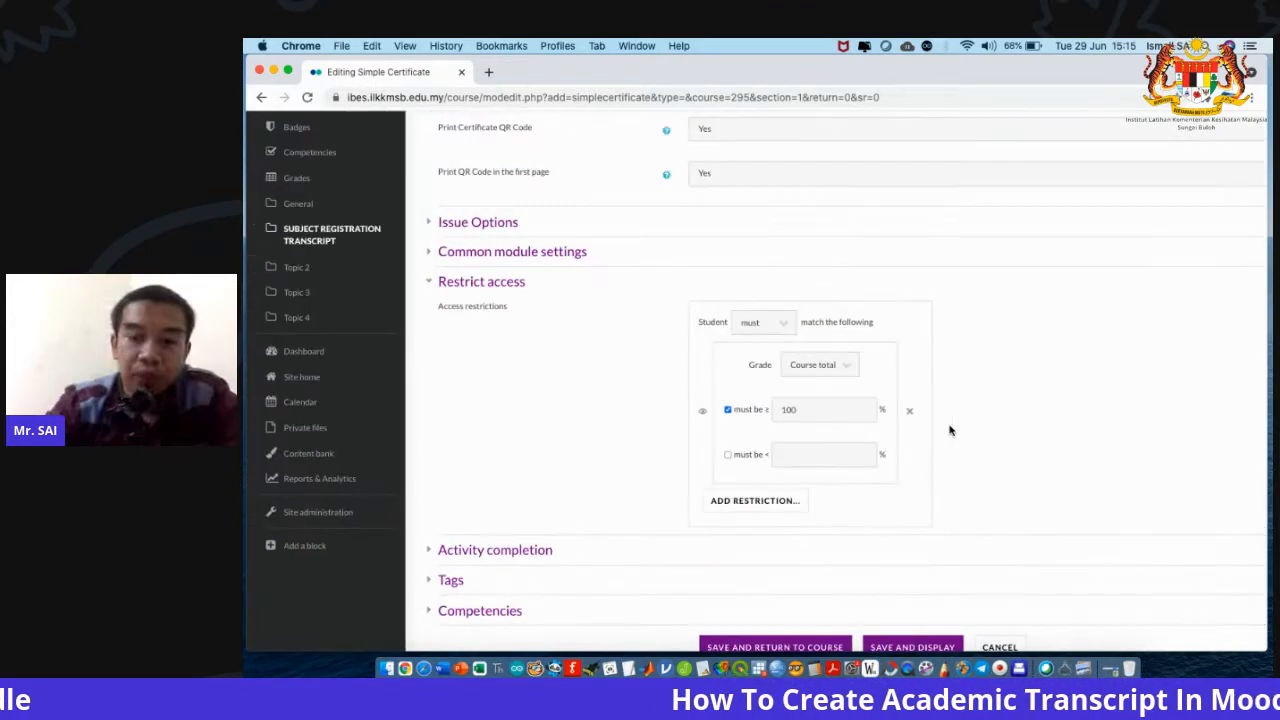
scroll(894, 483, "down", 3)
left_click(908, 527)
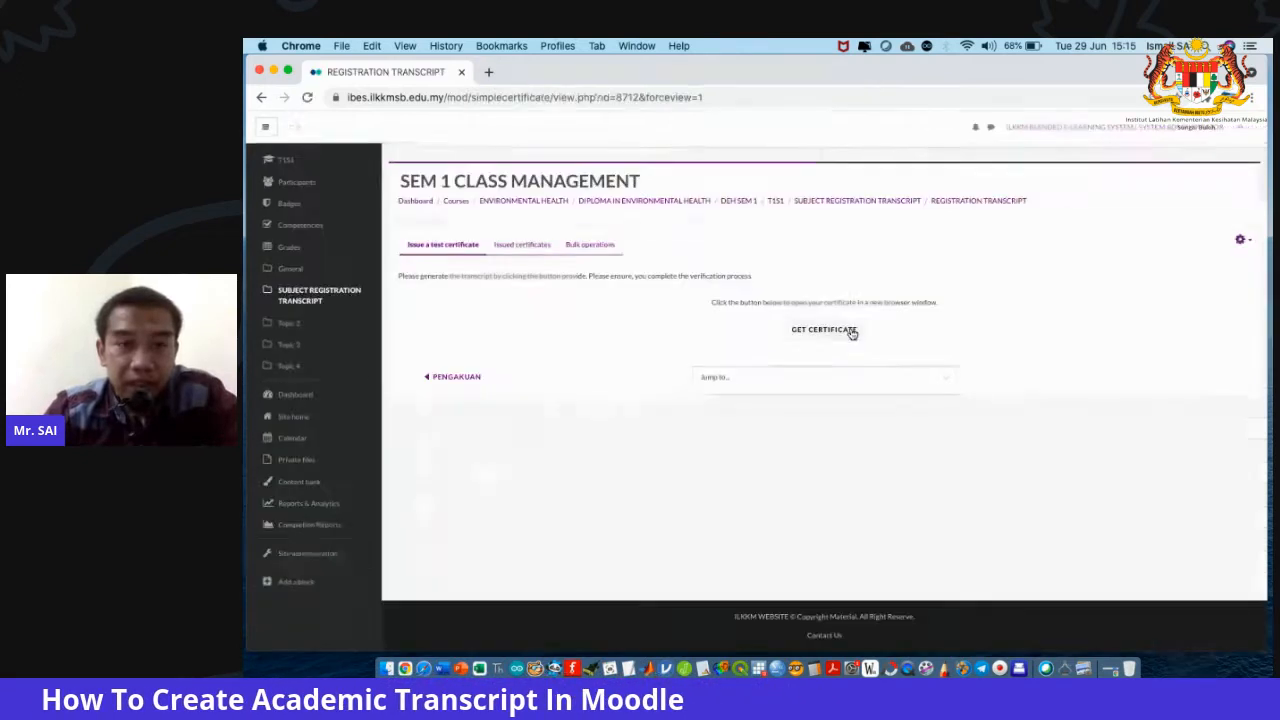
Generate the certificate and move its window away from the screen's corner.
scroll(851, 333, "up", 5)
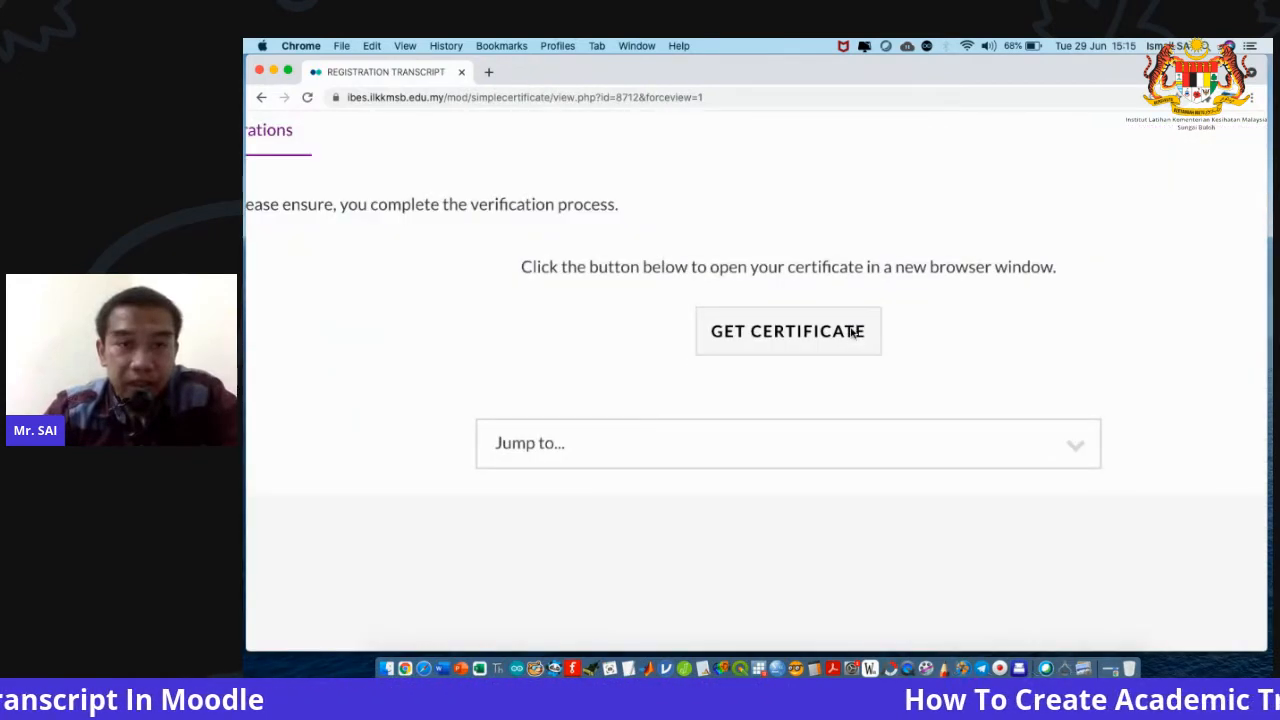
left_click(851, 333)
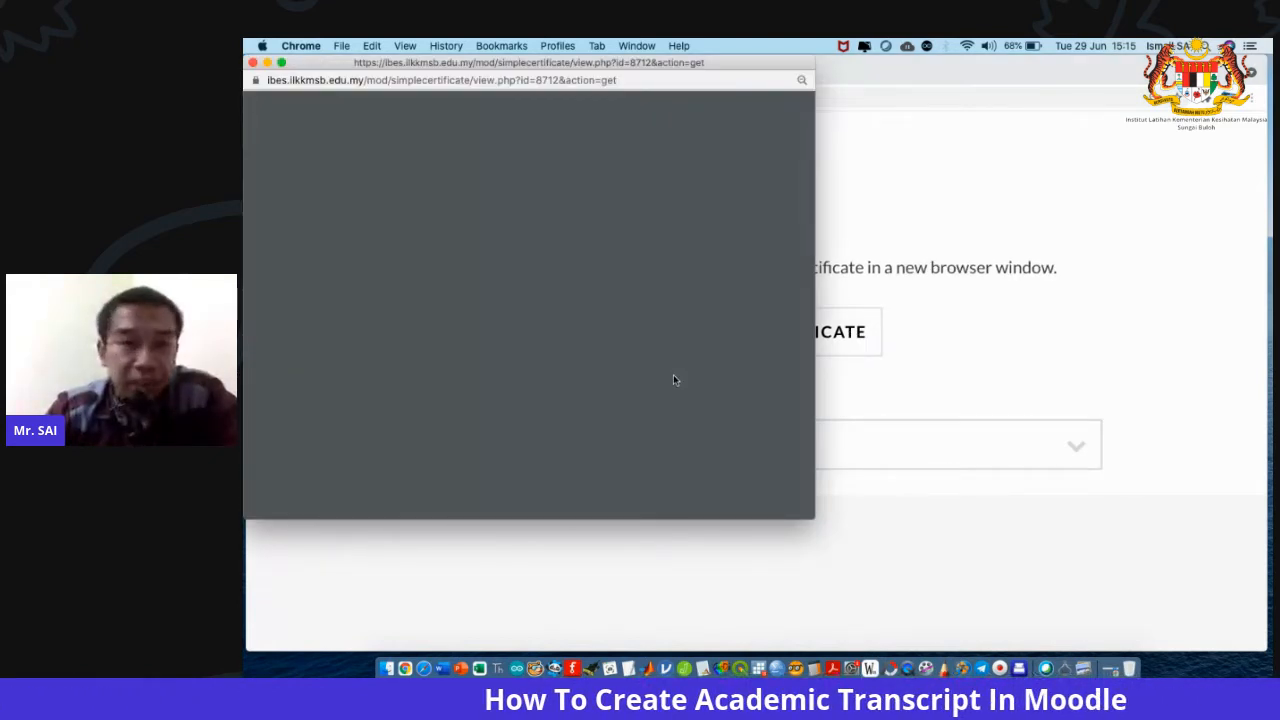
left_click_drag(703, 62, 906, 84)
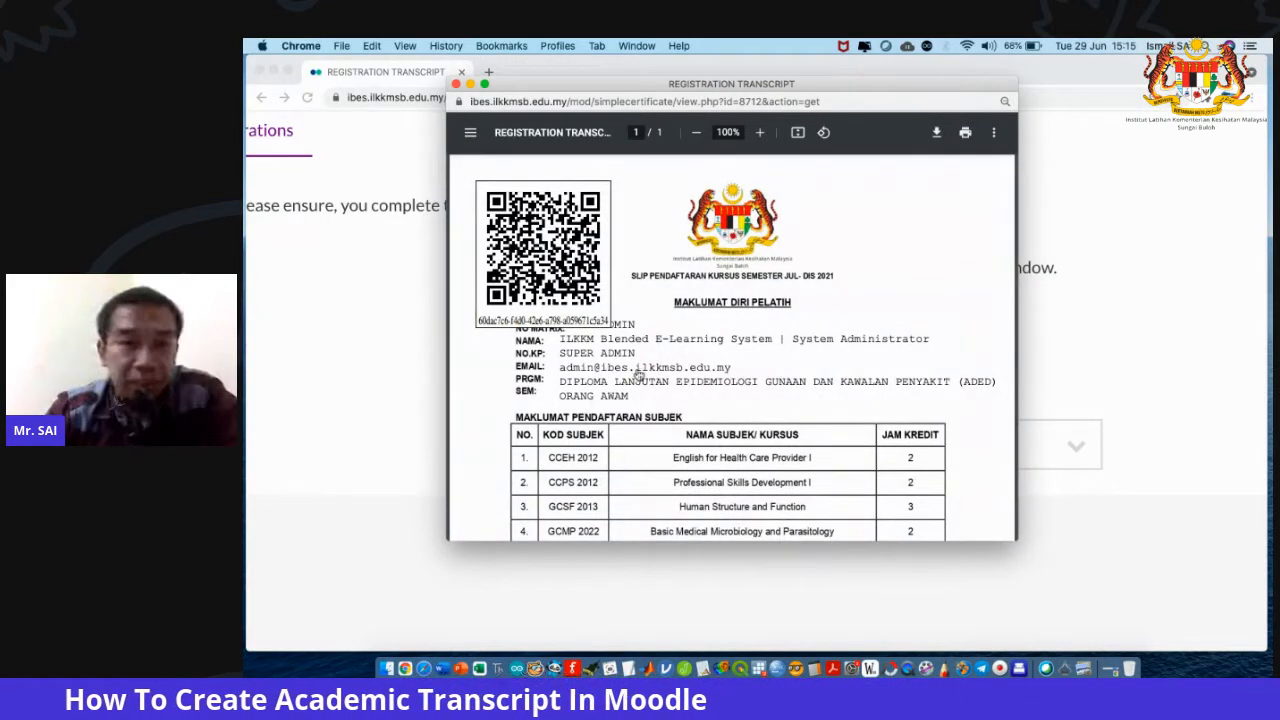
Examine how the profile text, date and QR code line up with the transcript's labels, and close the certificate.
scroll(635, 378, "down", 1)
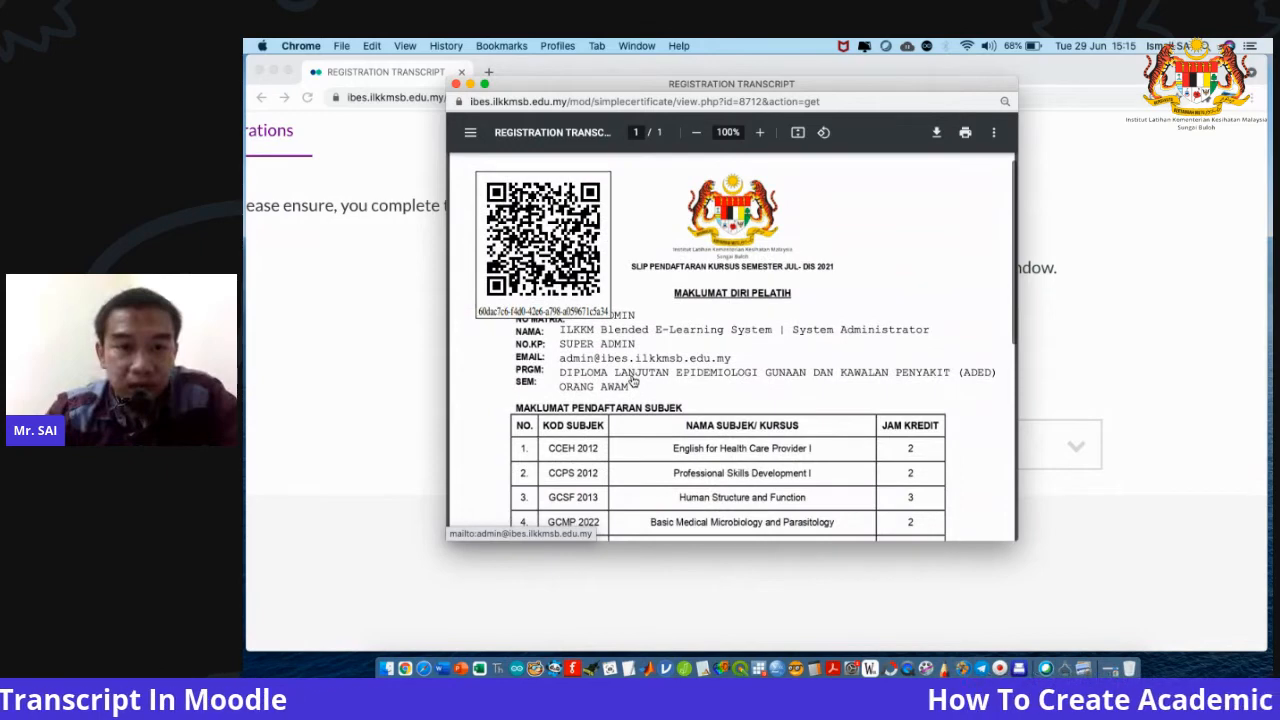
scroll(632, 381, "down", 5)
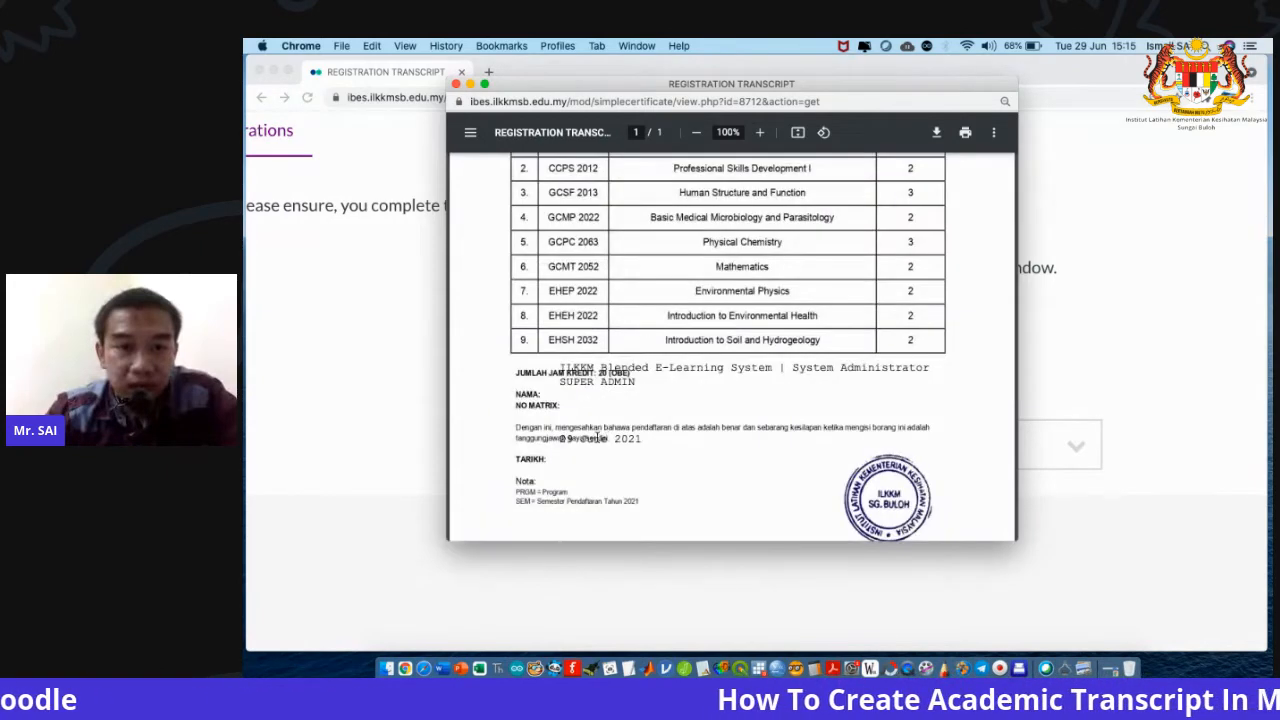
scroll(600, 432, "up", 2)
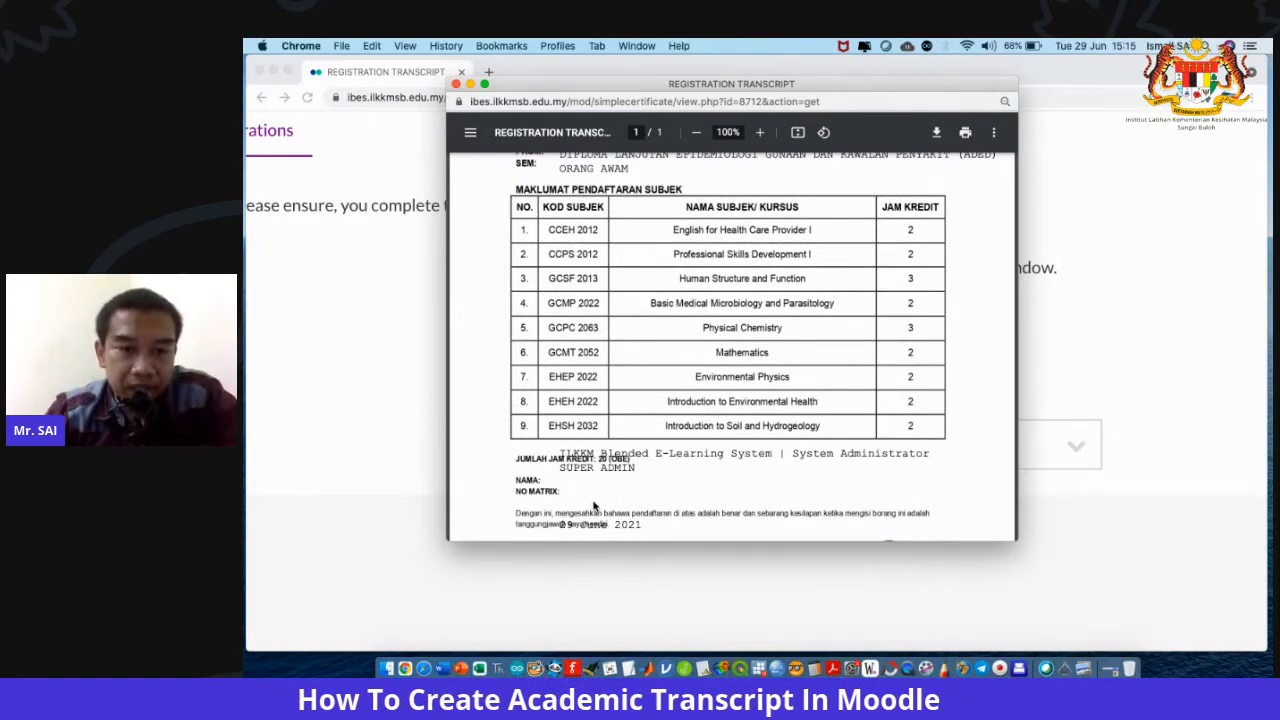
scroll(594, 506, "up", 3)
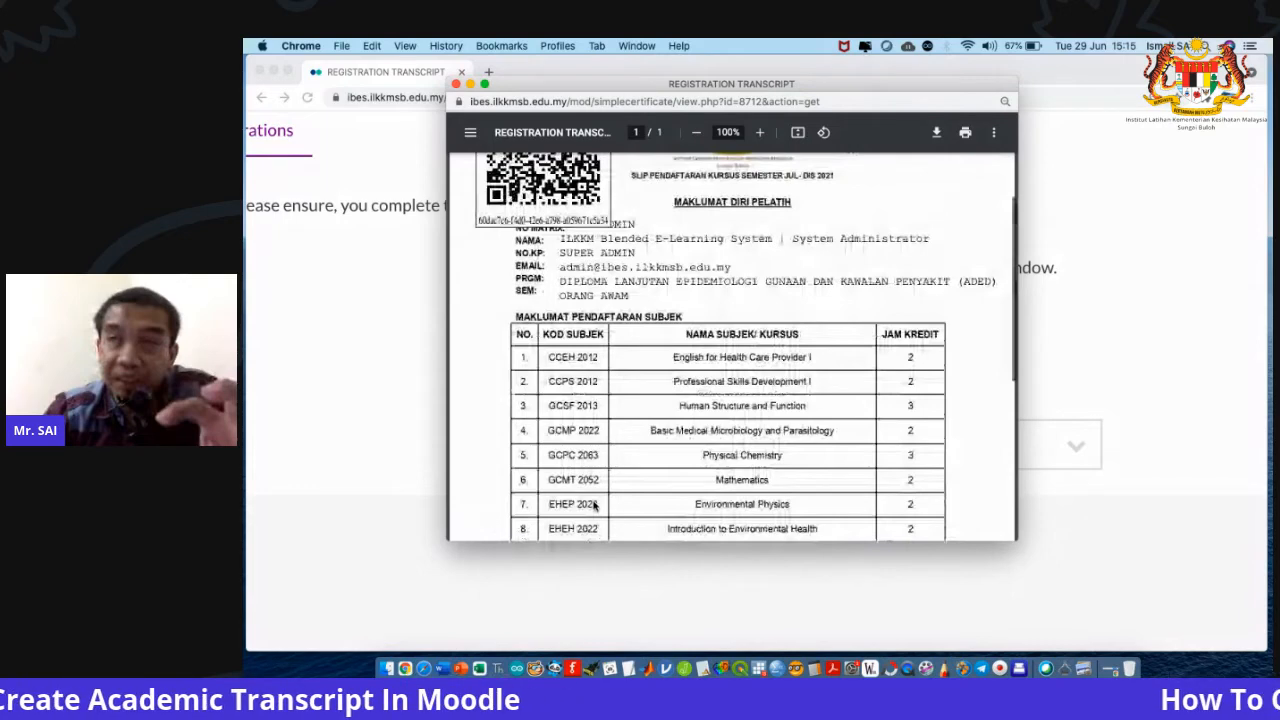
scroll(594, 506, "up", 1)
scroll(606, 490, "down", 1)
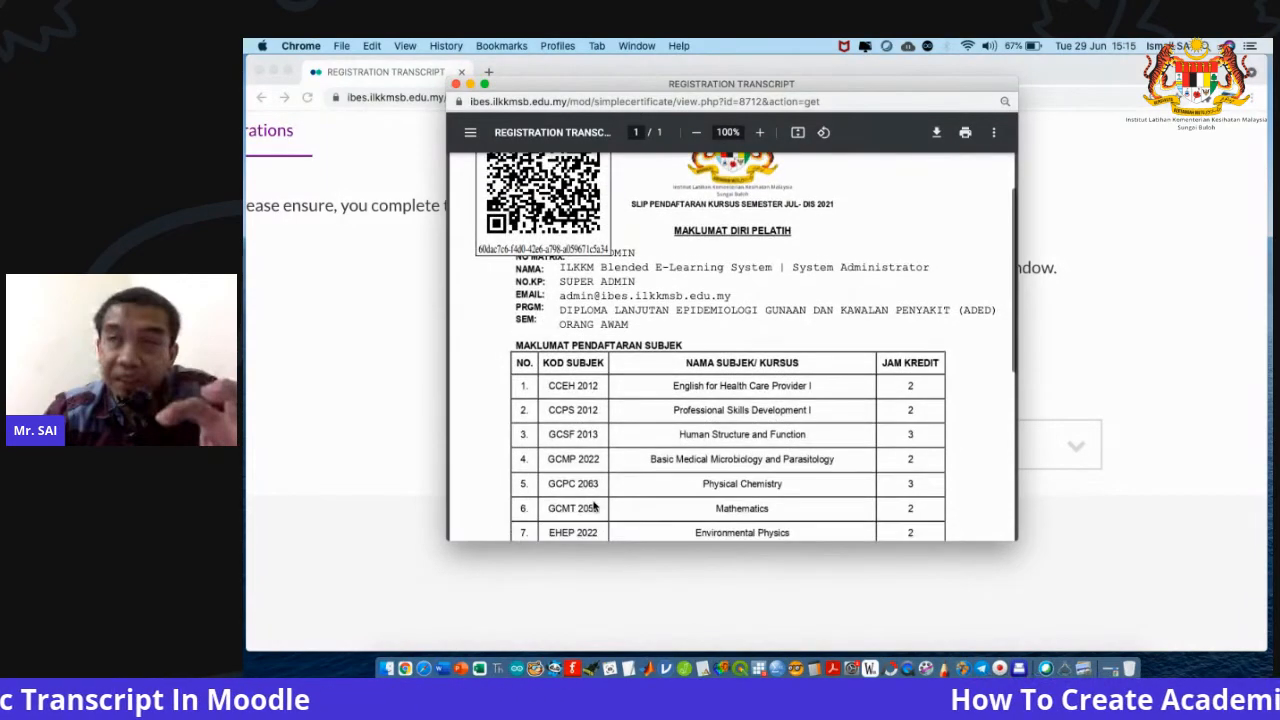
scroll(608, 482, "down", 6)
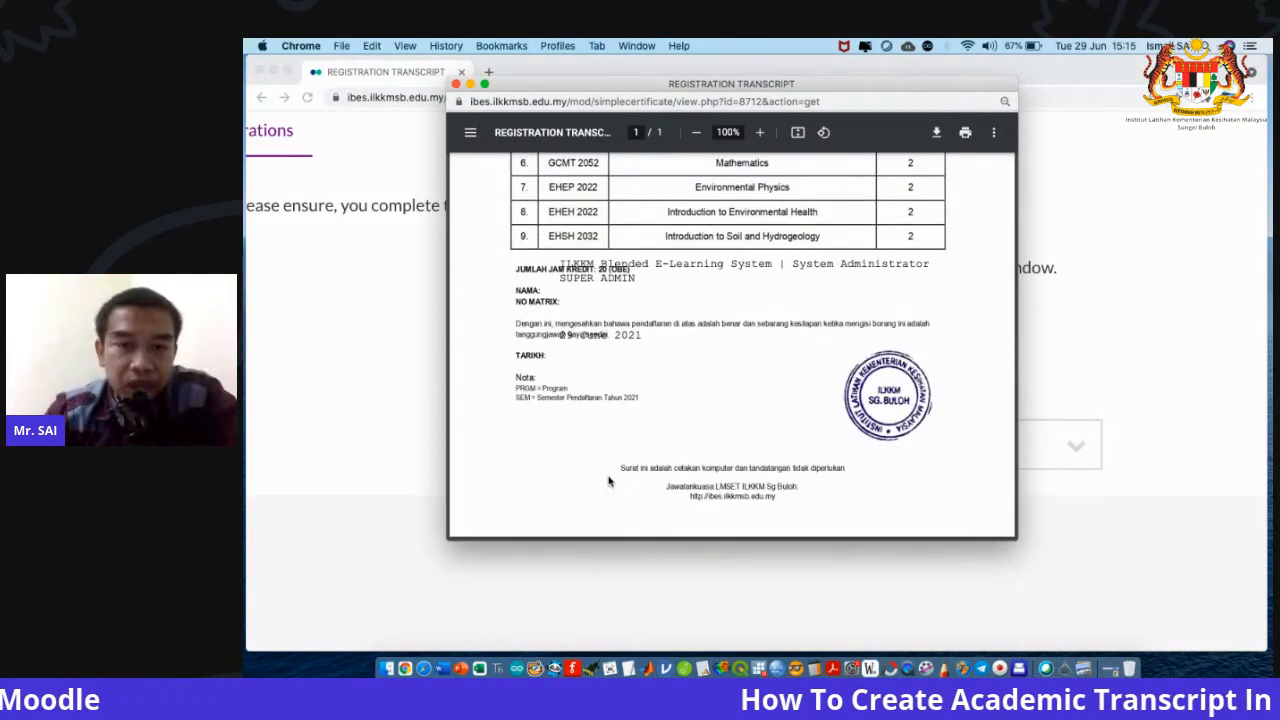
scroll(608, 482, "up", 7)
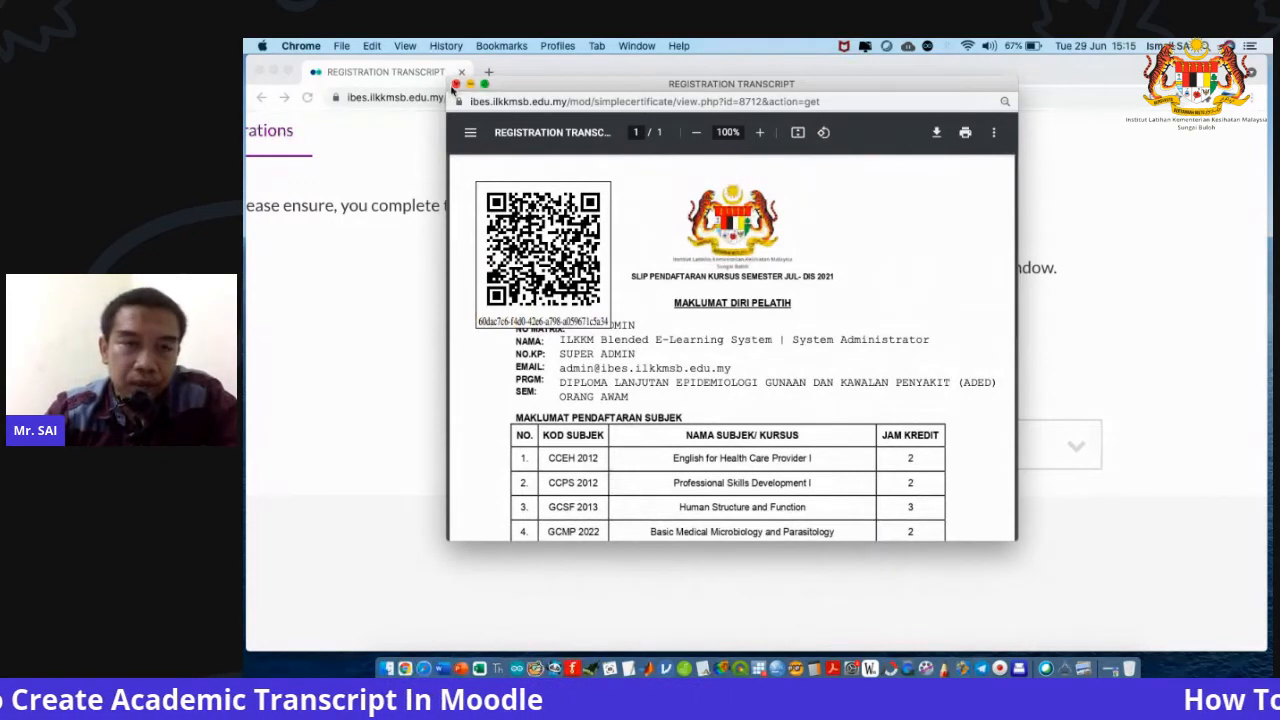
left_click(456, 85)
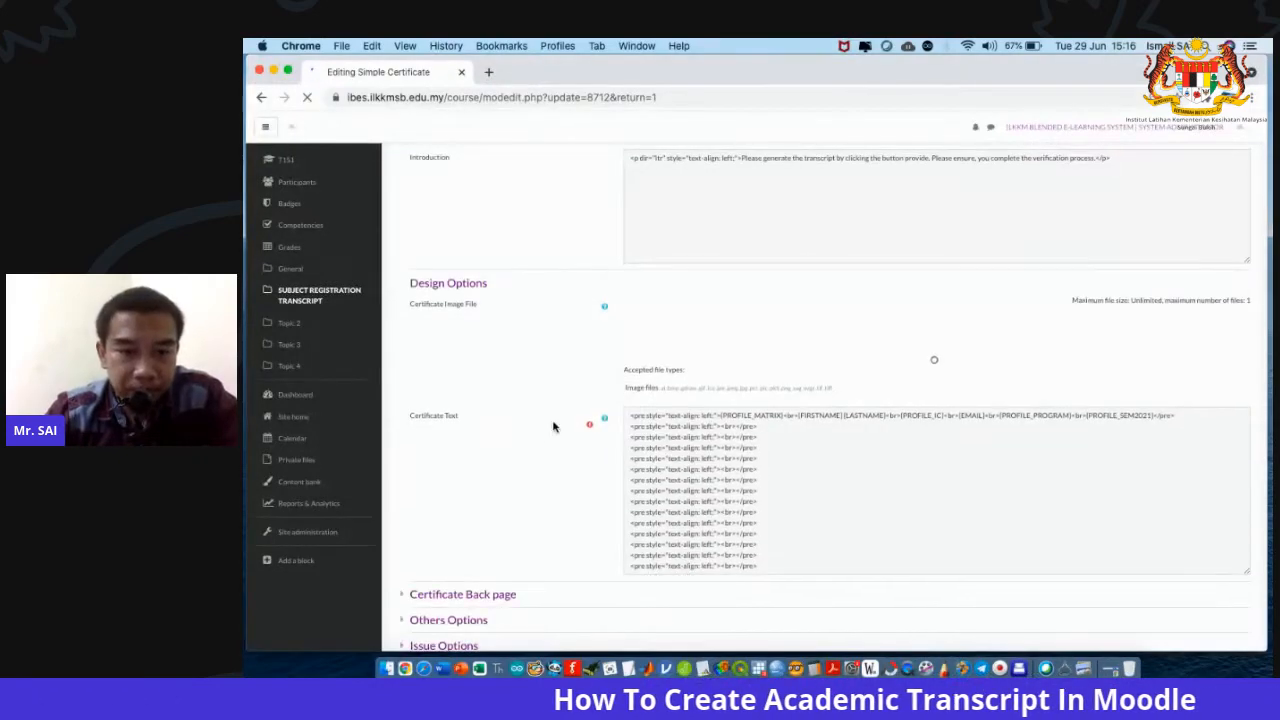
In the certificate's design options, set both the vertical and horizontal text positions to 30.
scroll(567, 418, "down", 3)
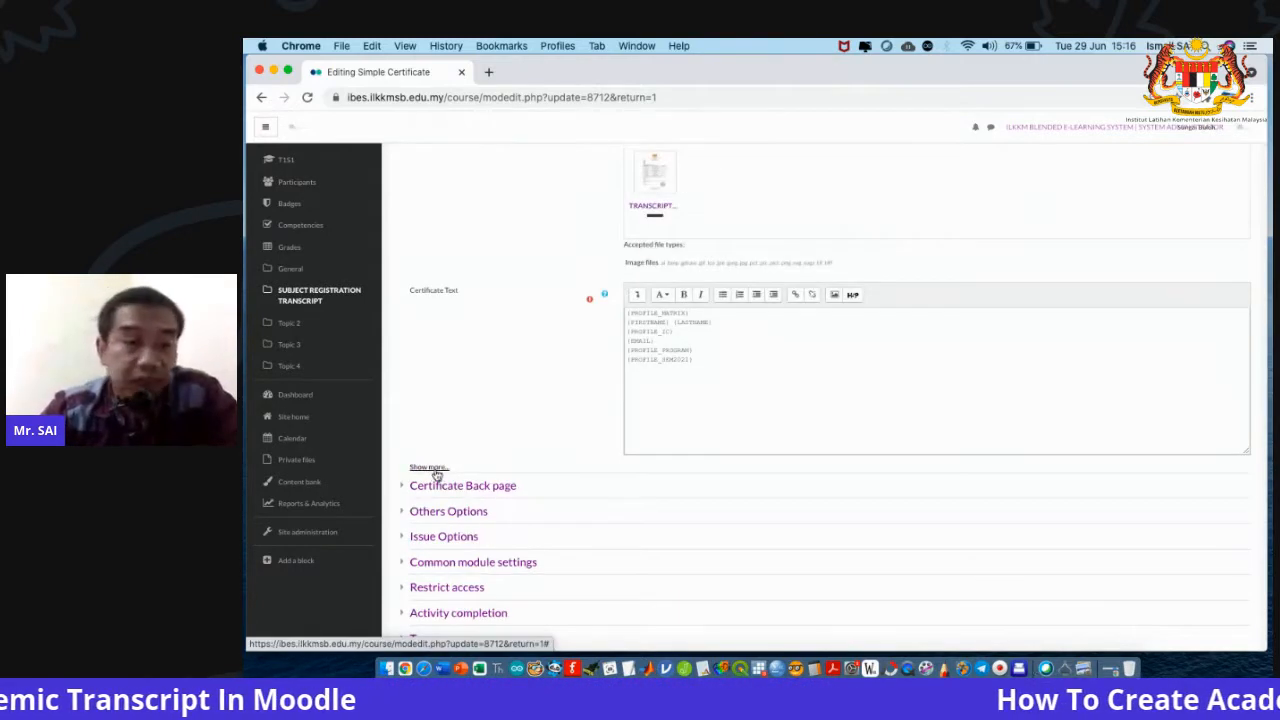
left_click(430, 467)
scroll(530, 546, "down", 2)
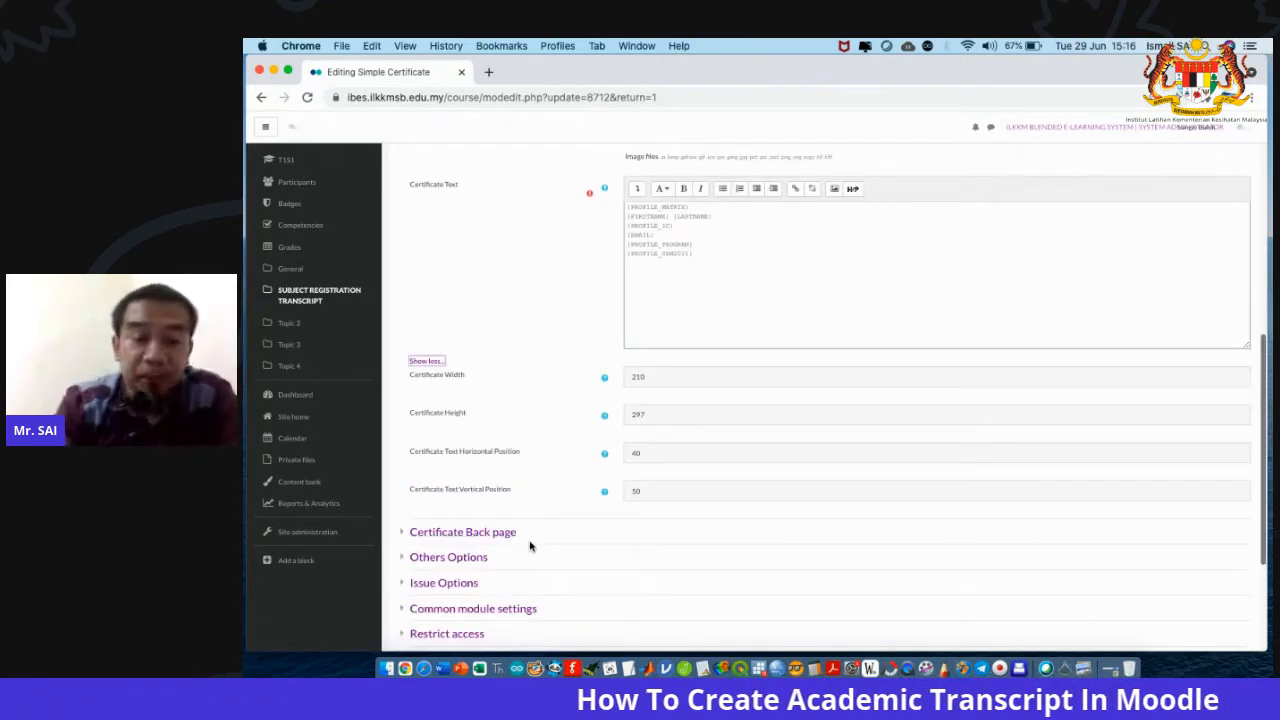
scroll(530, 546, "down", 1)
double_click(644, 477)
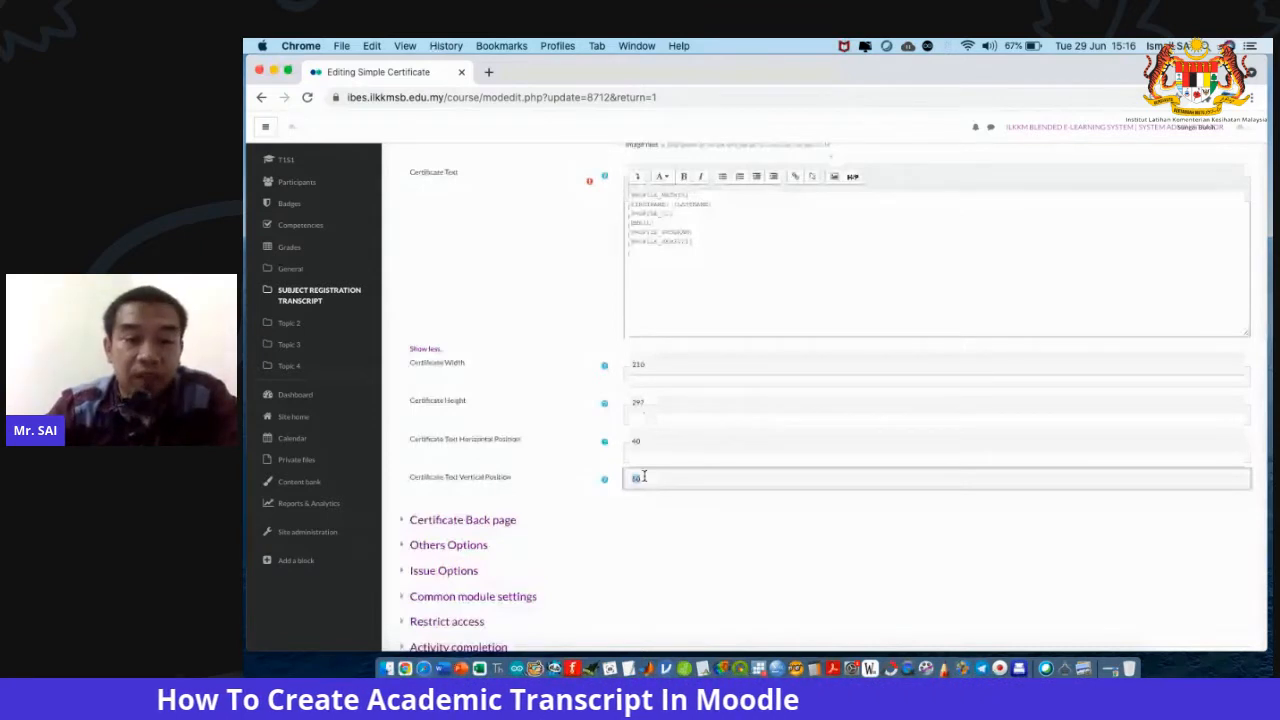
type("30")
double_click(649, 441)
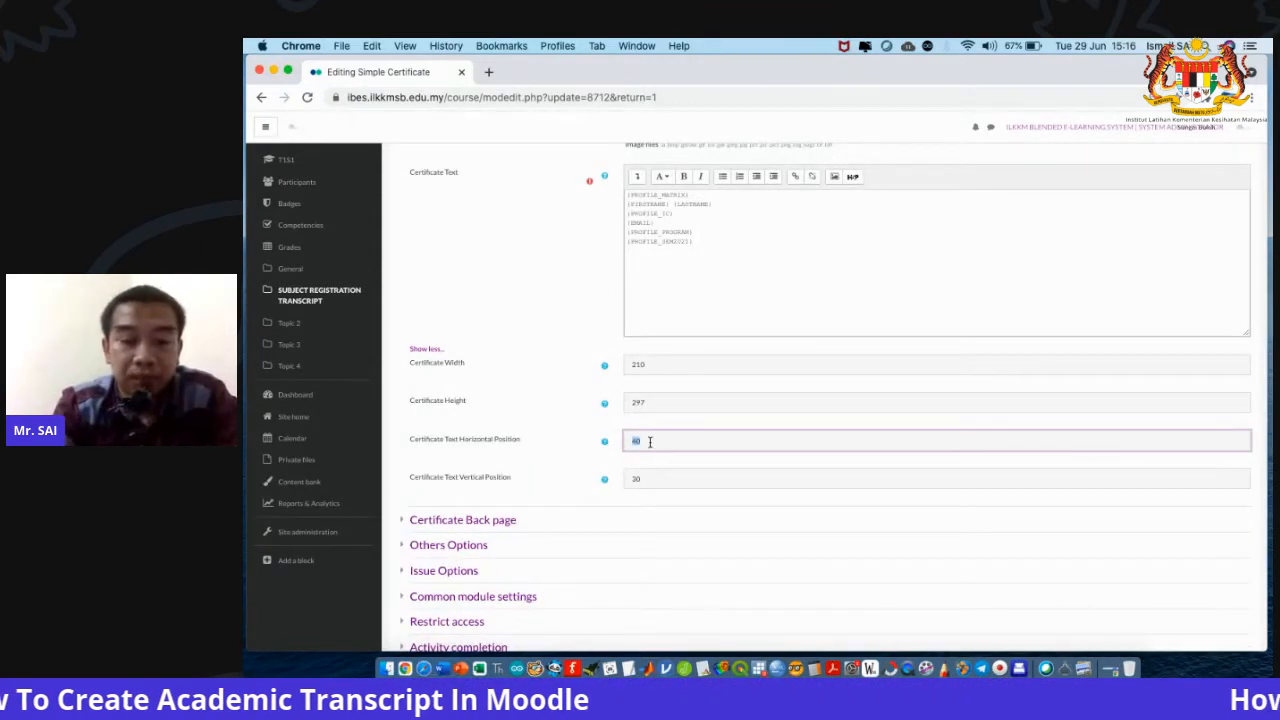
key("BackSpace")
type("30")
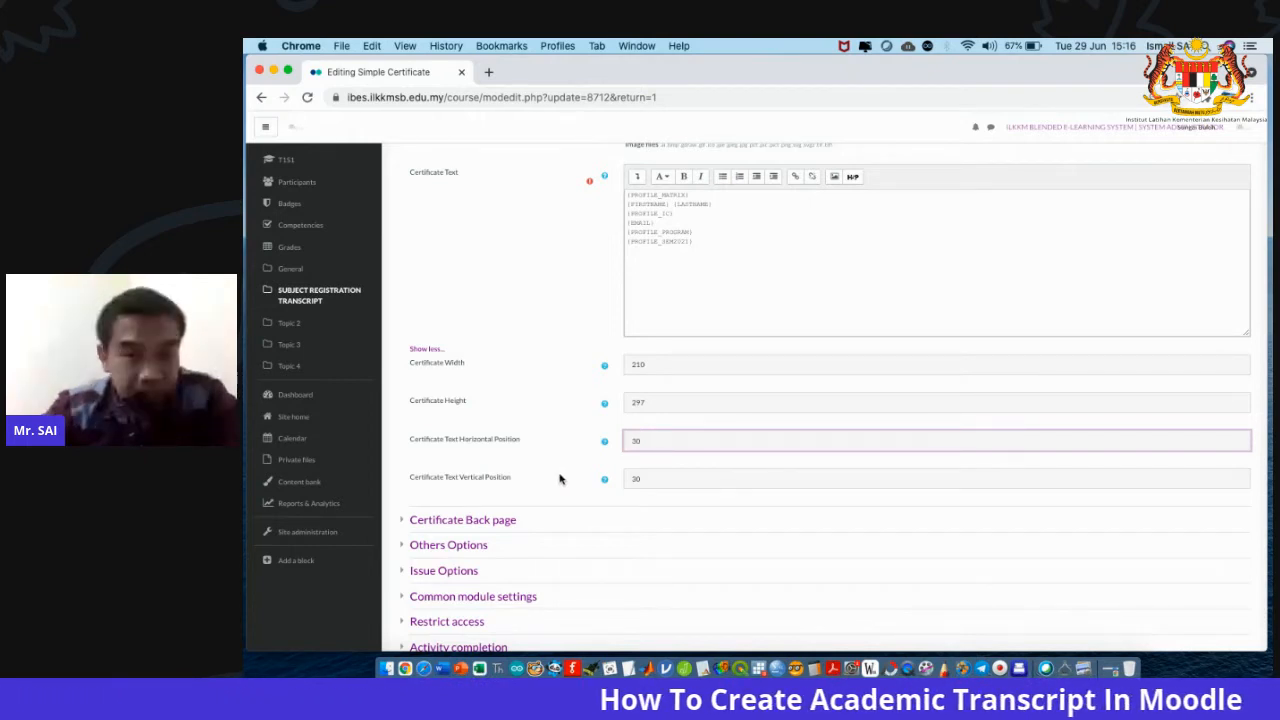
Expand the Others Options, Issue Options and Common module settings sections and review them.
left_click(448, 544)
scroll(610, 460, "down", 3)
left_click(446, 554)
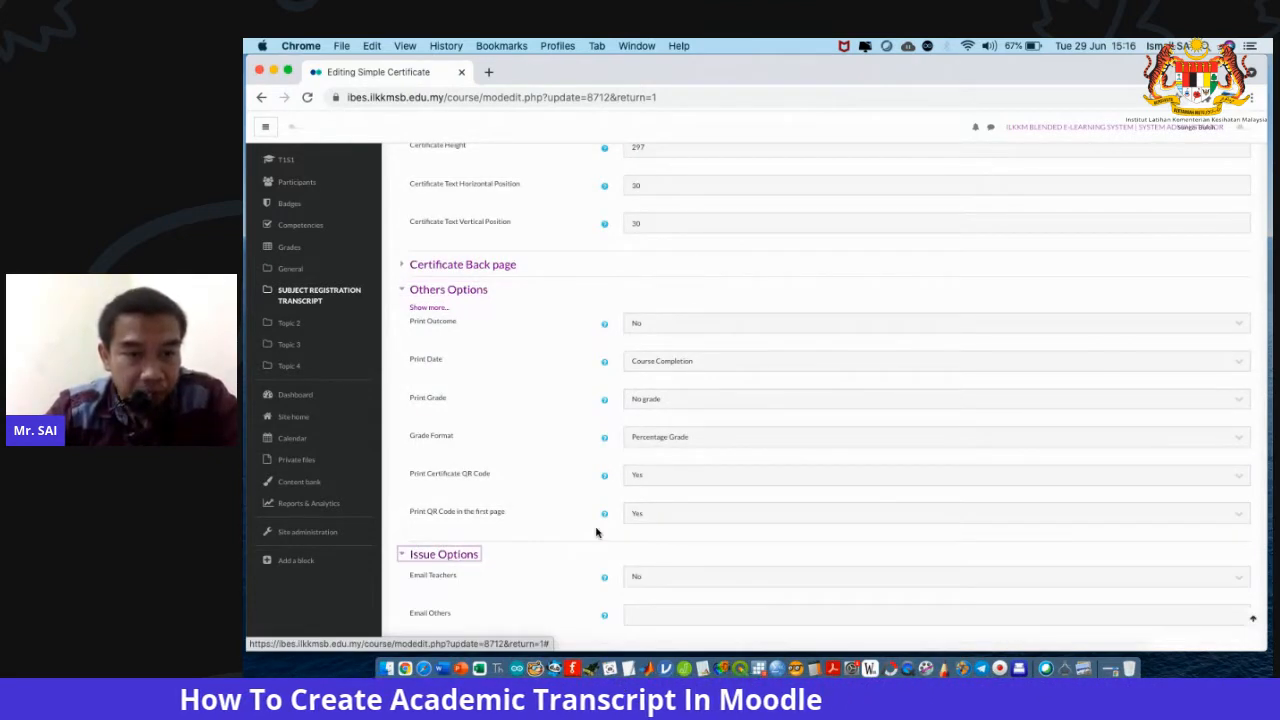
scroll(590, 525, "down", 5)
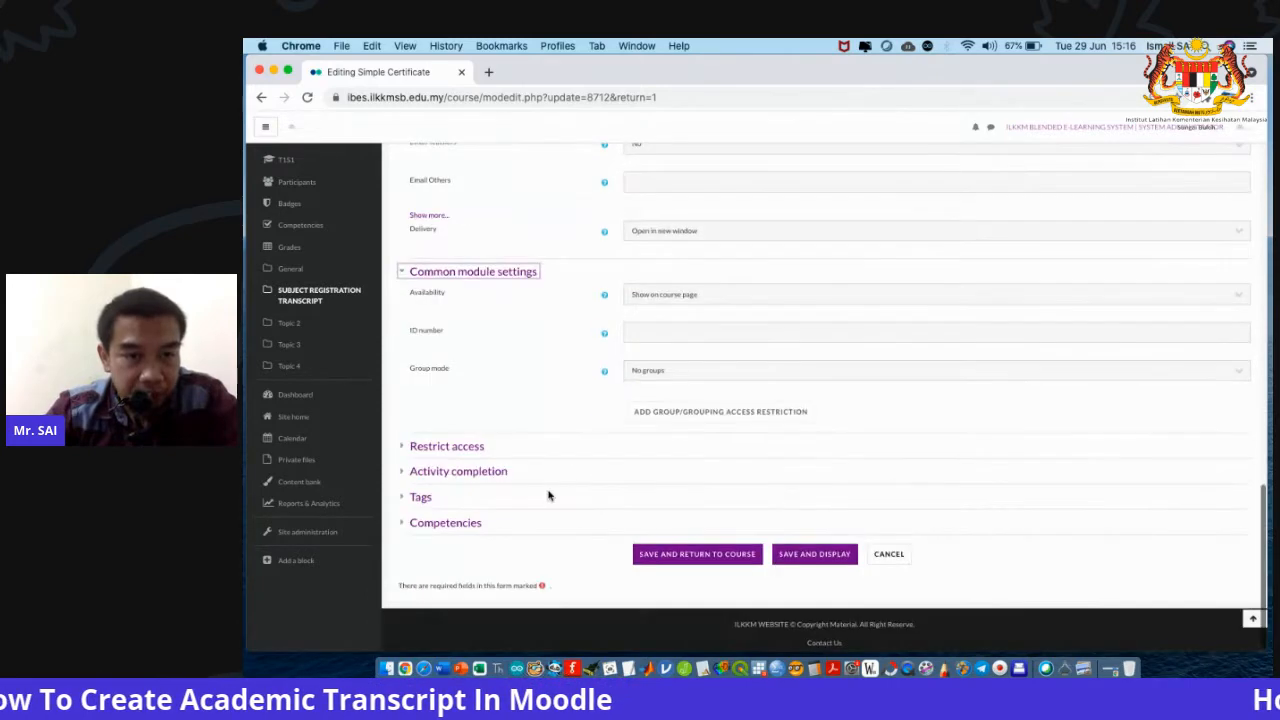
scroll(544, 420, "up", 3)
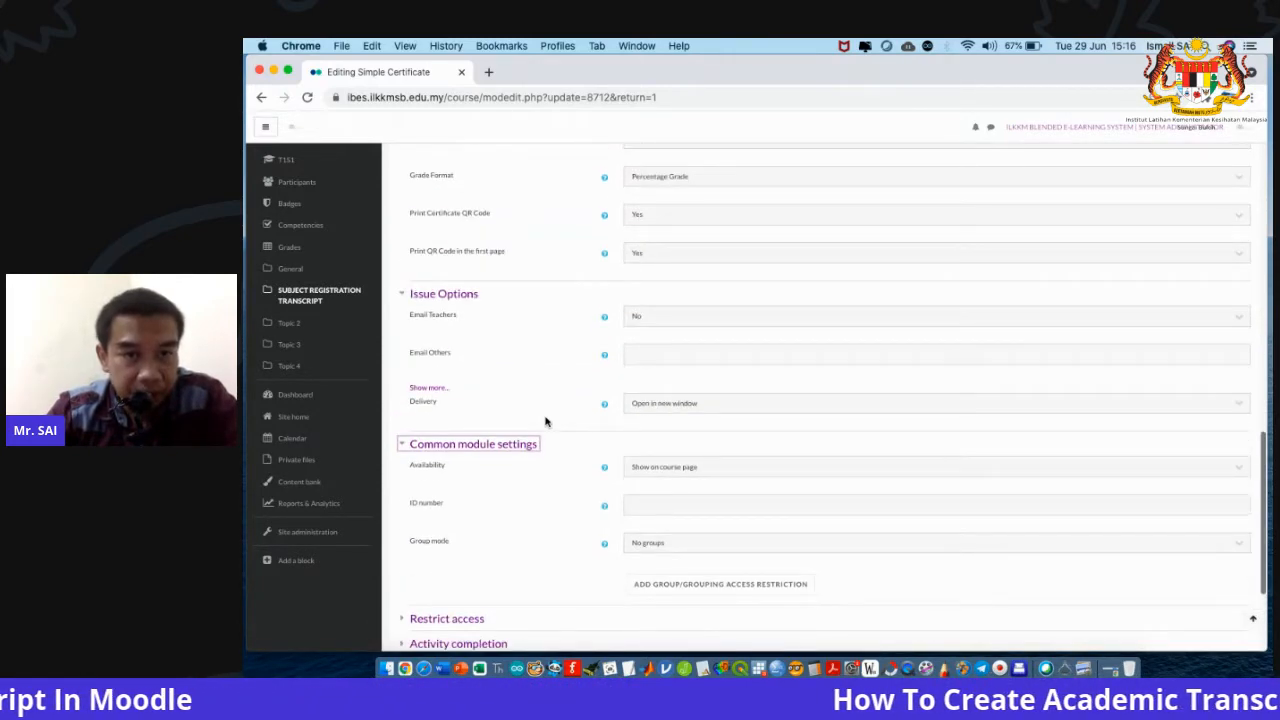
Set the certificate's Print Date option to Date Issued.
scroll(672, 272, "up", 3)
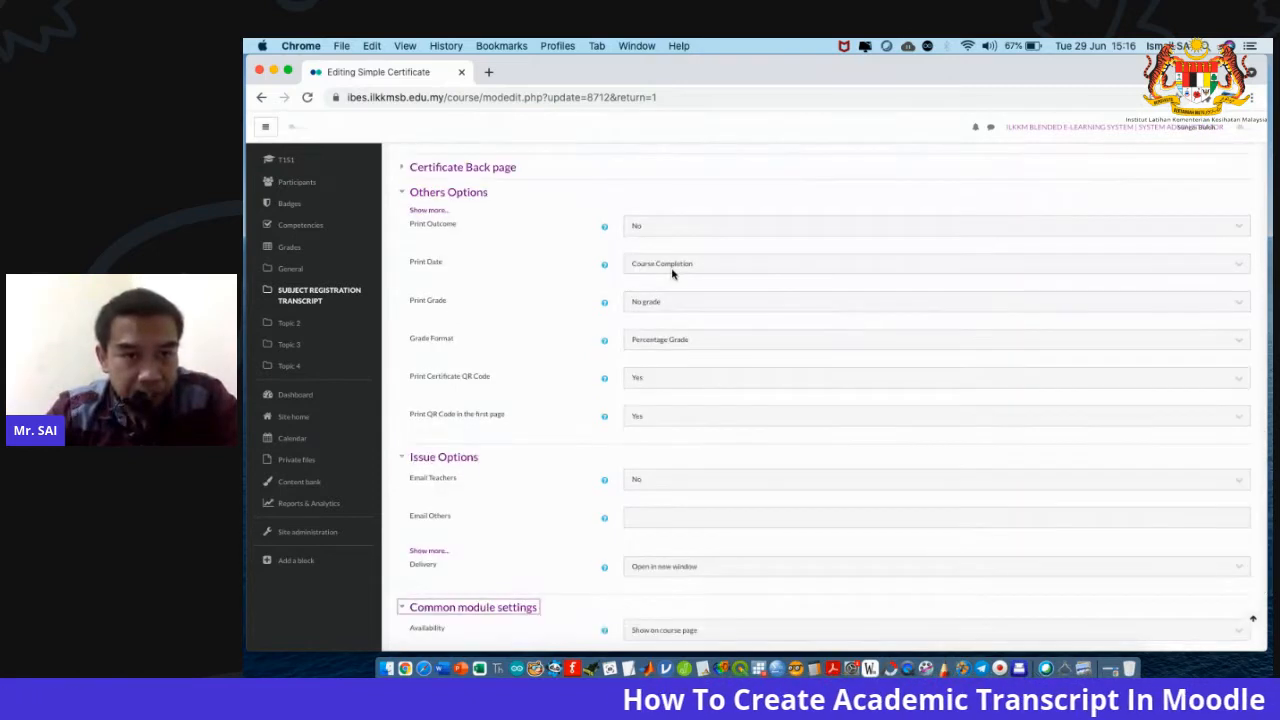
left_click(672, 272)
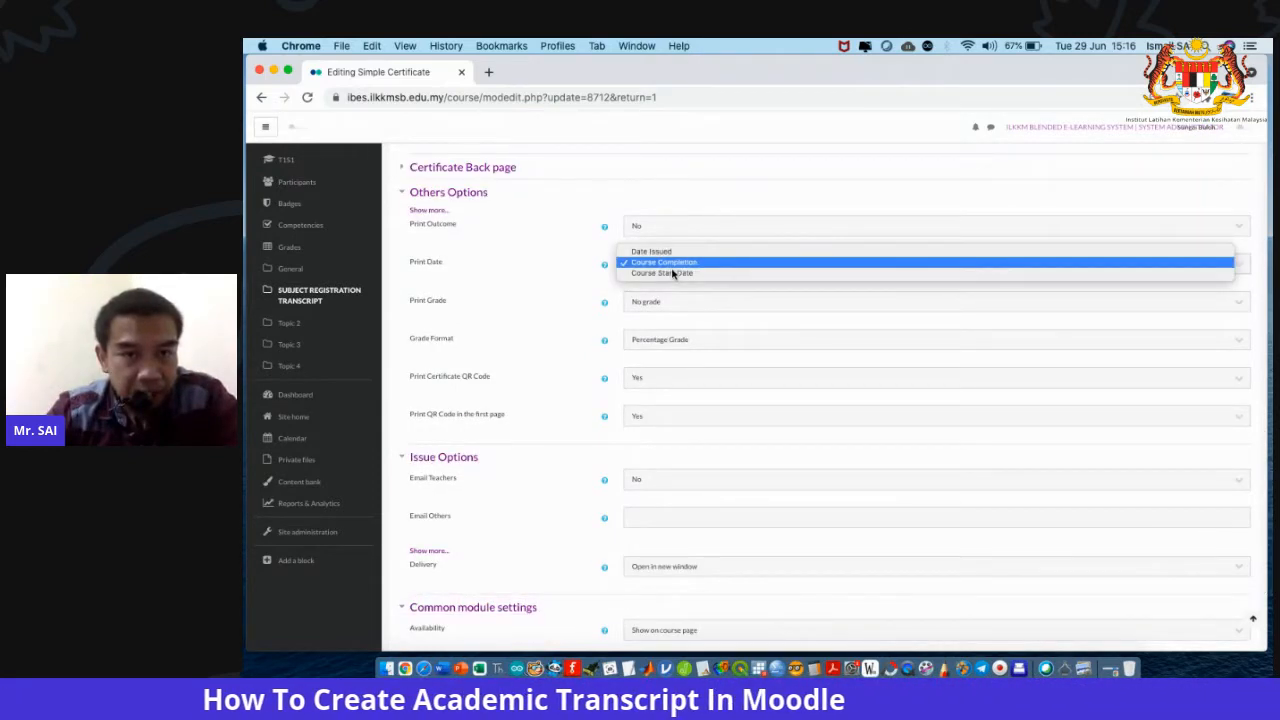
left_click(665, 252)
Reveal the additional Others Options, including the date format and QR code position settings.
scroll(466, 305, "up", 2)
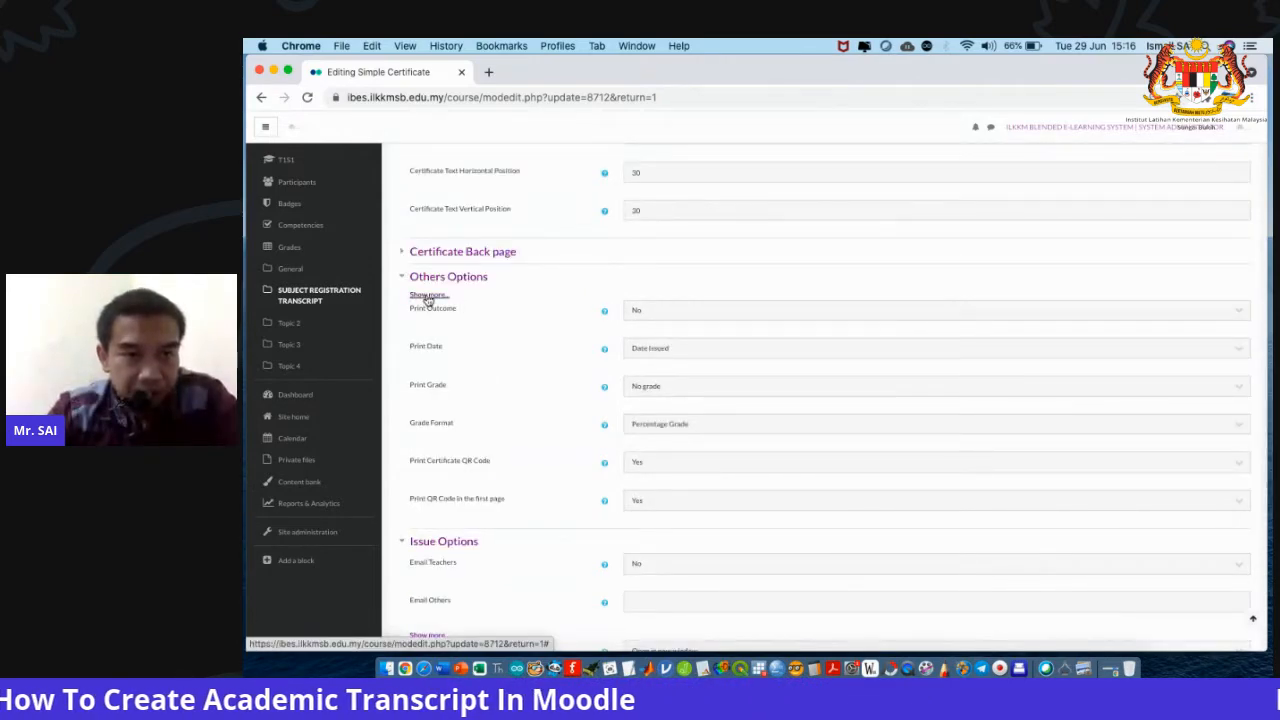
left_click(428, 297)
scroll(589, 387, "down", 2)
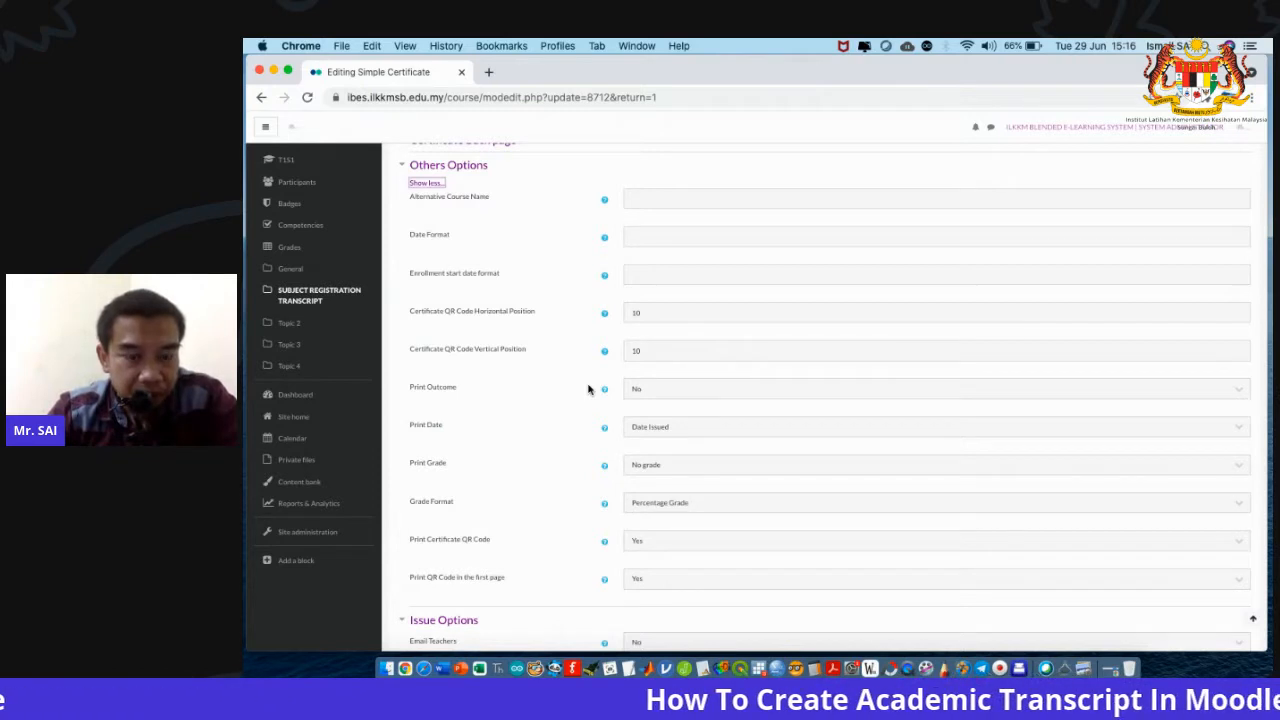
scroll(588, 389, "up", 2)
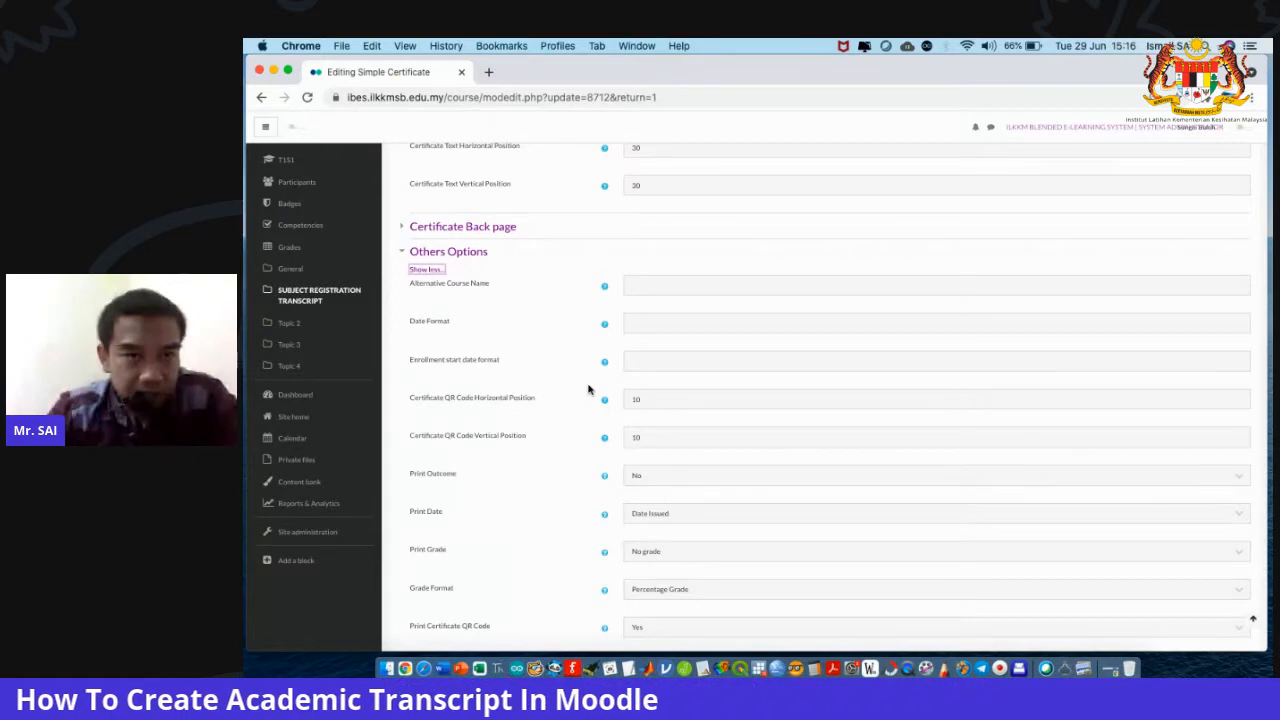
Save the certificate settings, then generate a test certificate and check its text, date and QR code placement from header to footer.
left_click(824, 553)
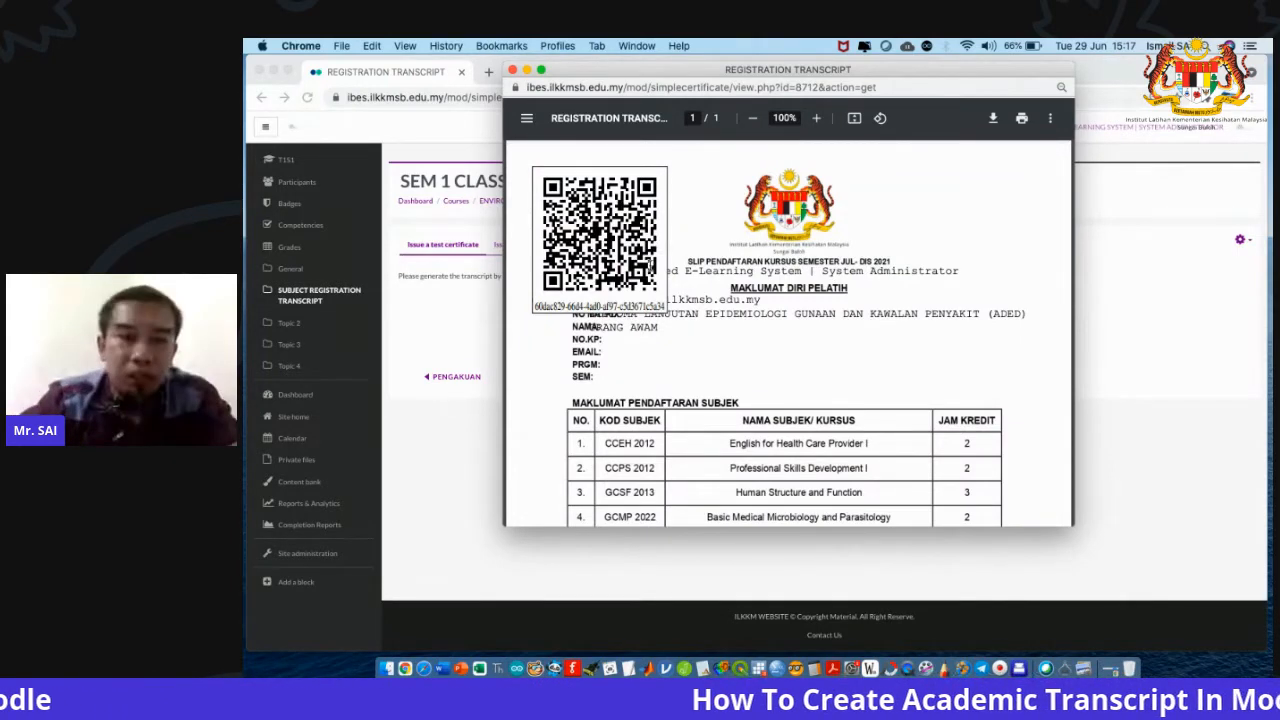
scroll(651, 265, "down", 5)
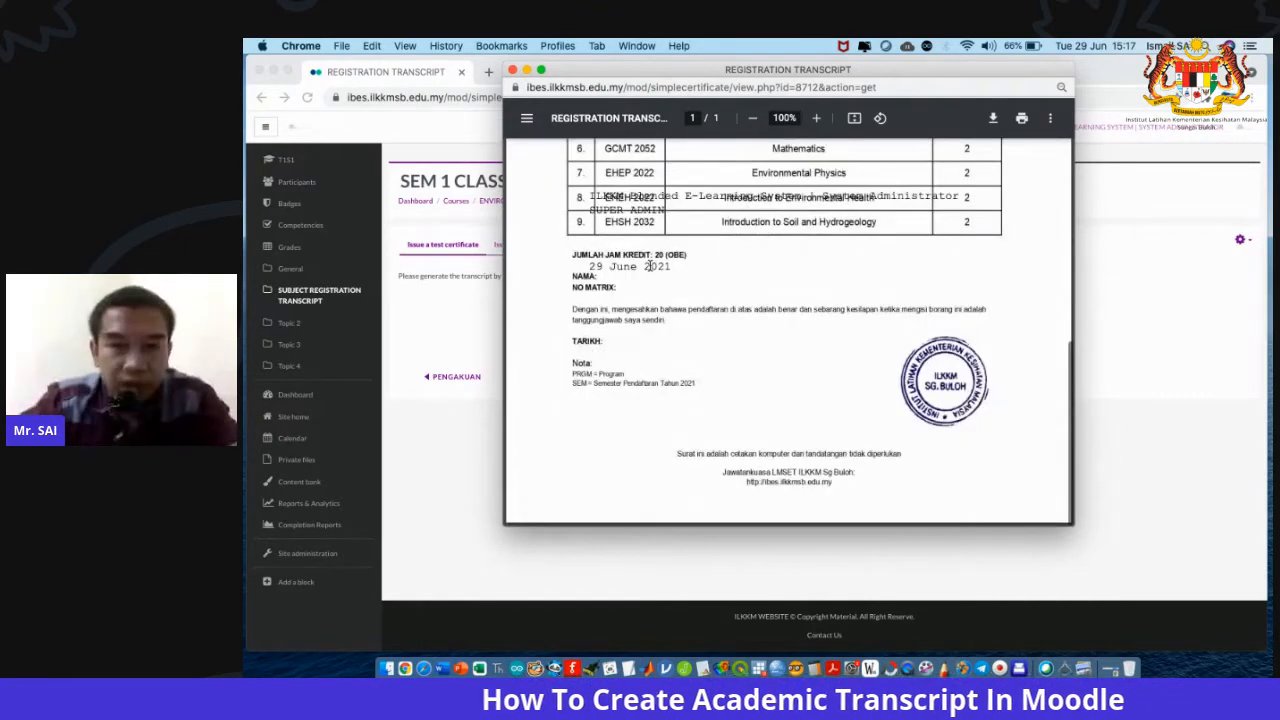
scroll(651, 265, "up", 3)
scroll(651, 265, "up", 3)
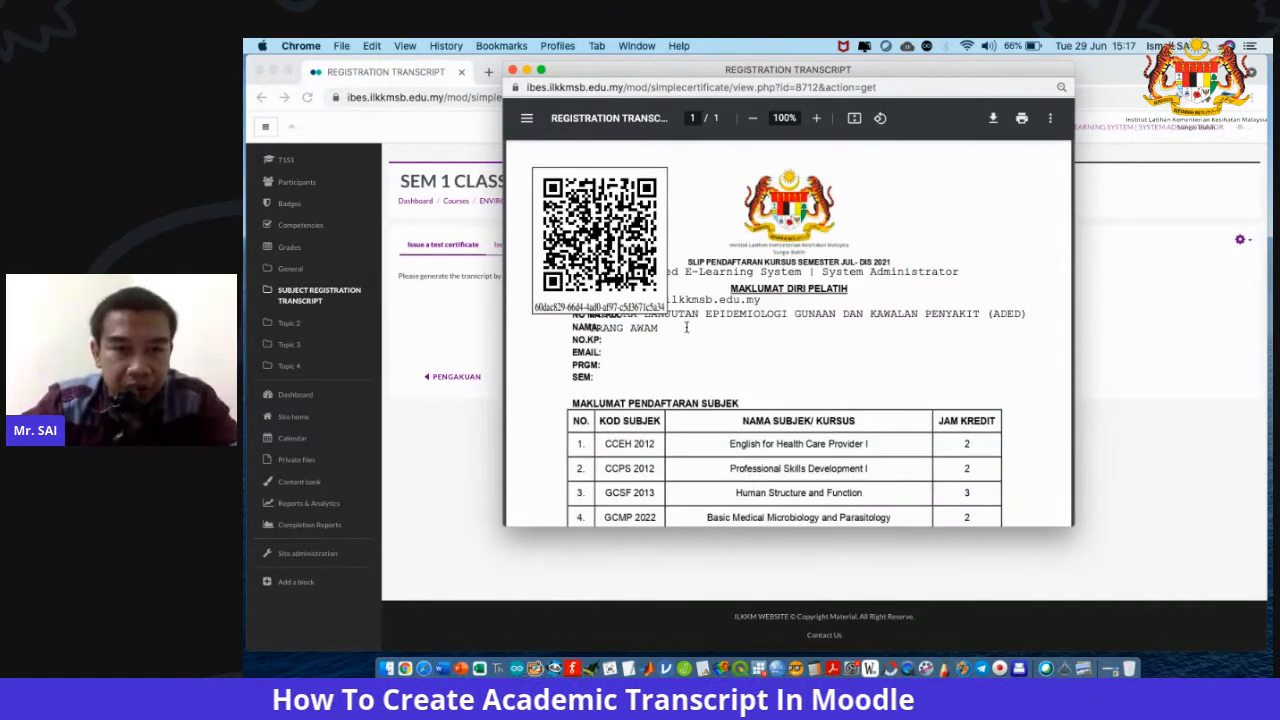
left_click(512, 69)
Reopen the REGISTRATION TRANSCRIPT certificate's settings and reveal the additional design options.
left_click(1243, 244)
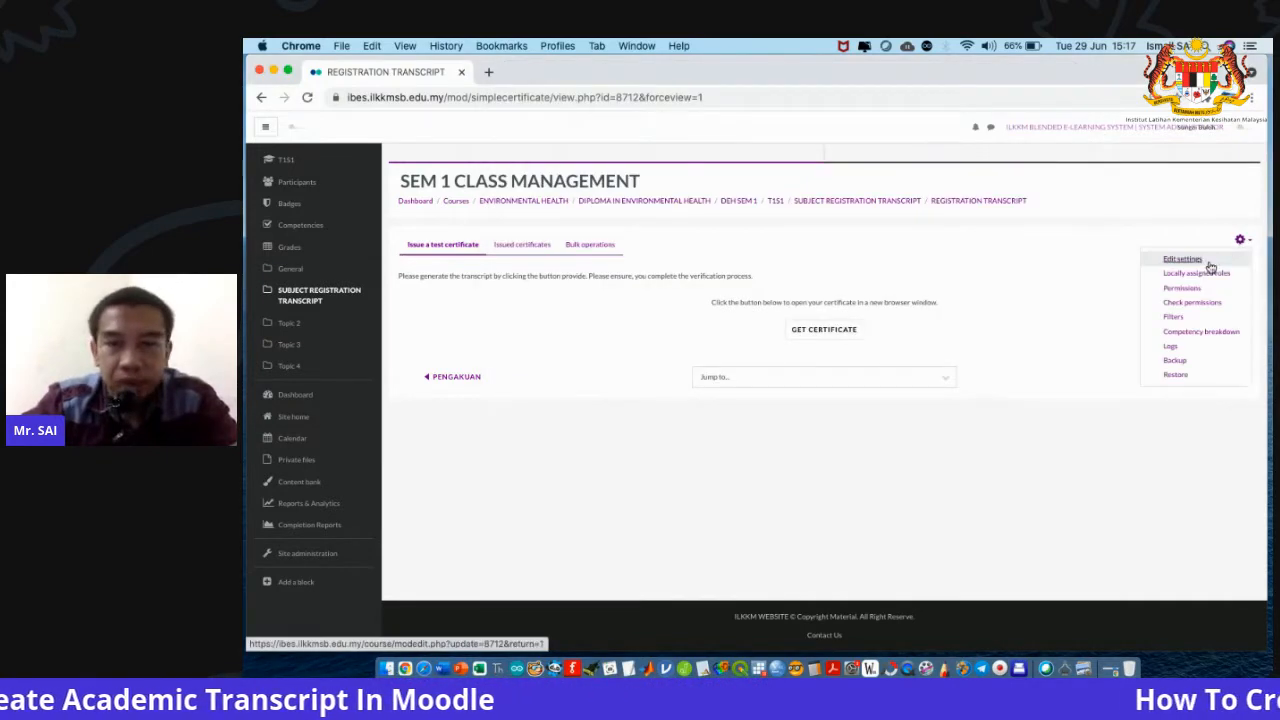
left_click(1208, 262)
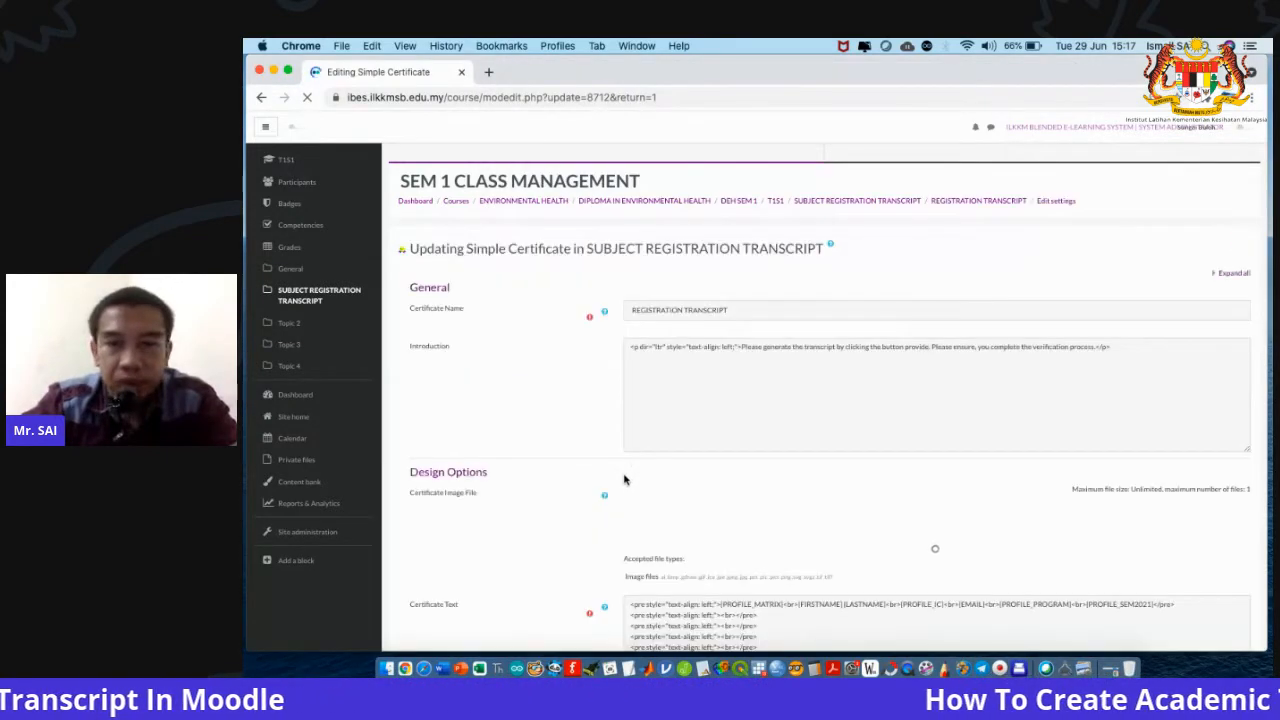
scroll(622, 470, "down", 6)
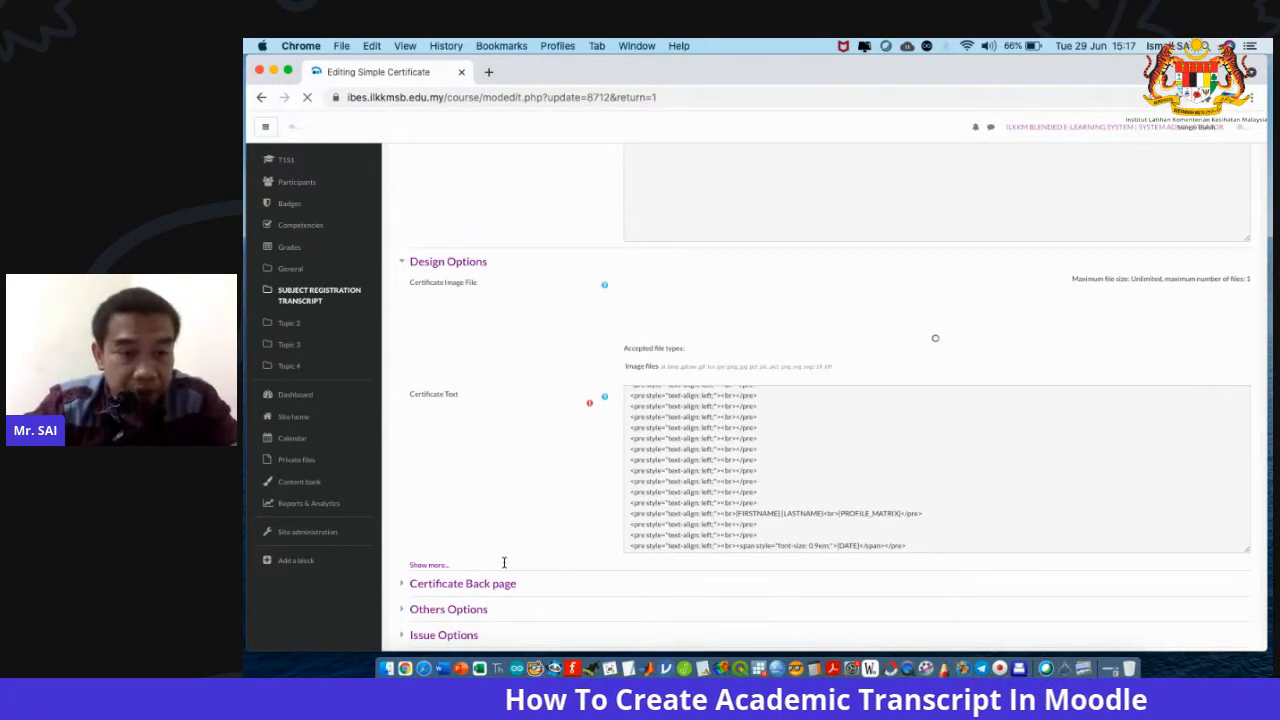
left_click(429, 565)
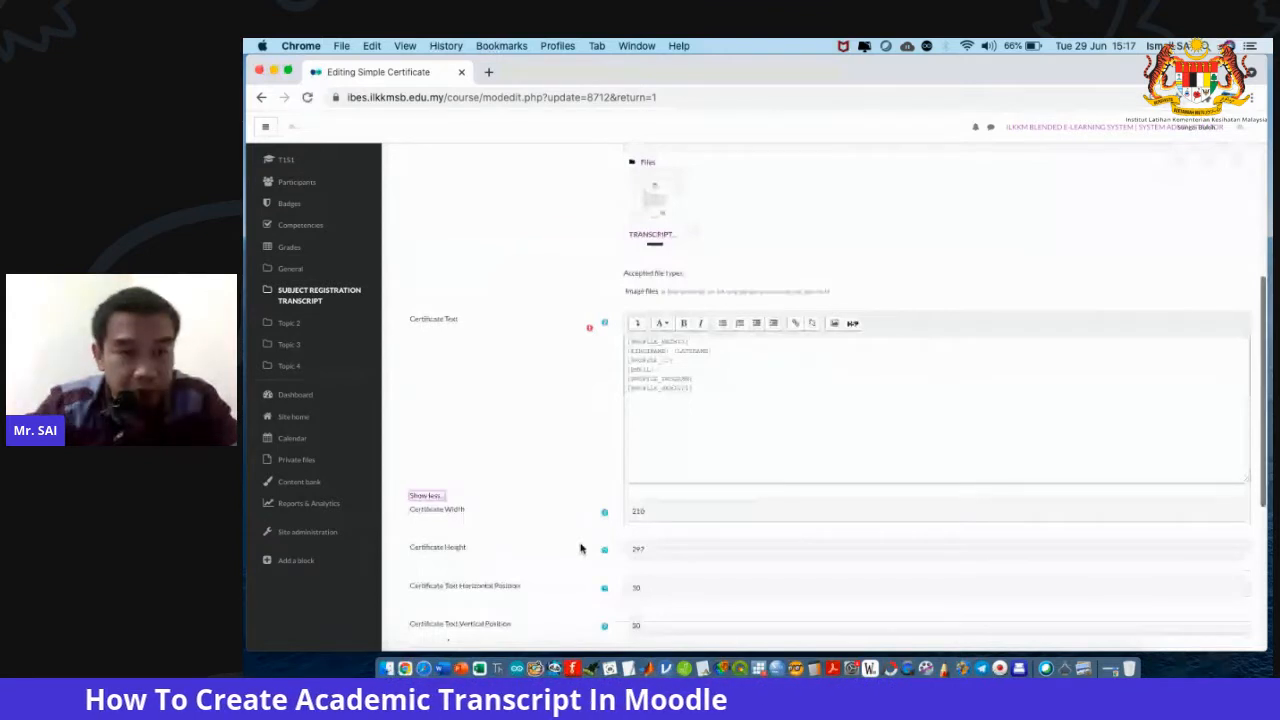
Set both the horizontal and vertical certificate text positions to 50.
scroll(580, 548, "down", 4)
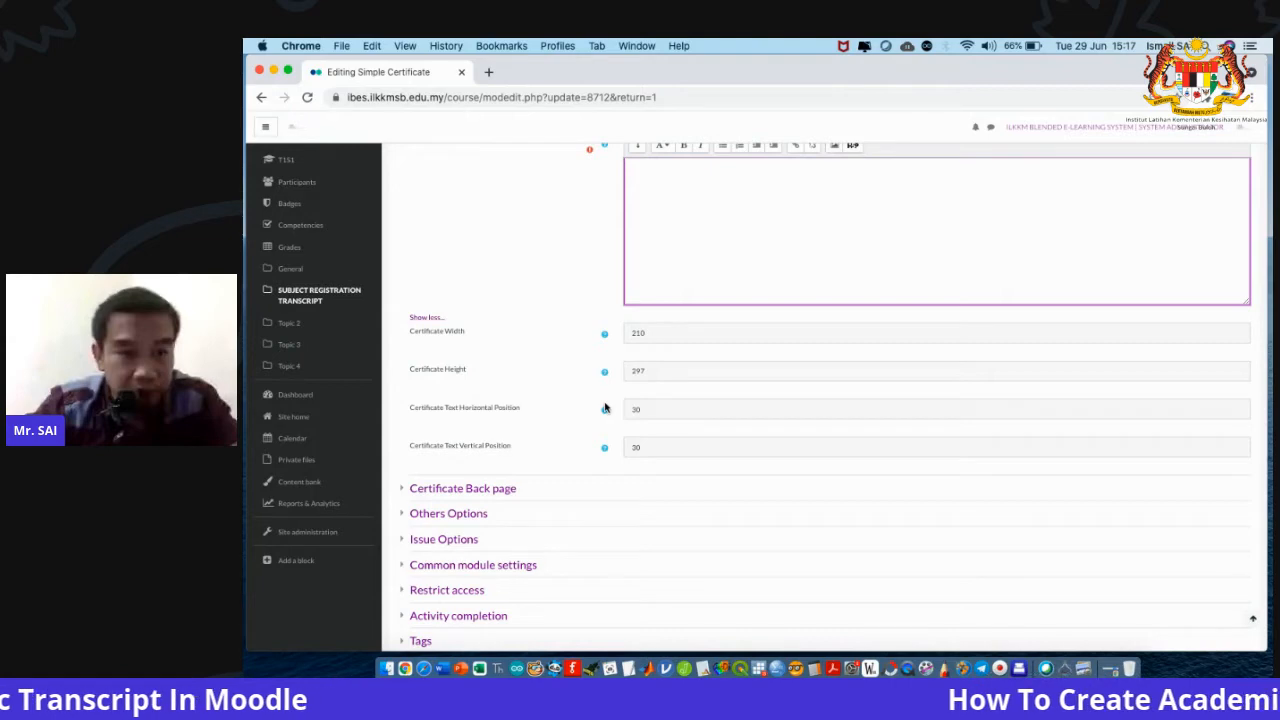
double_click(643, 406)
type("50")
key("Tab")
key("BackSpace")
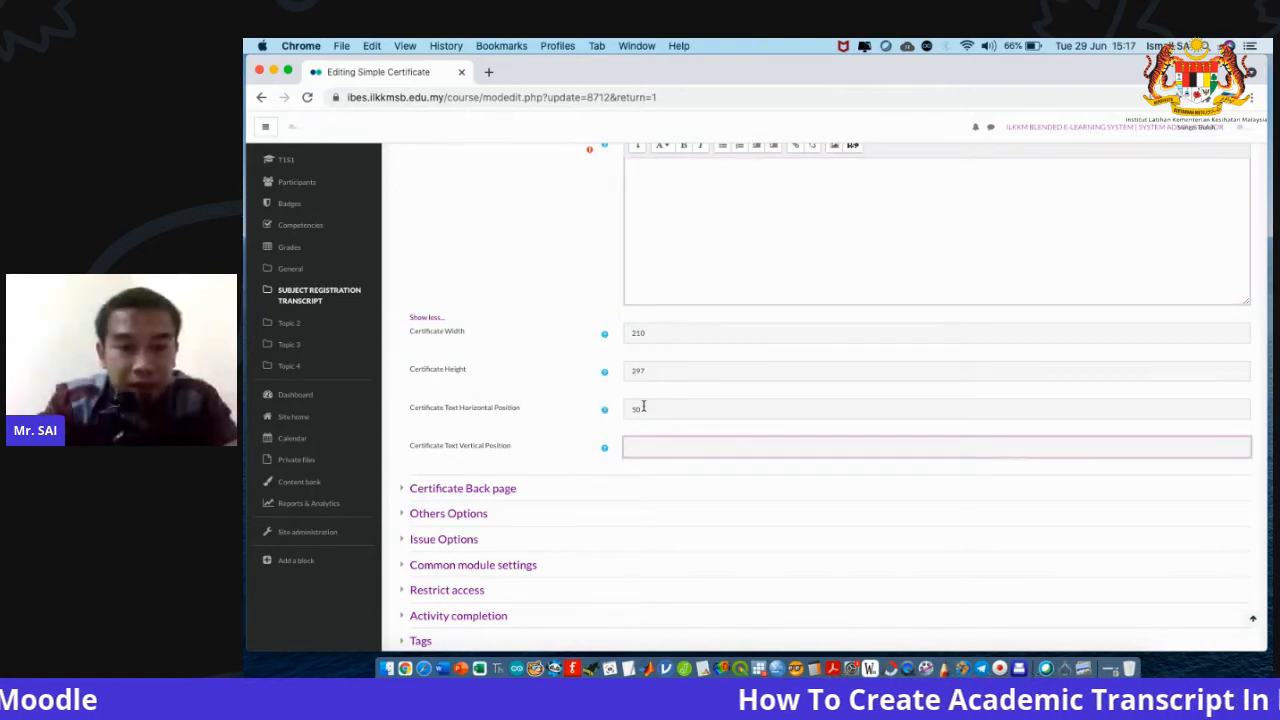
type("50")
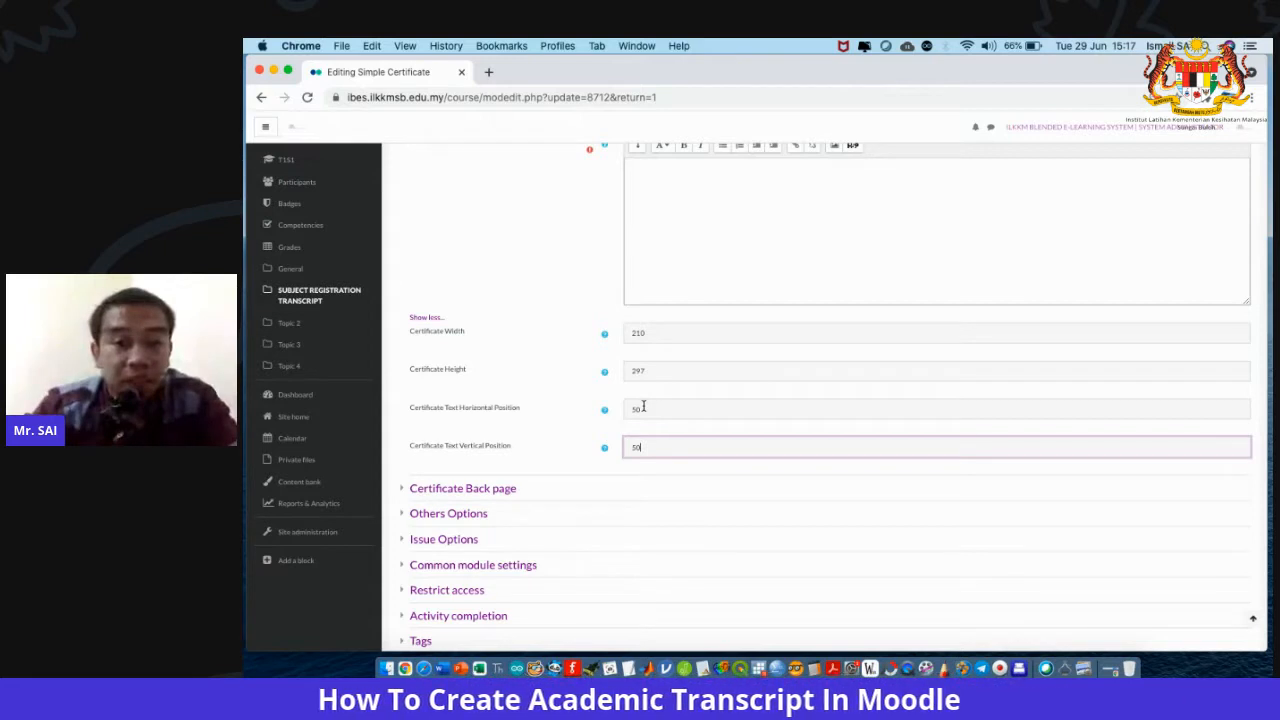
double_click(645, 410)
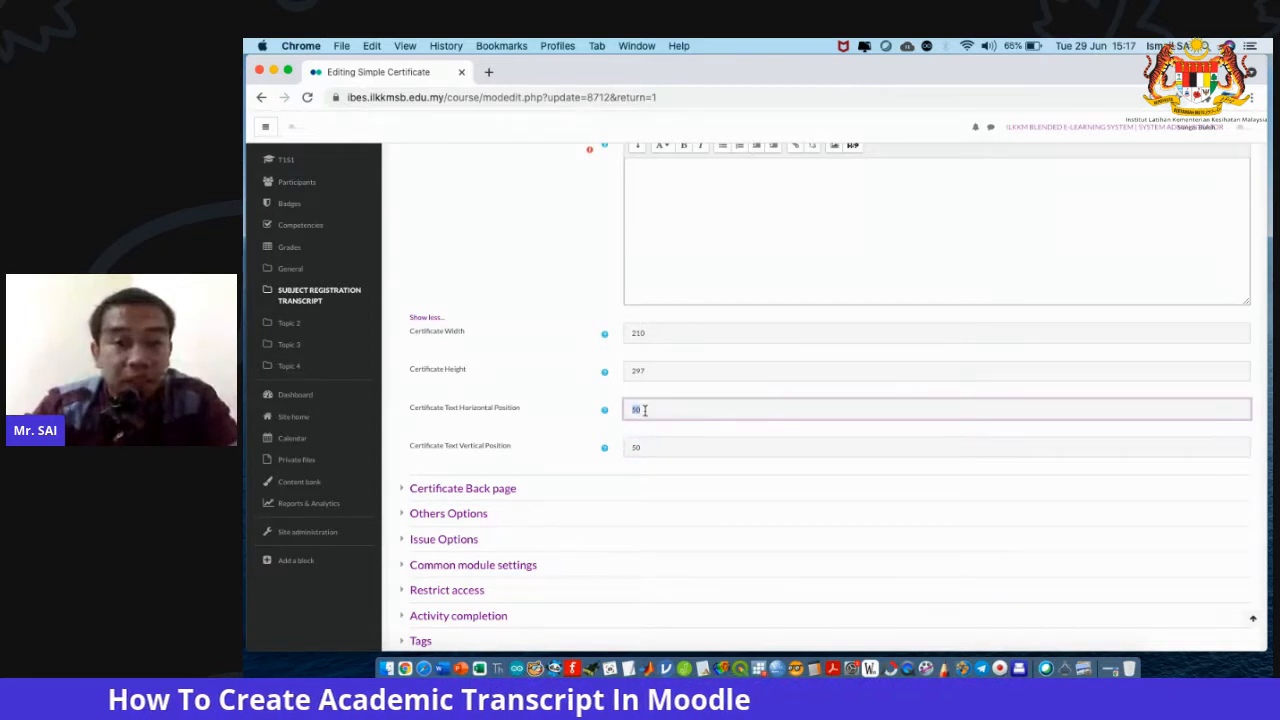
key("Tab")
scroll(568, 443, "down", 2)
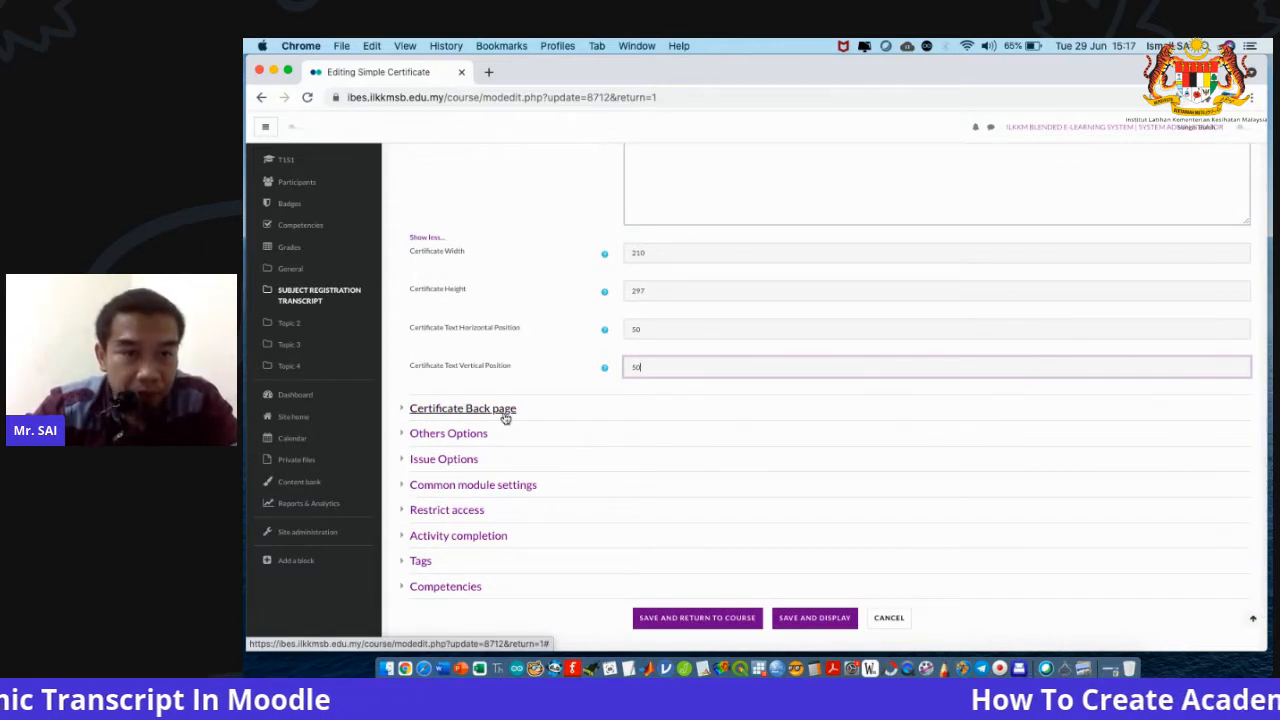
Expand the Certificate Back page section and review its settings alongside the design options.
left_click(504, 413)
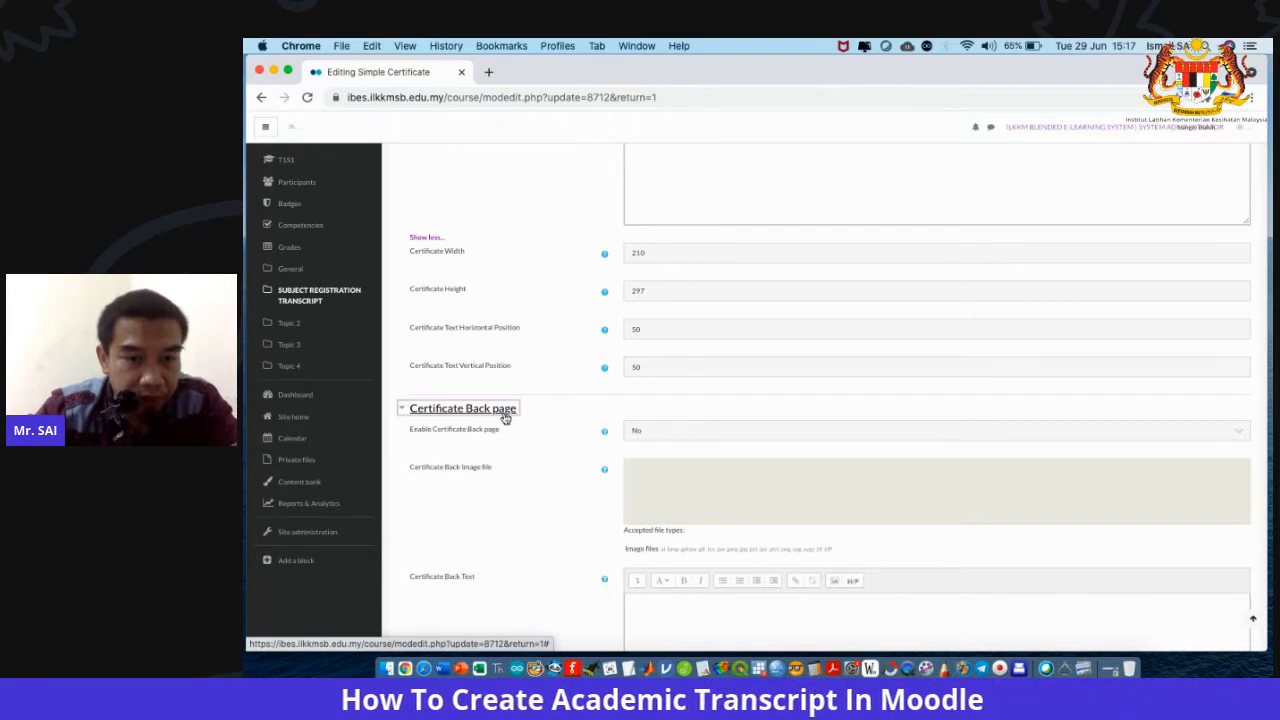
scroll(596, 416, "down", 2)
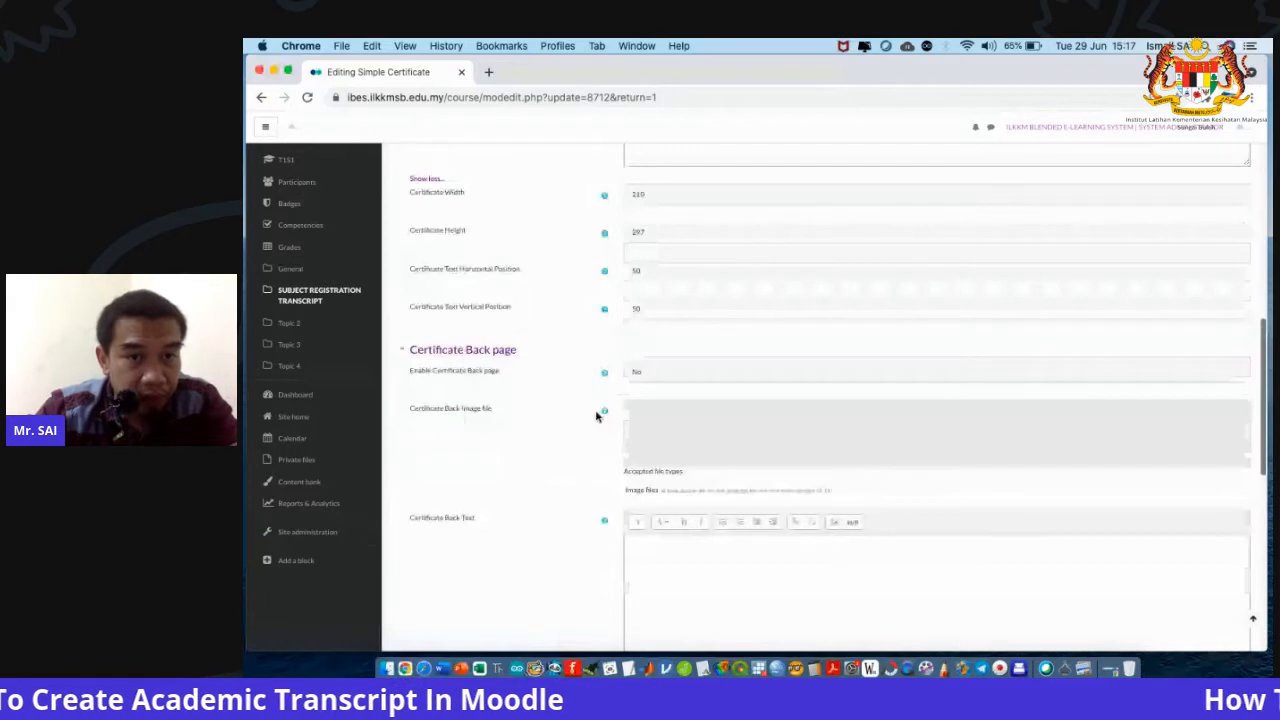
scroll(596, 416, "up", 5)
scroll(596, 416, "down", 2)
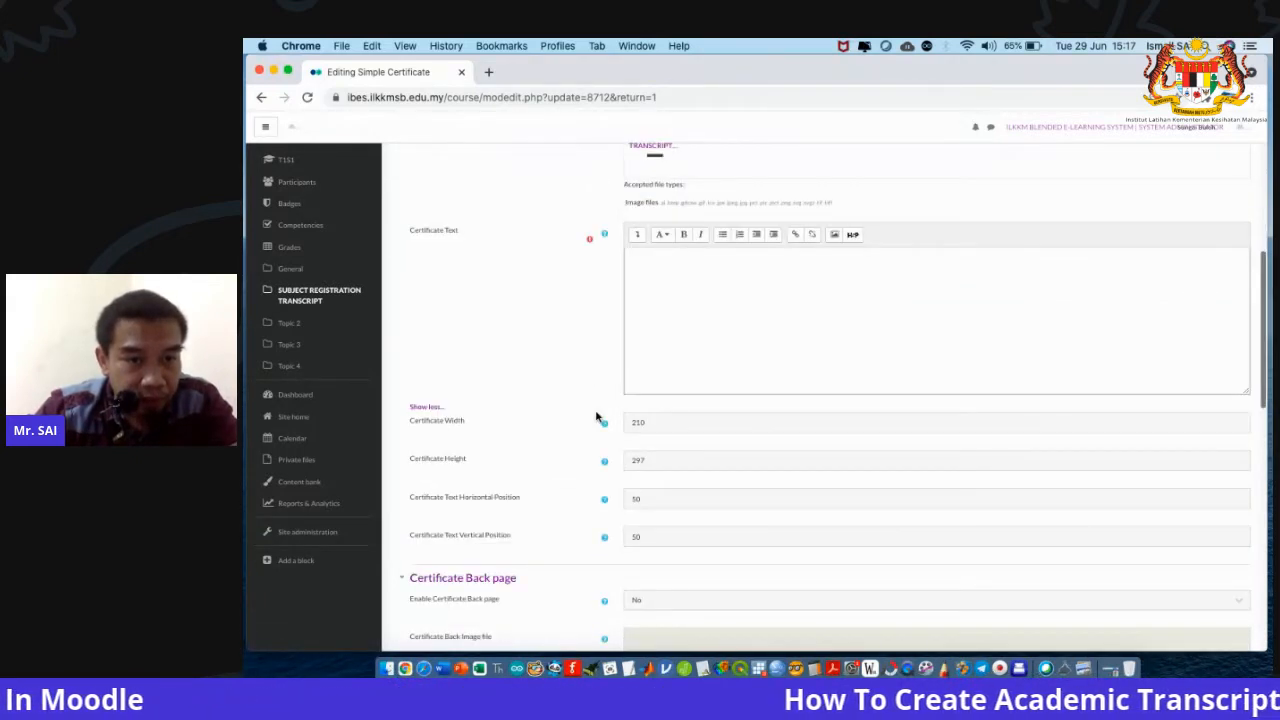
In Others Options, set the certificate QR code's horizontal and vertical positions to 5 and save the certificate.
scroll(661, 449, "down", 10)
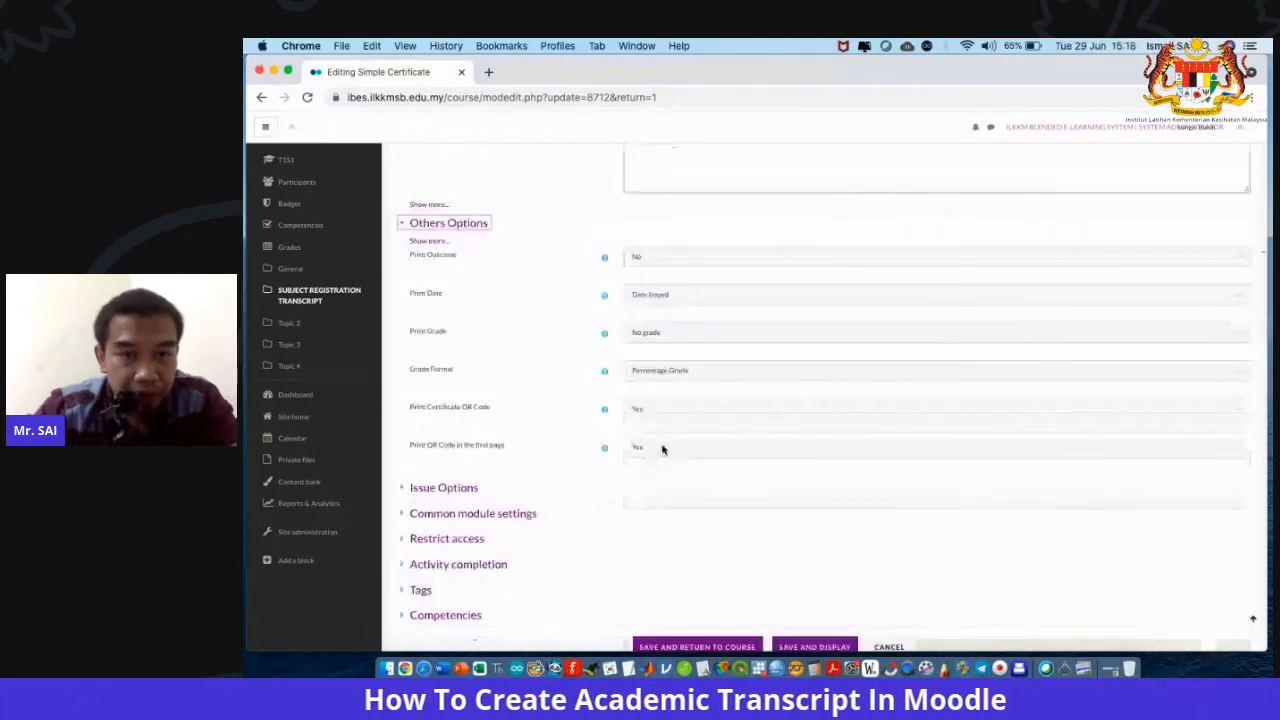
scroll(597, 399, "up", 3)
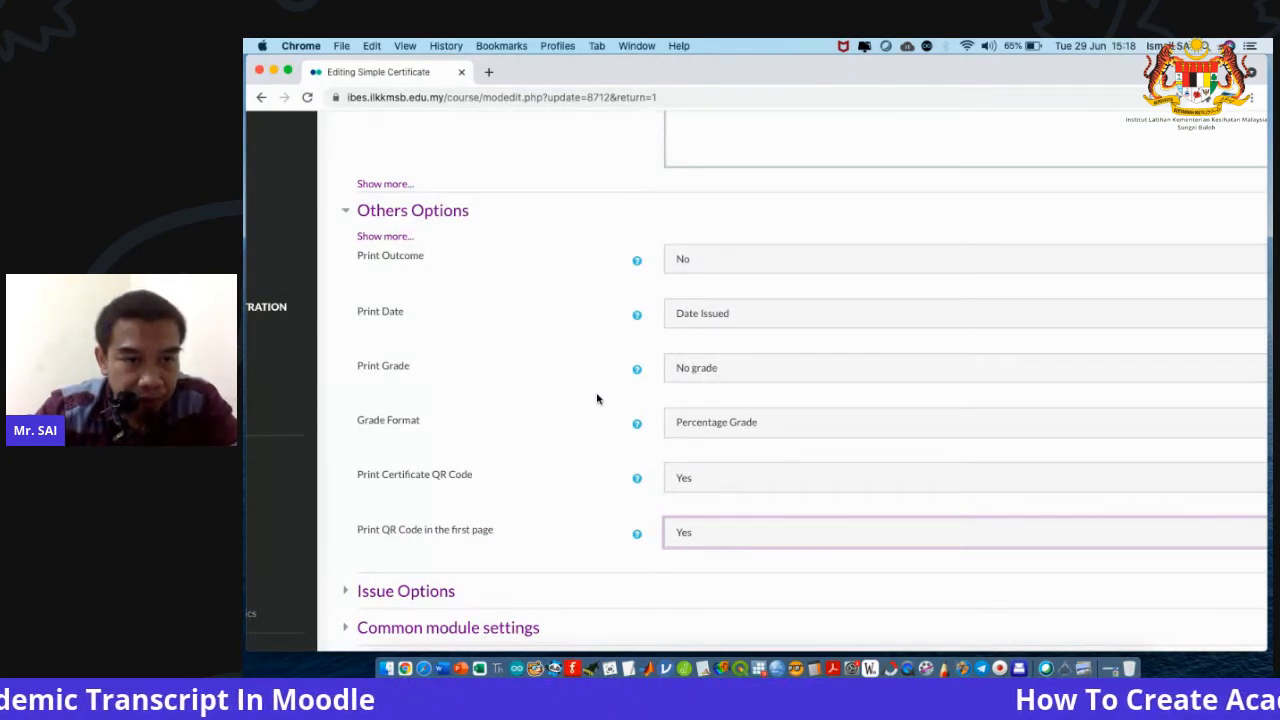
double_click(703, 429)
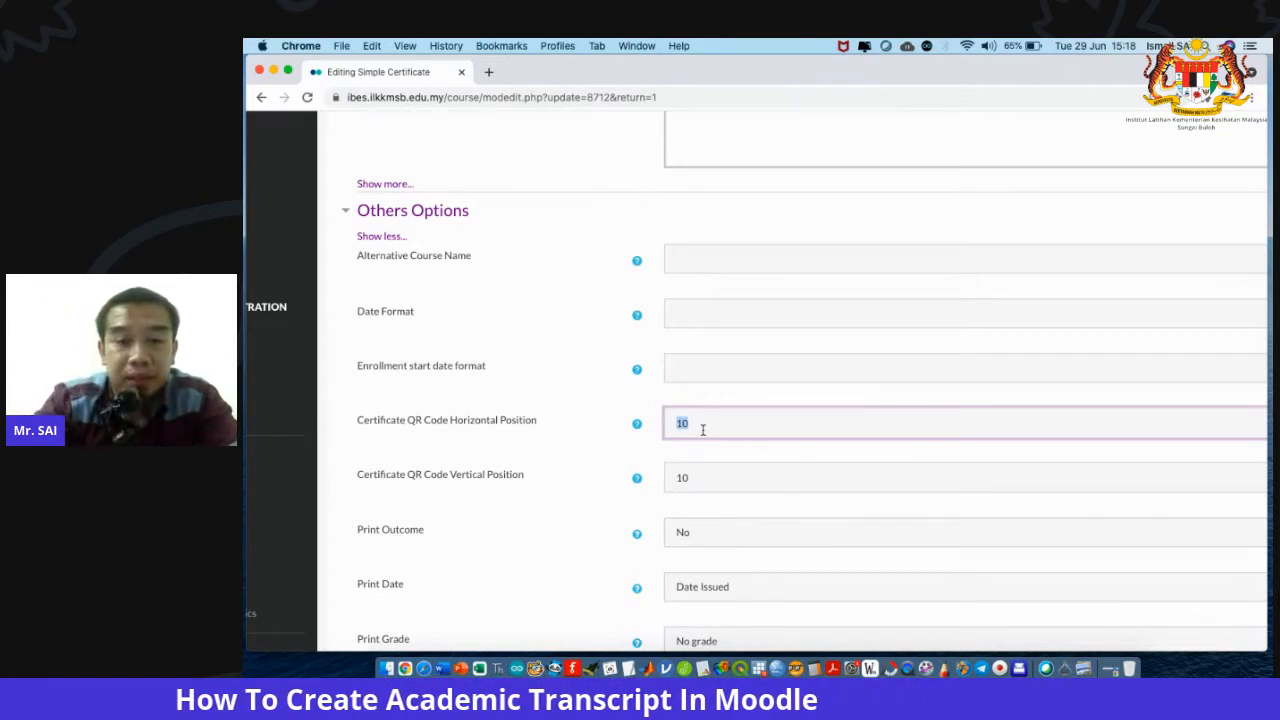
type("5")
key("Tab")
type("5")
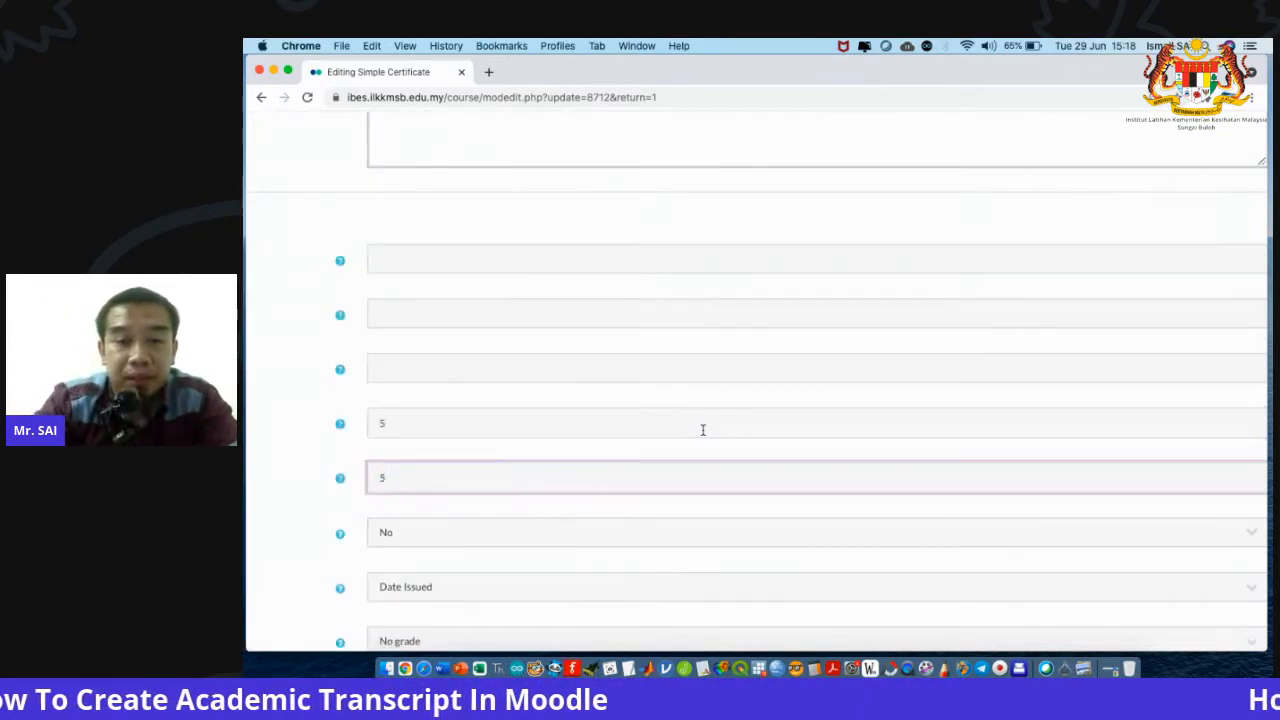
scroll(703, 430, "down", 5)
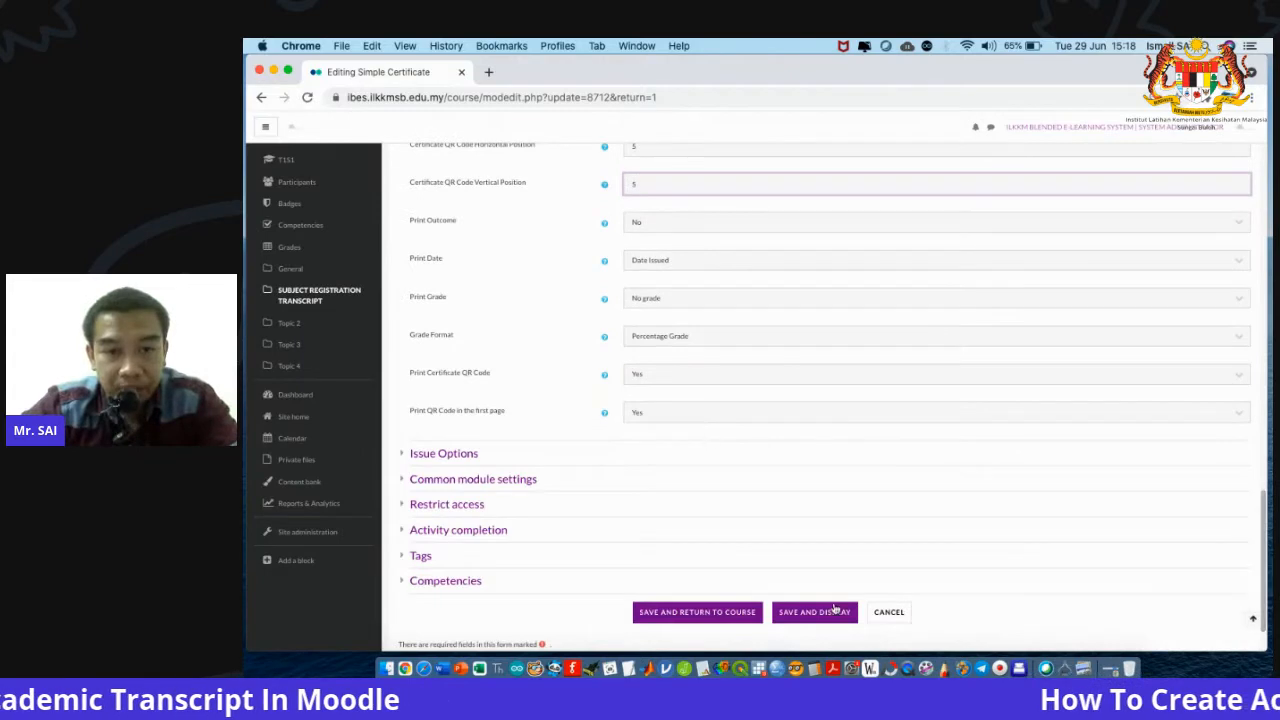
left_click(835, 610)
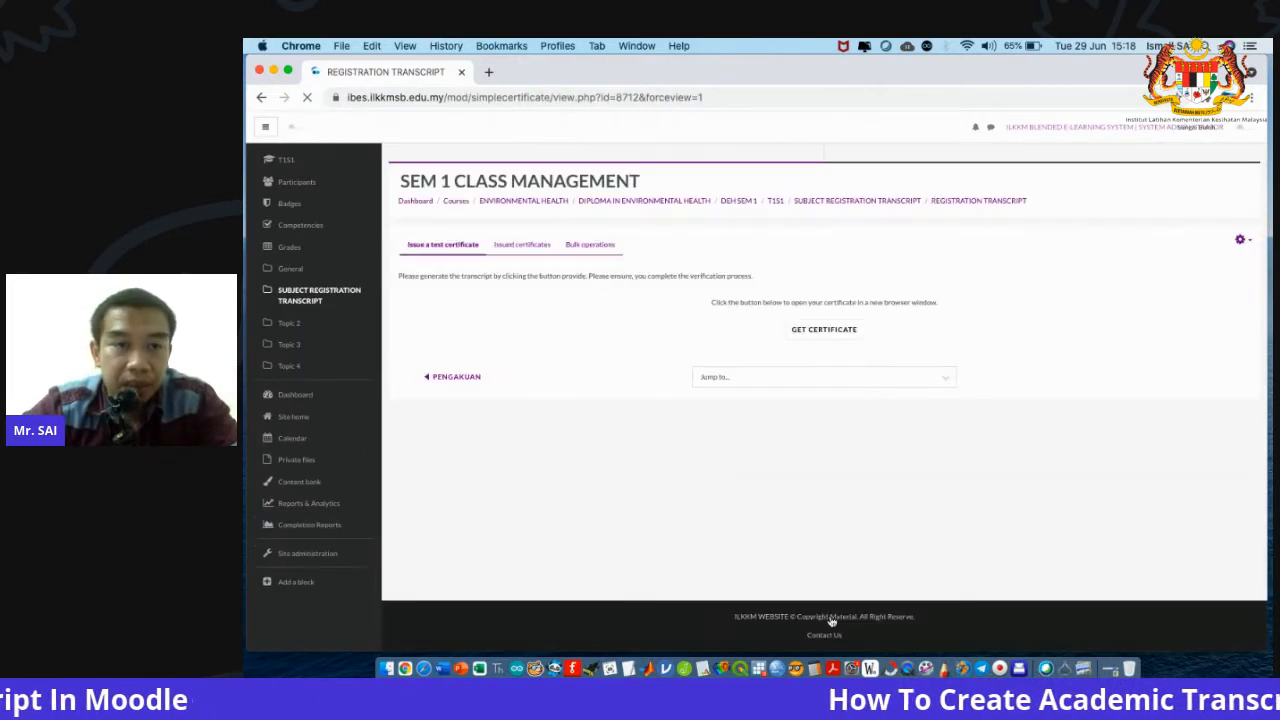
Generate a test certificate and check the alignment of the trainee details, QR code, name, matrix number and date.
left_click(837, 332)
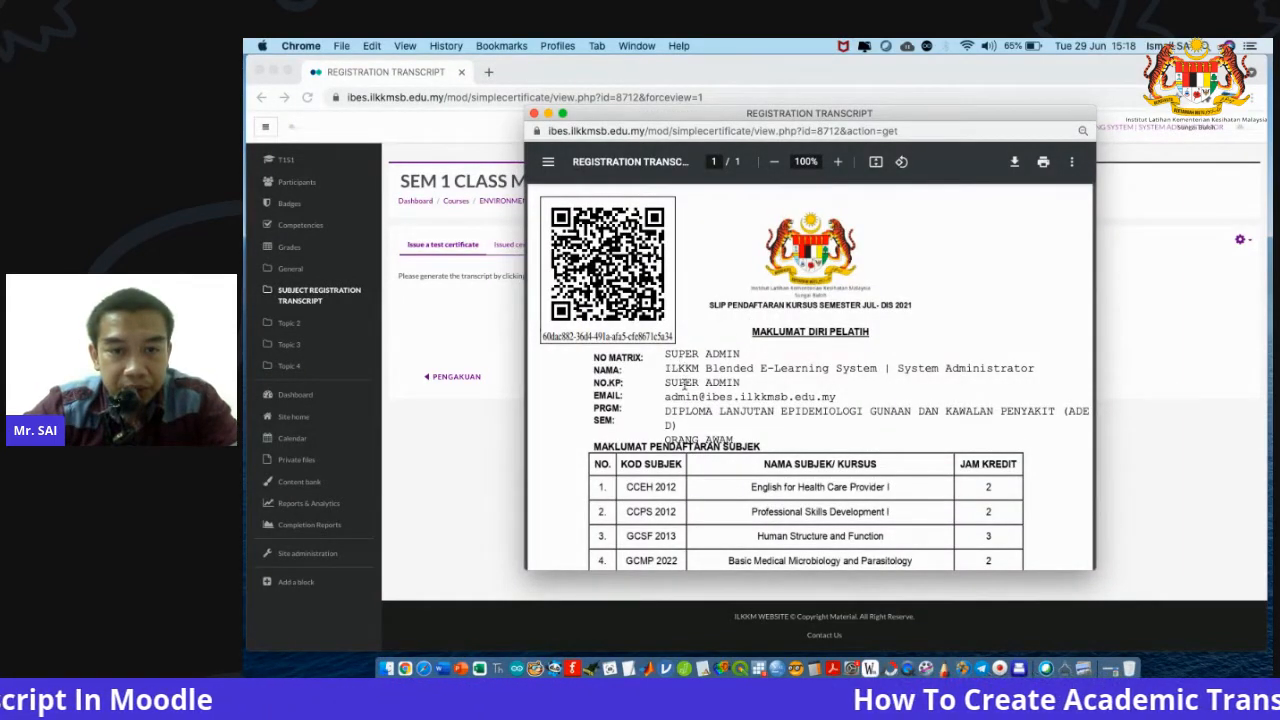
scroll(686, 390, "down", 8)
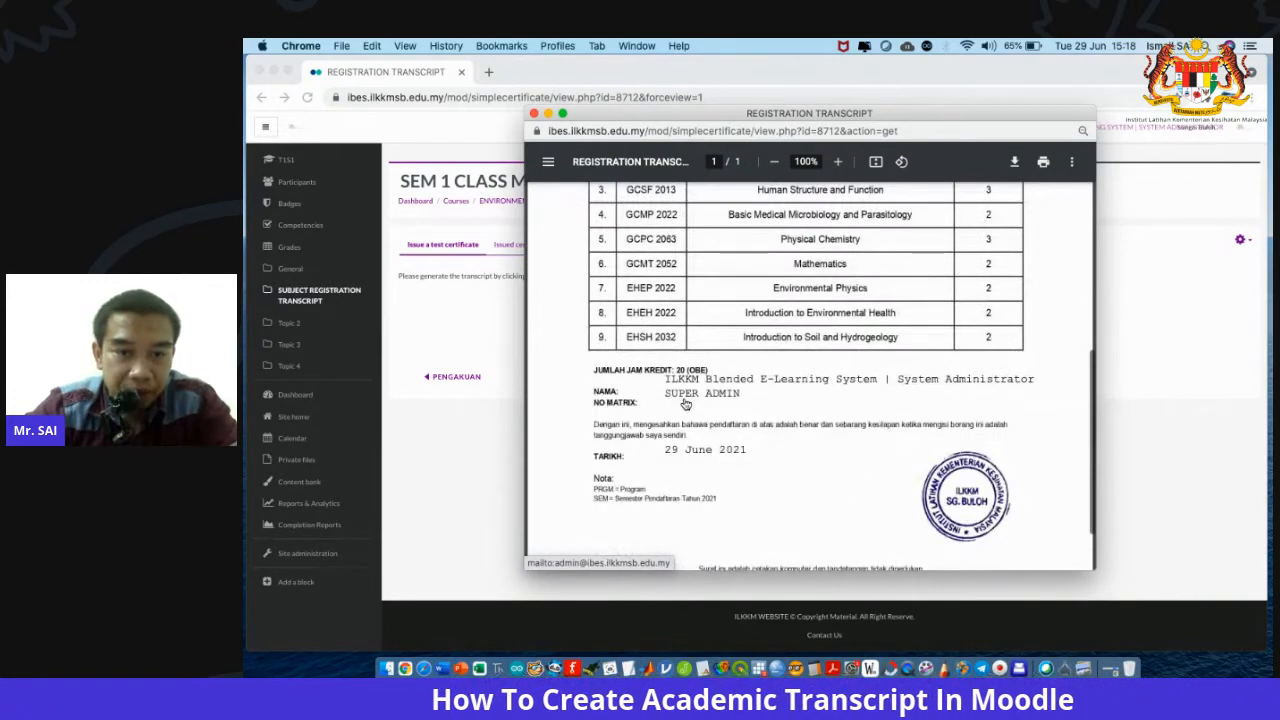
left_click_drag(663, 450, 741, 456)
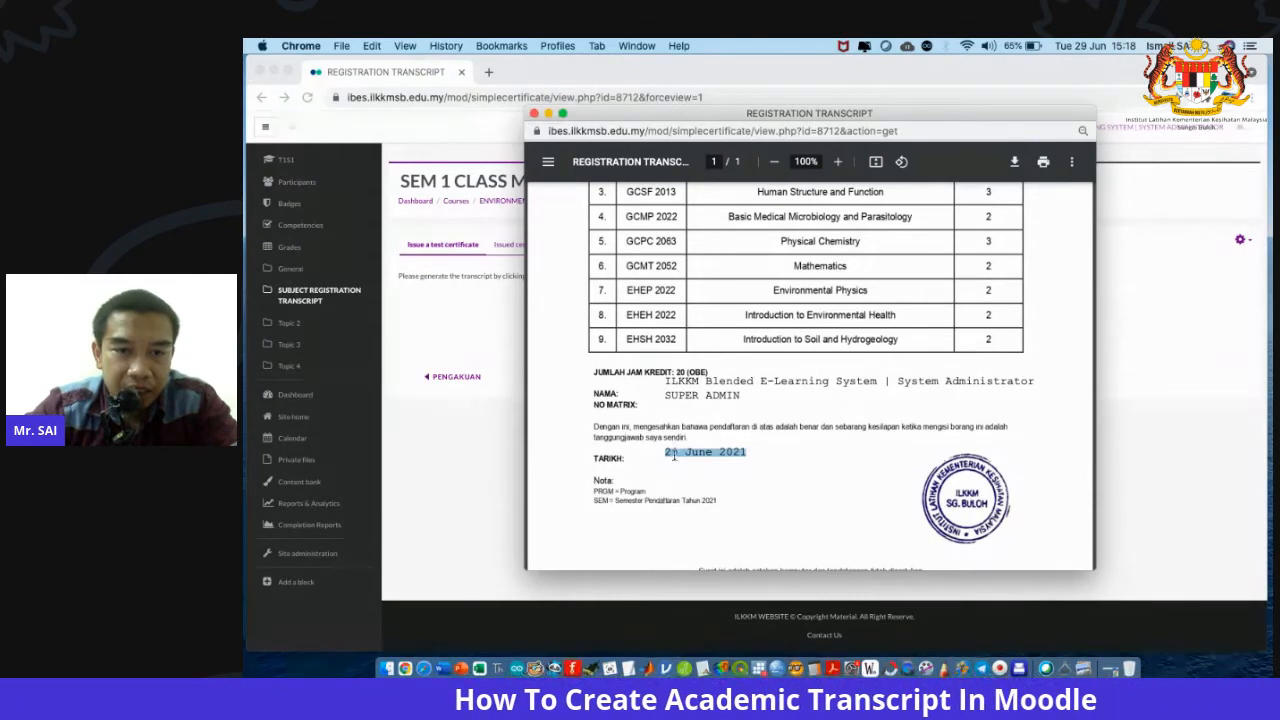
scroll(674, 455, "up", 5)
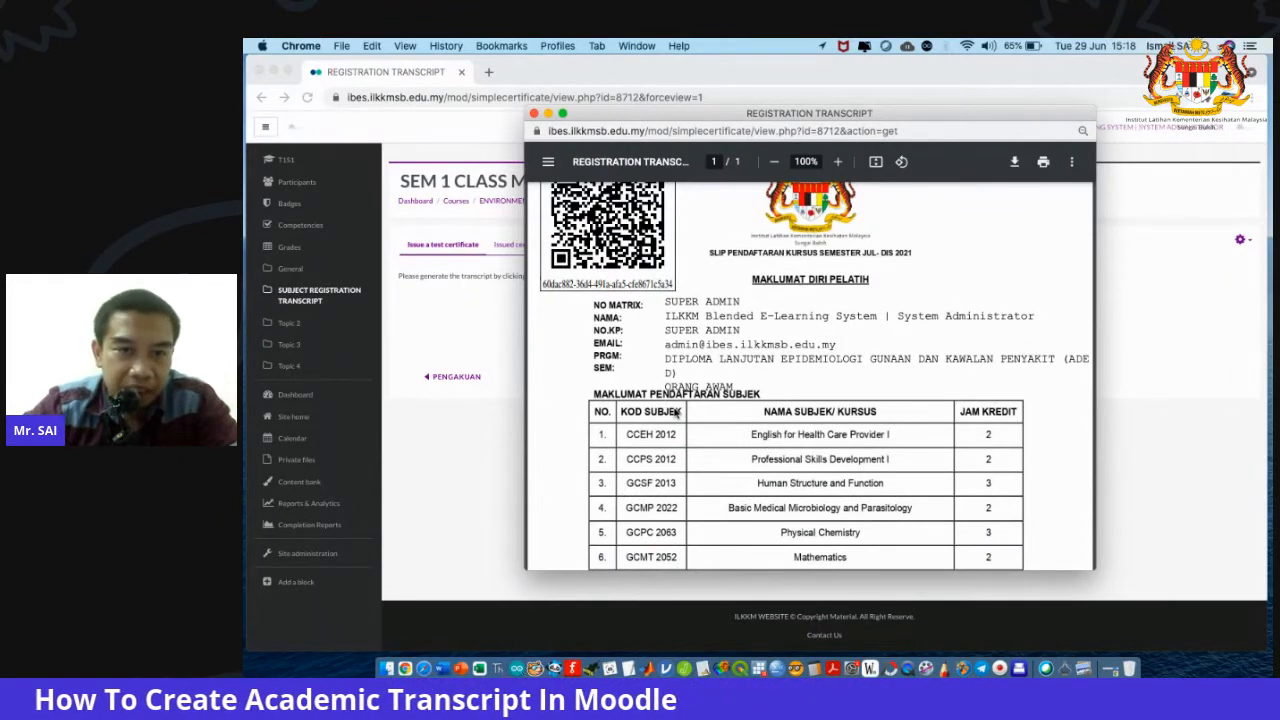
left_click(534, 116)
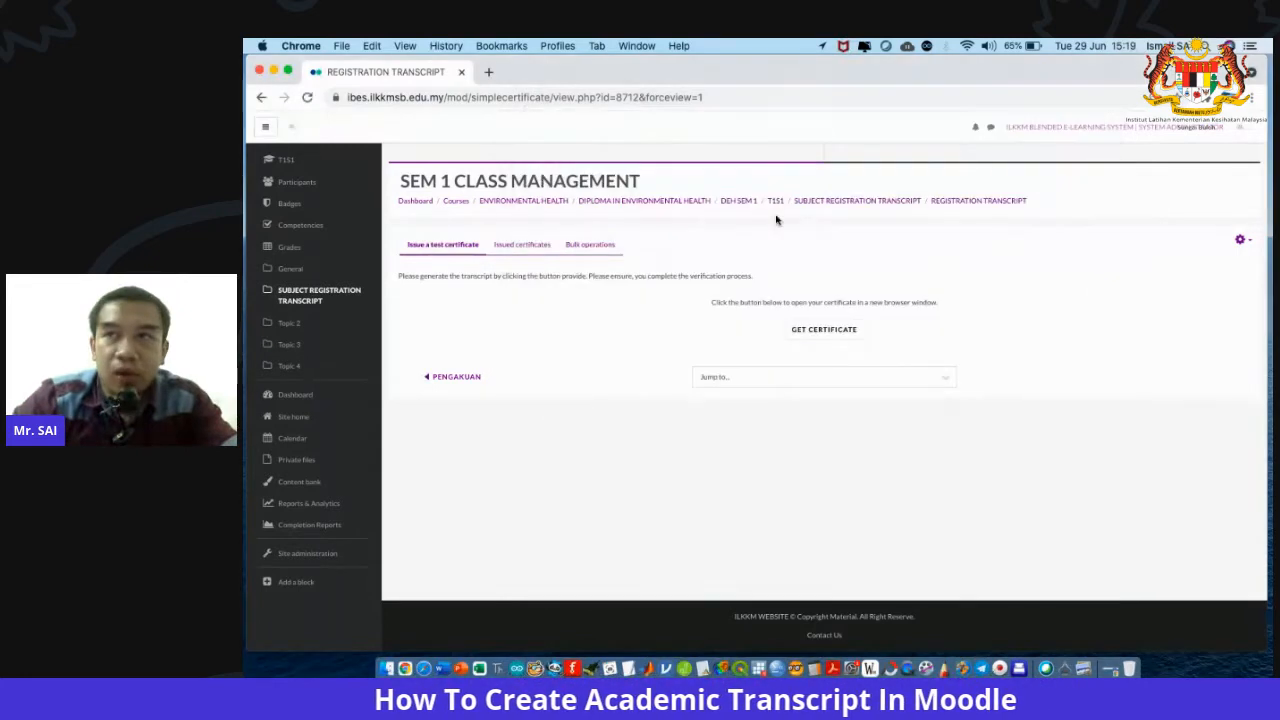
Edit the administrator's profile to set Program You Enroll to DIPLOMA KESIHATAN PERSEKITARAN and save the profile.
left_click(1221, 131)
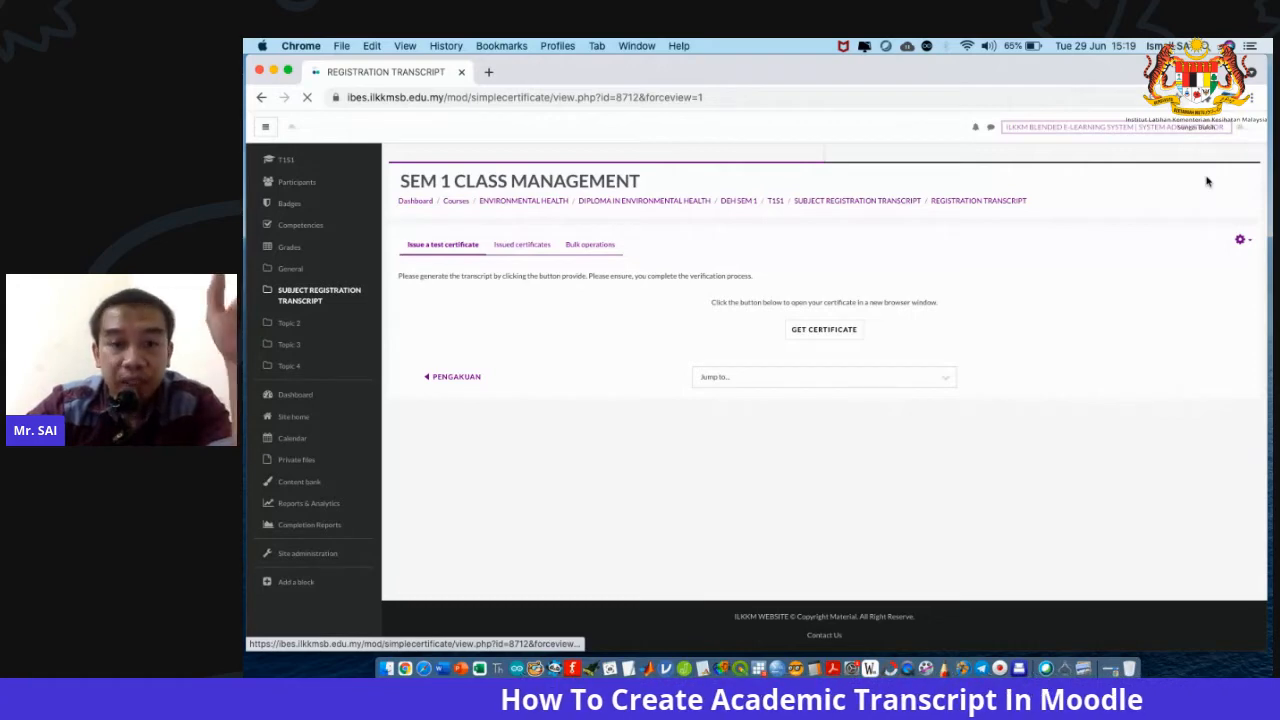
scroll(680, 424, "down", 5)
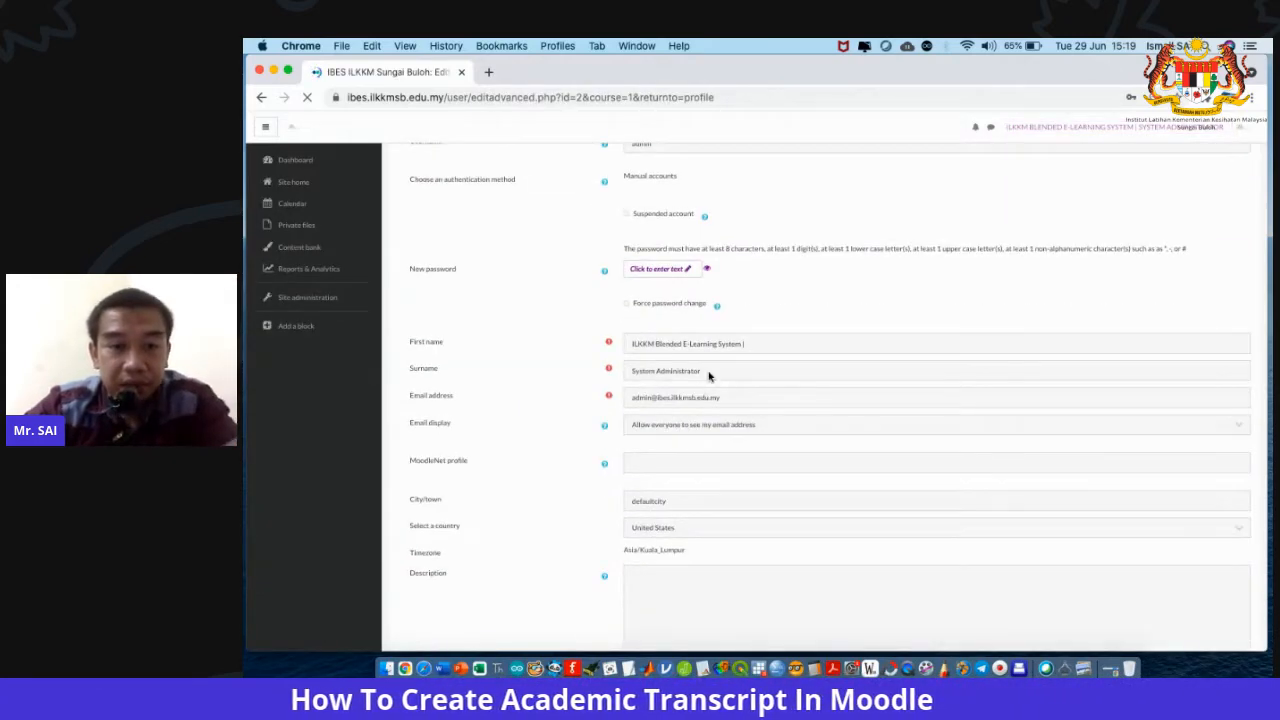
scroll(707, 373, "down", 10)
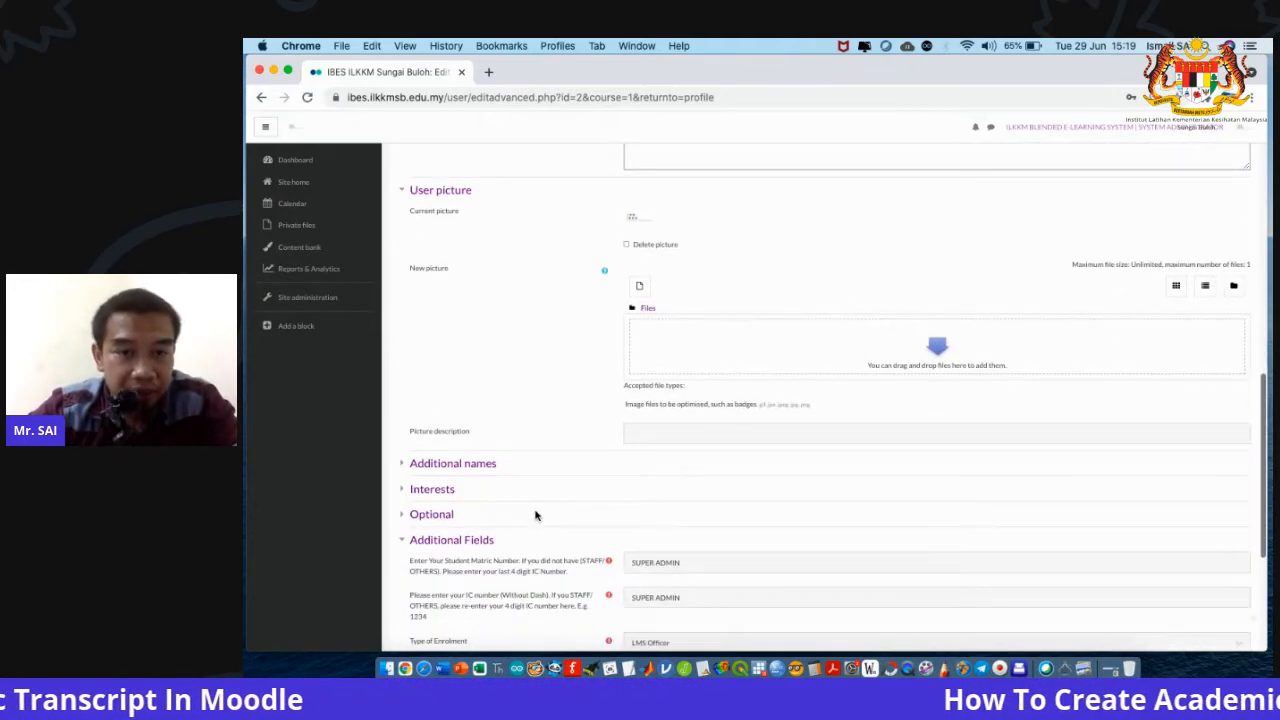
scroll(751, 408, "down", 5)
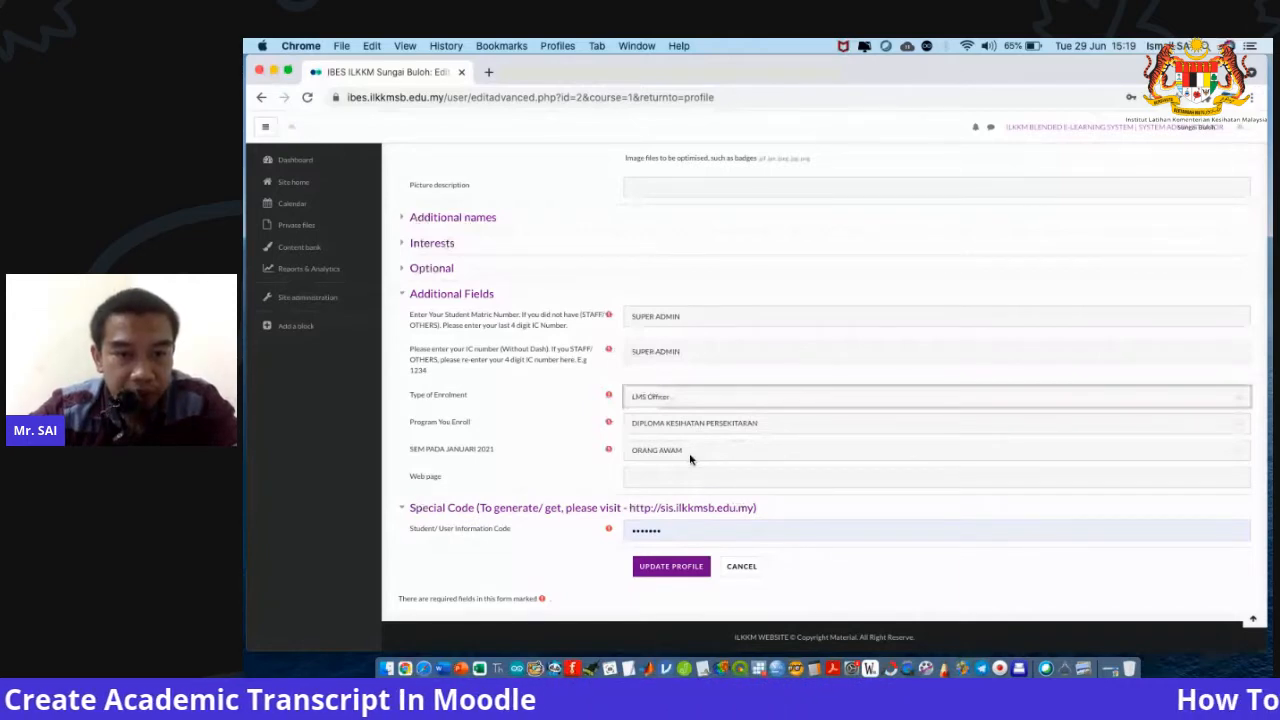
scroll(685, 455, "down", 1)
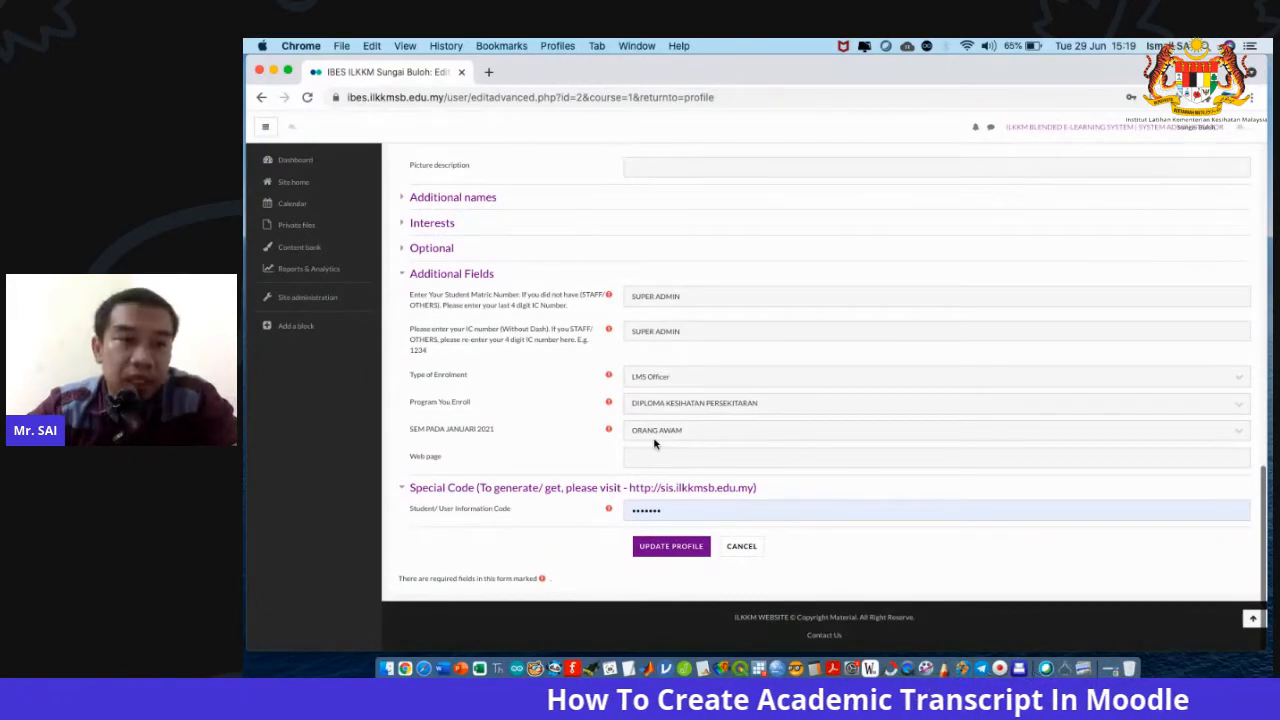
key("Return")
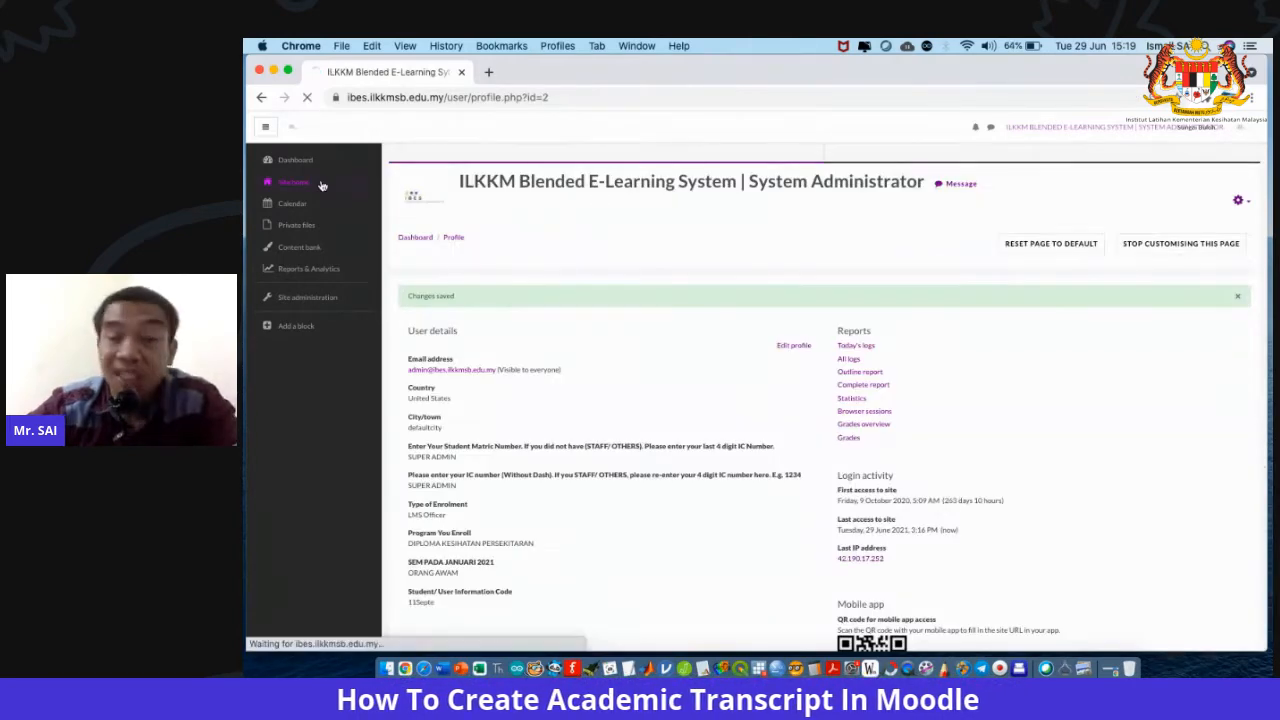
Return through the site home's DIPLOMA IN ENVIRONMENTAL HEALTH courses to the REGISTRATION TRANSCRIPT certificate and generate it again.
left_click(294, 182)
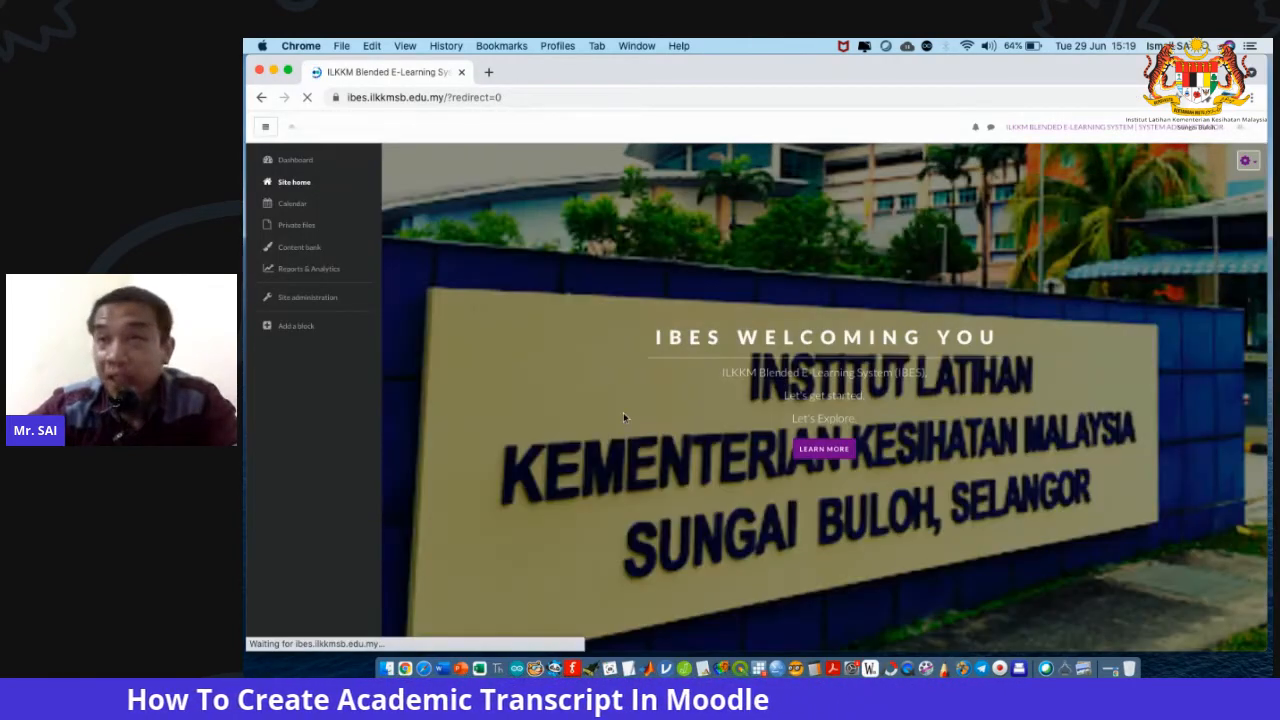
scroll(623, 412, "down", 5)
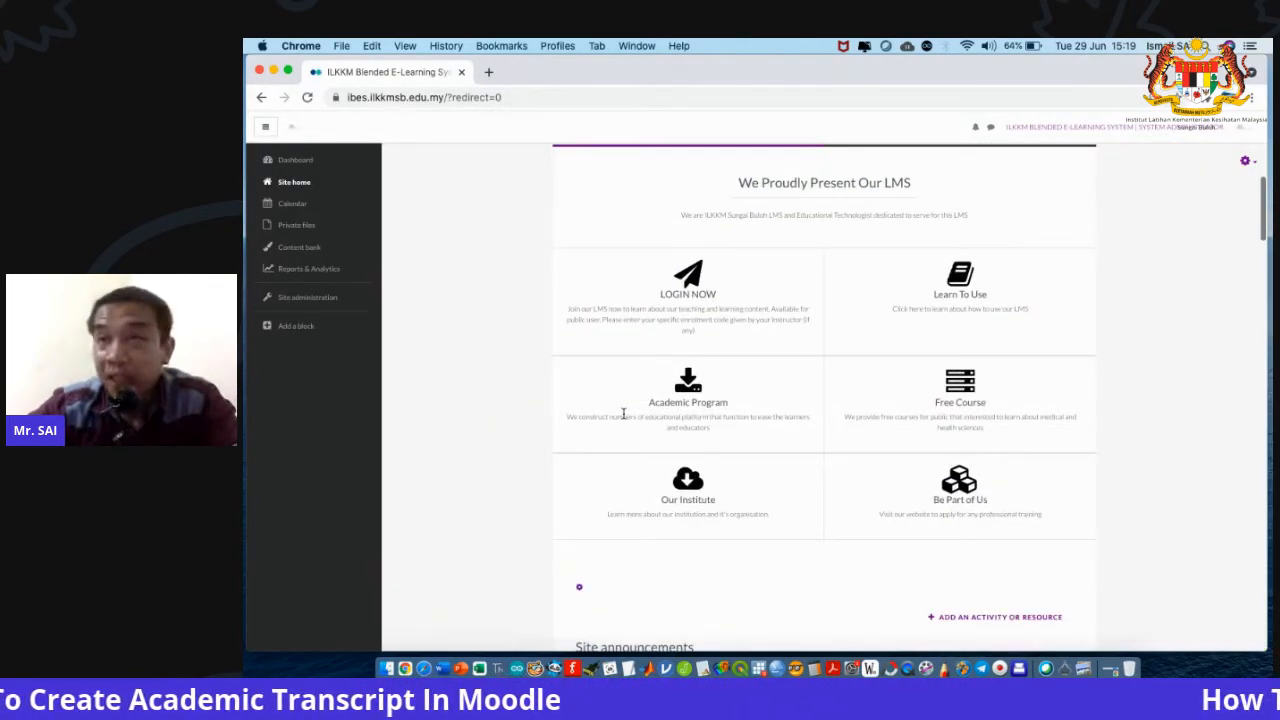
scroll(623, 412, "down", 4)
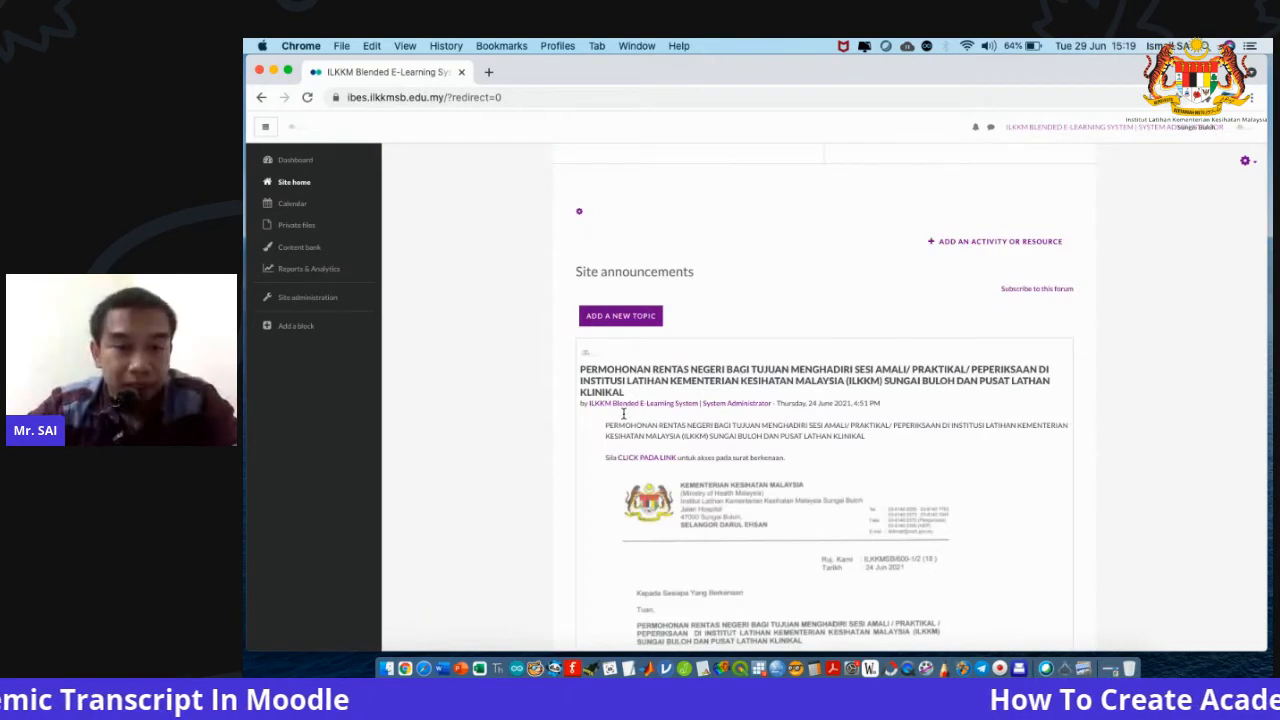
scroll(623, 412, "down", 8)
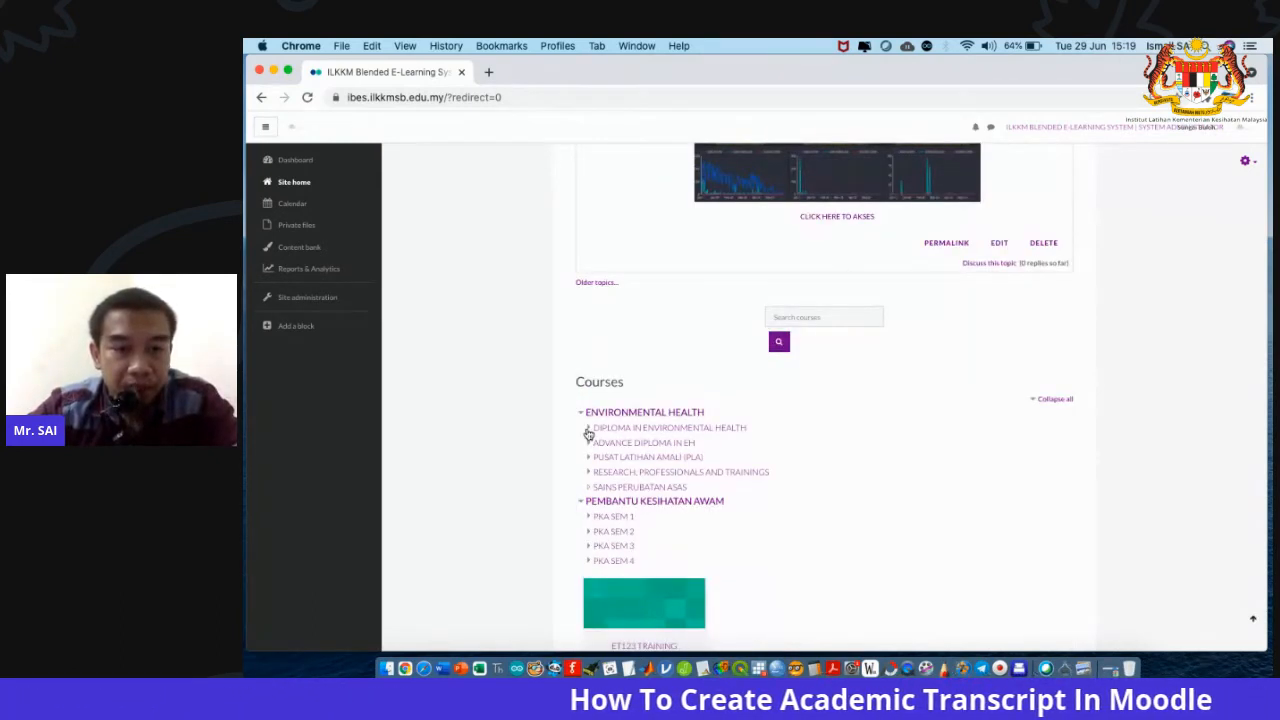
left_click(589, 428)
left_click(654, 537)
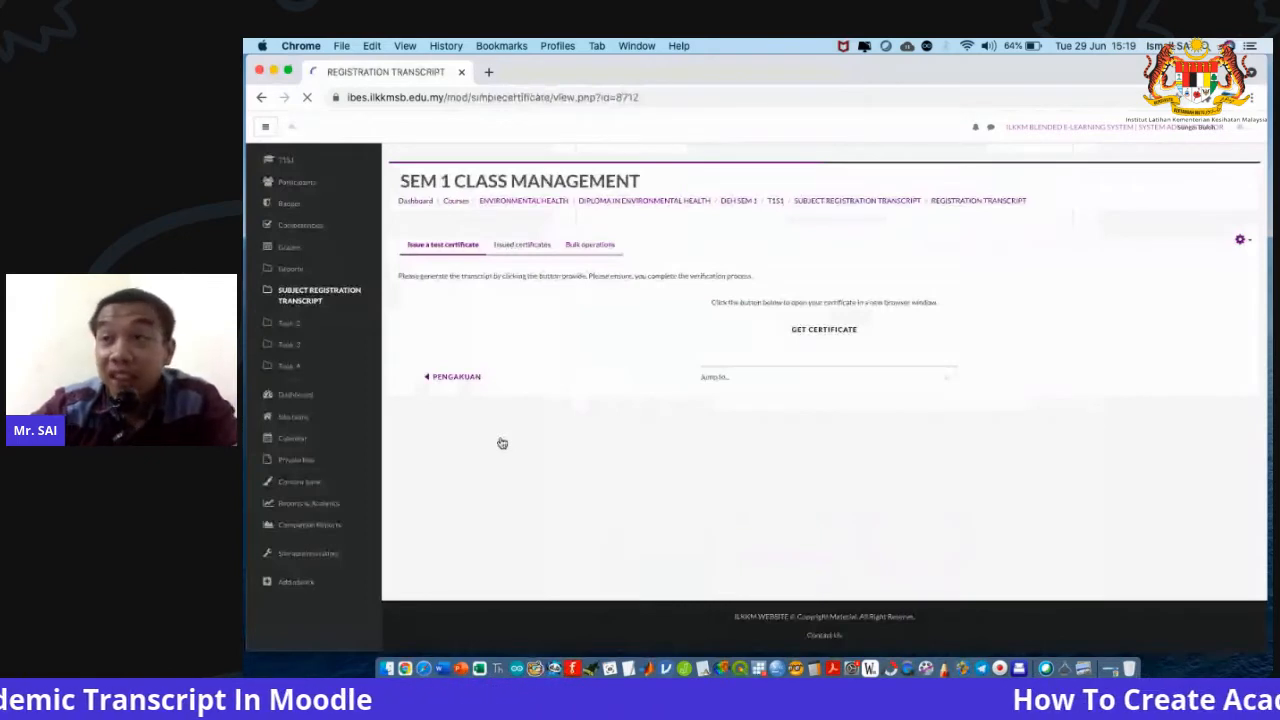
left_click(824, 329)
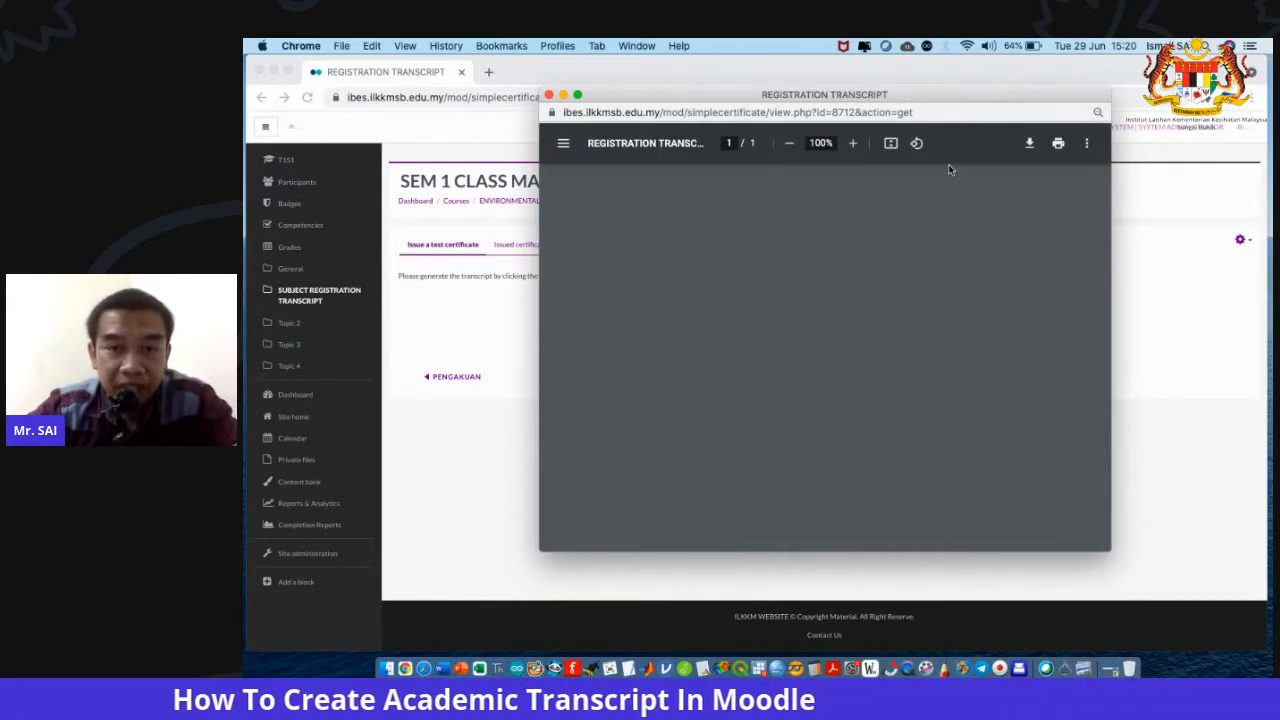
Insert blank lines above the {FIRSTNAME} {LASTNAME} line in the certificate text of the REGISTRATION TRANSCRIPT activity and save the settings.
scroll(838, 336, "down", 5)
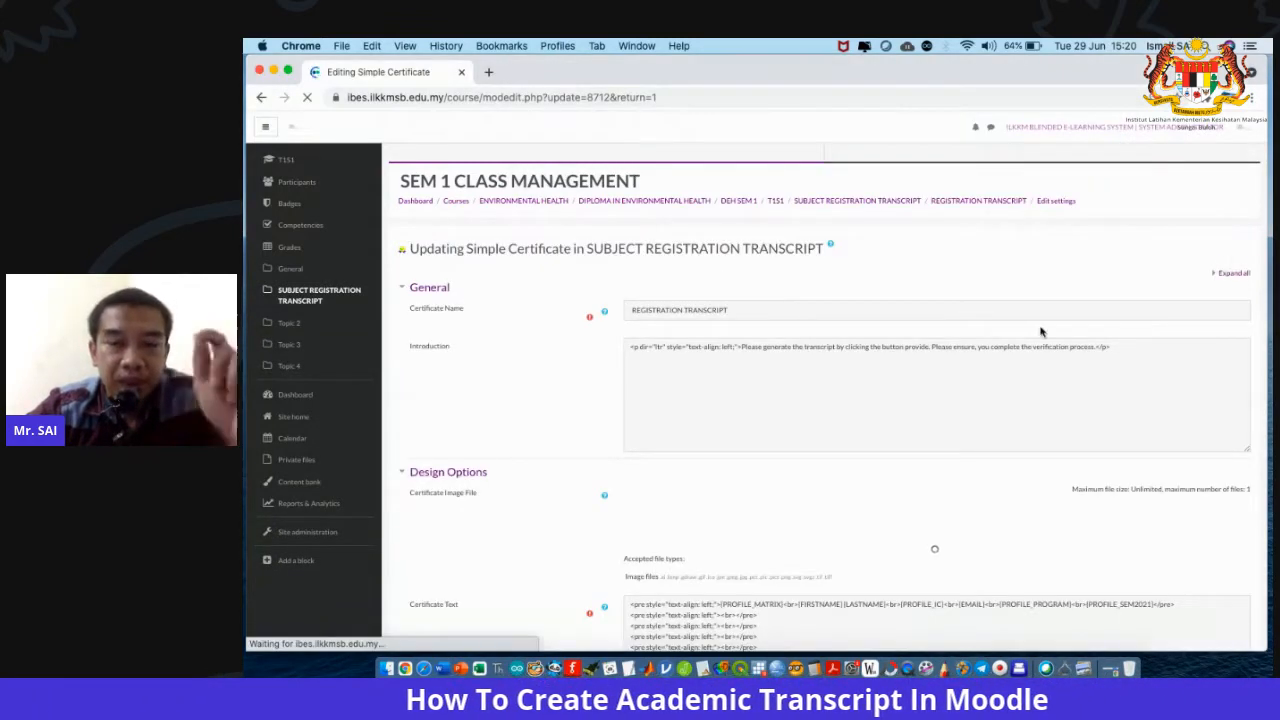
scroll(867, 435, "down", 3)
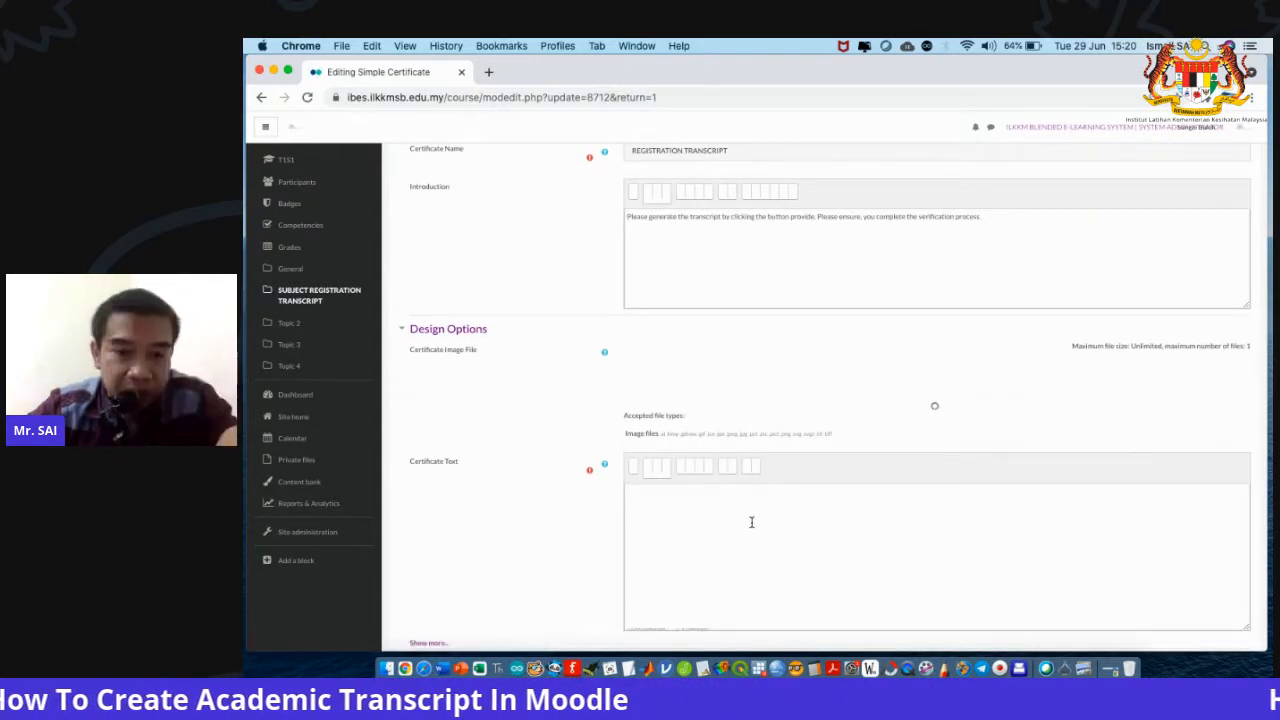
scroll(735, 552, "down", 1)
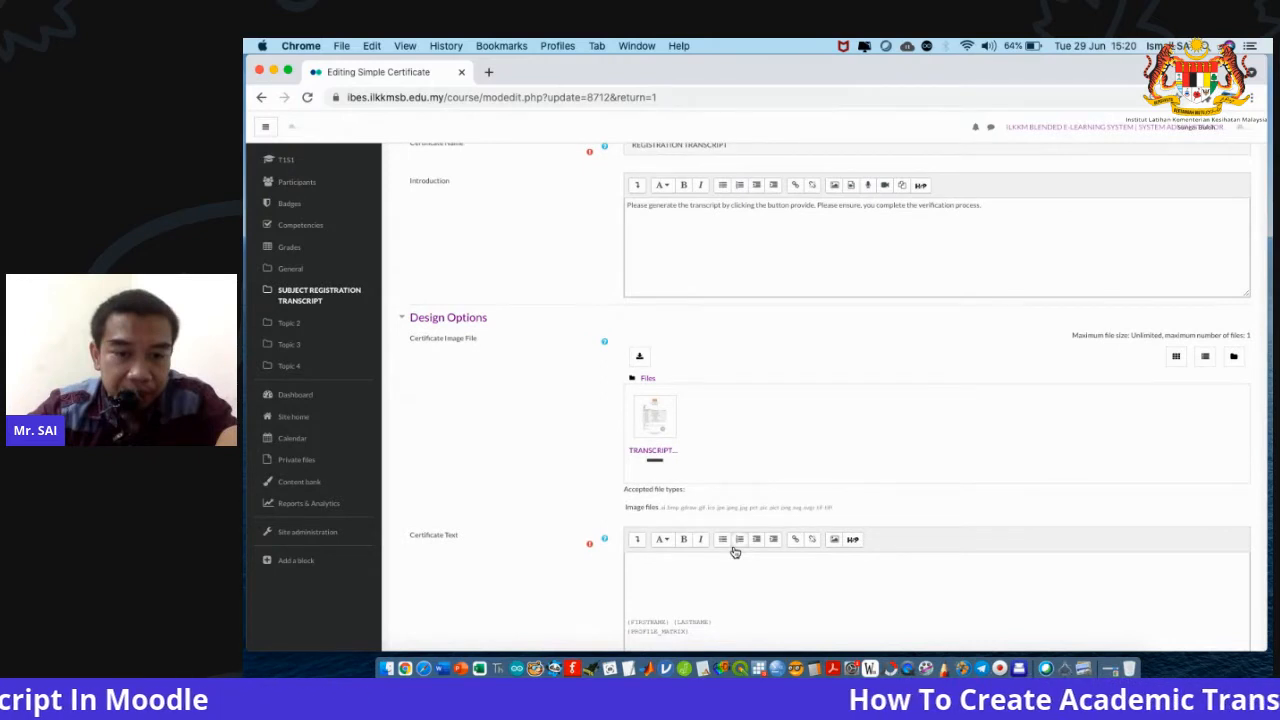
scroll(735, 552, "down", 3)
left_click(680, 530)
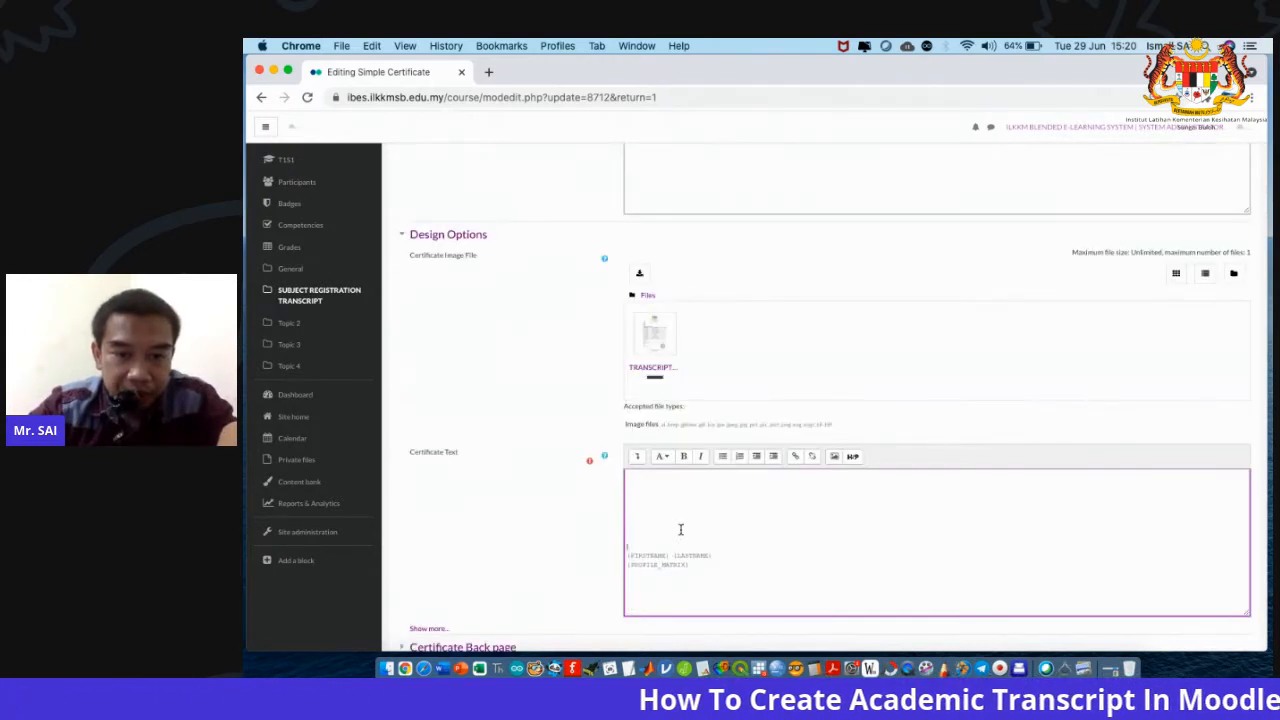
key("Return")
key("Return")
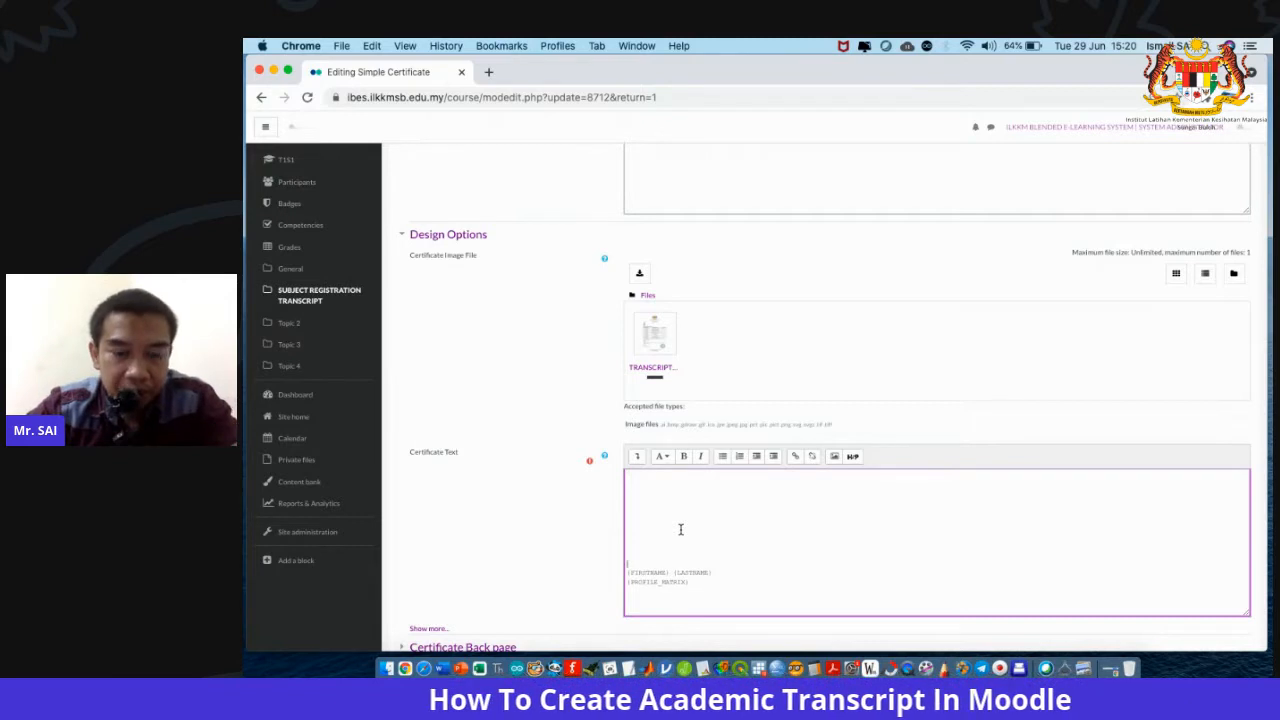
scroll(680, 530, "down", 1)
left_click(508, 546)
scroll(508, 547, "down", 4)
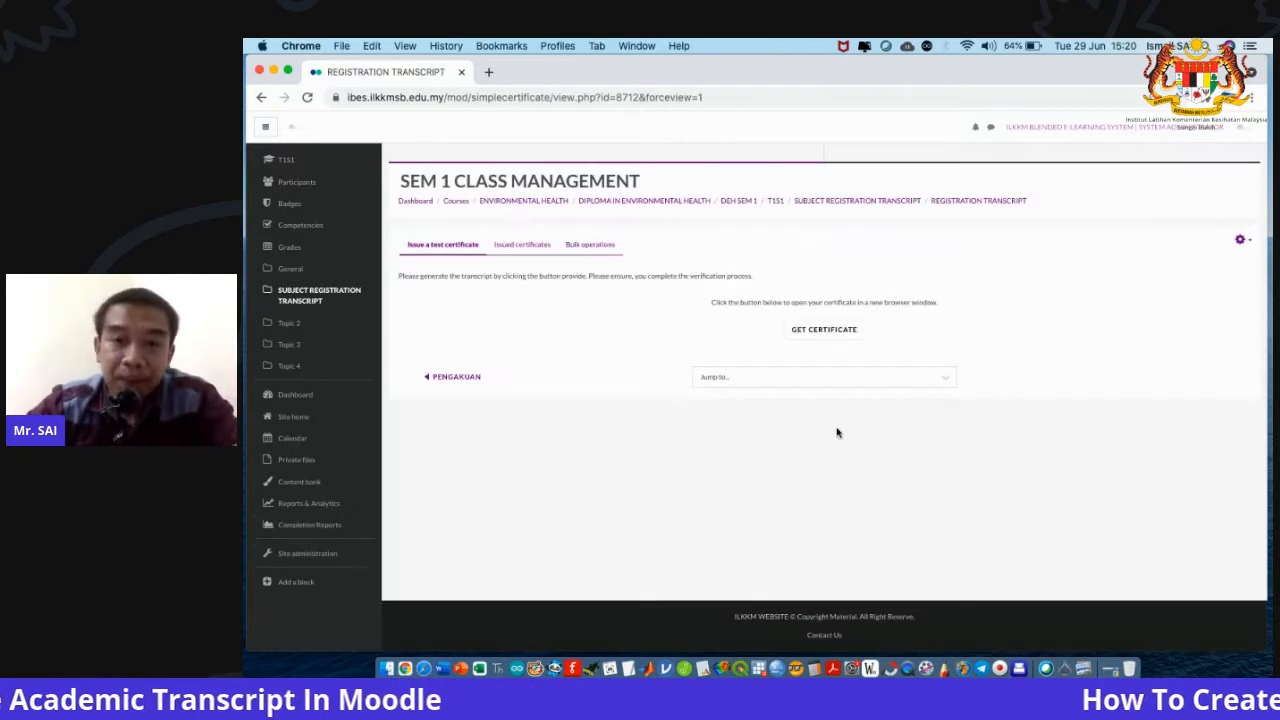
Generate a test certificate, check the alignment of the trainee details and the lower section, and close the preview.
left_click(839, 332)
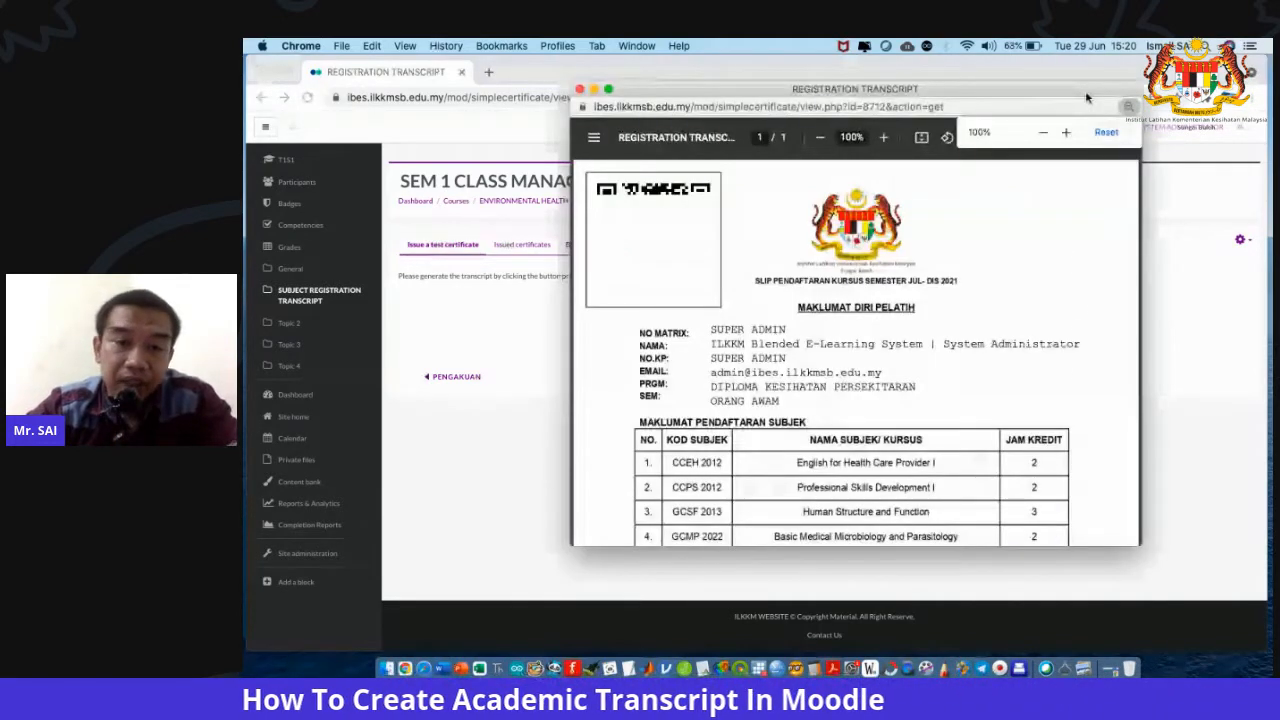
scroll(1013, 344, "down", 5)
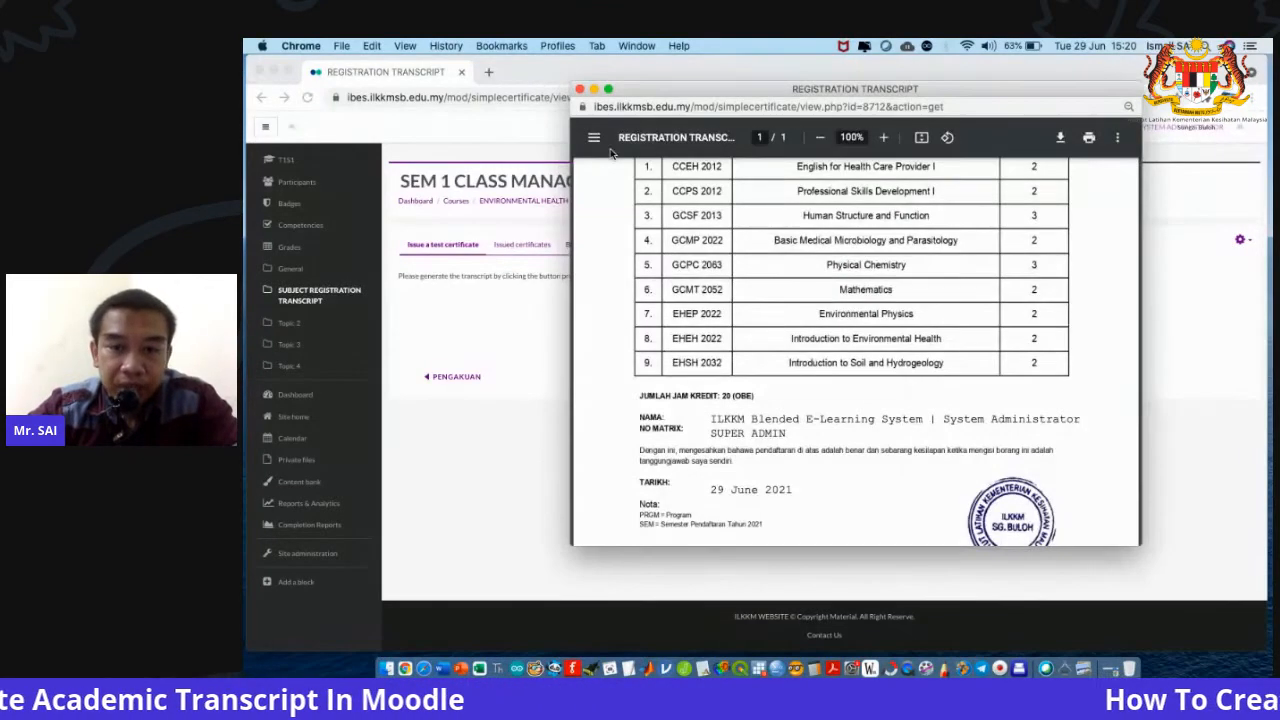
scroll(762, 258, "up", 5)
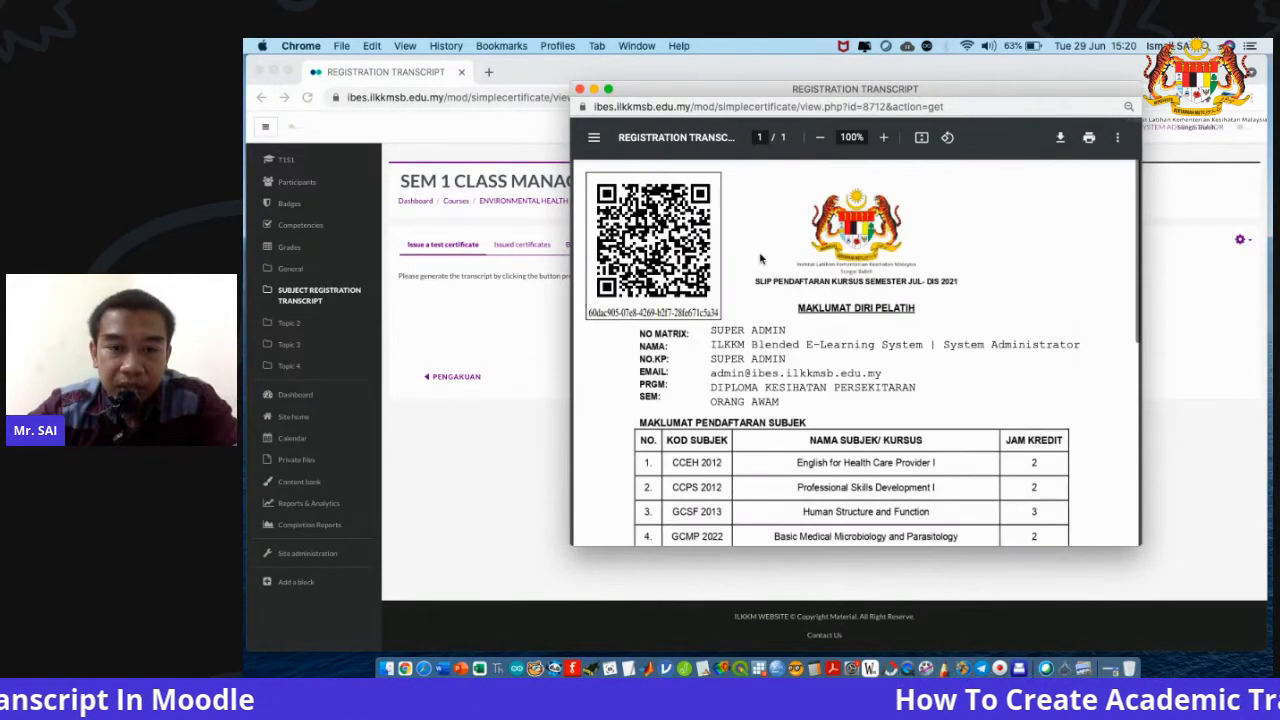
left_click(580, 90)
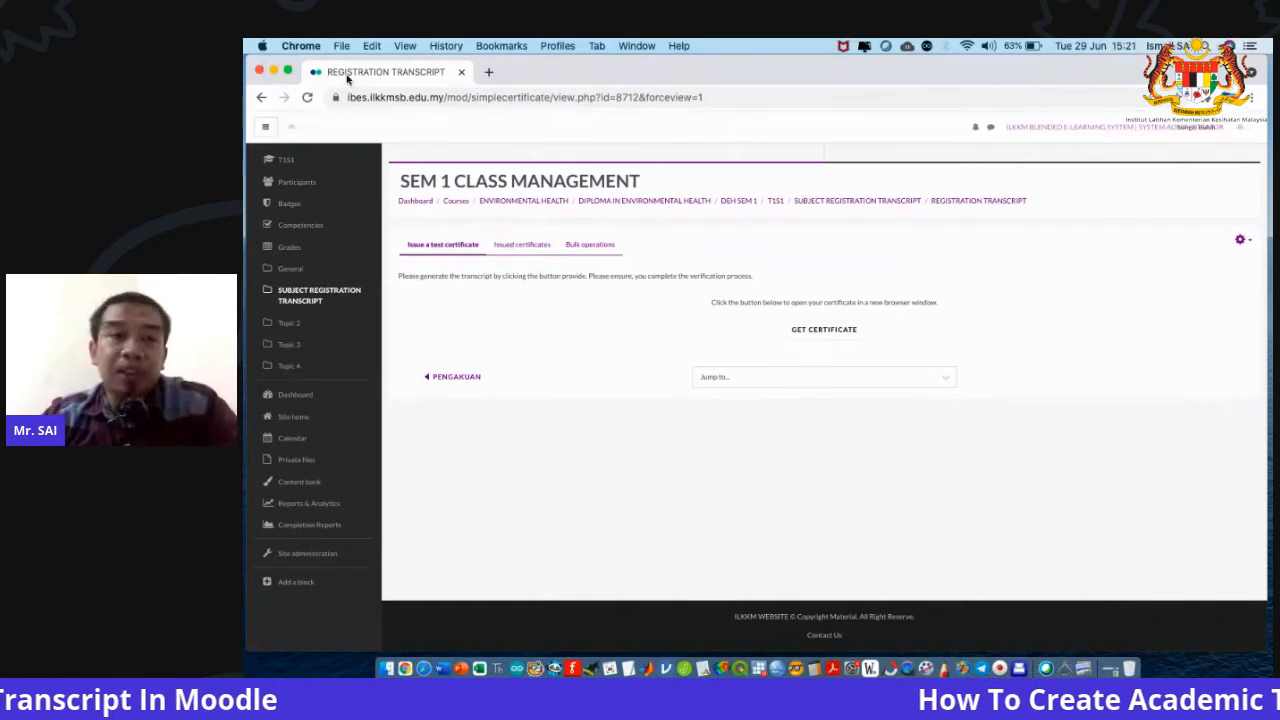
Rename the REGISTRATION TRANSCRIPT activity in the SUBJECT REGISTRATION TRANSCRIPT section as REGISTRATION OF SUBJECT (TRANSCRIPT).
left_click(324, 298)
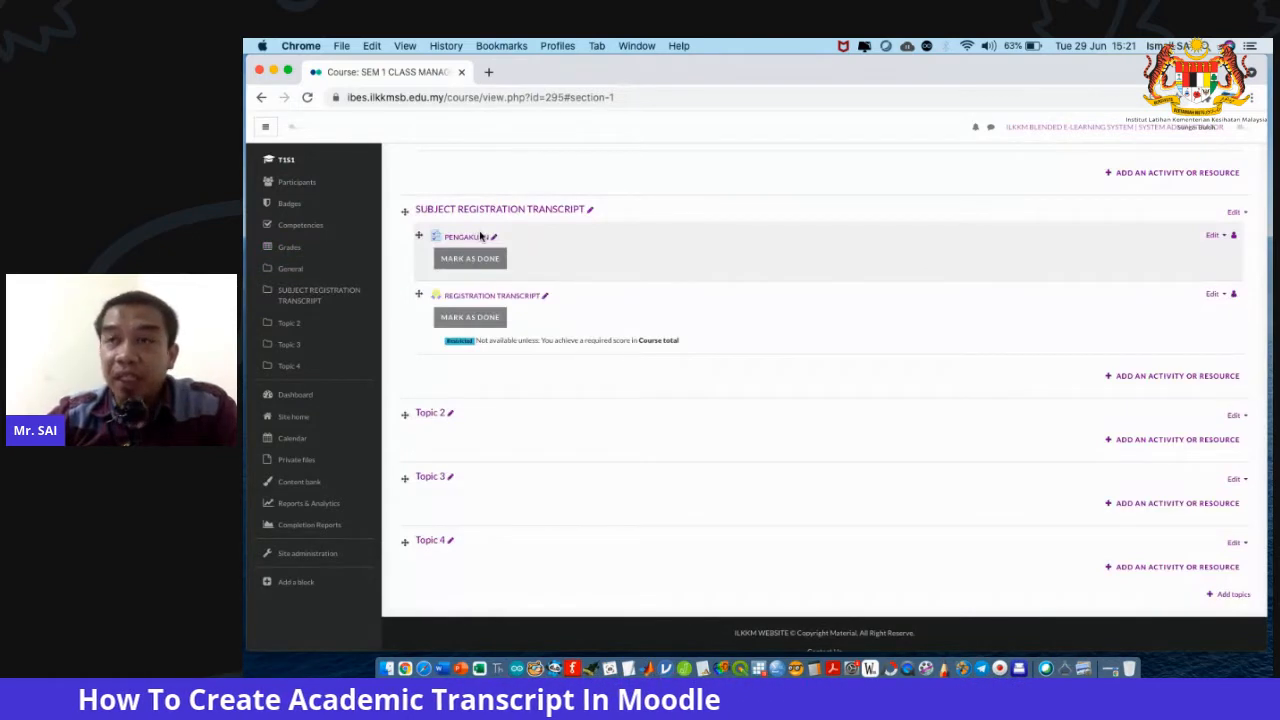
left_click(545, 297)
left_click(558, 300)
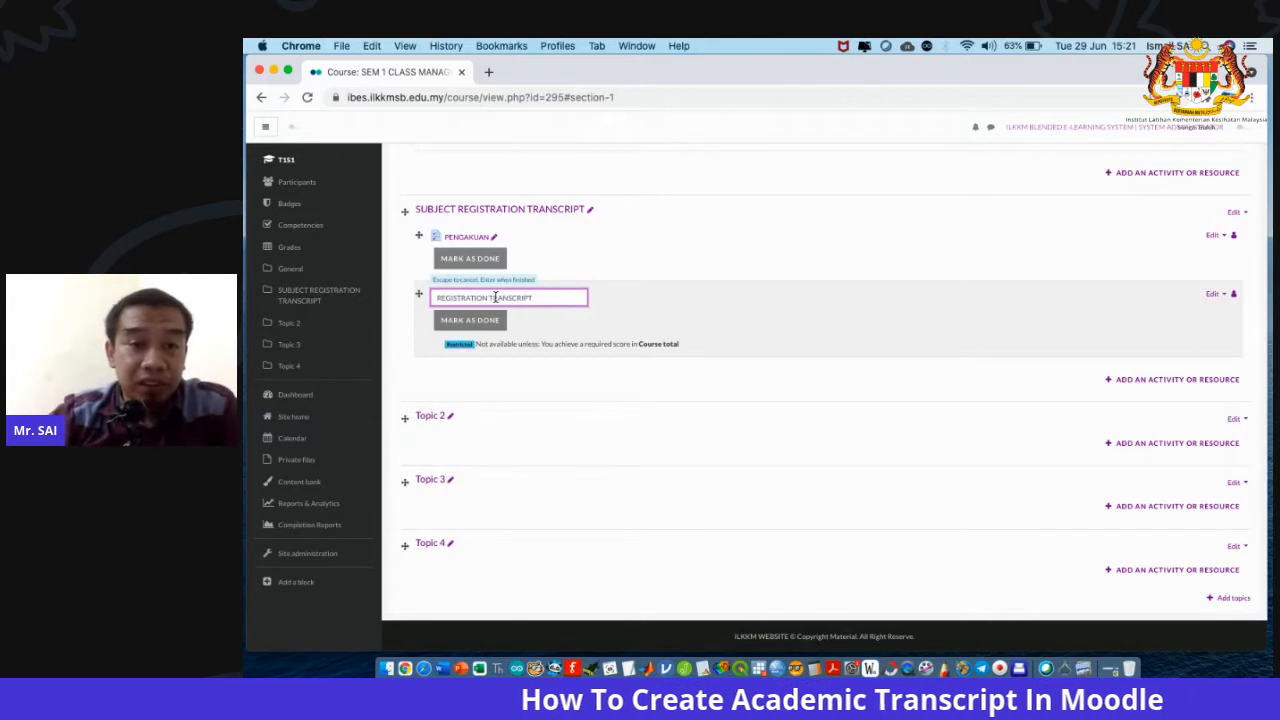
left_click(487, 297)
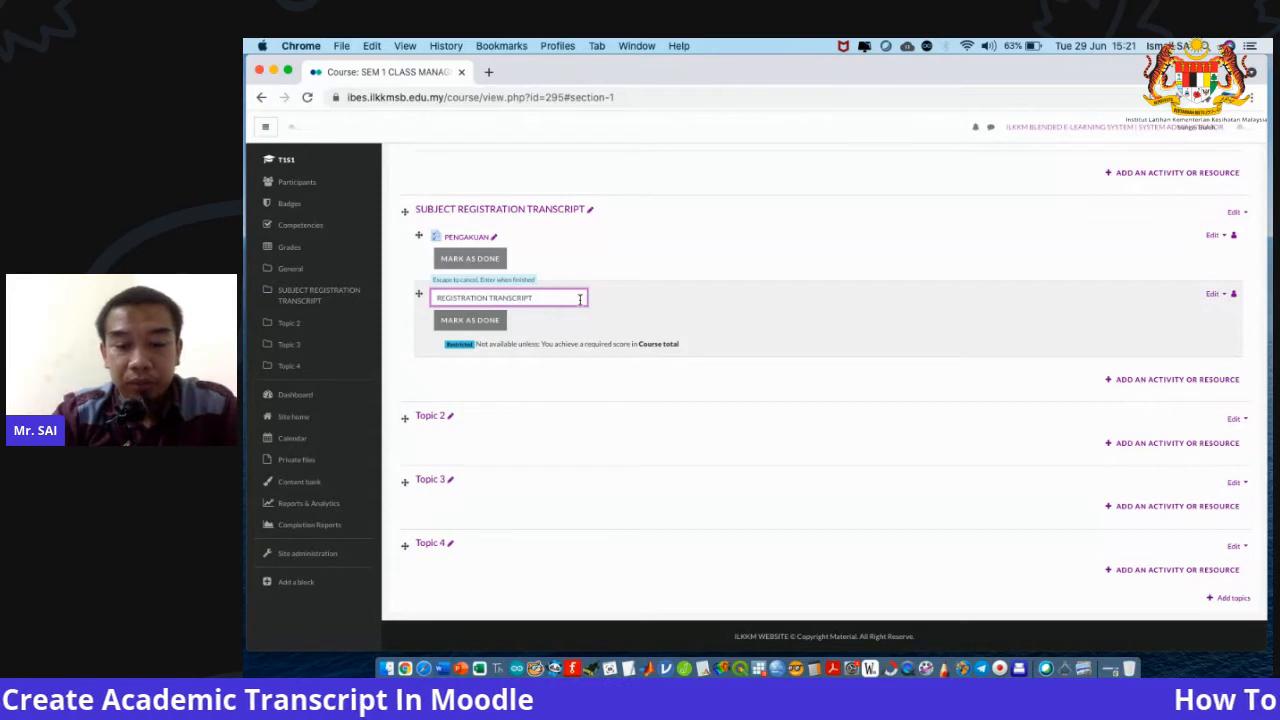
key("alt+BackSpace")
type("OF SUBJECT")
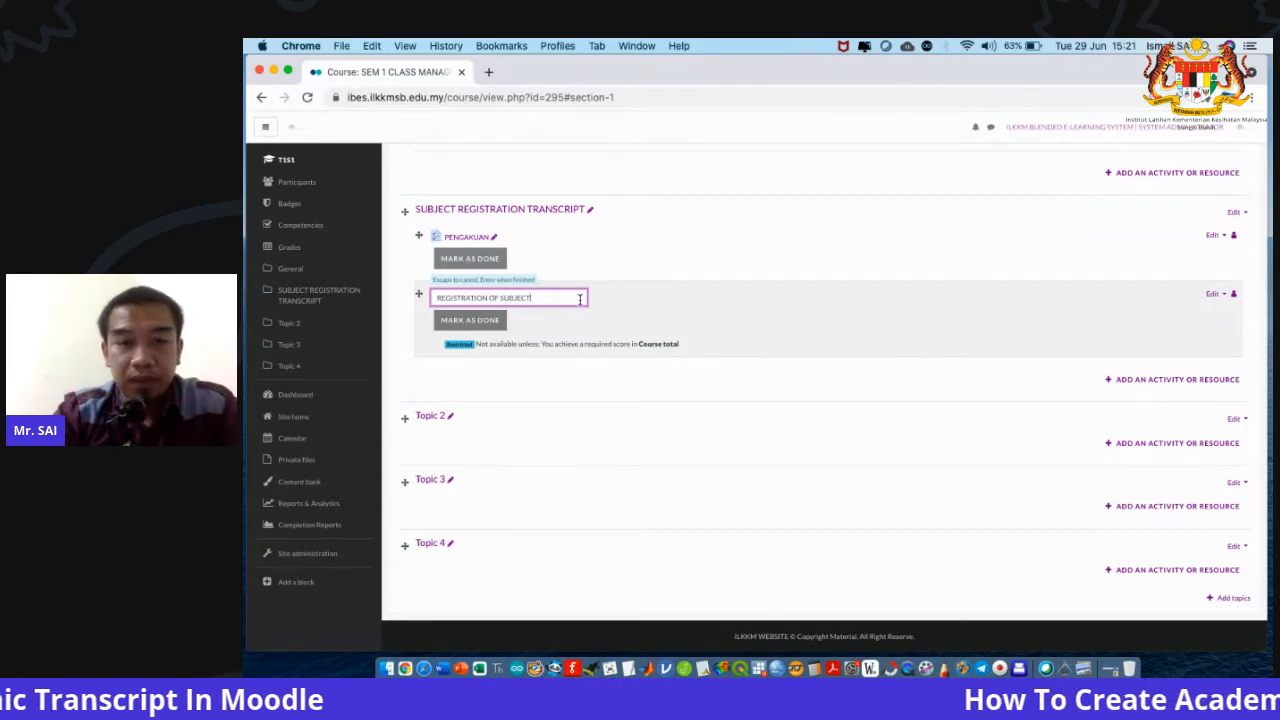
type(" (TRANSCRIPT)")
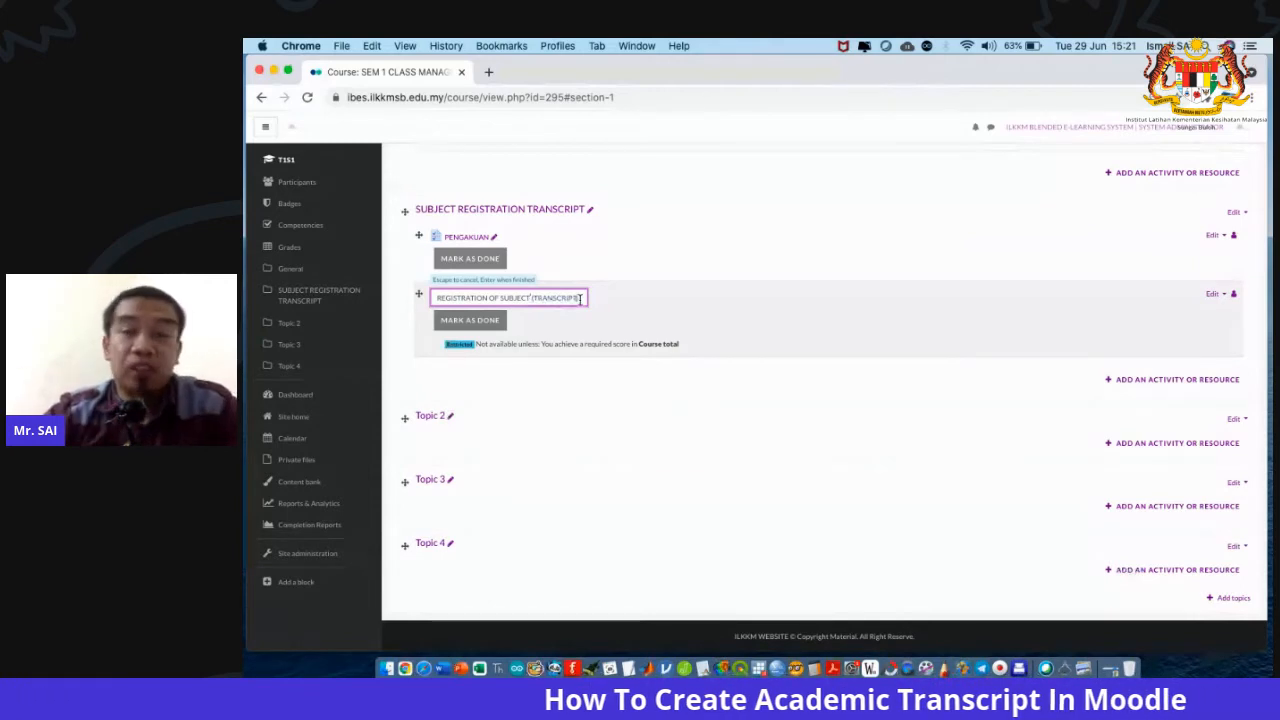
key("Return")
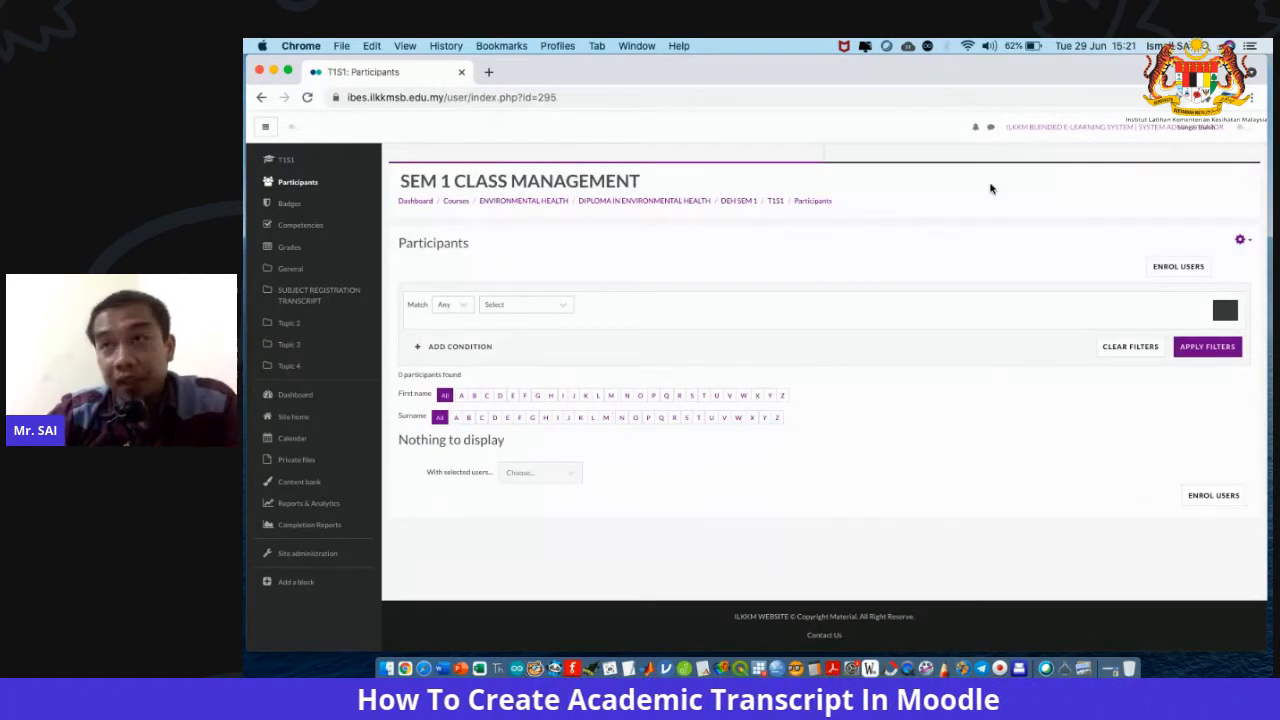
Start enrolling a course participant with the Student role and search for and select the test student's account.
left_click(1178, 266)
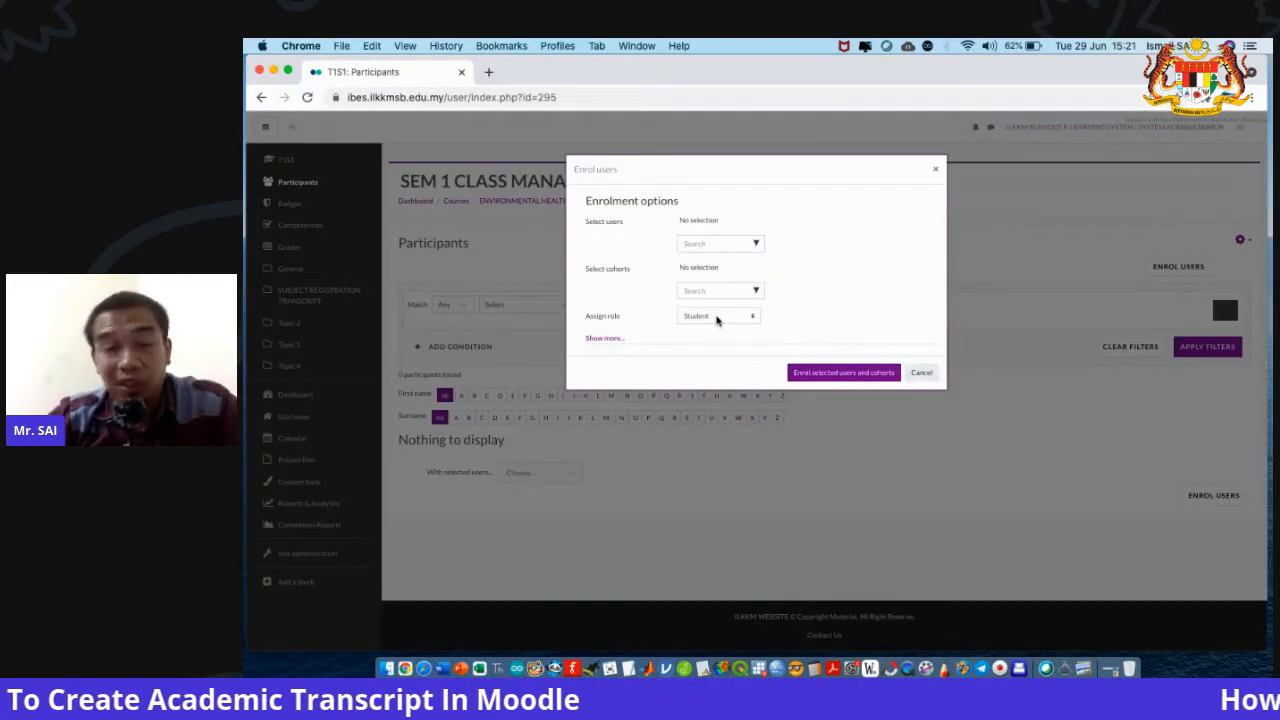
left_click(716, 318)
left_click(716, 316)
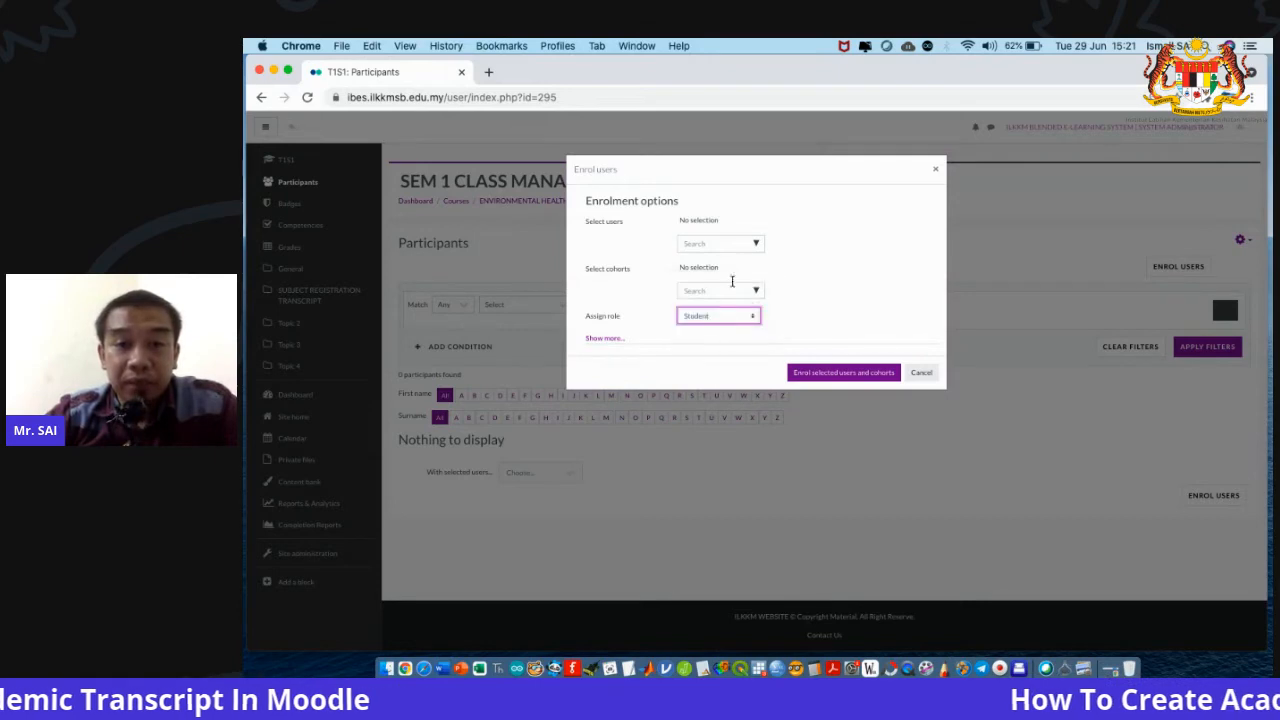
left_click(729, 242)
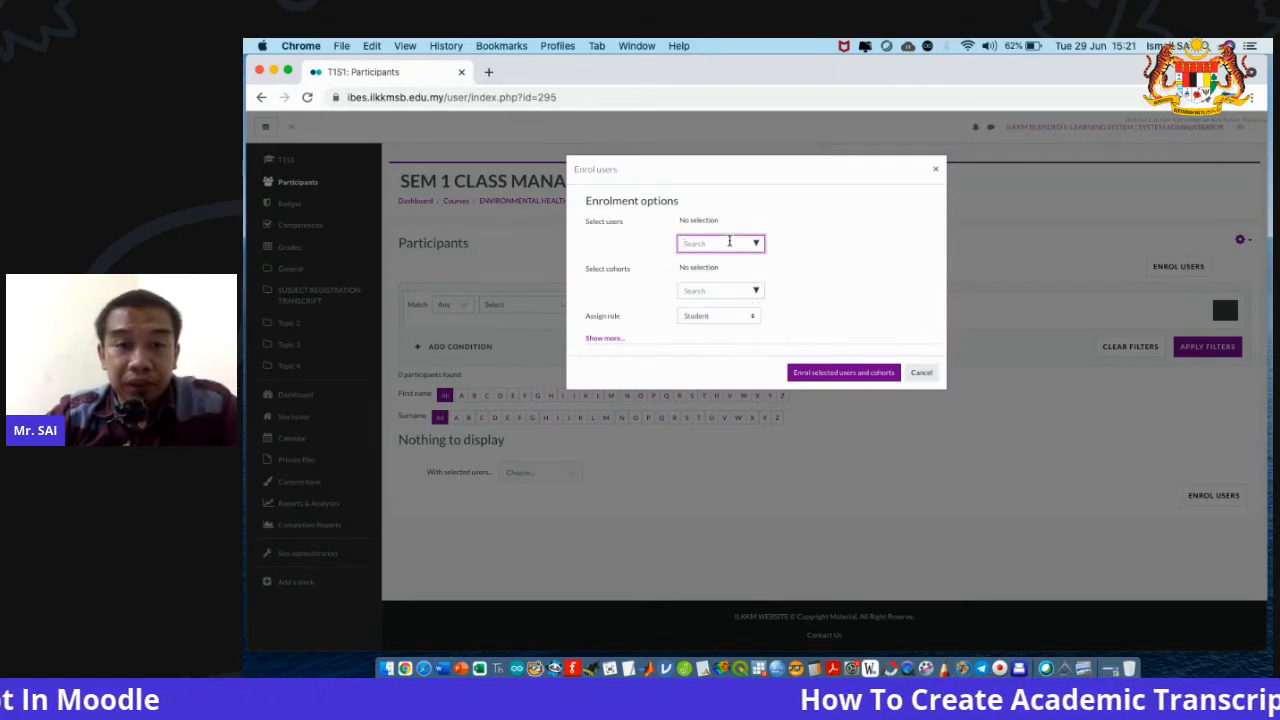
type("syai")
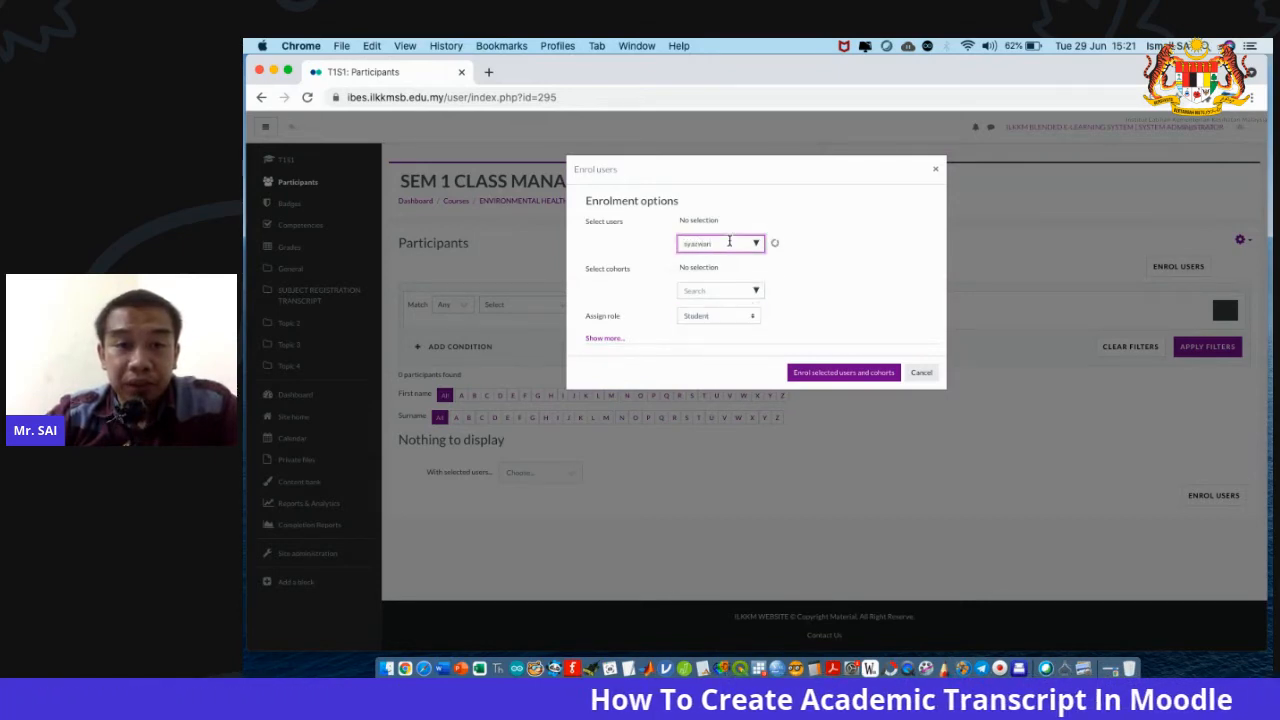
type("a")
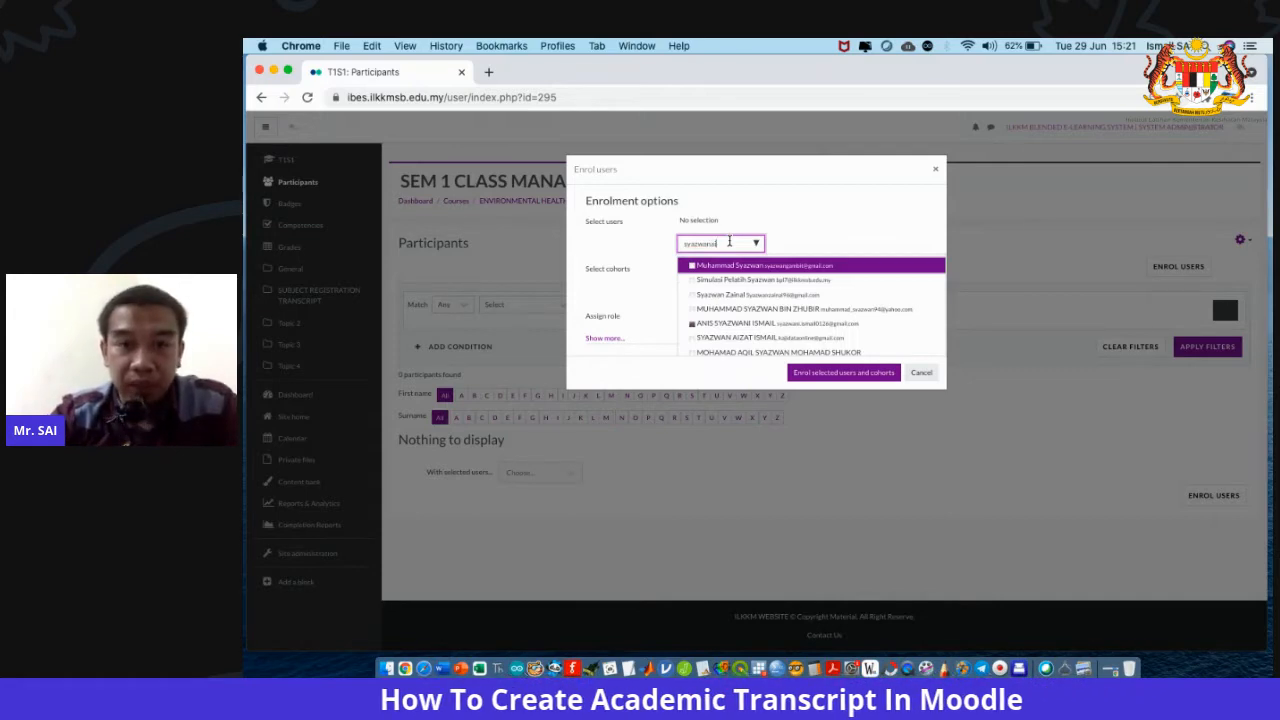
double_click(737, 246)
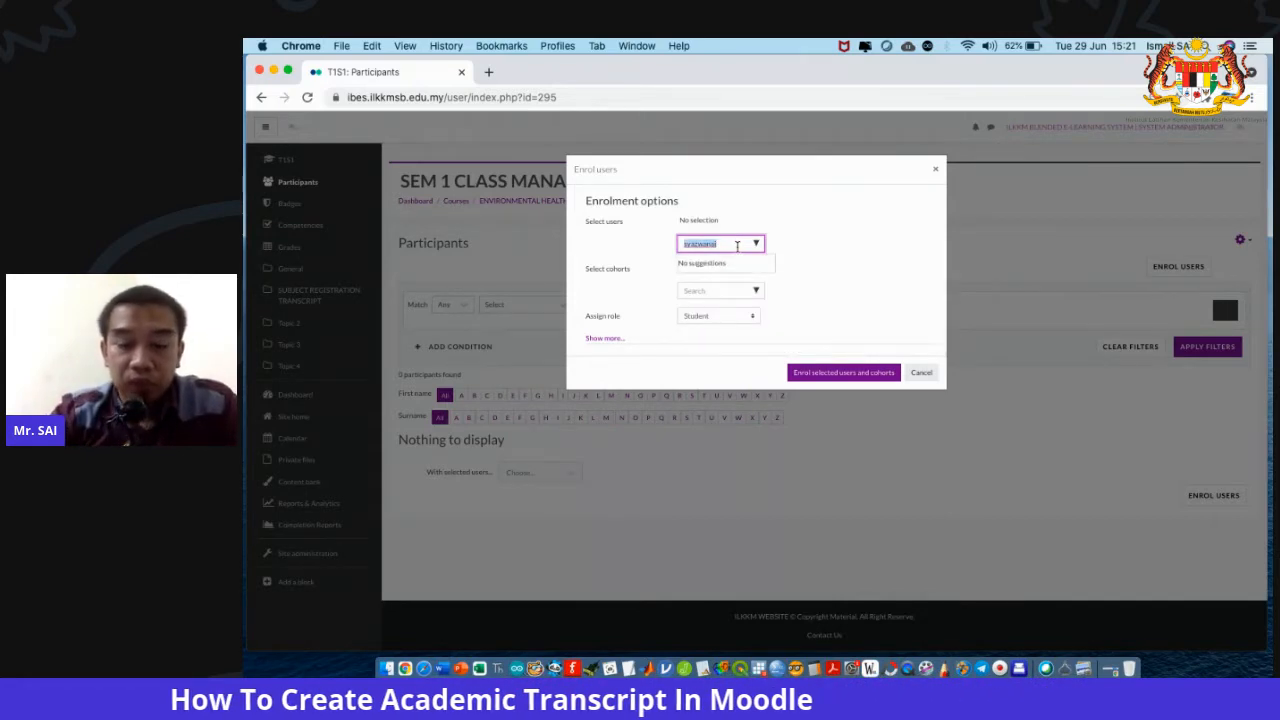
type("isma")
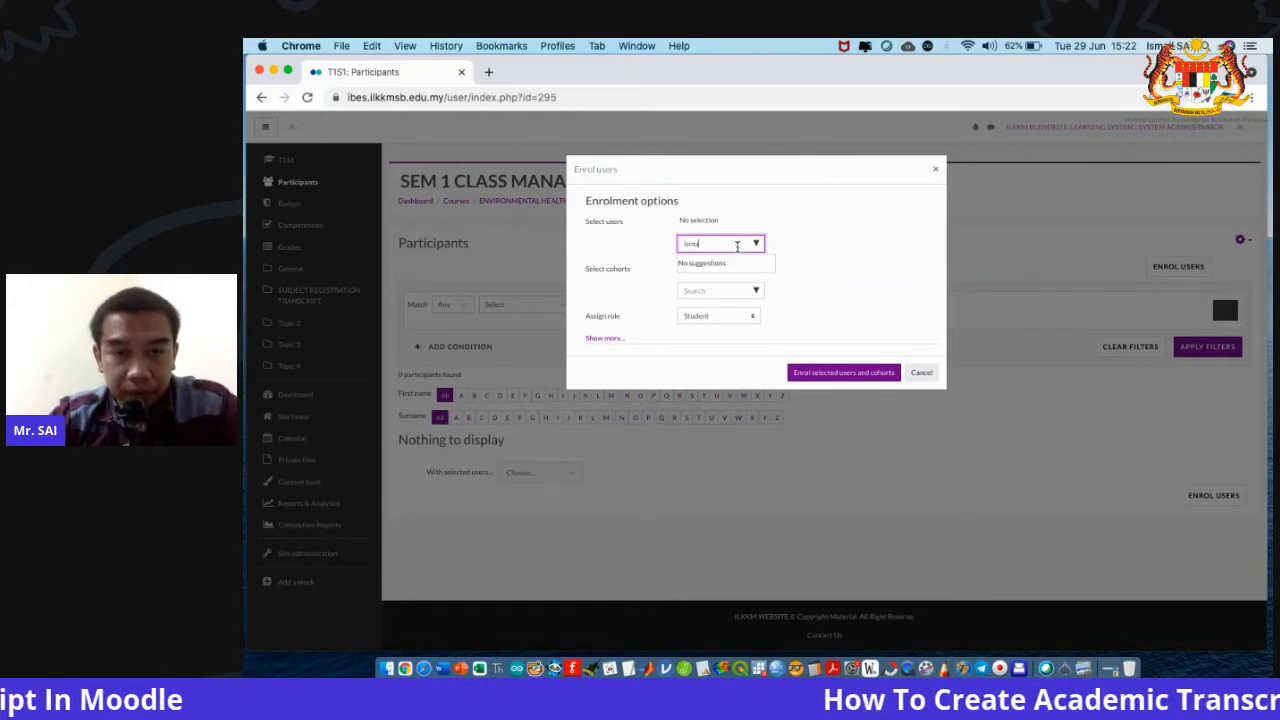
double_click(737, 246)
type("kajida")
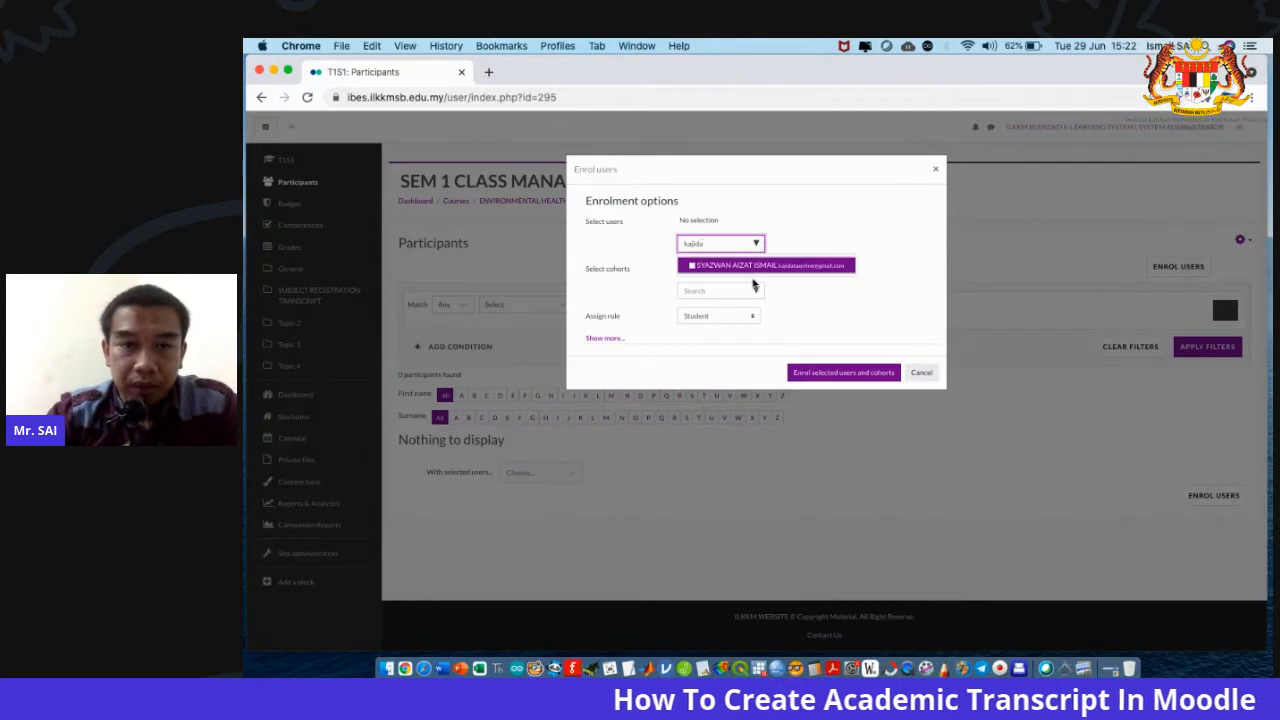
left_click(760, 265)
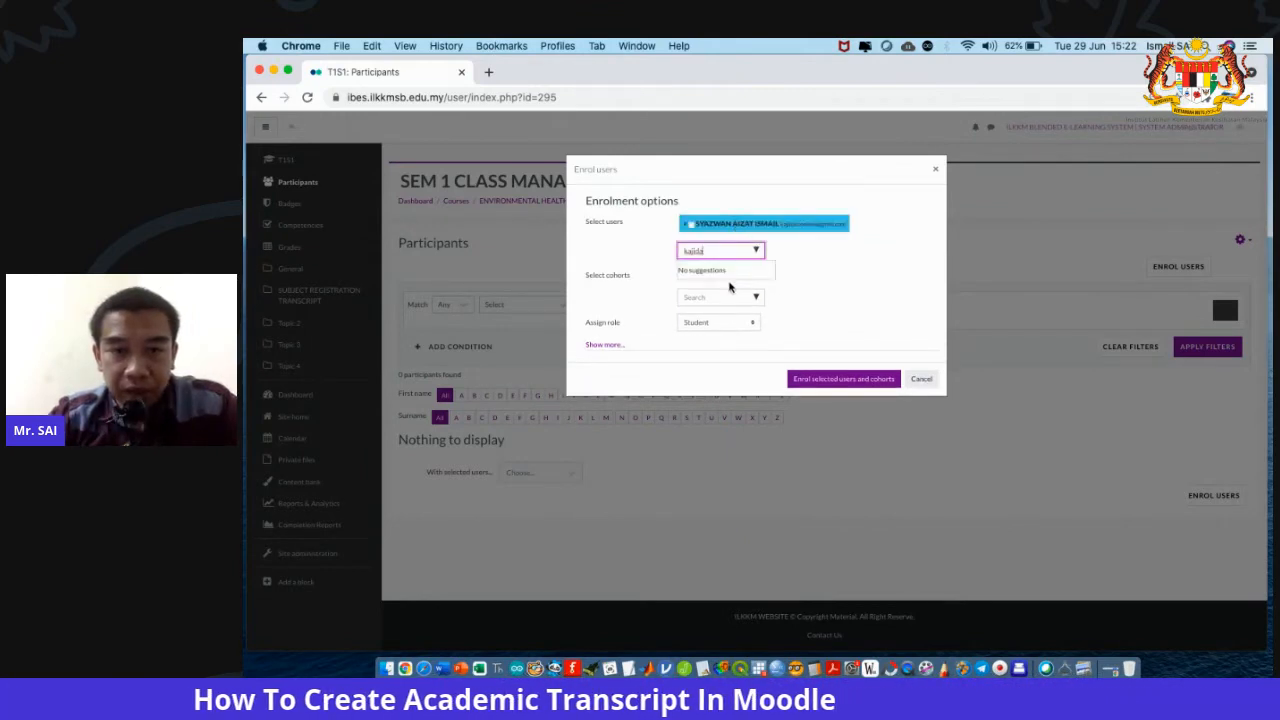
Set the enrolment duration to 2 days and enrol the selected user in the course.
left_click(604, 344)
left_click(703, 406)
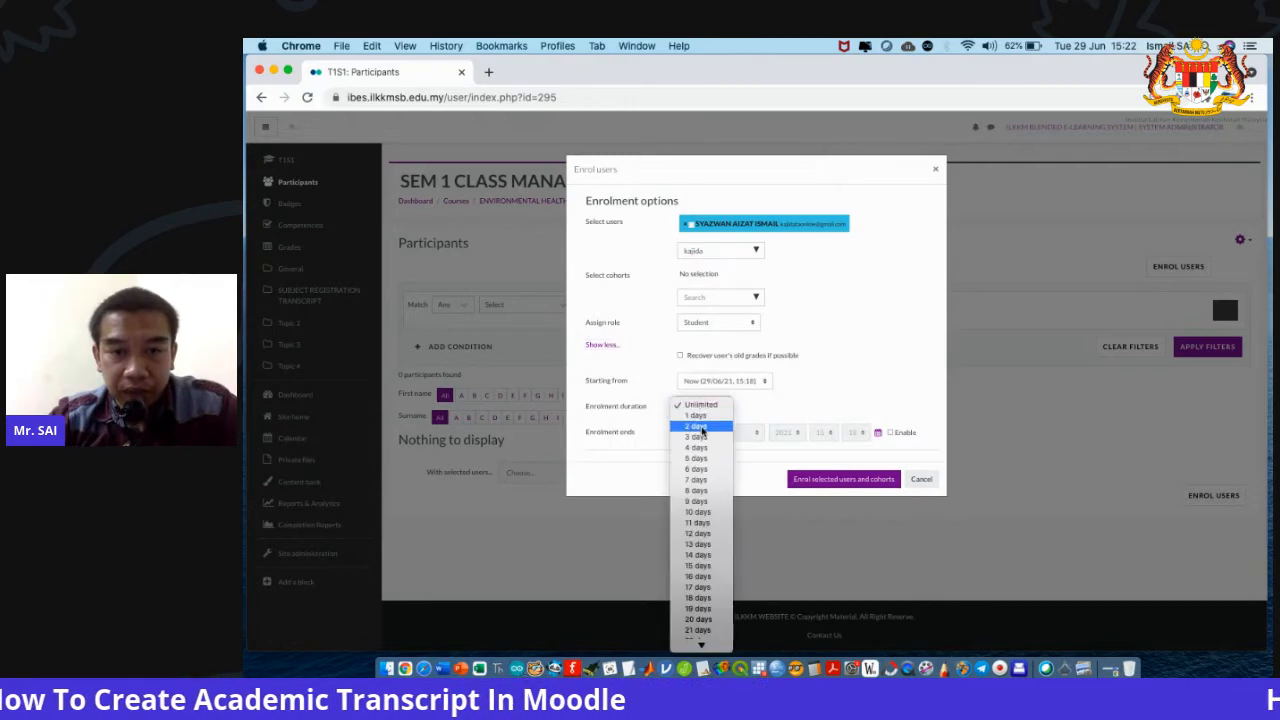
left_click(700, 432)
scroll(819, 322, "up", 3)
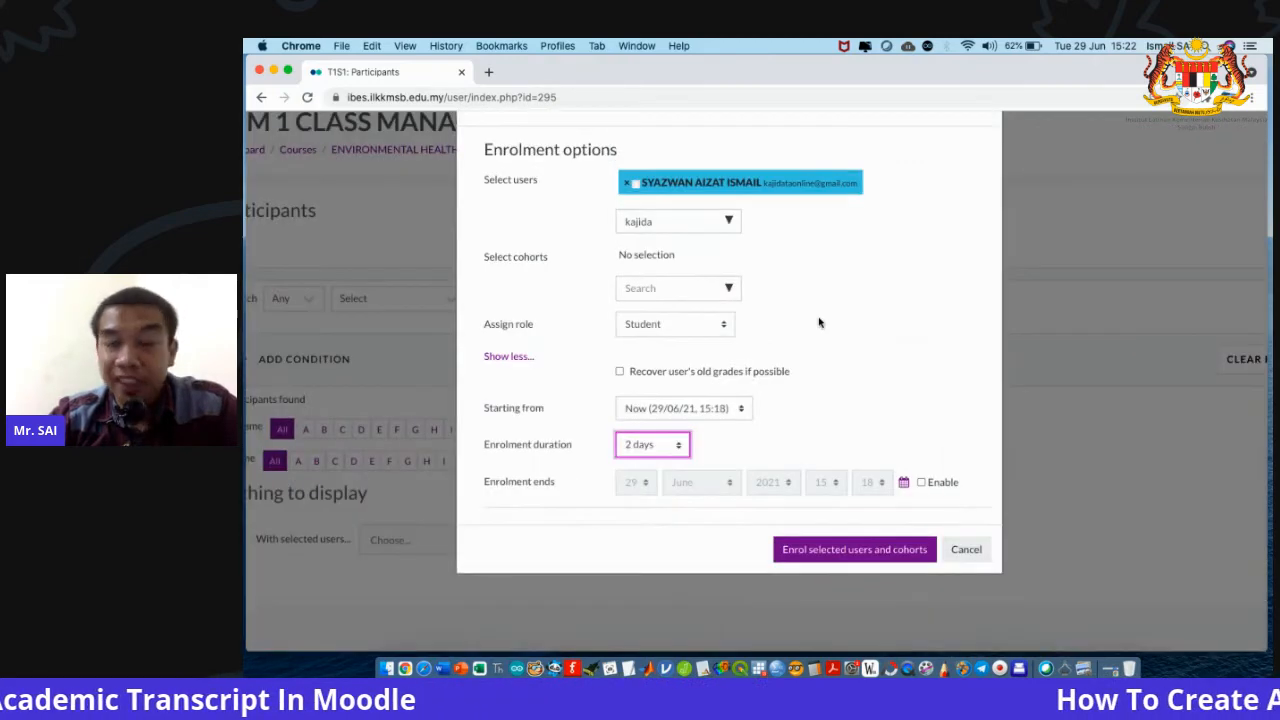
left_click(853, 556)
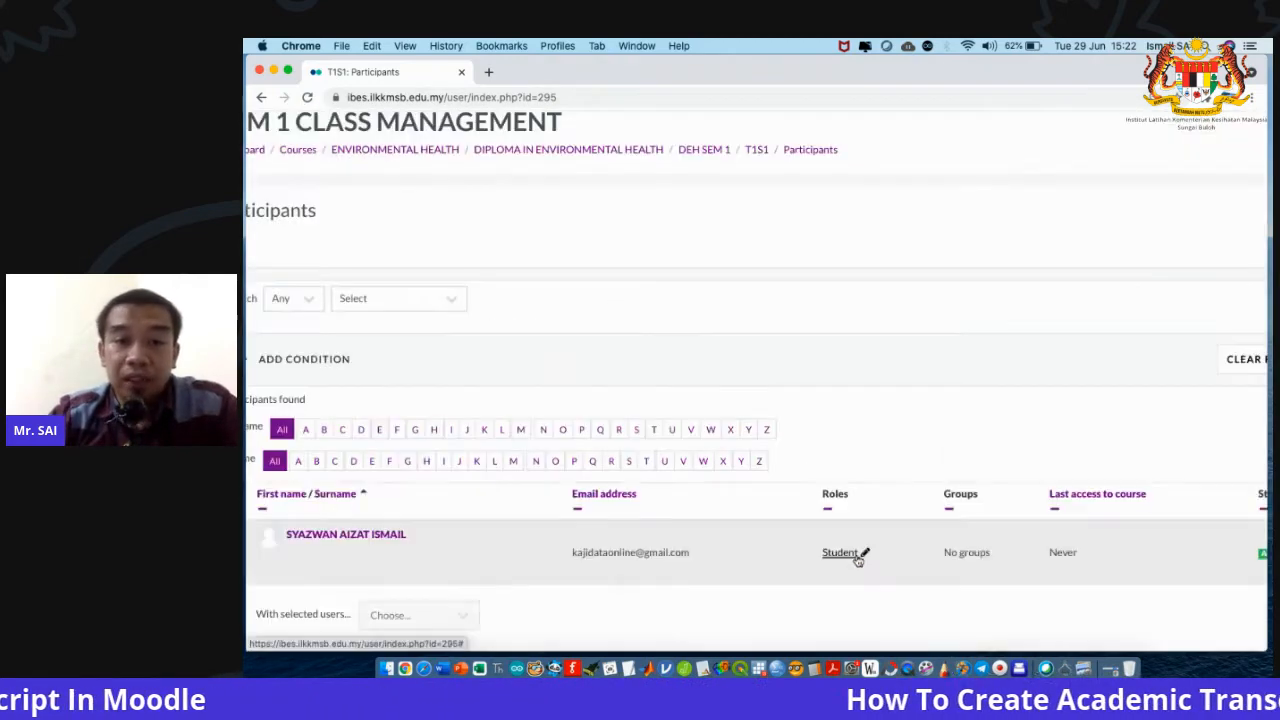
scroll(948, 378, "down", 3)
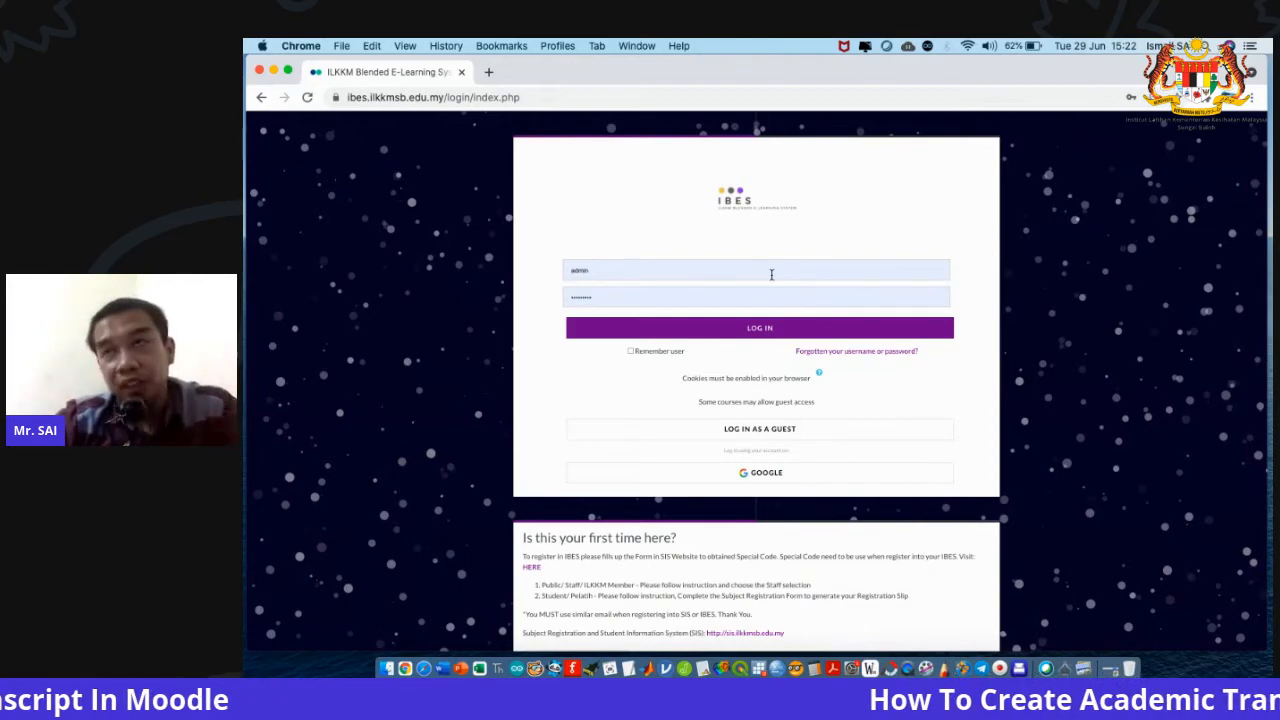
Log in to the site with the enrolled student's account and open the site home page.
left_click(760, 330)
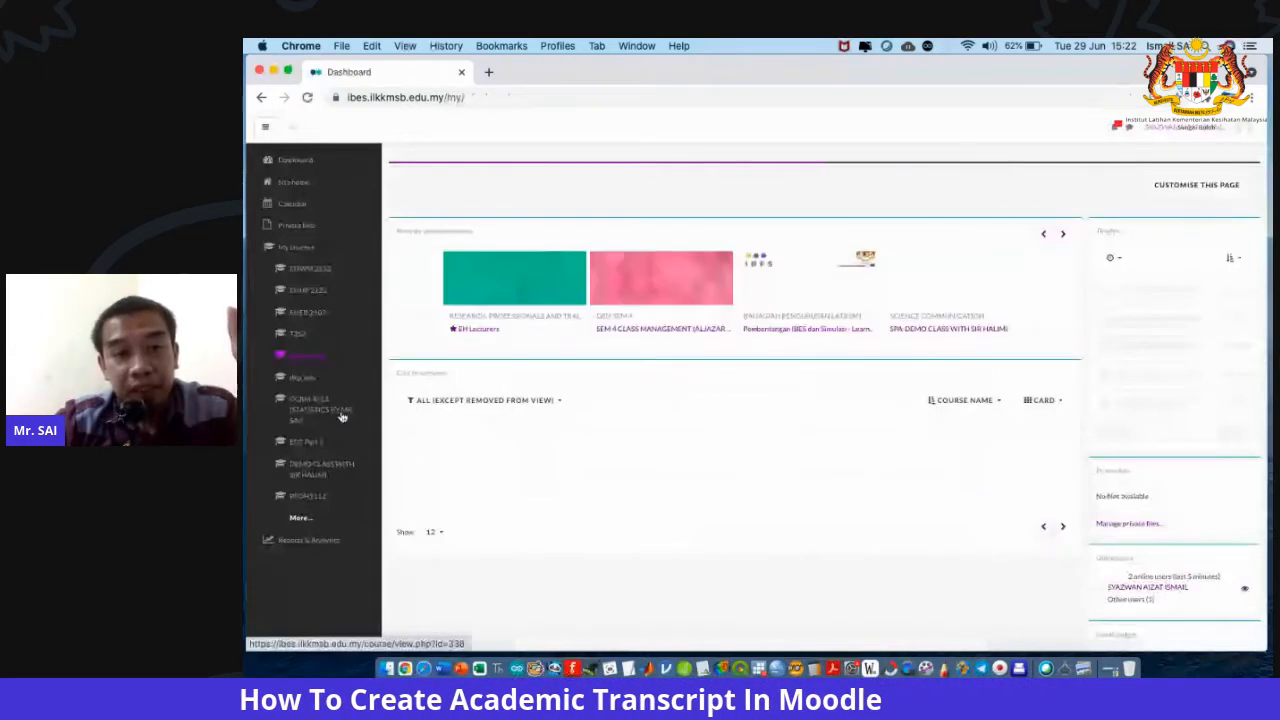
left_click(317, 185)
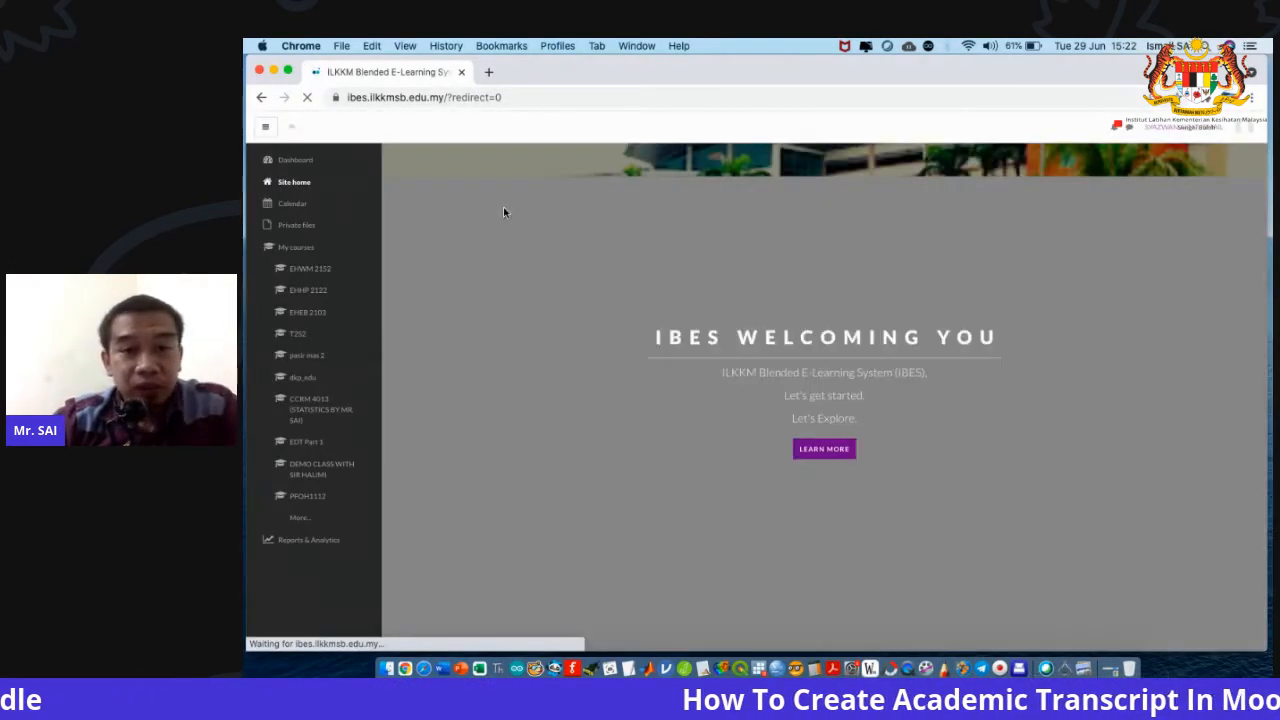
scroll(673, 414, "down", 5)
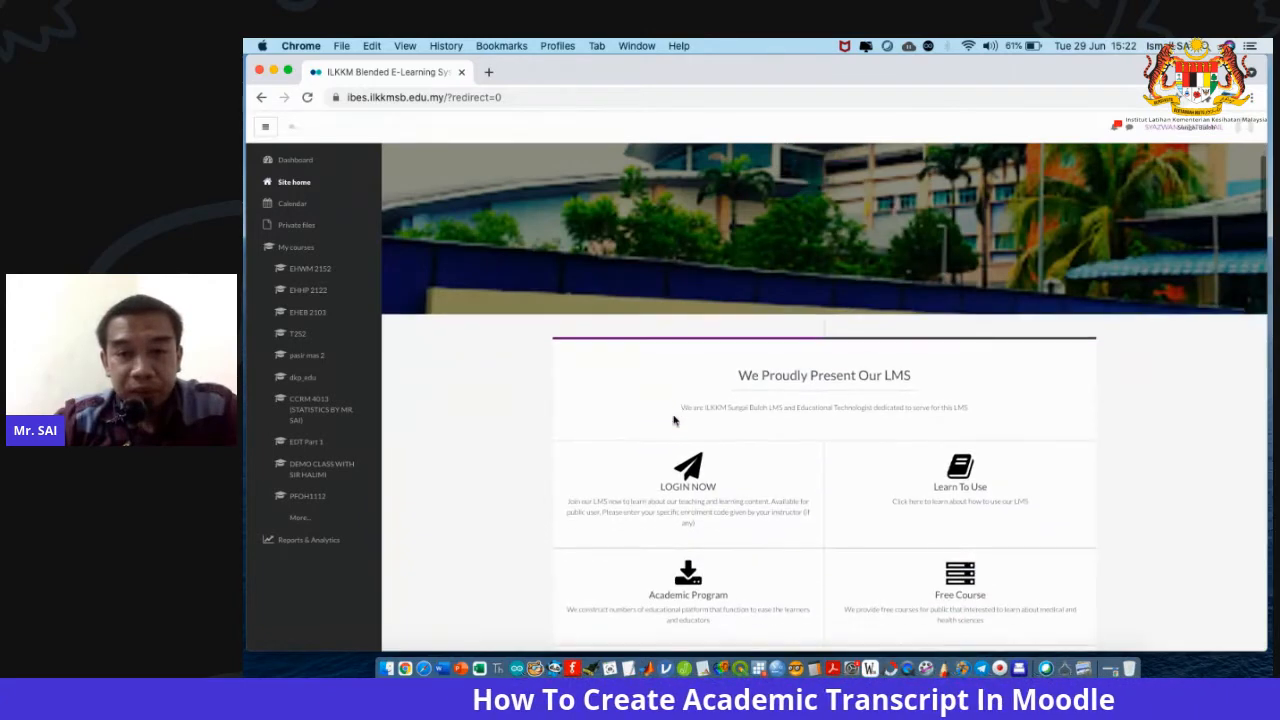
Open the student's profile for editing, review its Additional Fields and save the profile with its existing entries.
left_click(1249, 131)
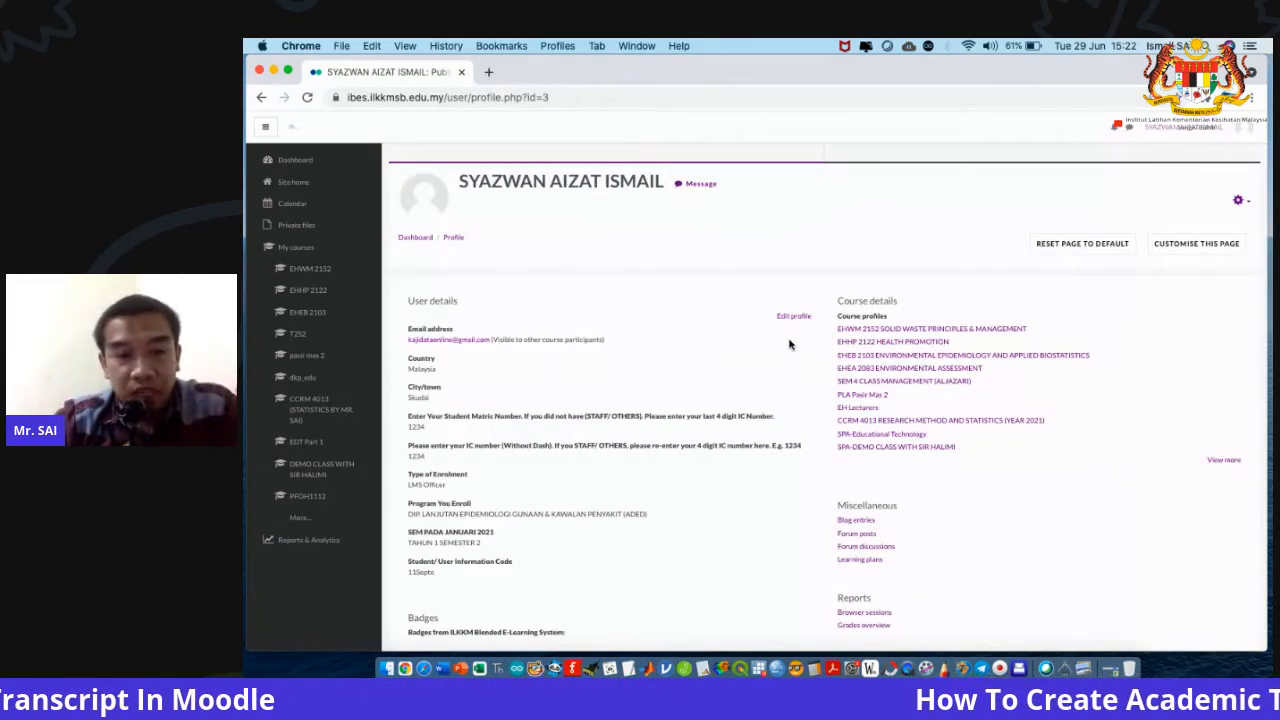
left_click(793, 316)
scroll(706, 491, "down", 2)
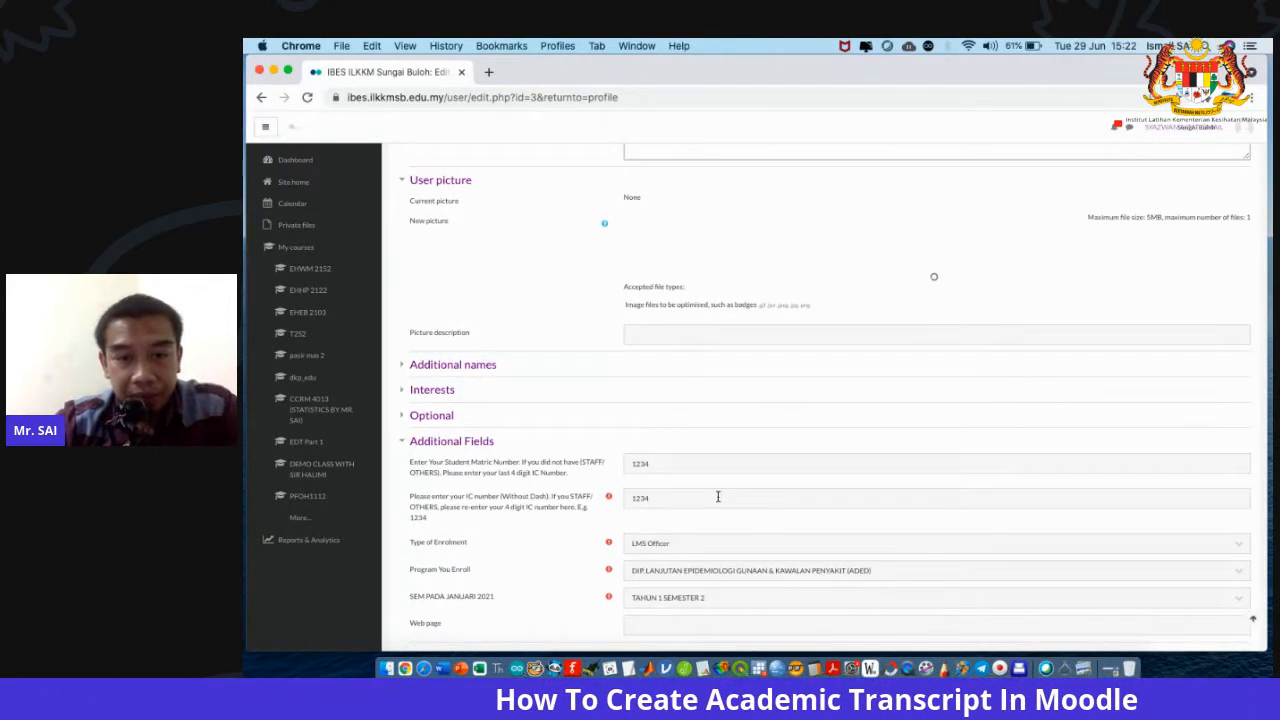
scroll(718, 496, "down", 2)
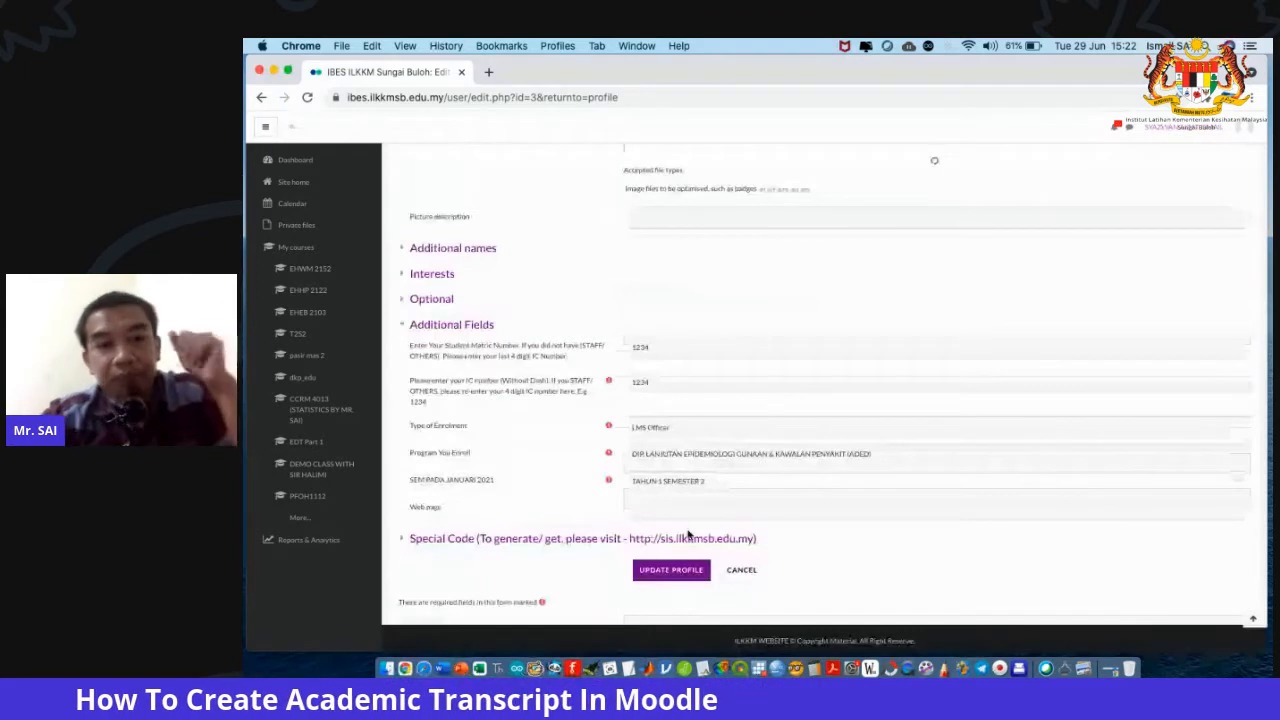
left_click(676, 572)
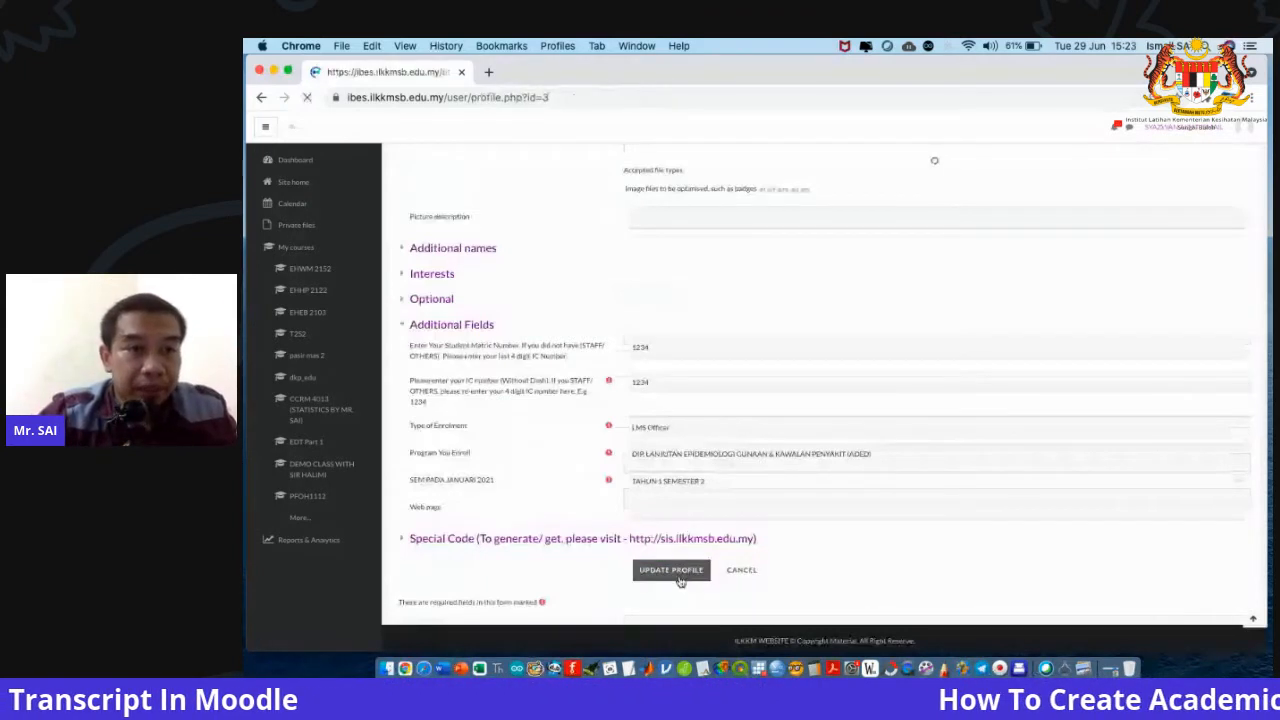
Look for the course under DEH SEM 1 of the Diploma in Environmental Health category on the site home page.
left_click(337, 184)
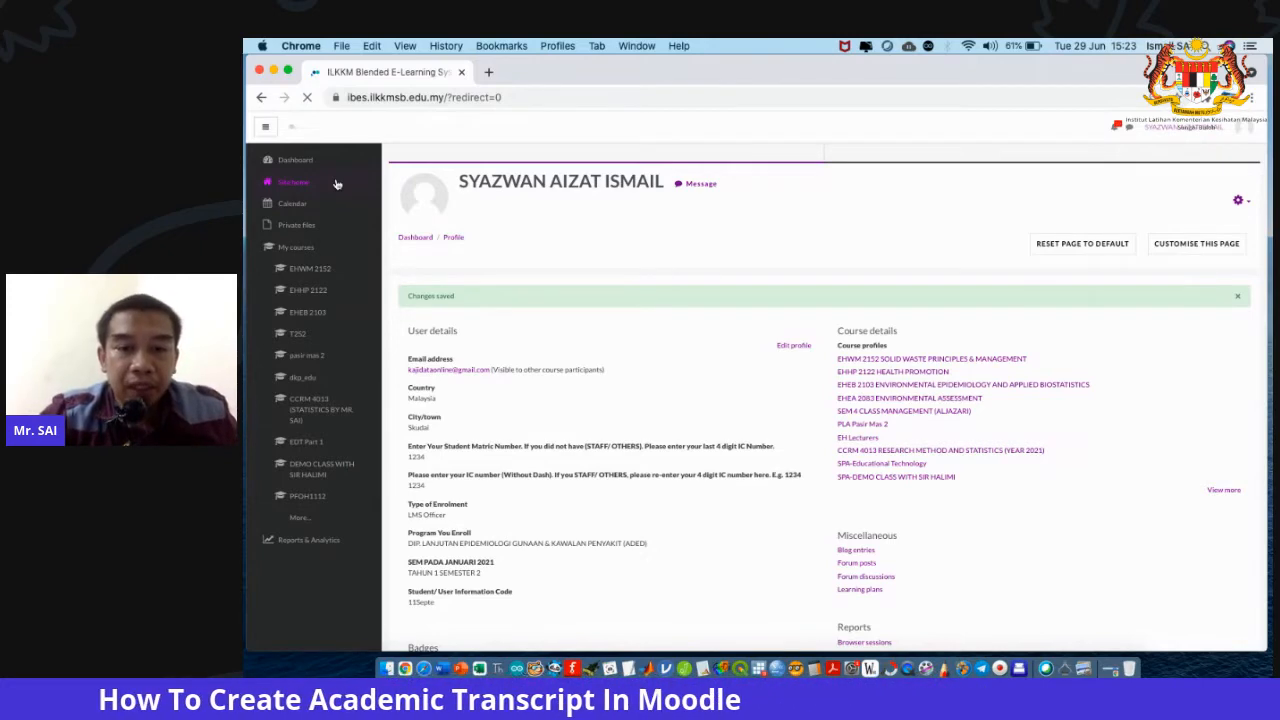
scroll(586, 318, "down", 15)
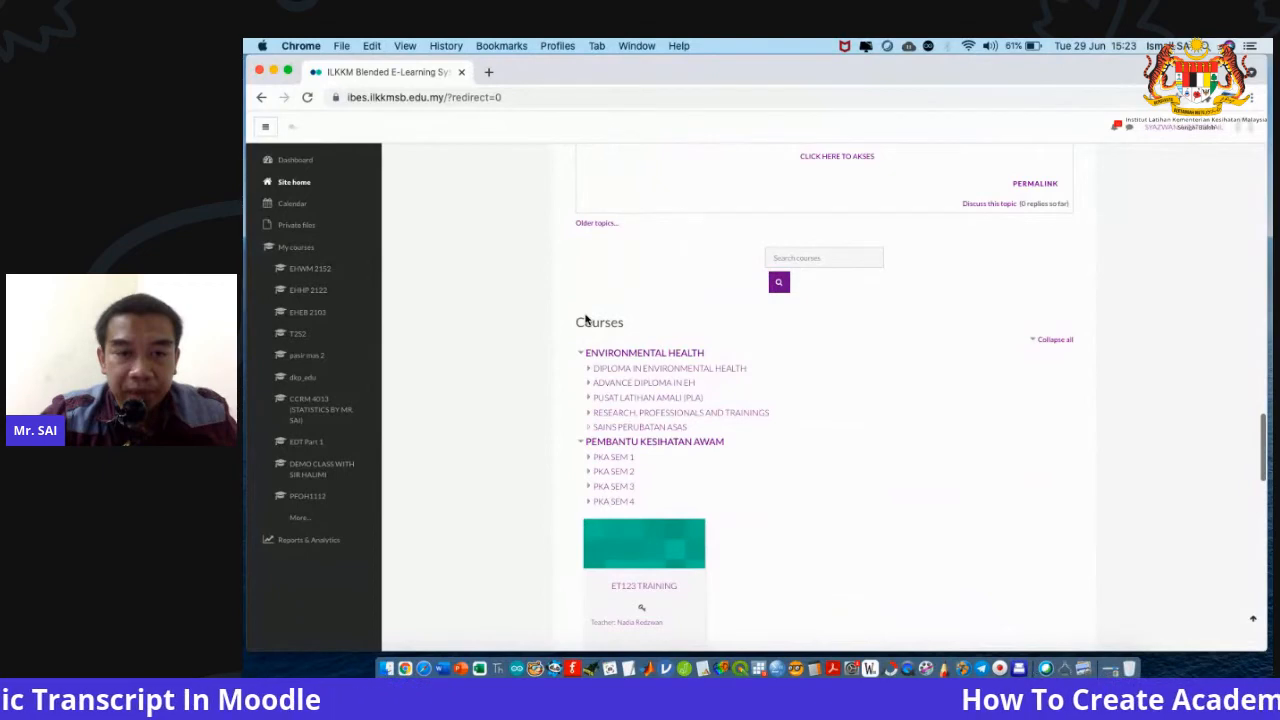
left_click(598, 368)
left_click(612, 387)
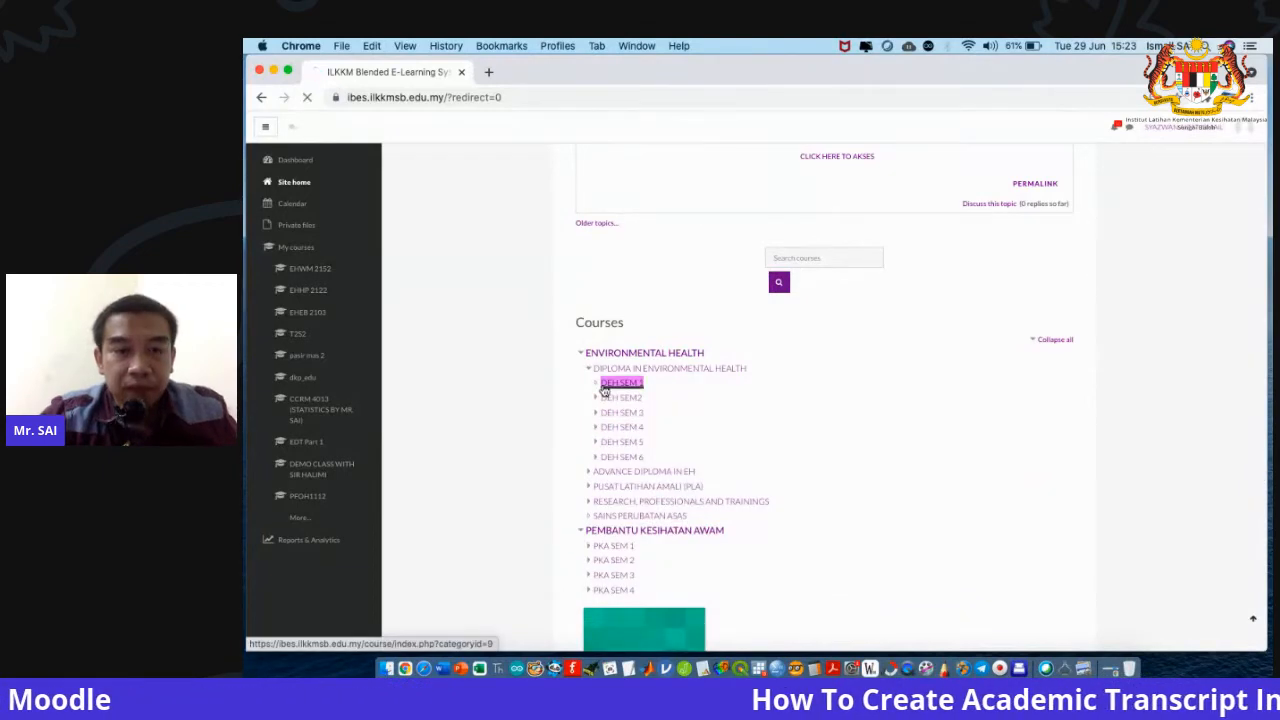
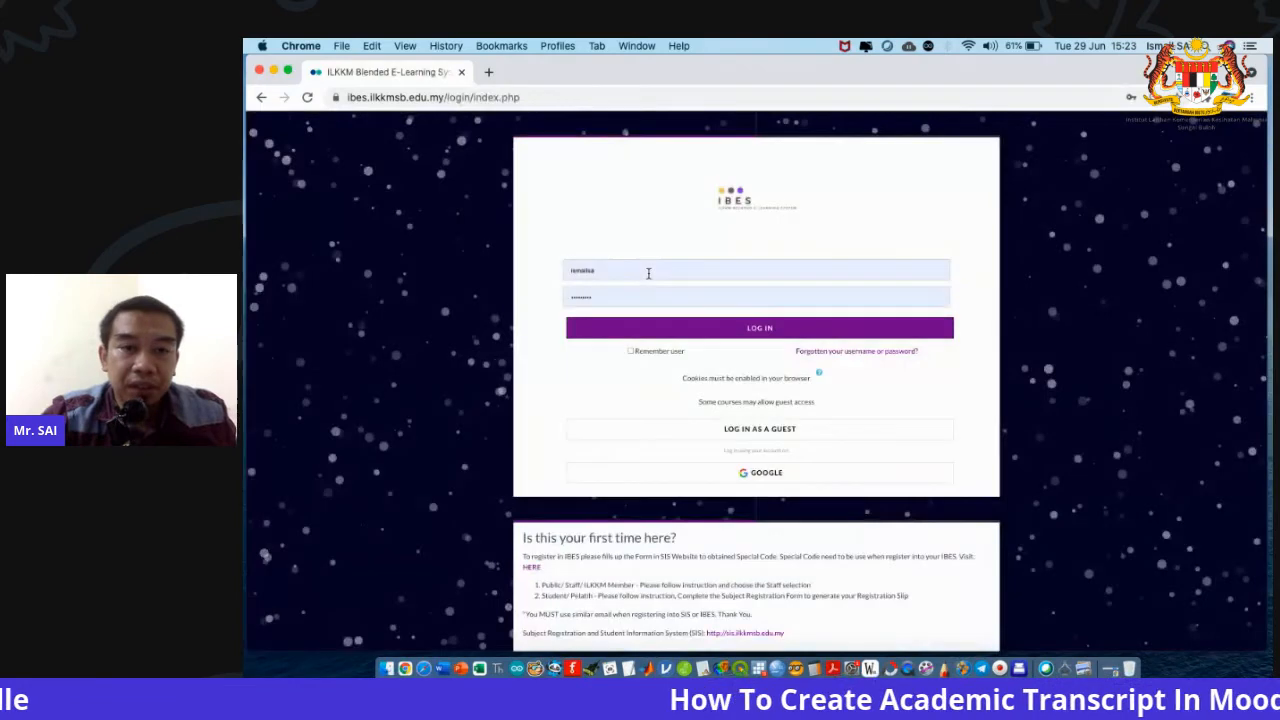
Log in with the administrator's username and password and open the SEM 1 CLASS MANAGEMENT course from the site home page.
left_click(649, 271)
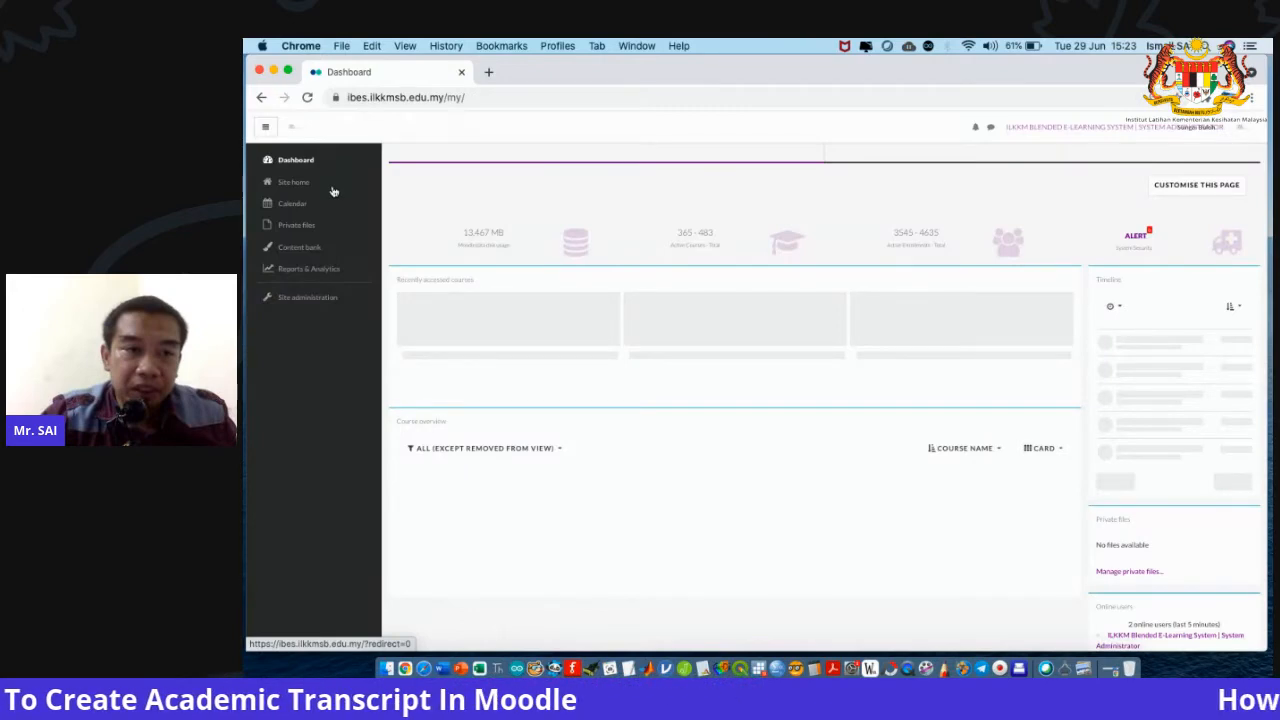
left_click(315, 188)
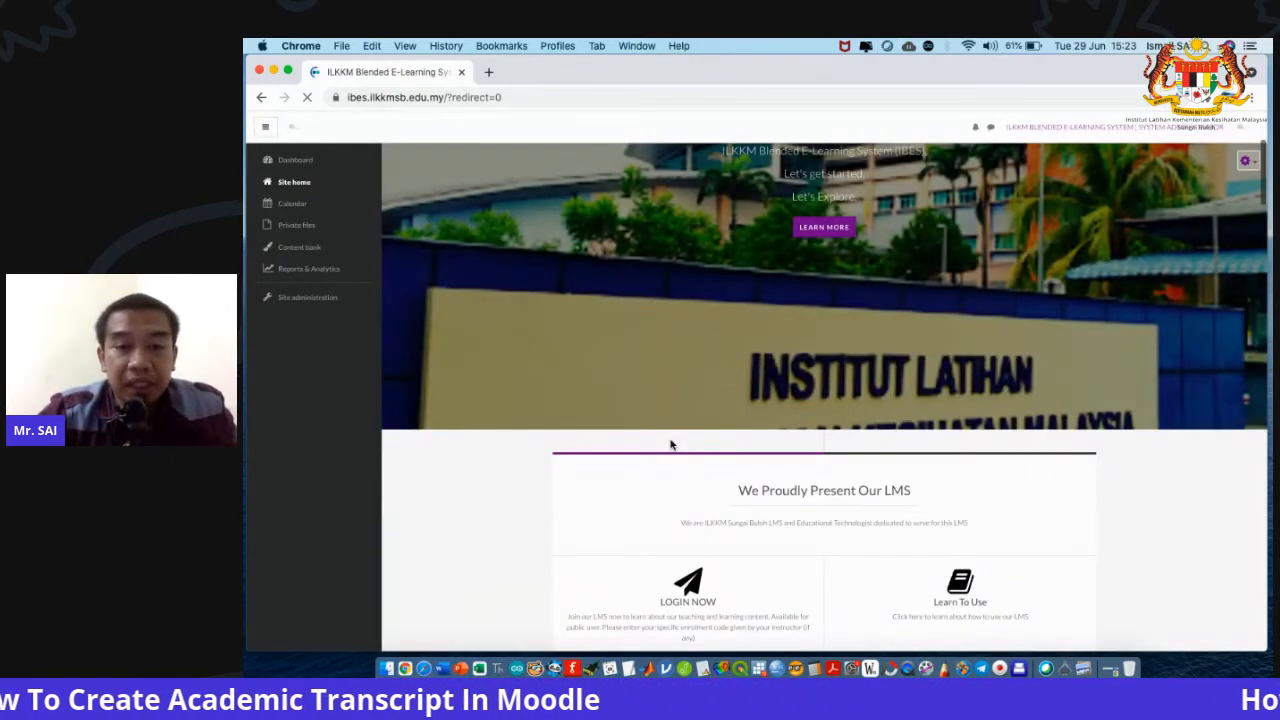
scroll(640, 470, "down", 15)
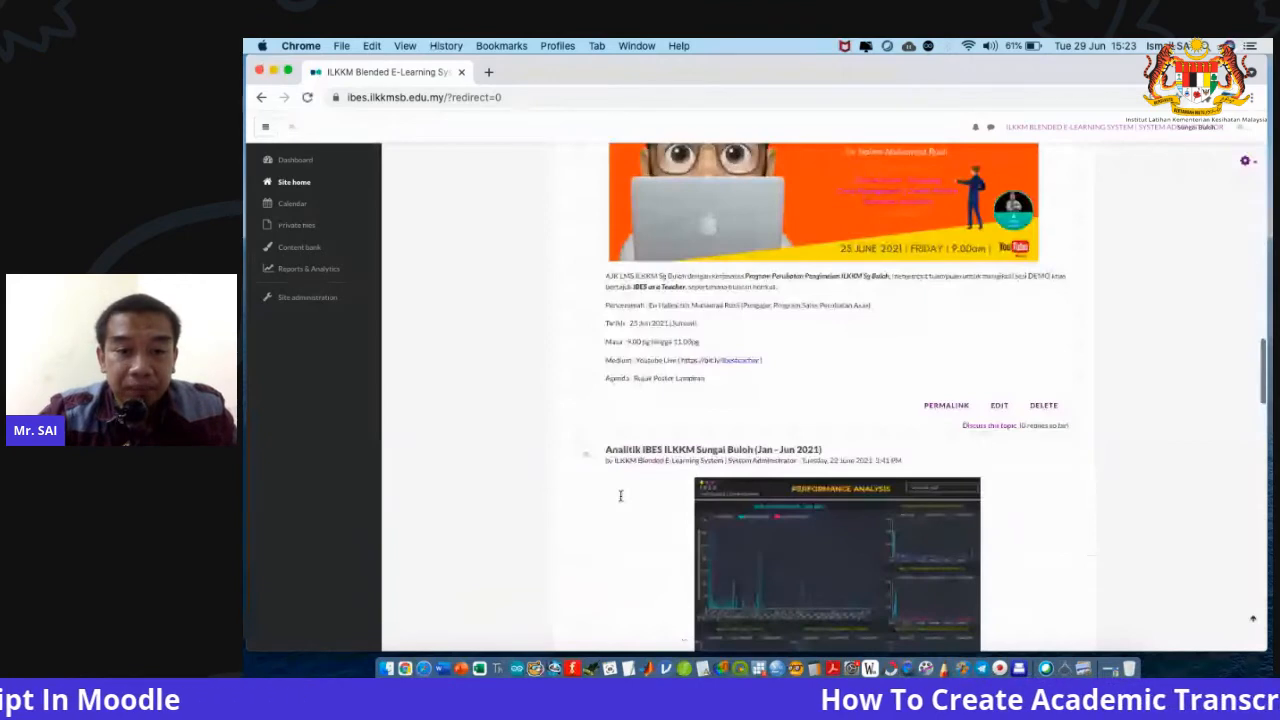
scroll(620, 496, "down", 8)
left_click(602, 502)
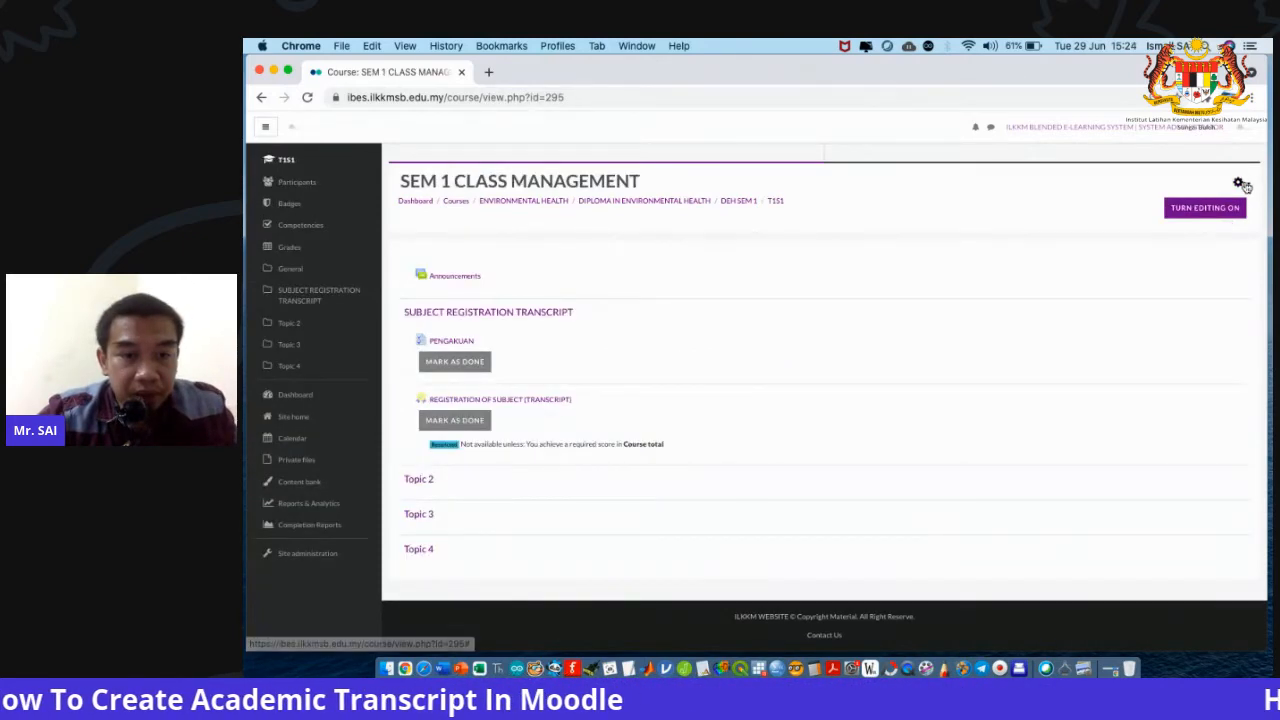
Review the general and Appearance settings of the SEM 1 CLASS MANAGEMENT course and save them.
left_click(1240, 182)
left_click(1196, 201)
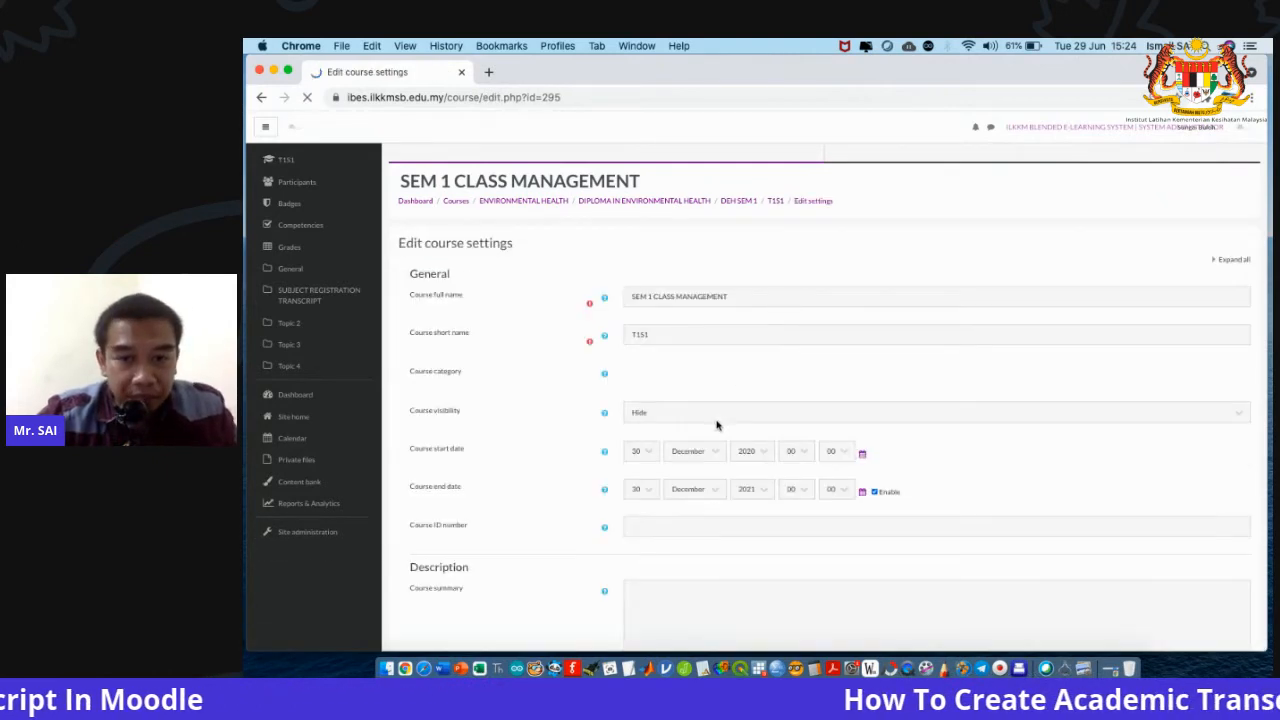
scroll(716, 425, "down", 1)
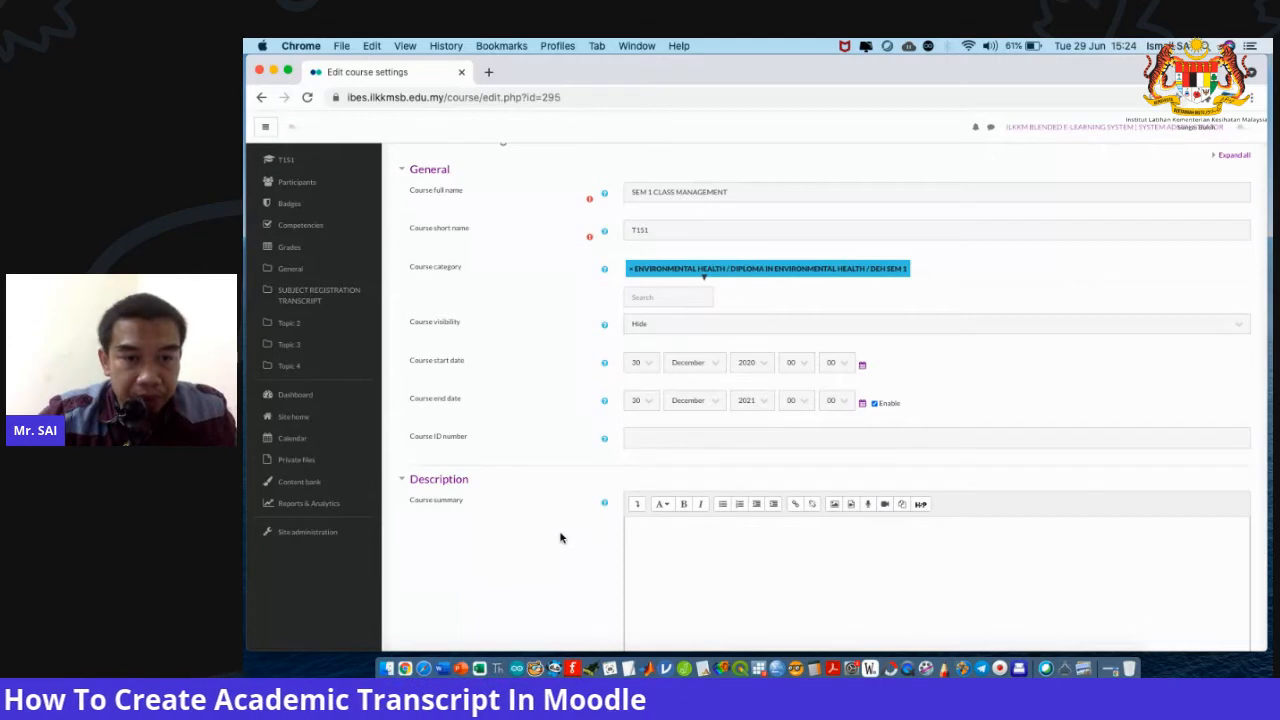
scroll(560, 500, "down", 5)
left_click(457, 409)
scroll(461, 414, "up", 1)
scroll(566, 480, "down", 5)
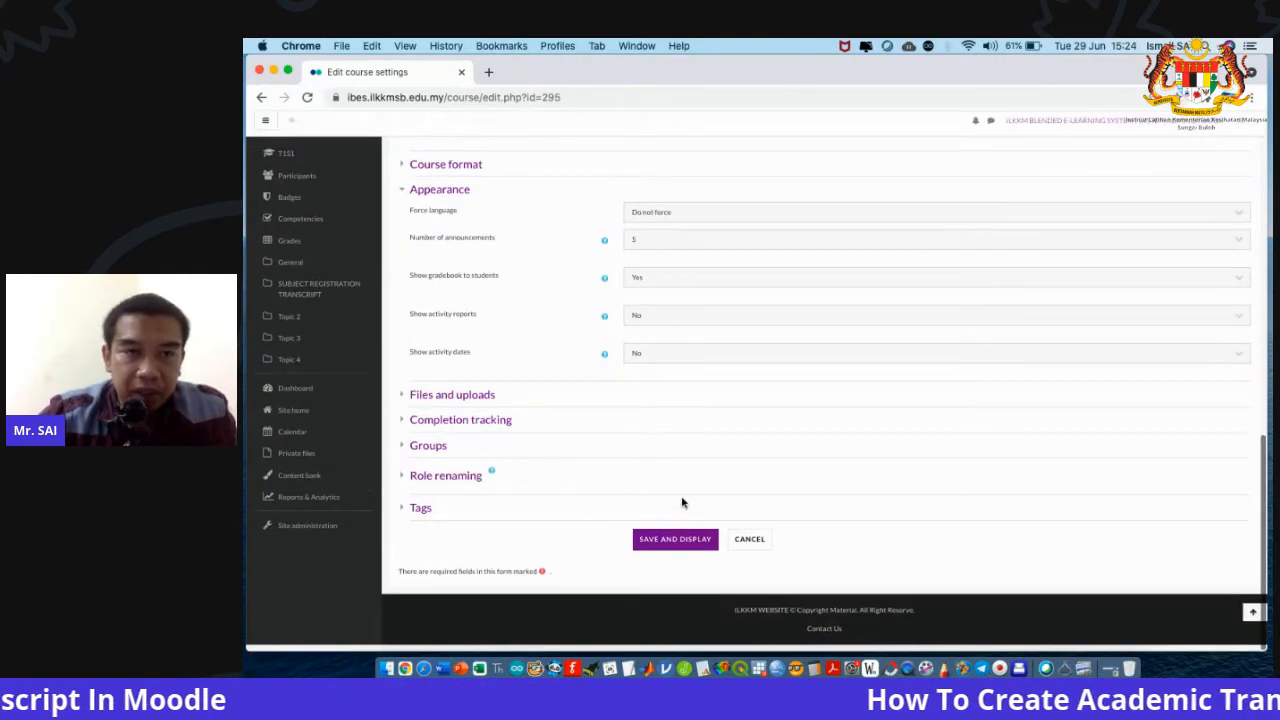
left_click(675, 539)
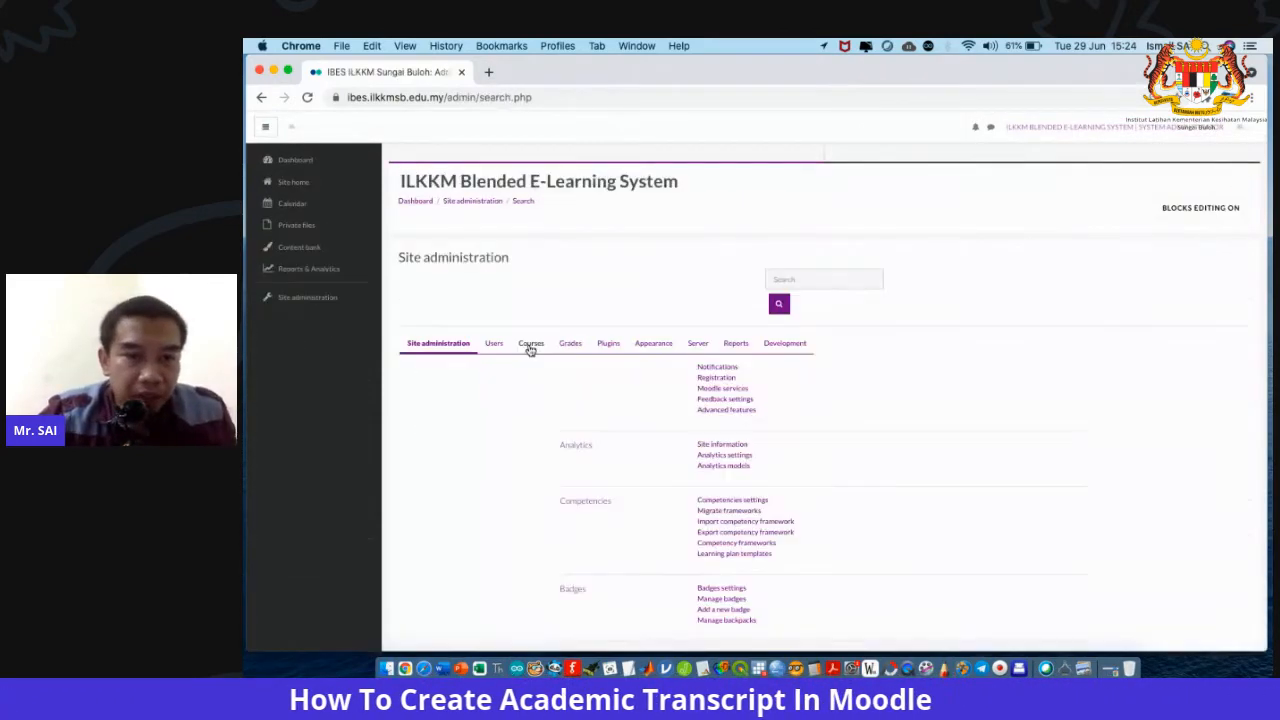
Make the SEM 1 CLASS MANAGEMENT course in the DEH SEM 1 category visible through the site's course and category management.
left_click(528, 343)
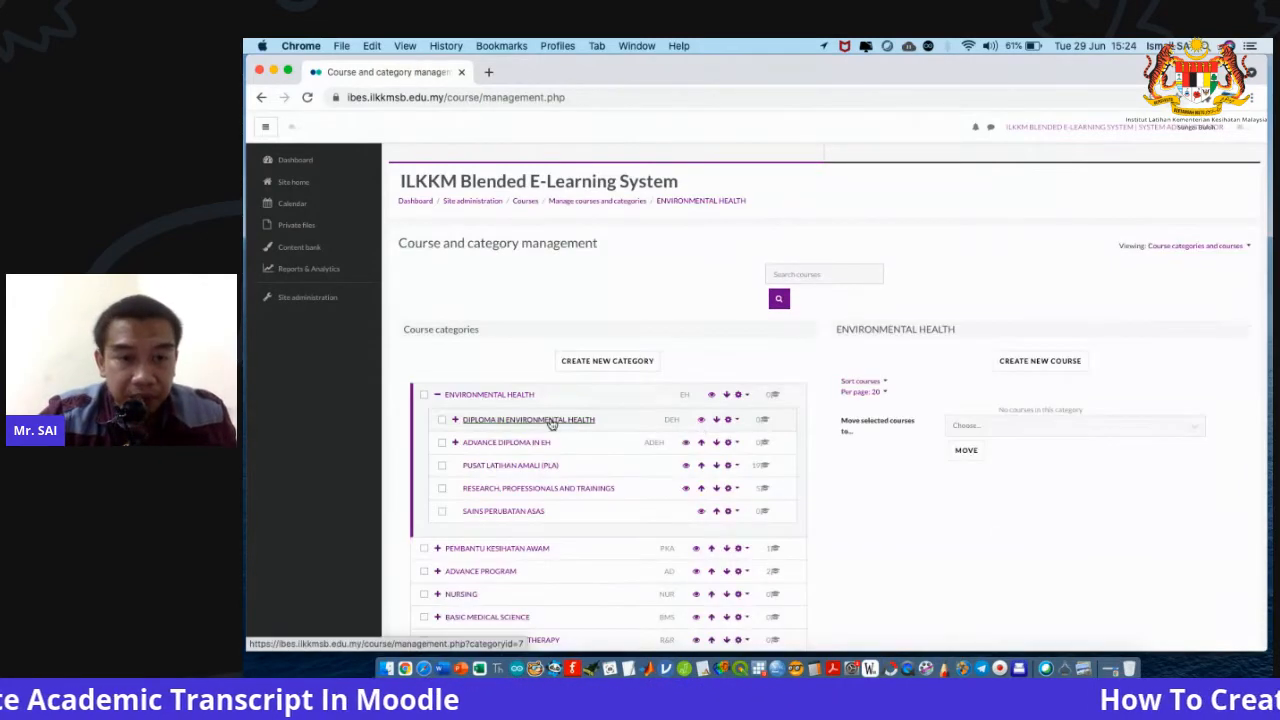
left_click(527, 420)
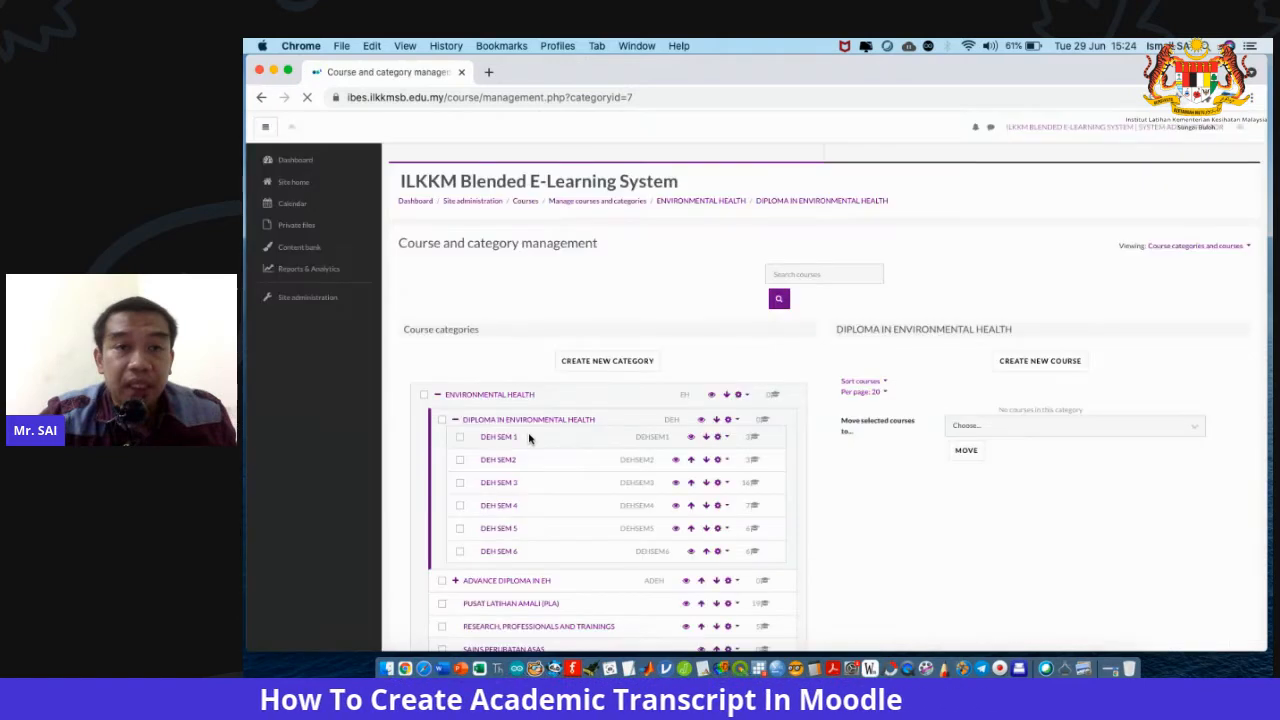
left_click(502, 444)
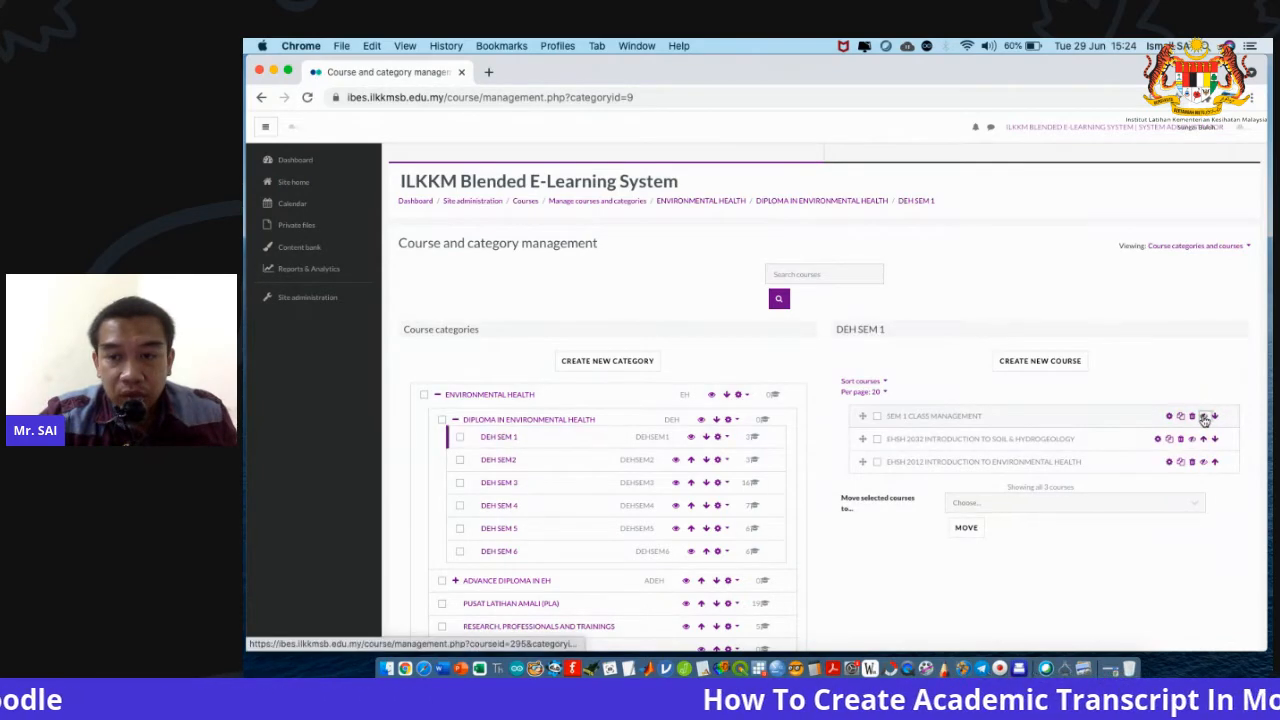
left_click(1204, 417)
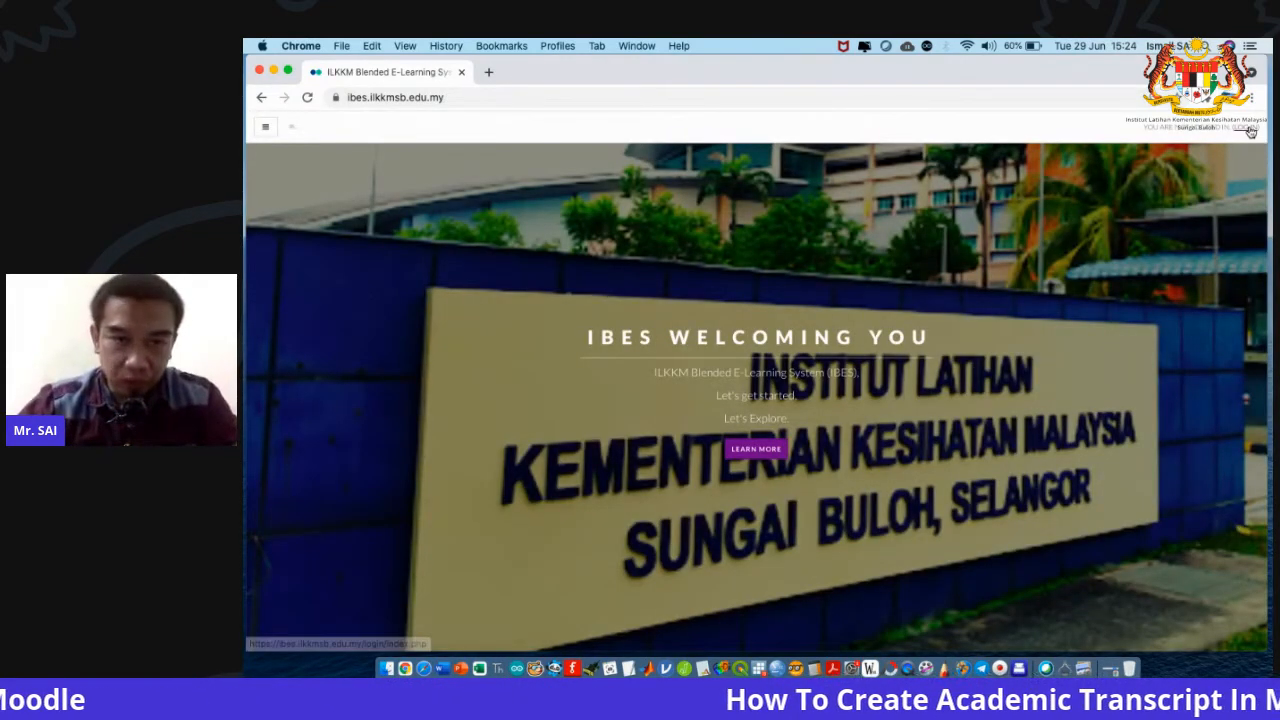
Log in with the enrolled student's account and check the restriction on REGISTRATION OF SUBJECT (TRANSCRIPT) in the T1S1 course.
left_click(1250, 132)
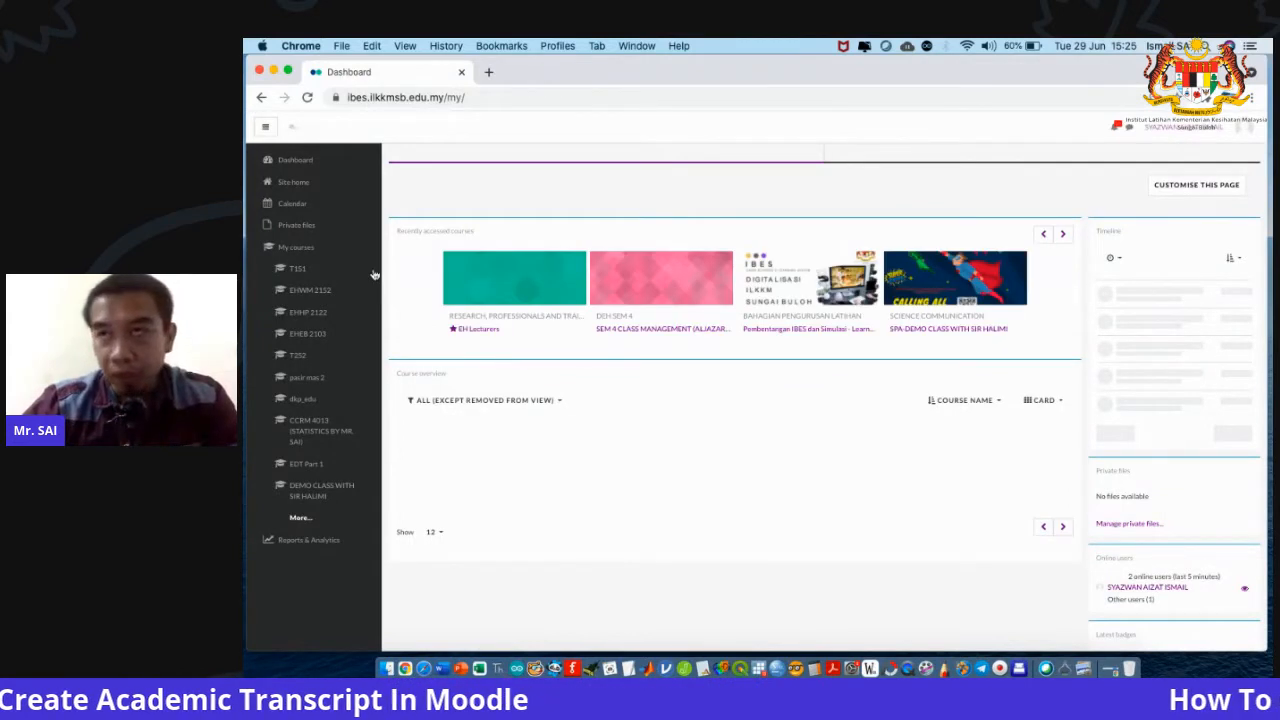
left_click(351, 272)
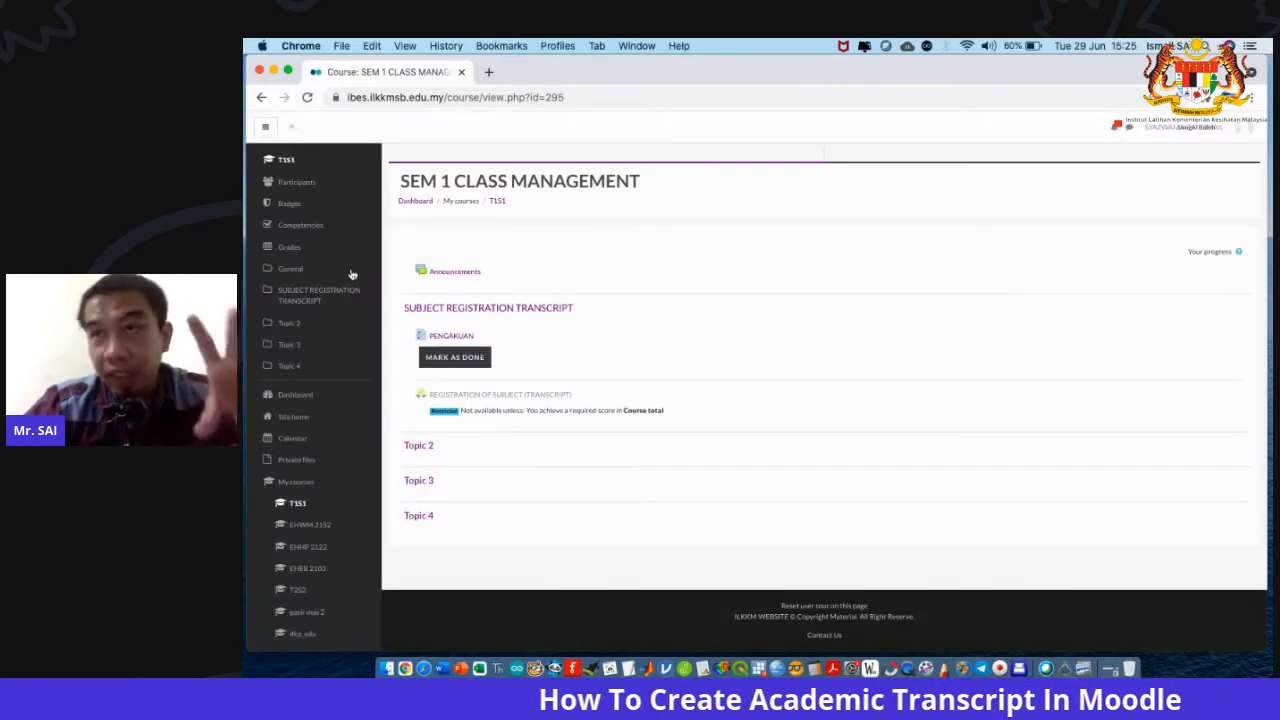
triple_click(489, 393)
scroll(489, 393, "up", 5)
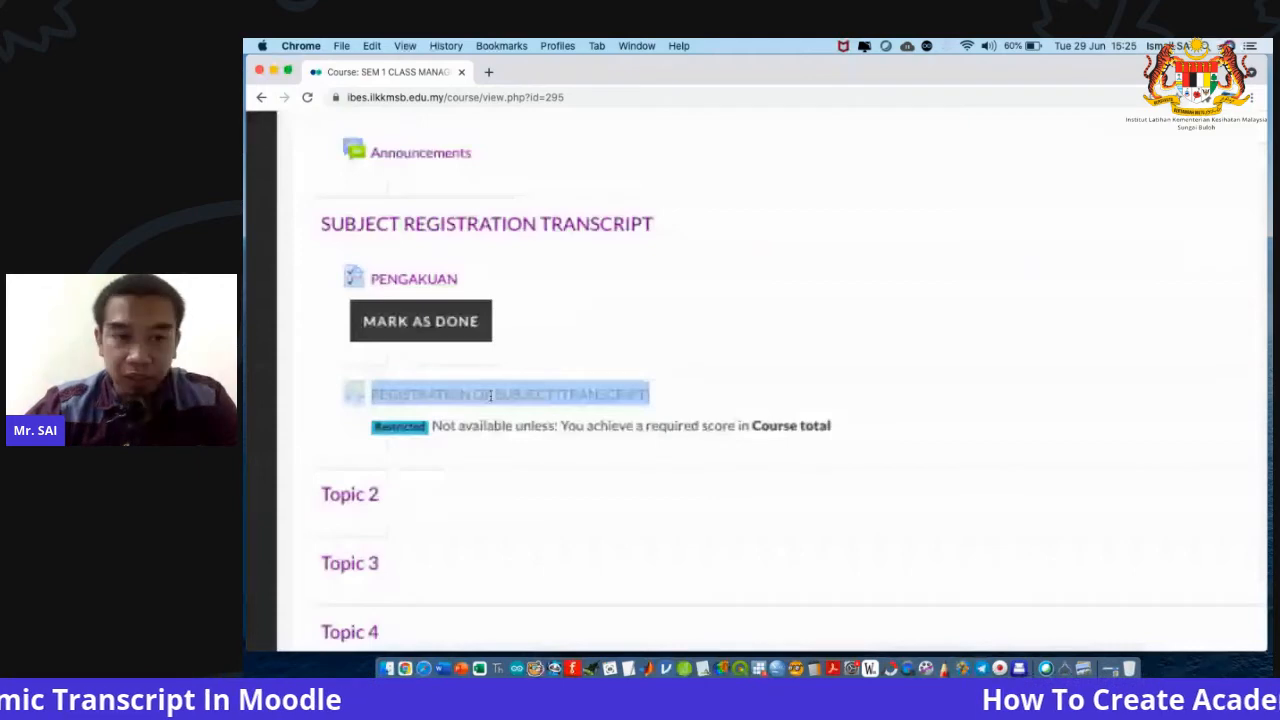
scroll(490, 396, "up", 2)
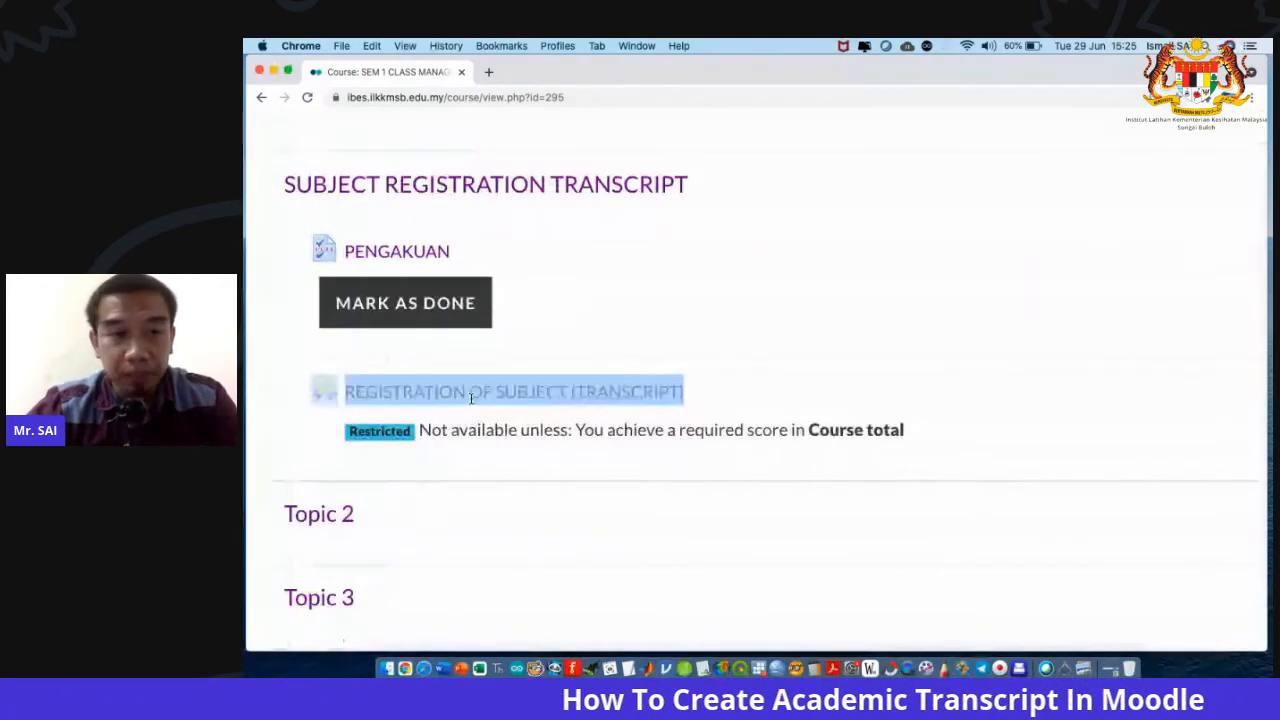
Answer the PENGAKUAN questionnaire with YES and submit it.
left_click(417, 257)
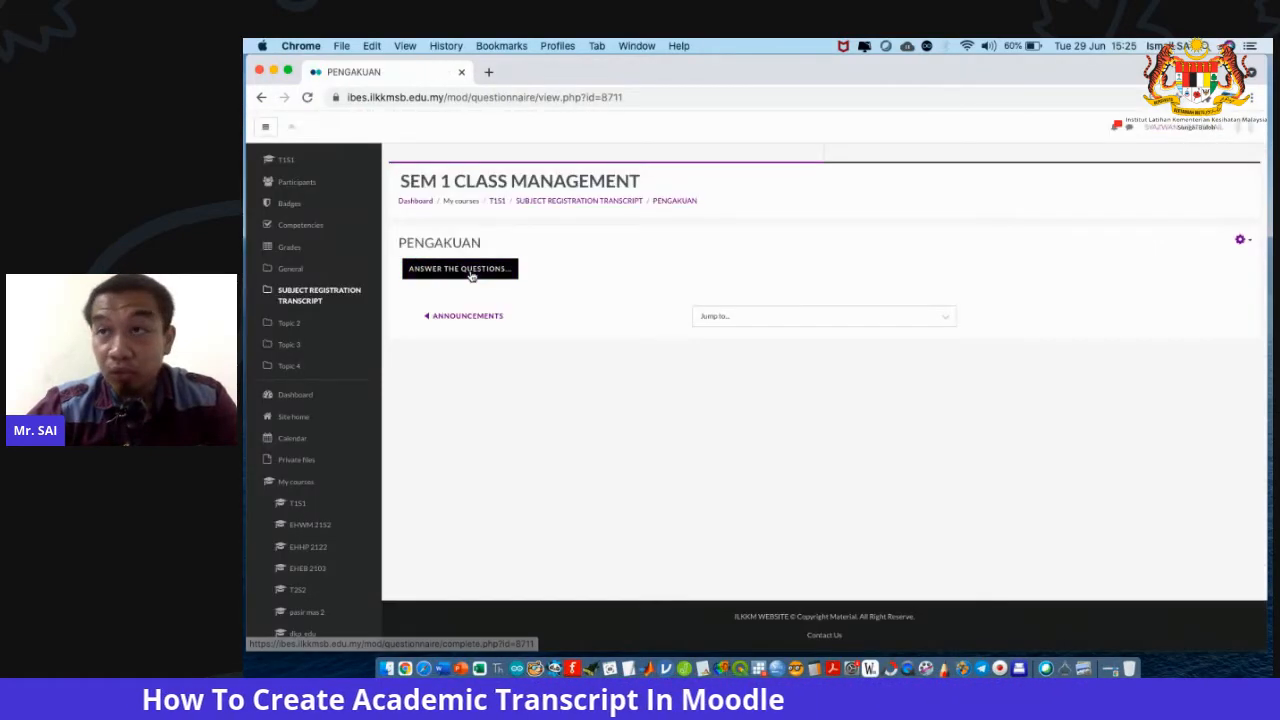
left_click(471, 272)
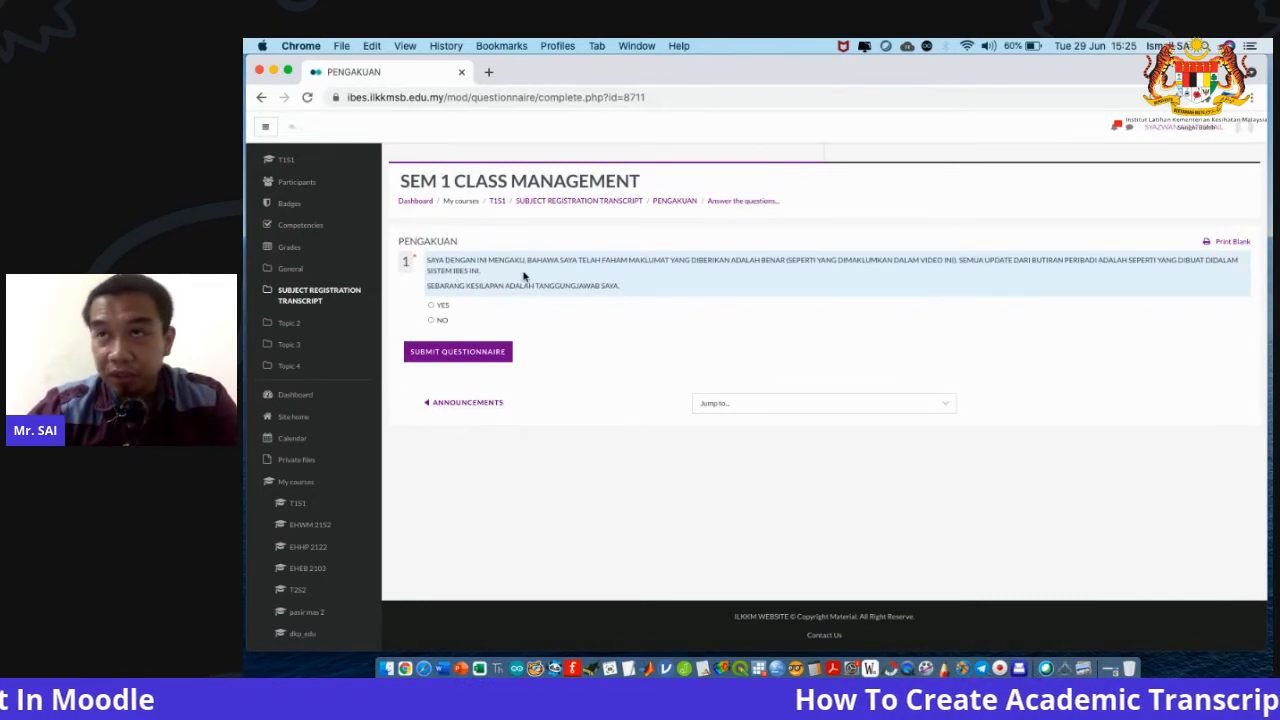
left_click(431, 306)
left_click(489, 352)
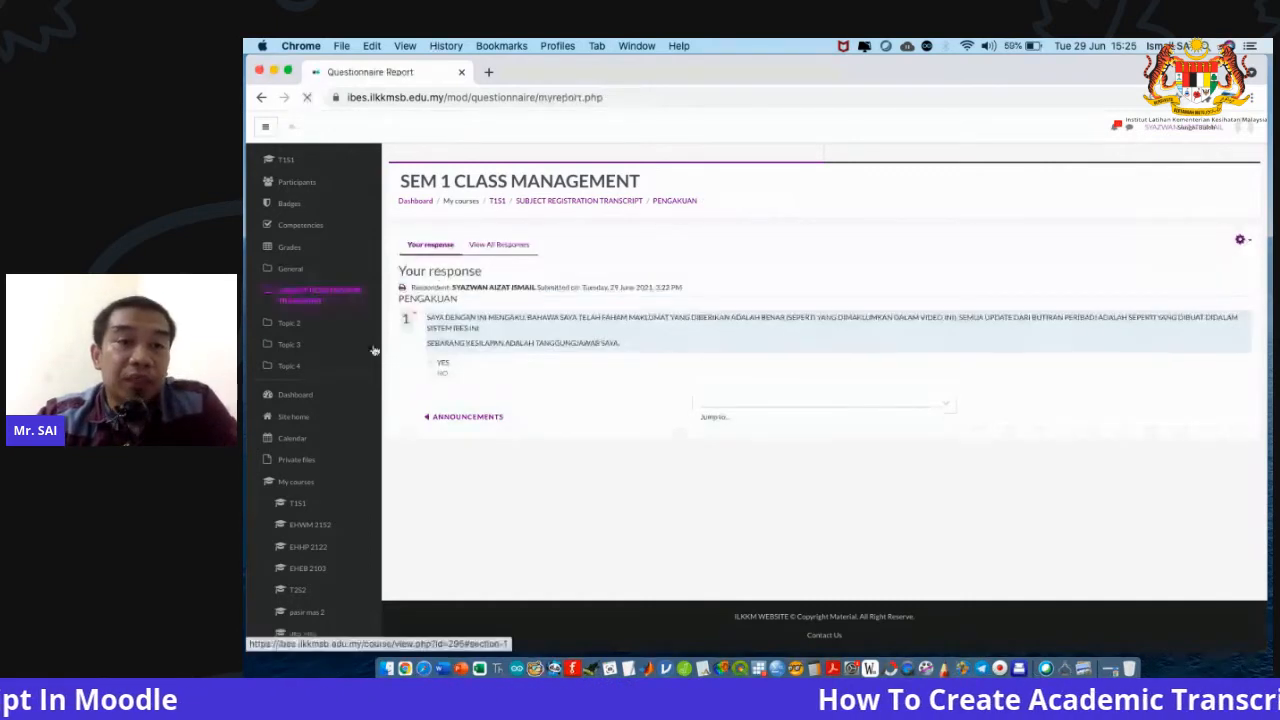
Reopen the PENGAKUAN questionnaire to view the student's submitted response, and return to the SUBJECT REGISTRATION TRANSCRIPT section.
left_click(319, 295)
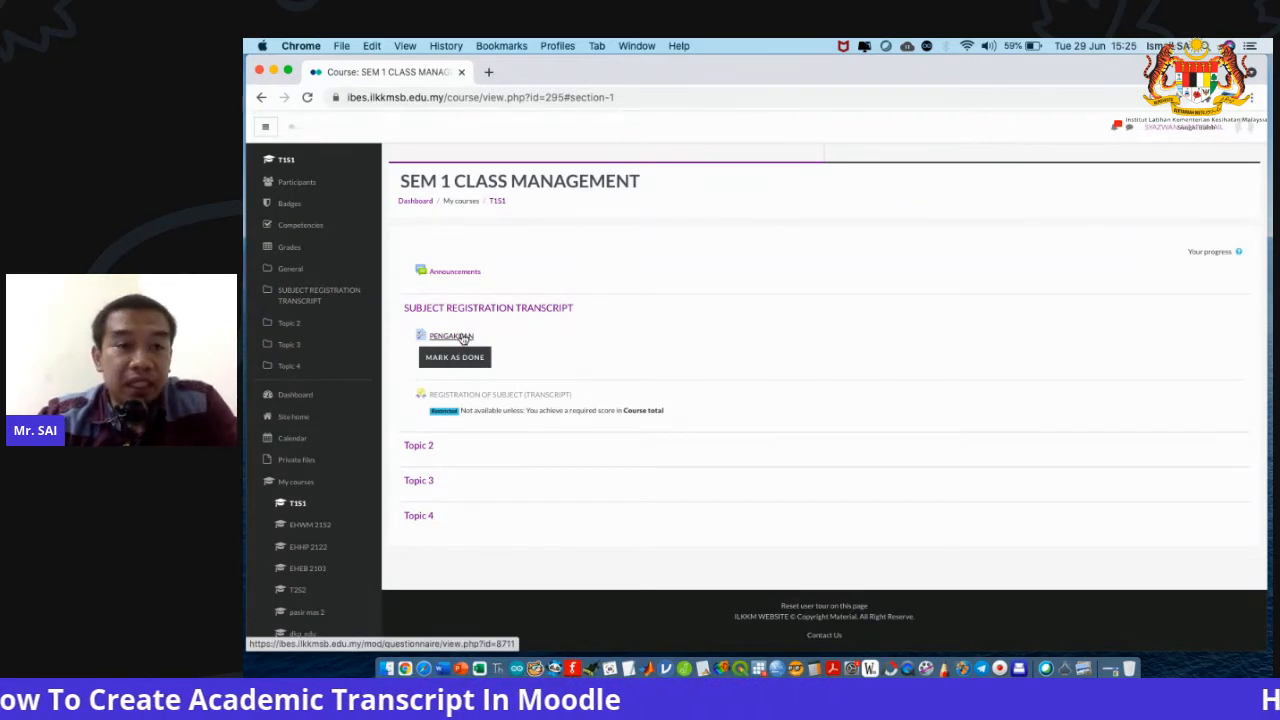
left_click(463, 340)
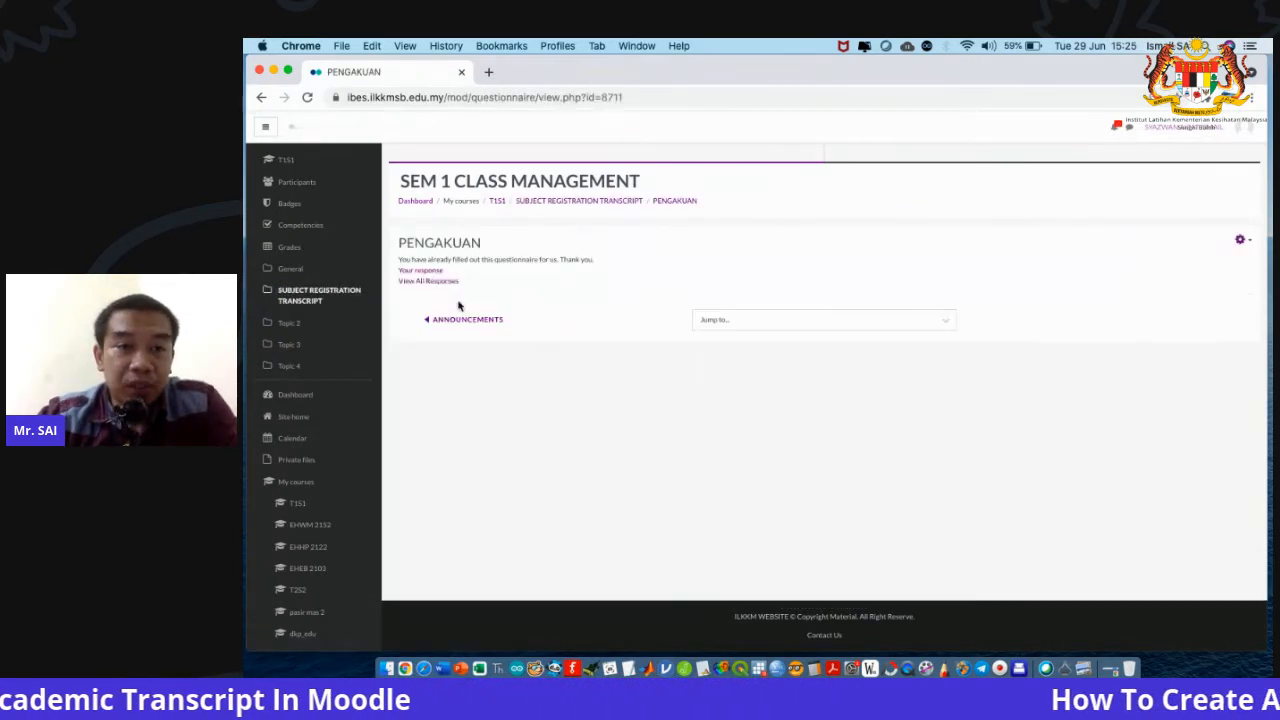
left_click(1241, 241)
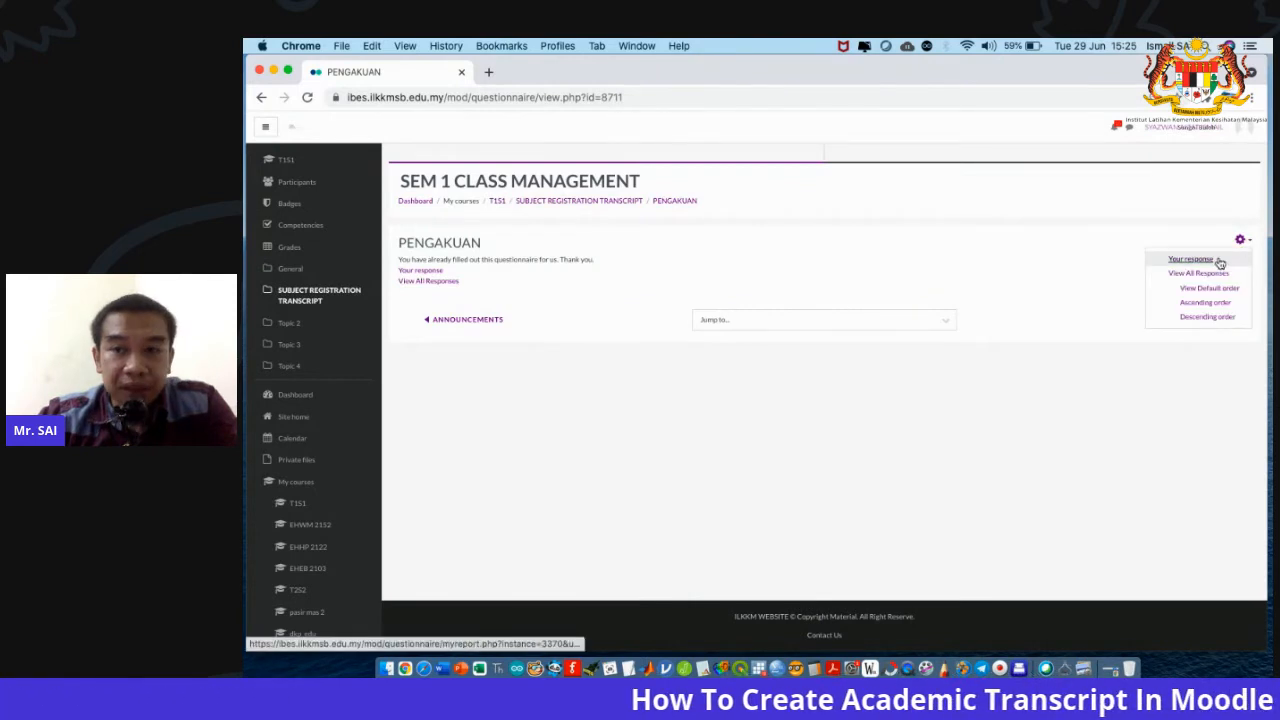
left_click(1219, 262)
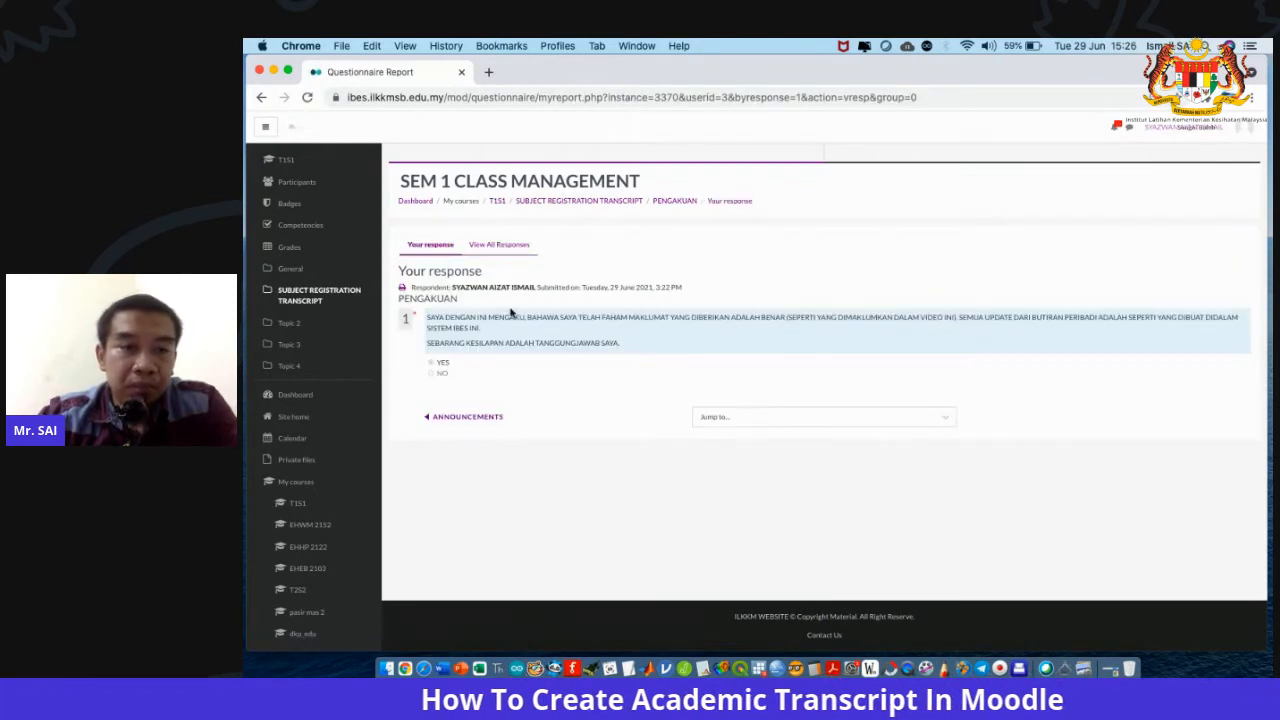
left_click(328, 290)
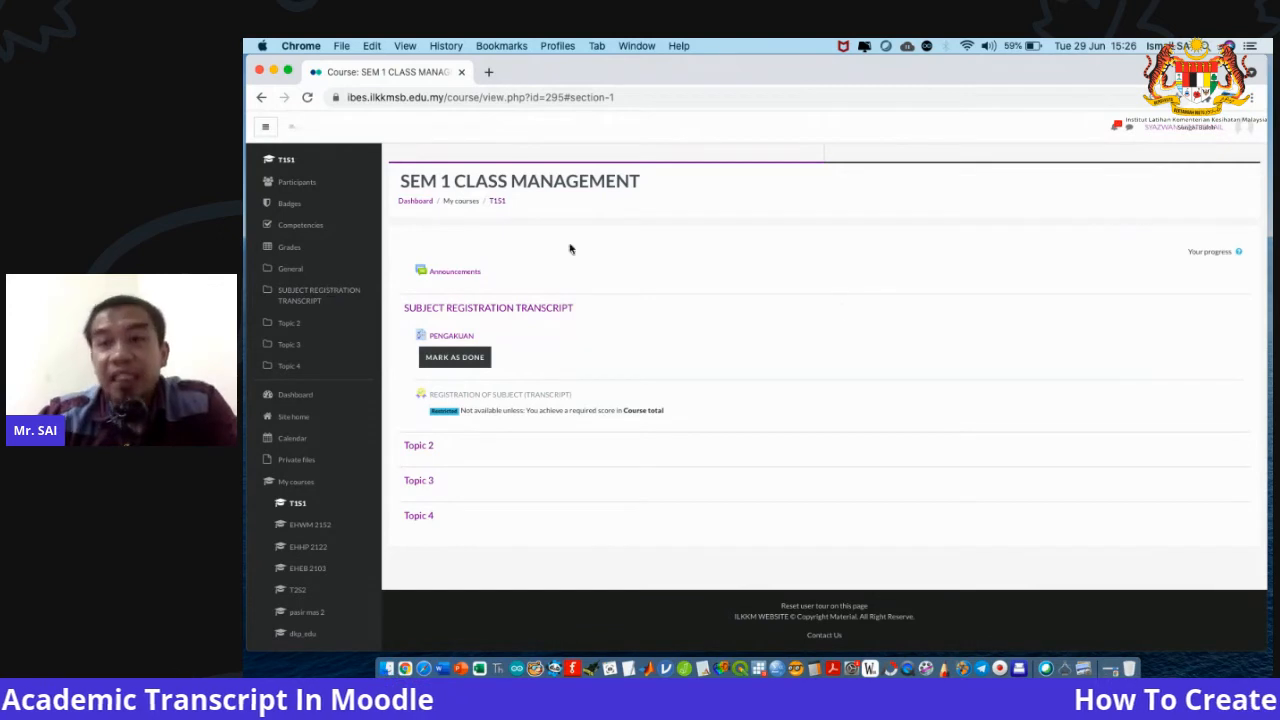
Log out of the student's account and log in with the saved administrator username and password.
left_click(1236, 134)
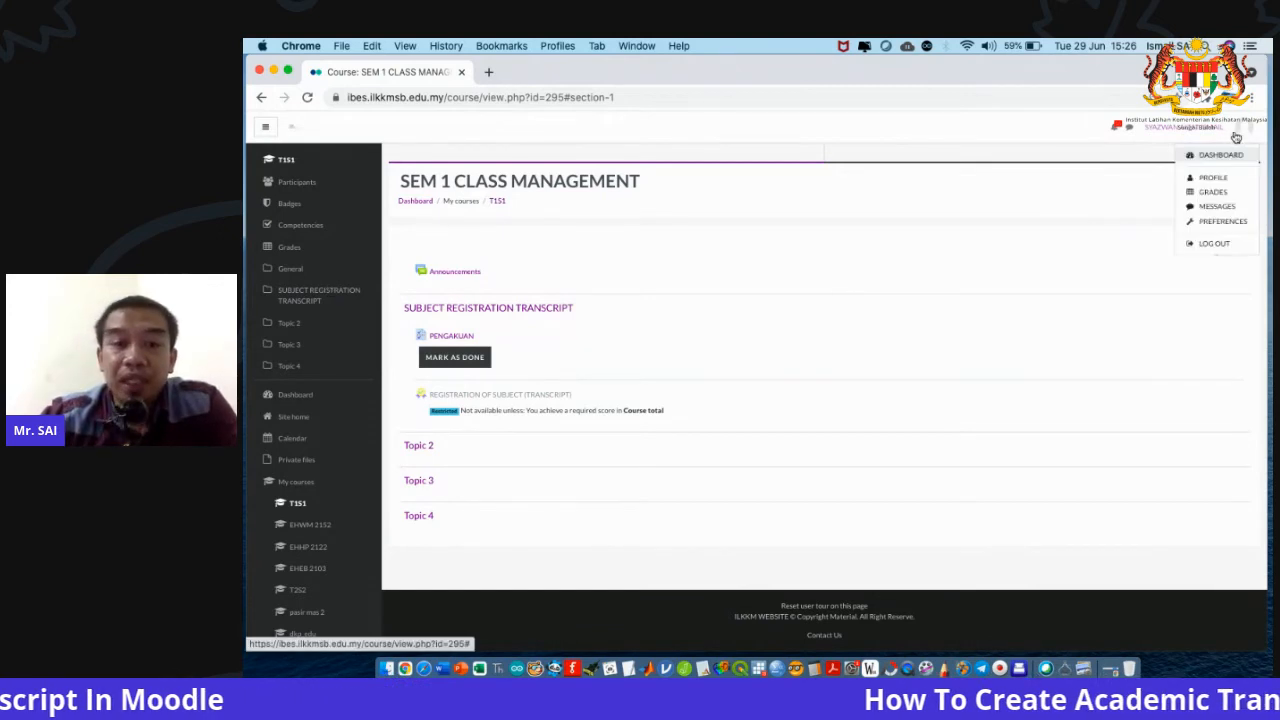
left_click(1208, 246)
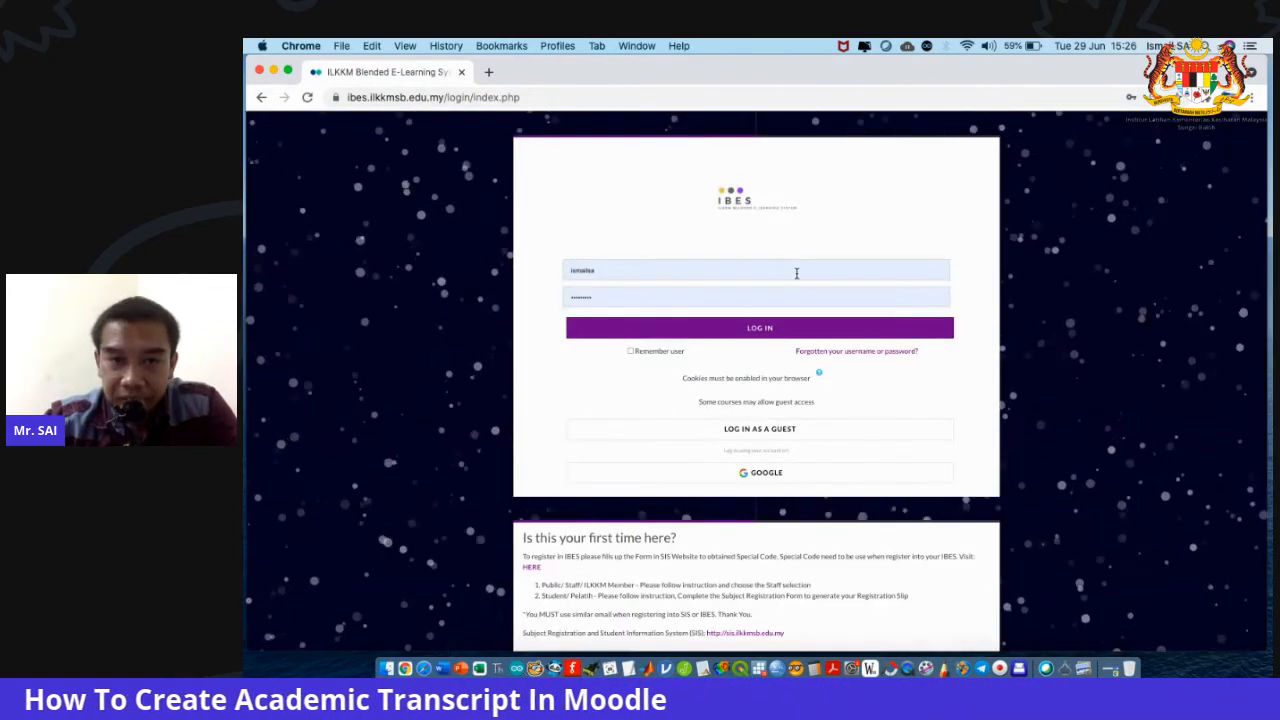
left_click(794, 271)
left_click(825, 348)
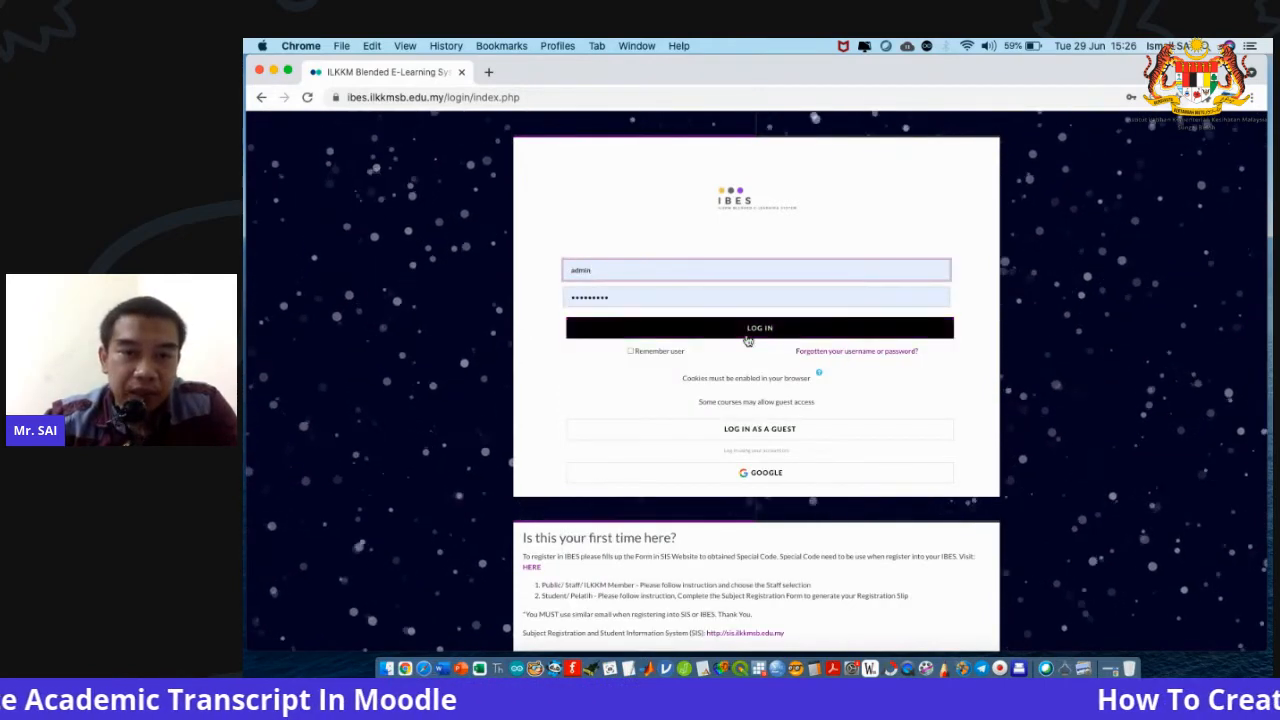
left_click(748, 334)
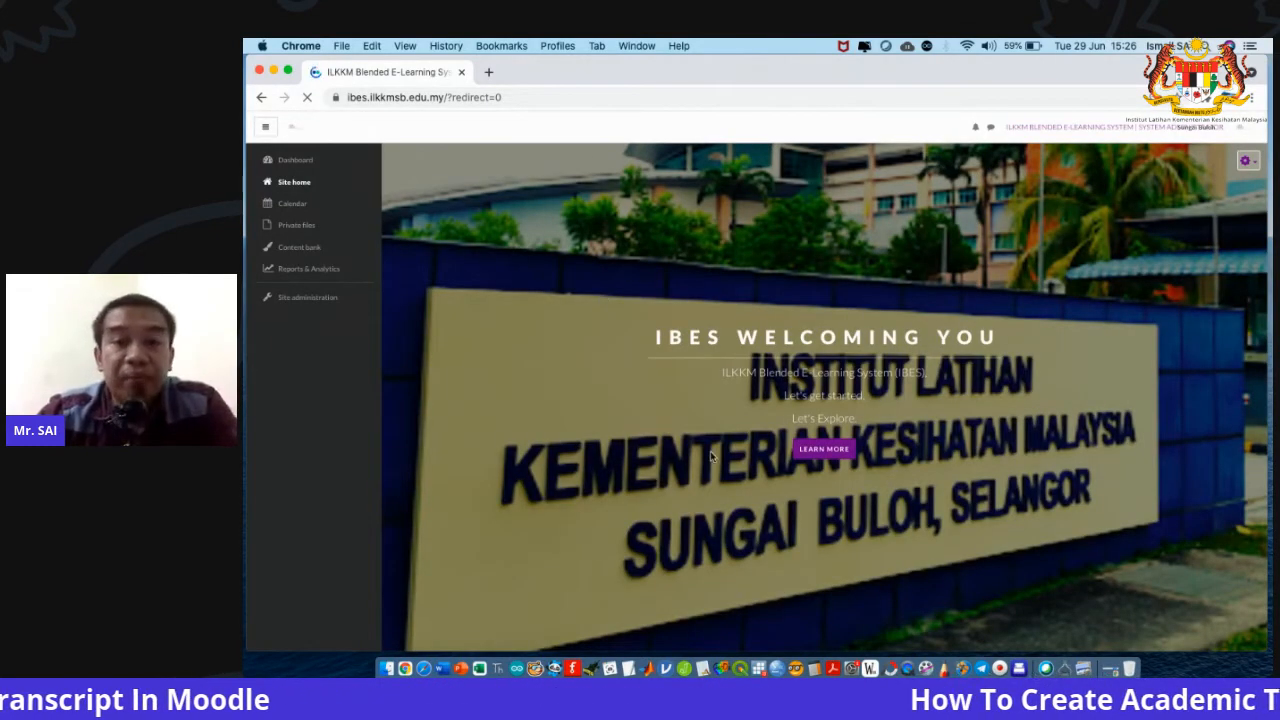
Open the SEM 1 CLASS MANAGEMENT course from the DEH SEM 1 category and turn editing on.
scroll(710, 456, "down", 5)
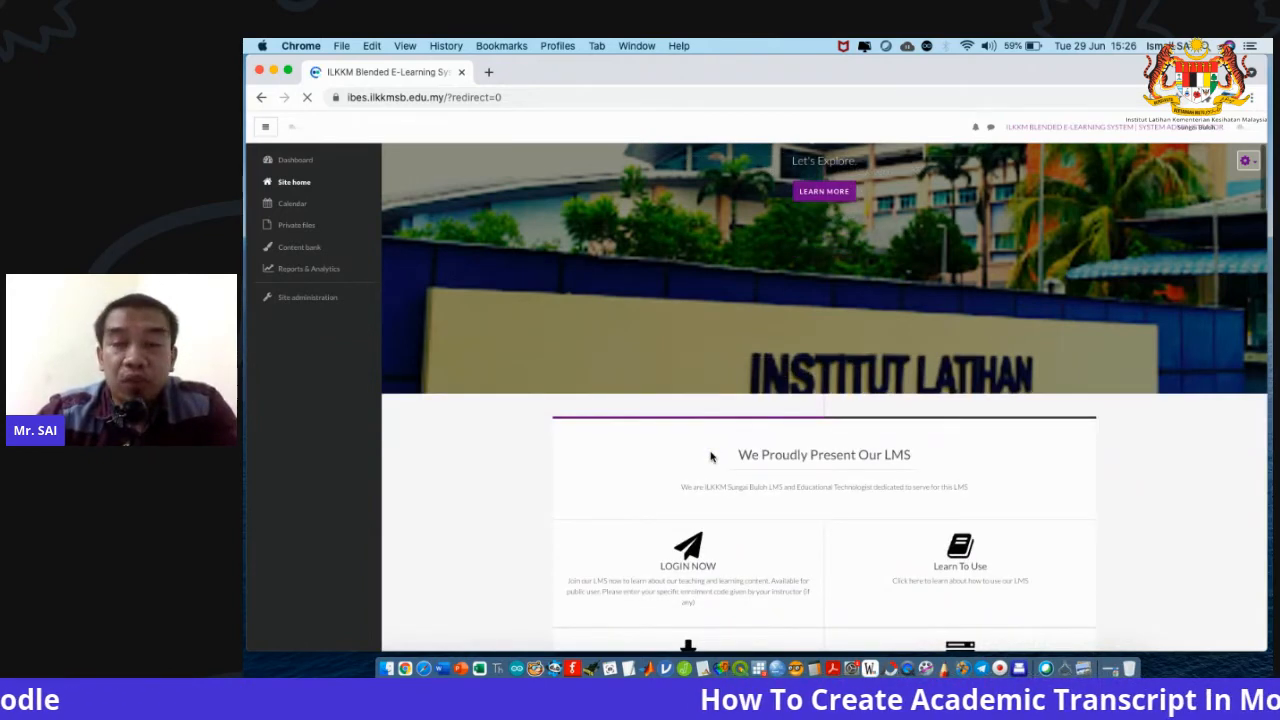
scroll(710, 456, "down", 10)
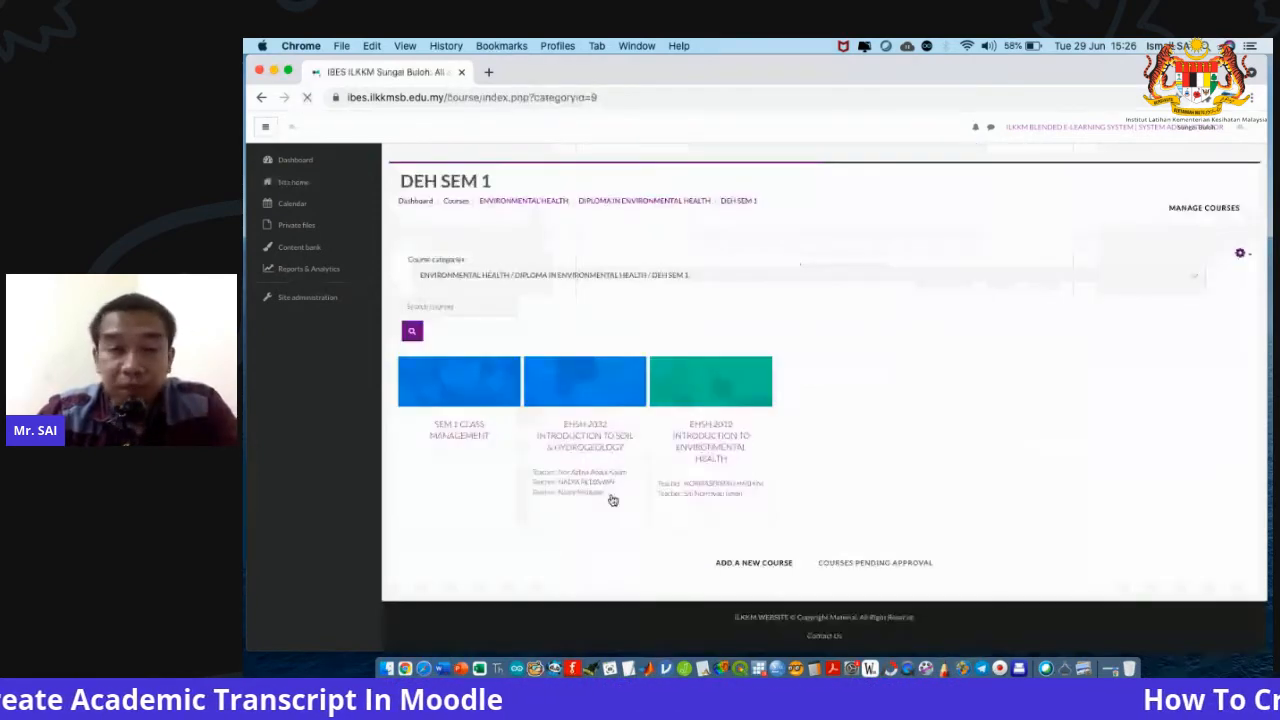
left_click(459, 432)
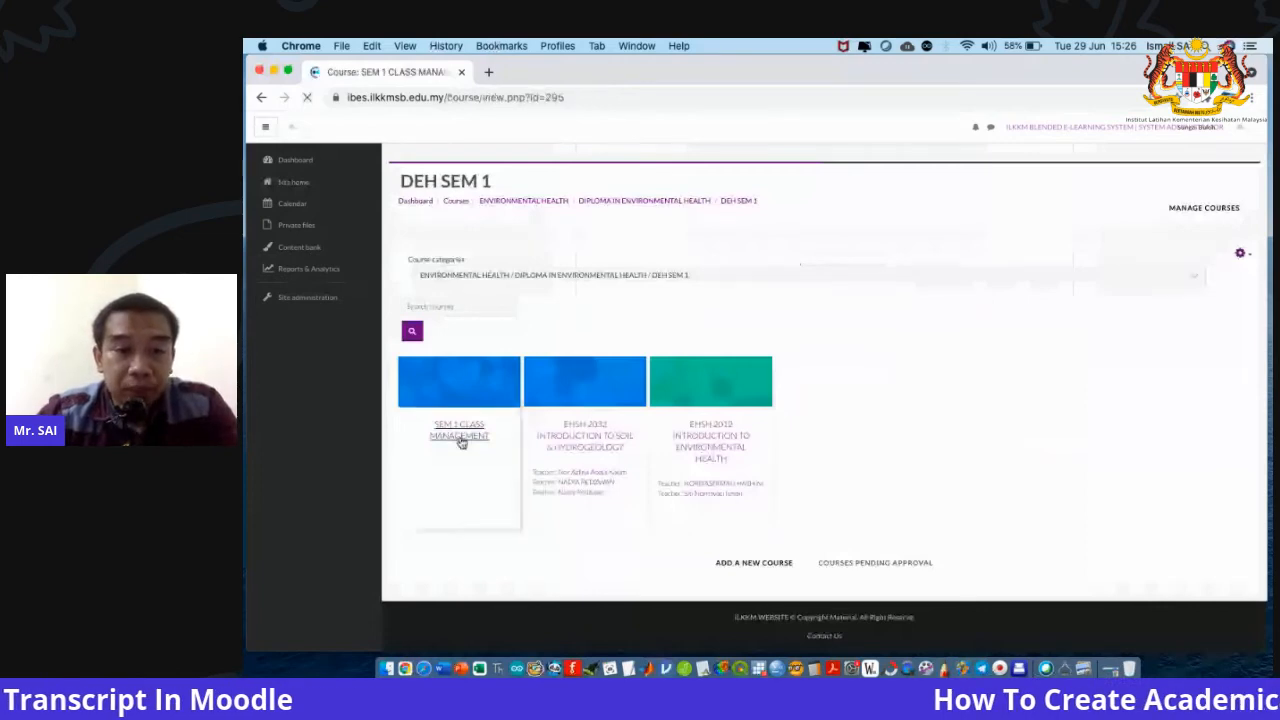
left_click(1221, 211)
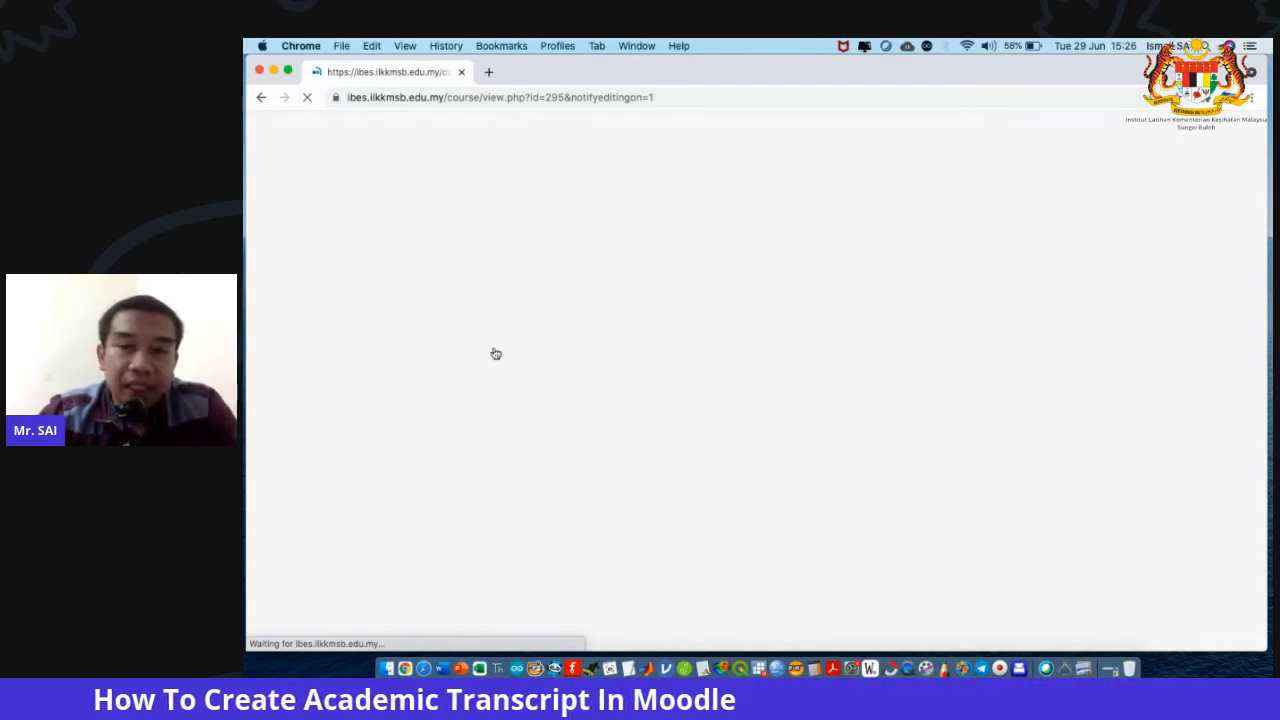
Look over the settings of the PENGAKUAN questionnaire and save them without changes.
left_click(1213, 377)
left_click(1182, 404)
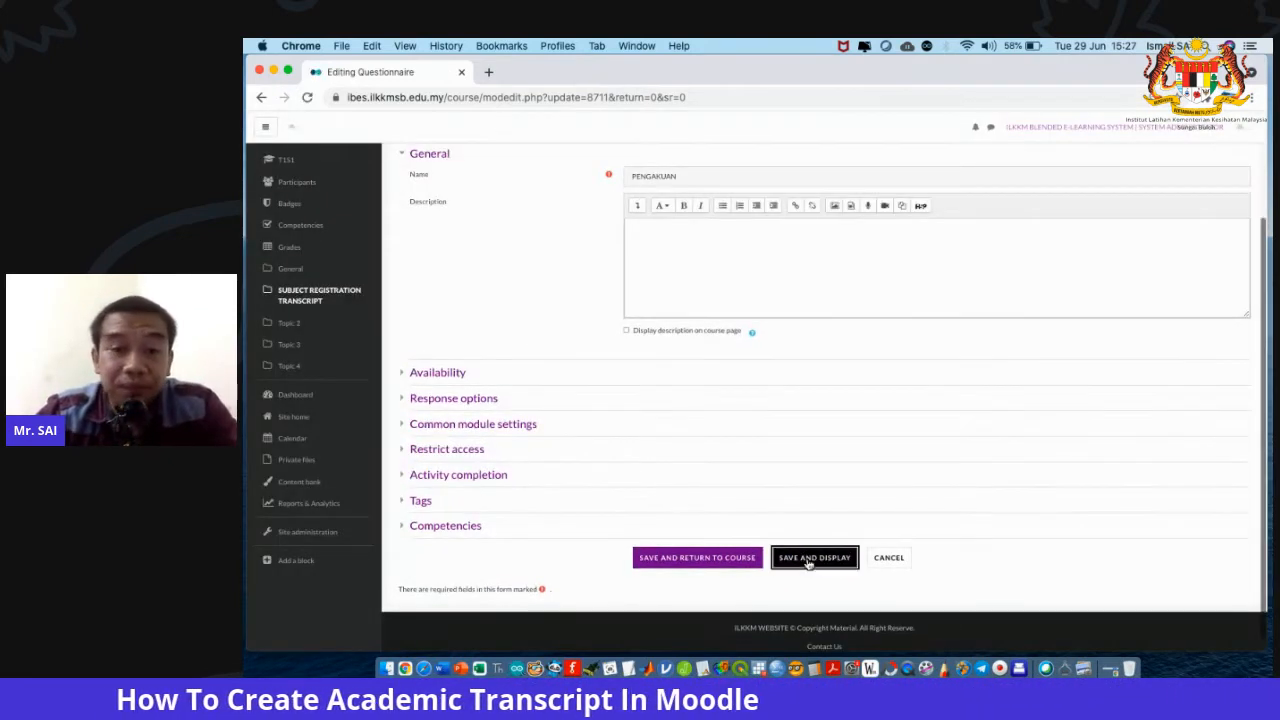
left_click(810, 560)
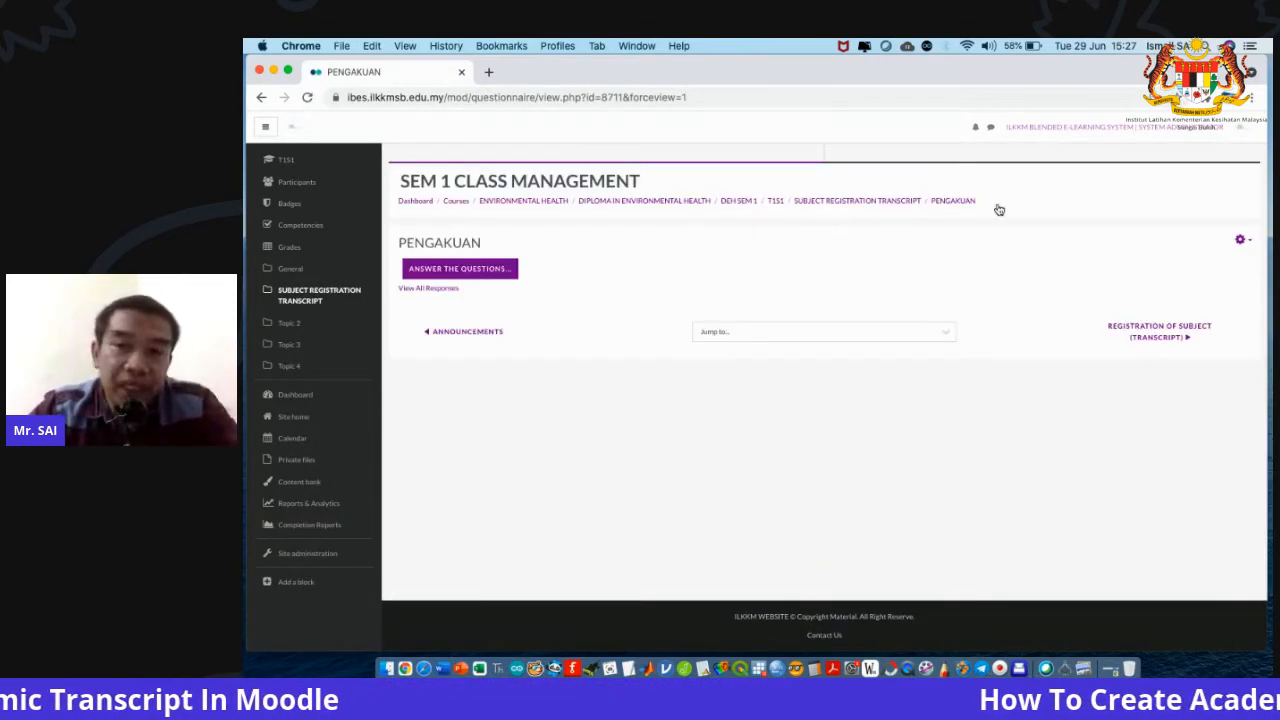
left_click(1240, 240)
left_click(1180, 262)
scroll(649, 434, "down", 3)
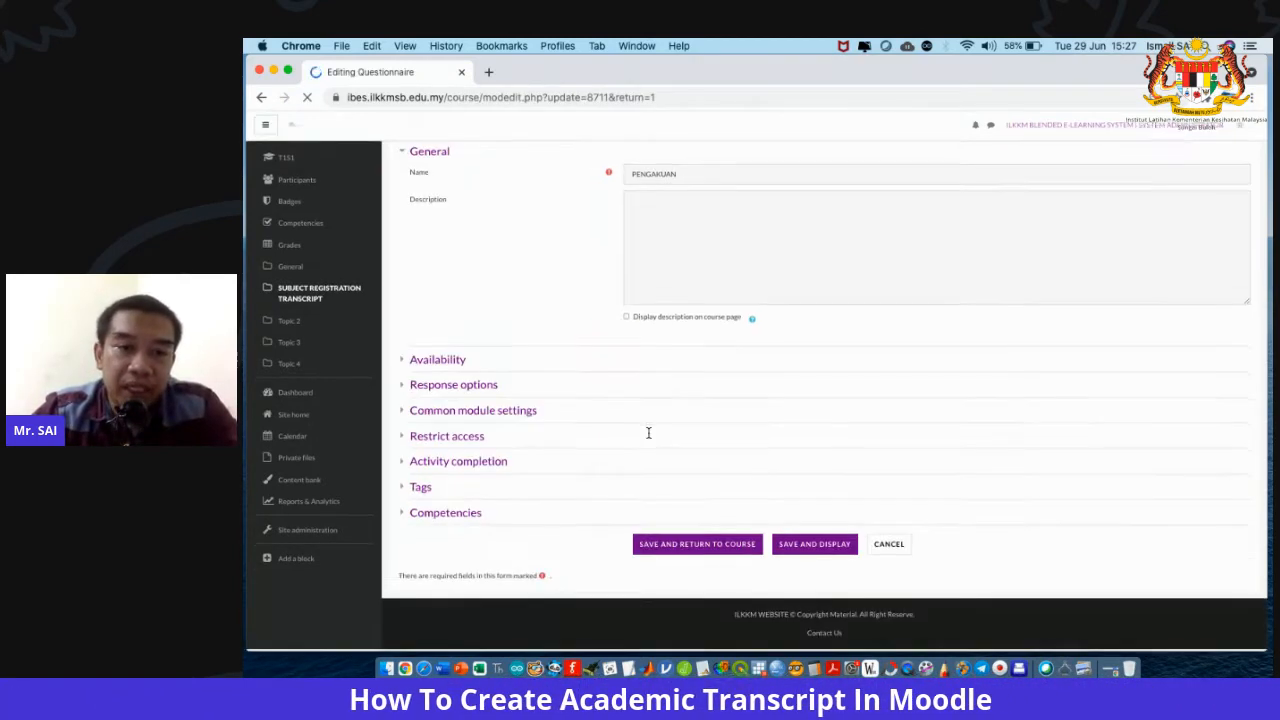
left_click(801, 558)
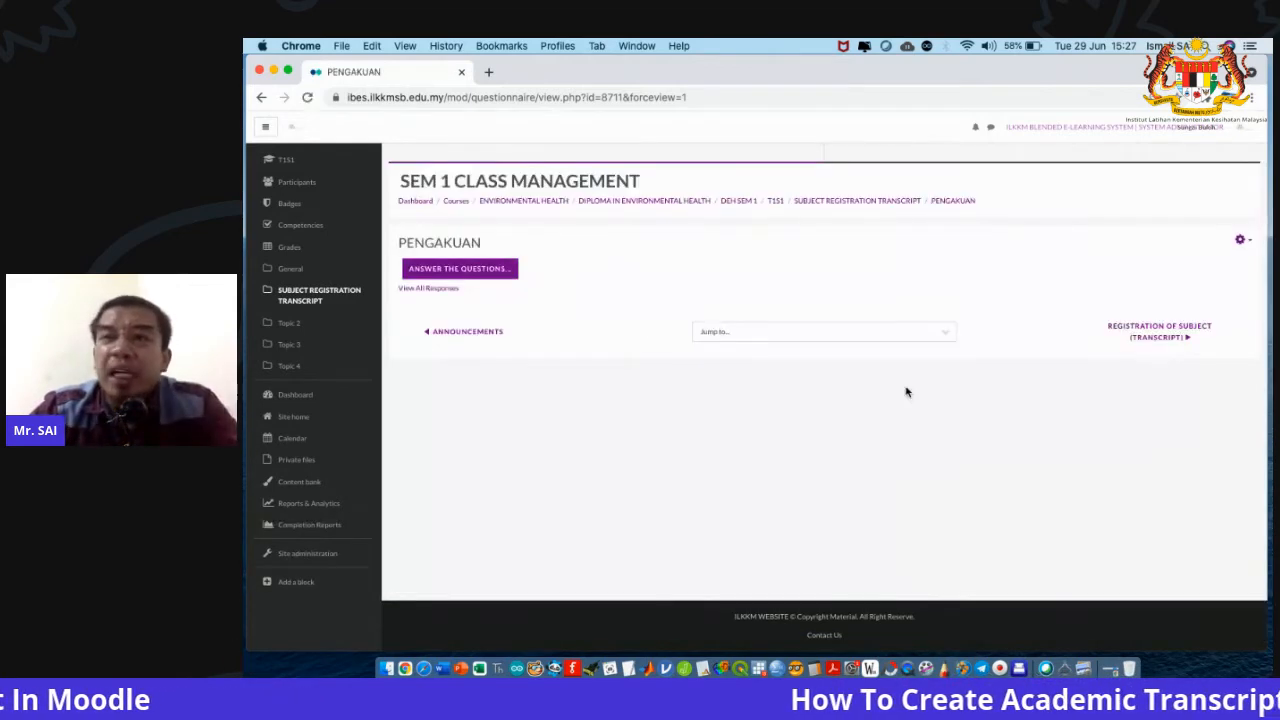
Review the wording of the PENGAKUAN questionnaire's declaration question and return to the SUBJECT REGISTRATION TRANSCRIPT section.
left_click(1240, 241)
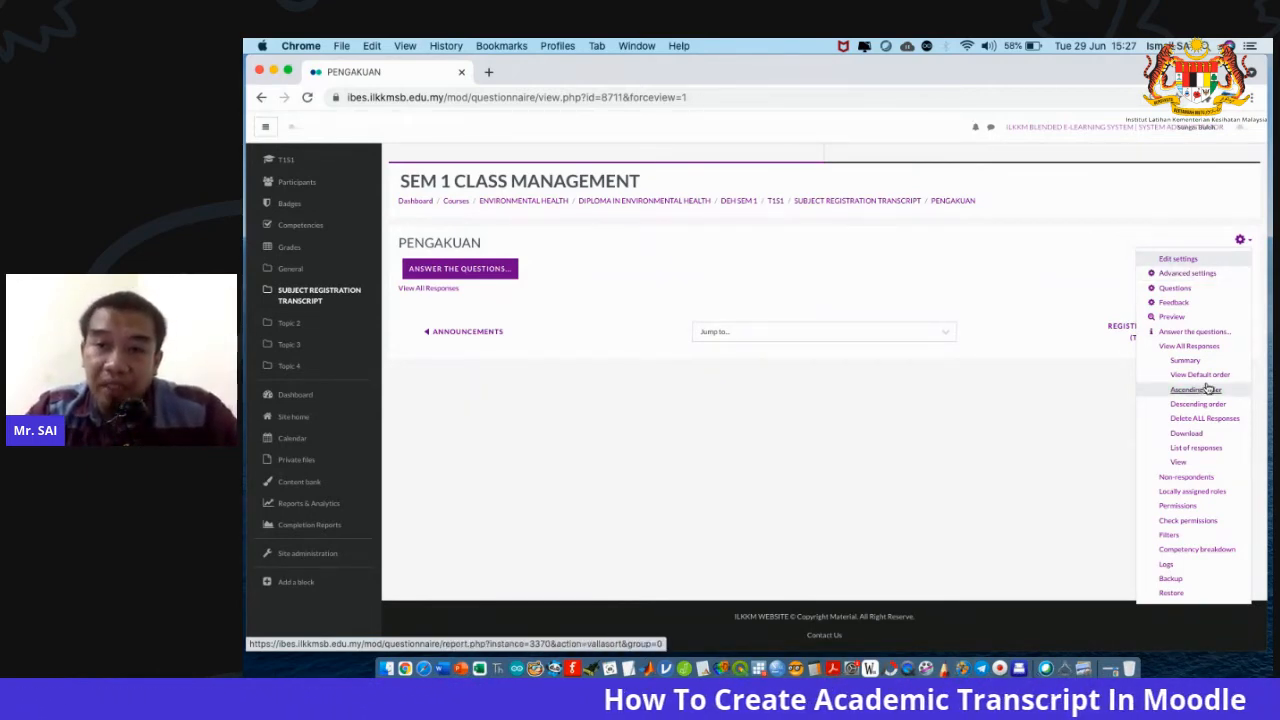
left_click(1175, 287)
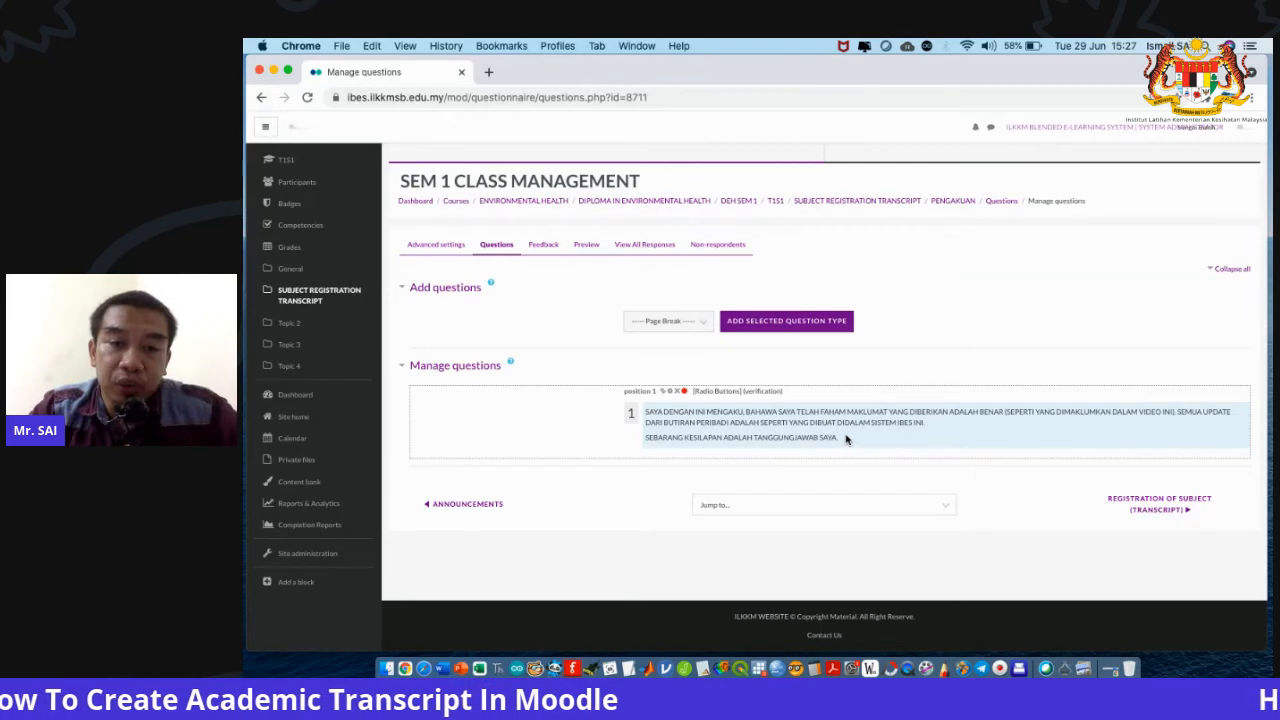
double_click(653, 411)
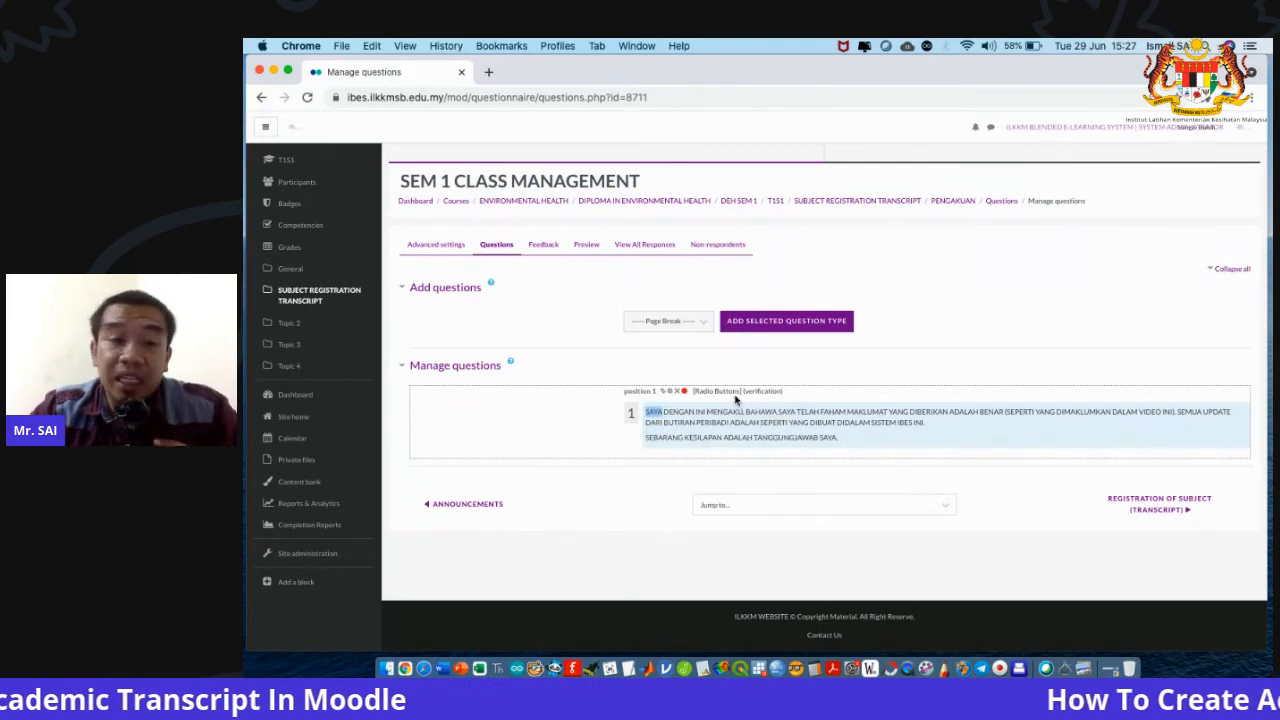
left_click(330, 300)
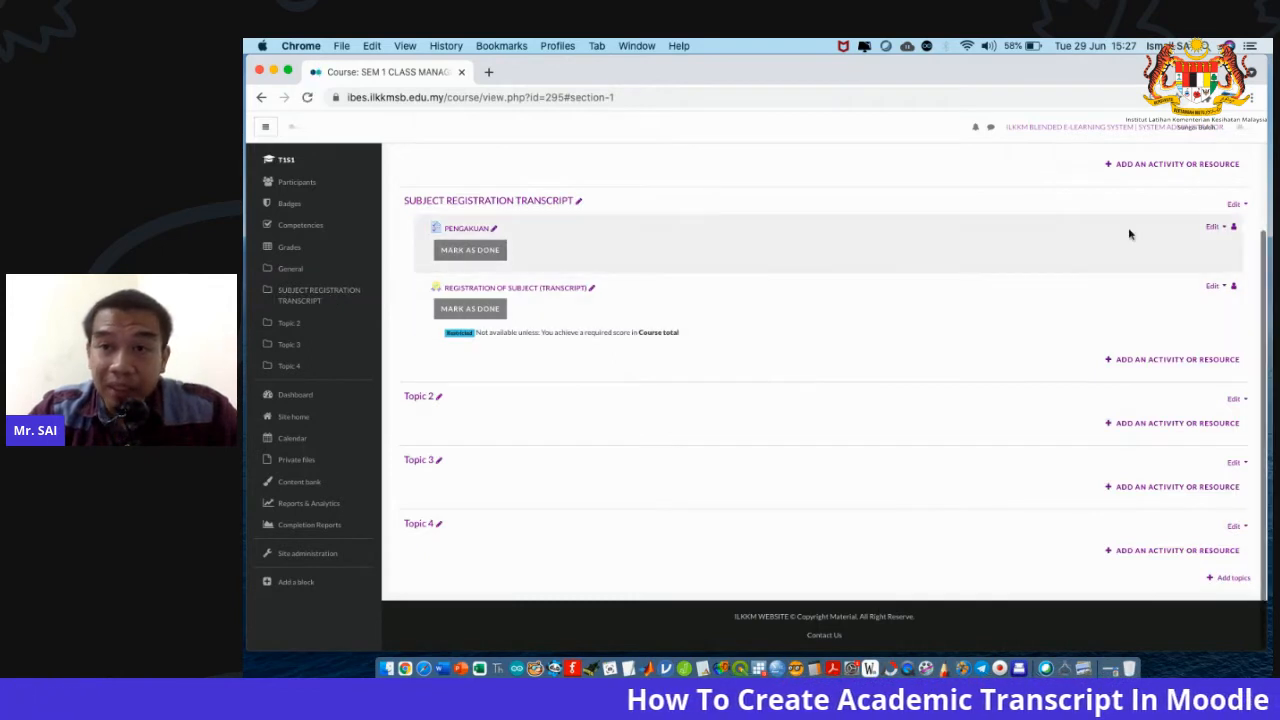
Delete the PENGAKUAN questionnaire from the SUBJECT REGISTRATION TRANSCRIPT section.
left_click(1212, 235)
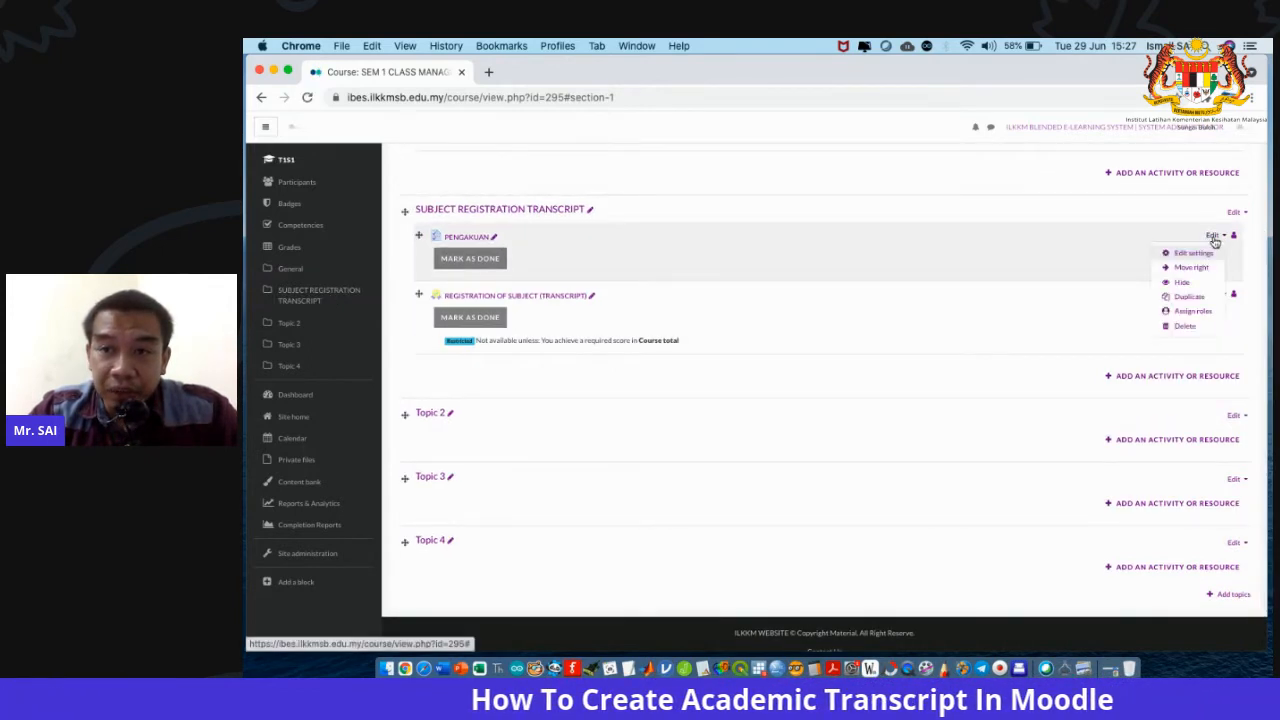
left_click(1190, 299)
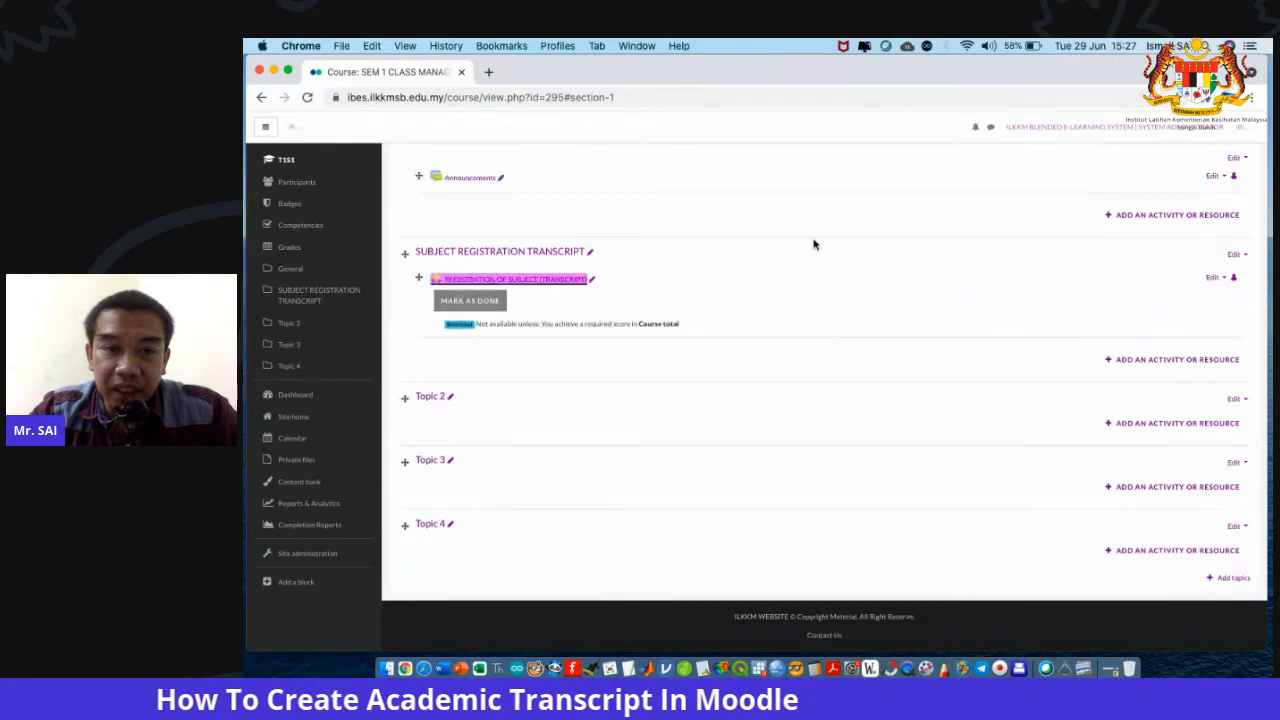
Add a Quiz activity named PENGAKUAN to the SUBJECT REGISTRATION TRANSCRIPT section and save it.
left_click(1176, 362)
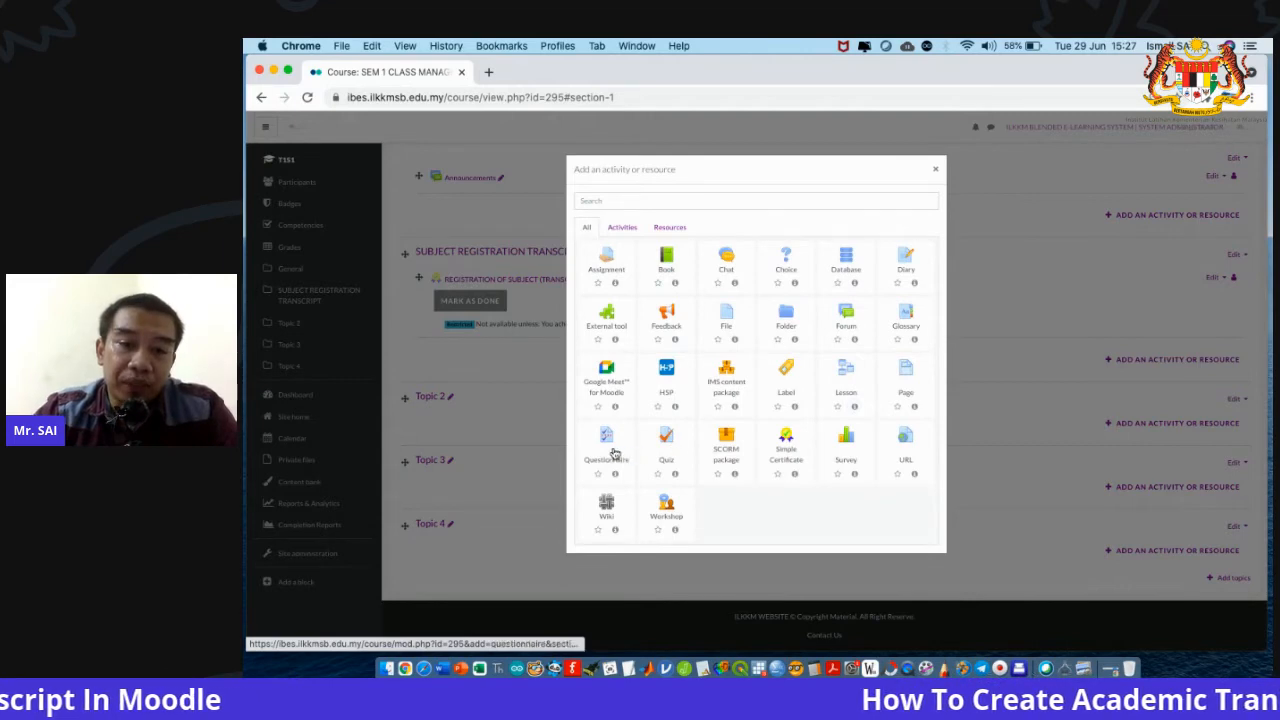
scroll(706, 414, "up", 3)
left_click(648, 452)
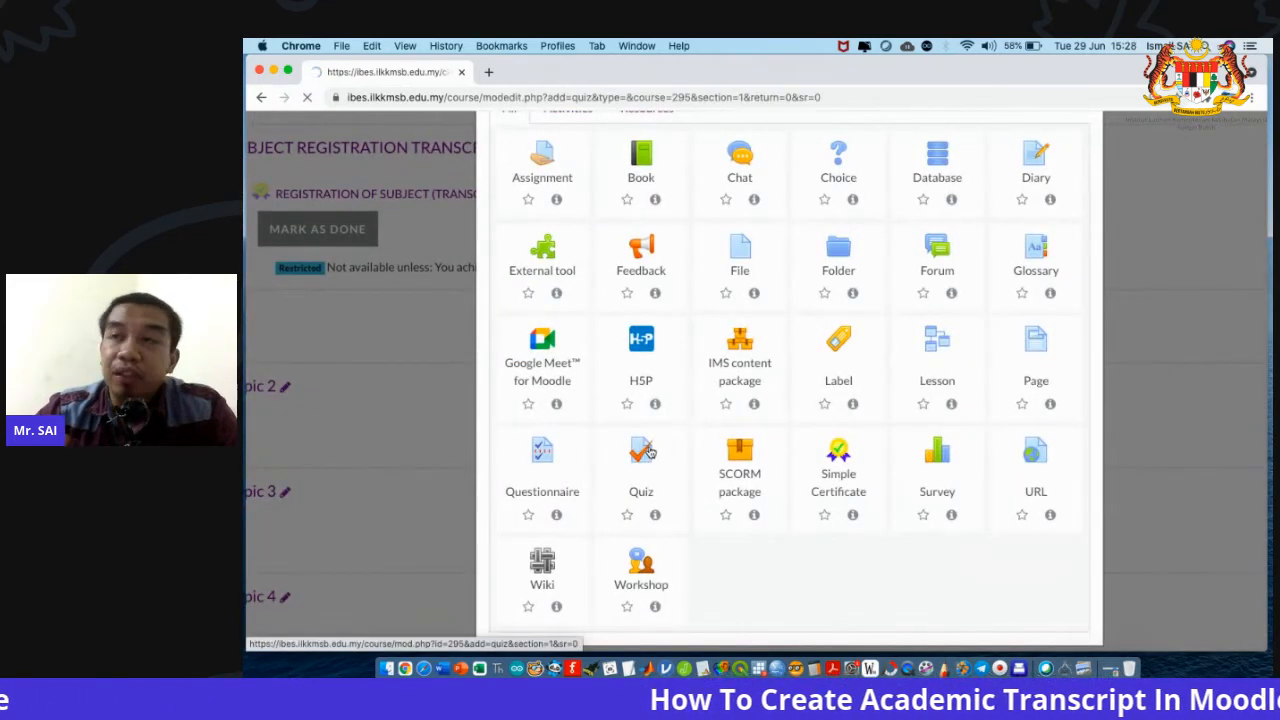
left_click(650, 308)
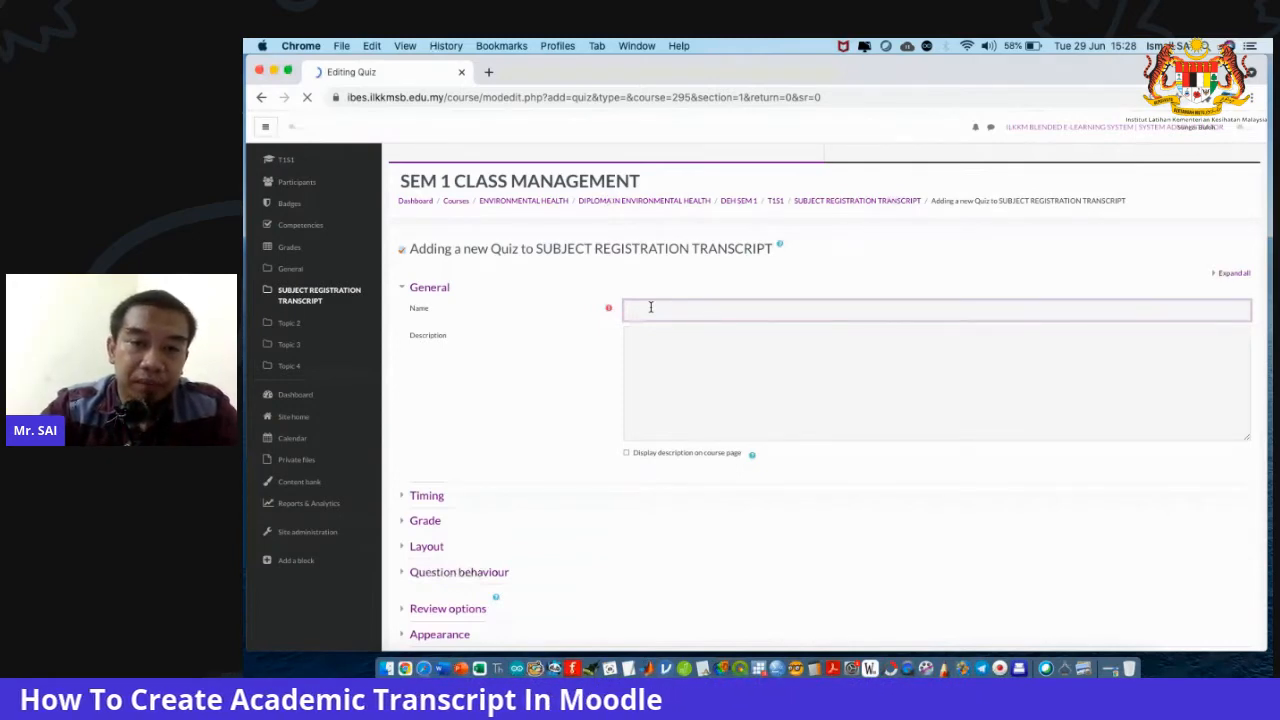
type("PENGAKUAN")
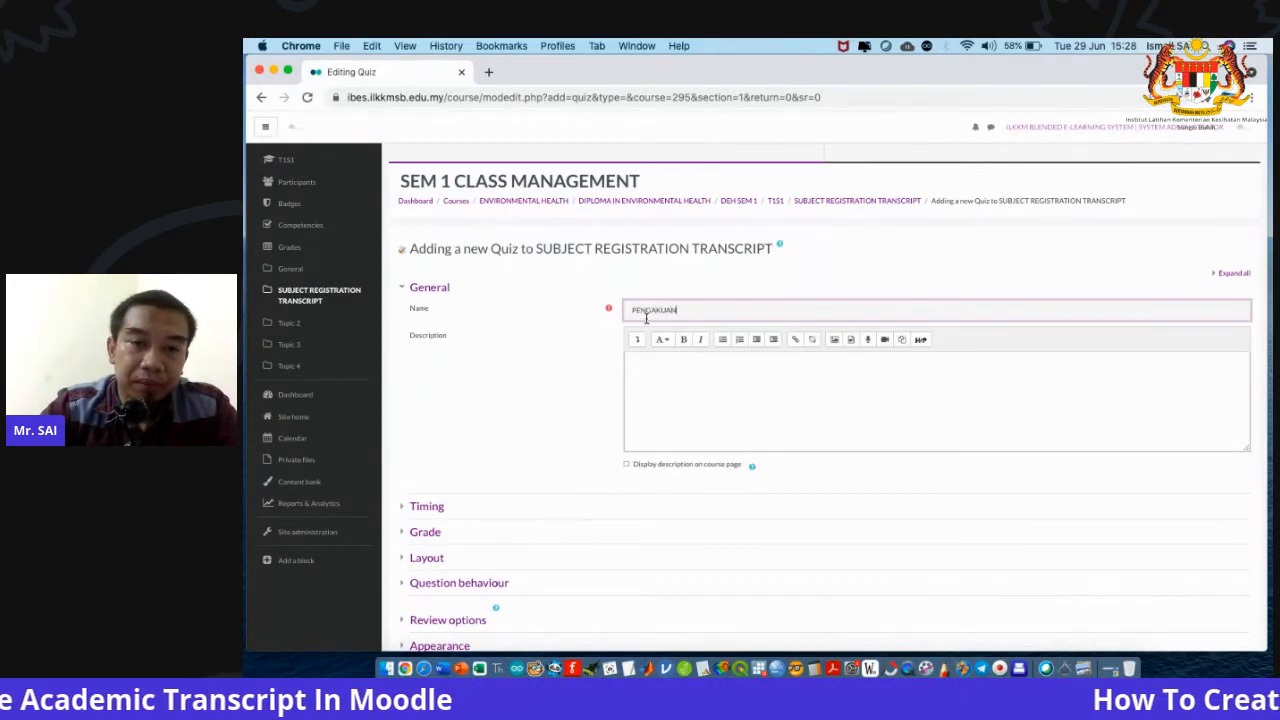
scroll(594, 337, "down", 10)
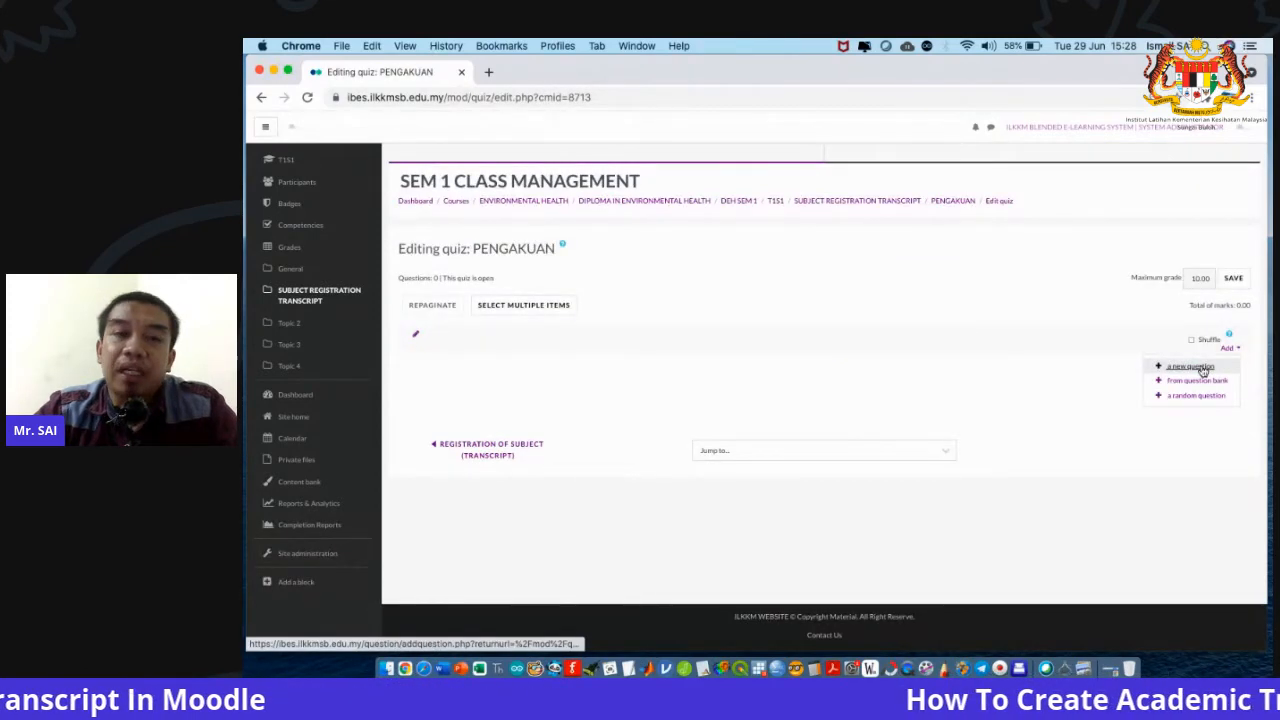
Try to add a new question to the PENGAKUAN quiz, and reopen the quiz through its settings from the course section.
left_click(1200, 368)
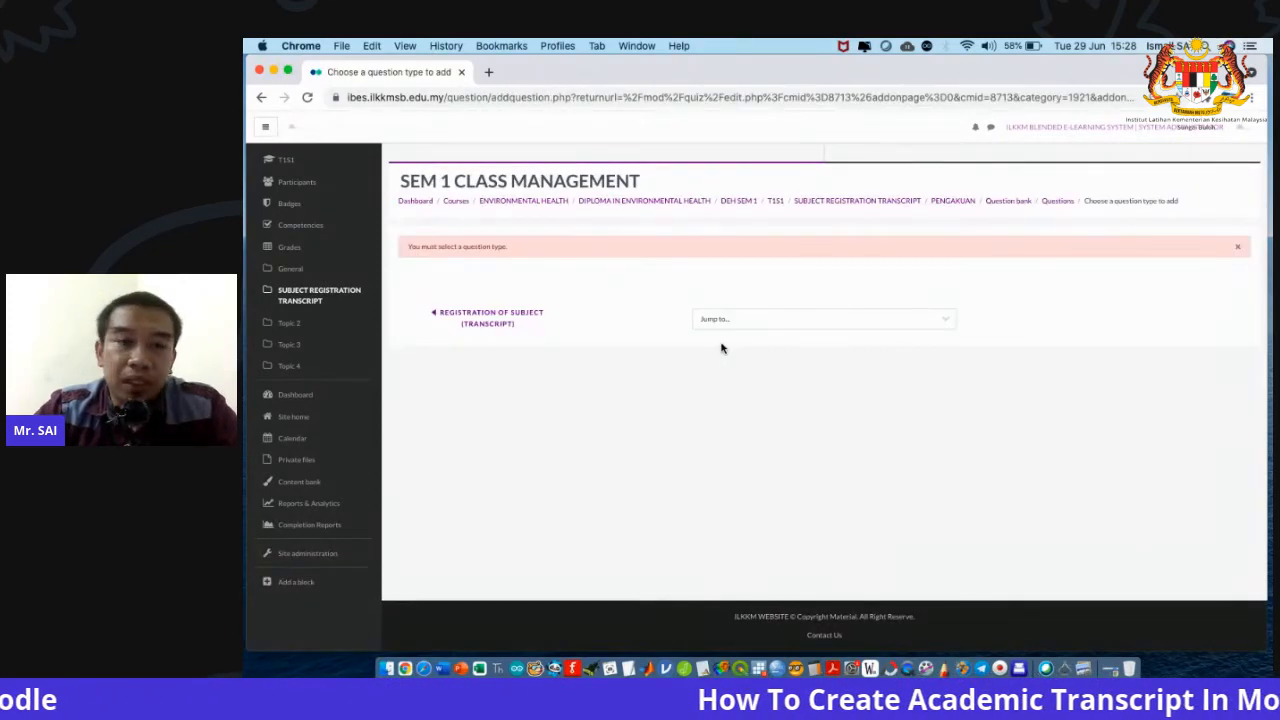
left_click(296, 300)
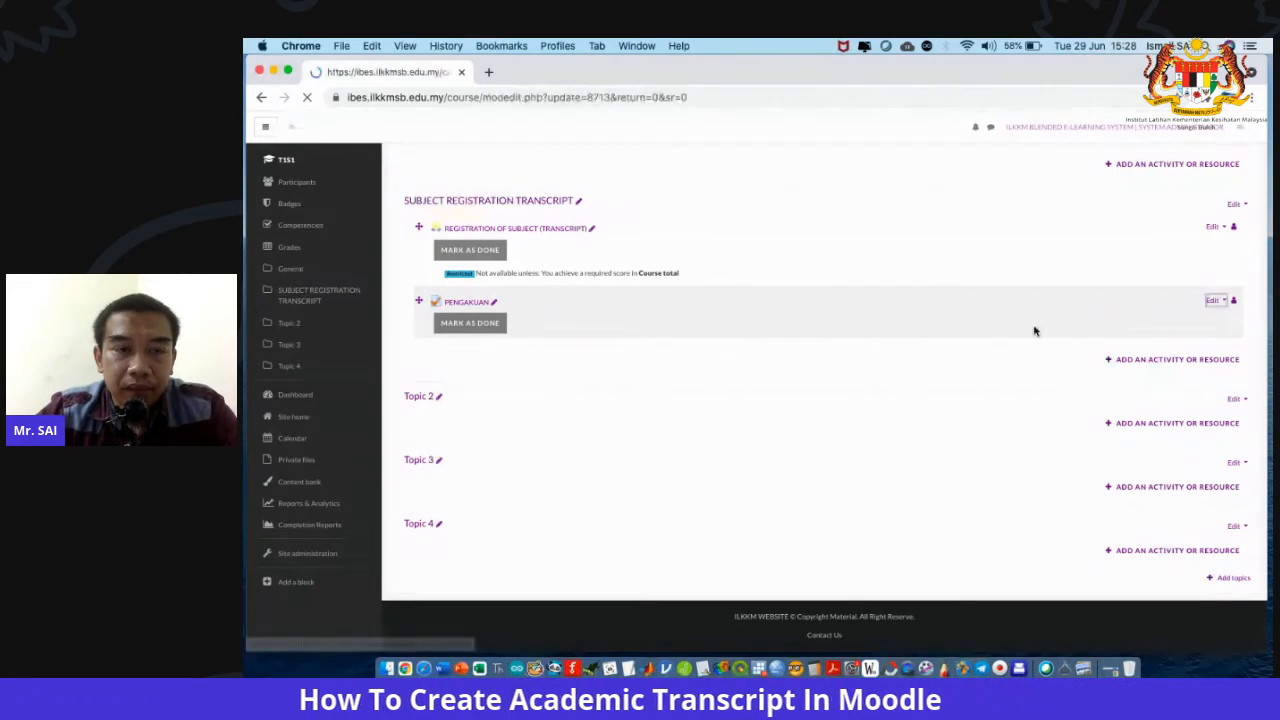
scroll(733, 481, "down", 4)
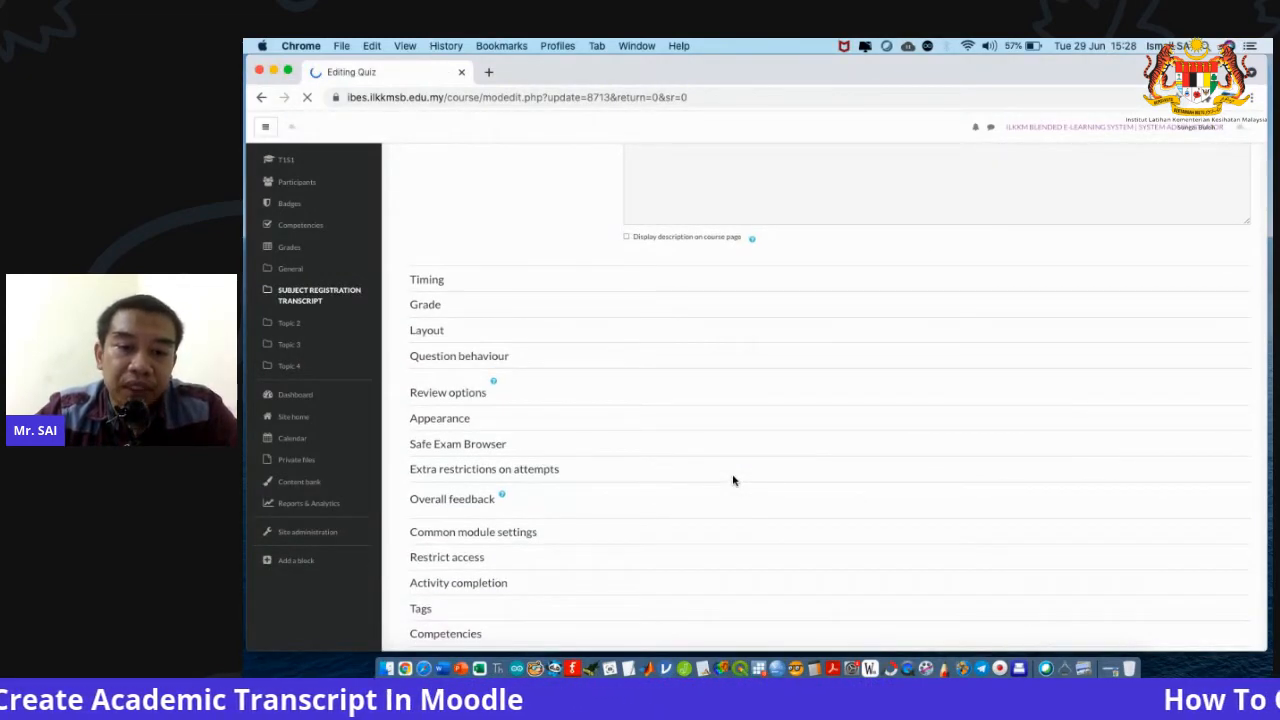
scroll(733, 481, "down", 2)
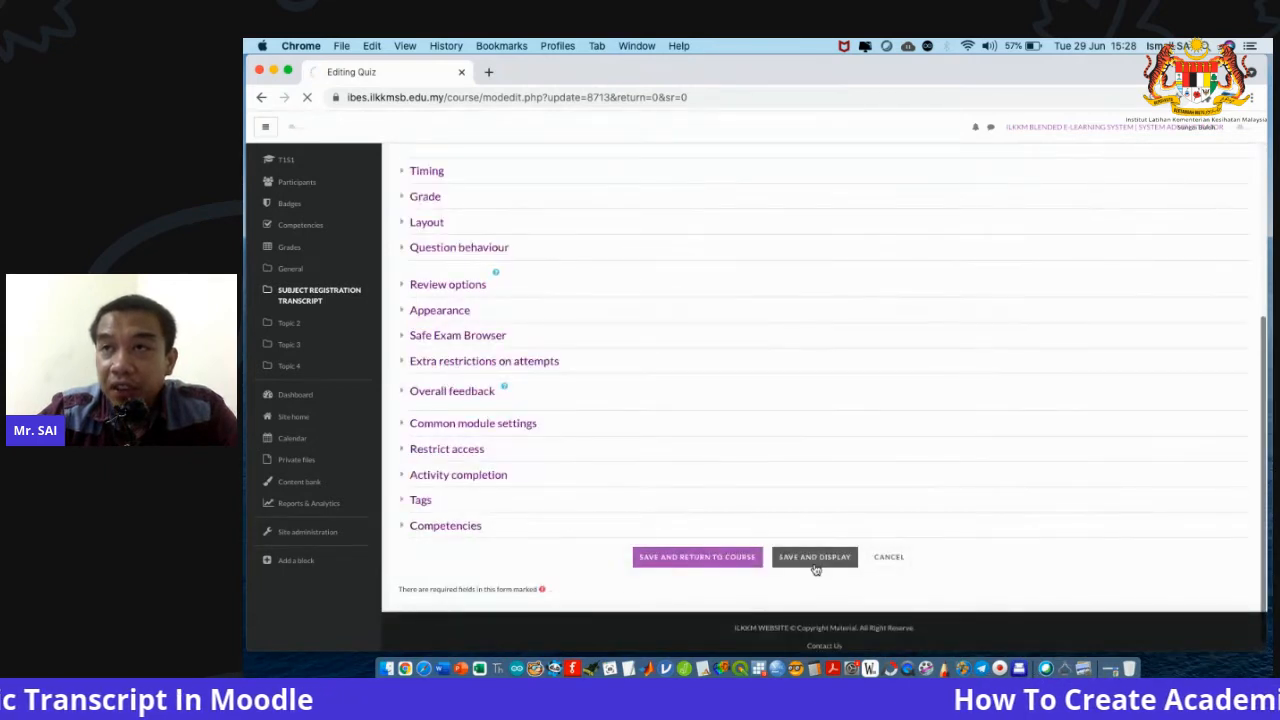
left_click(814, 556)
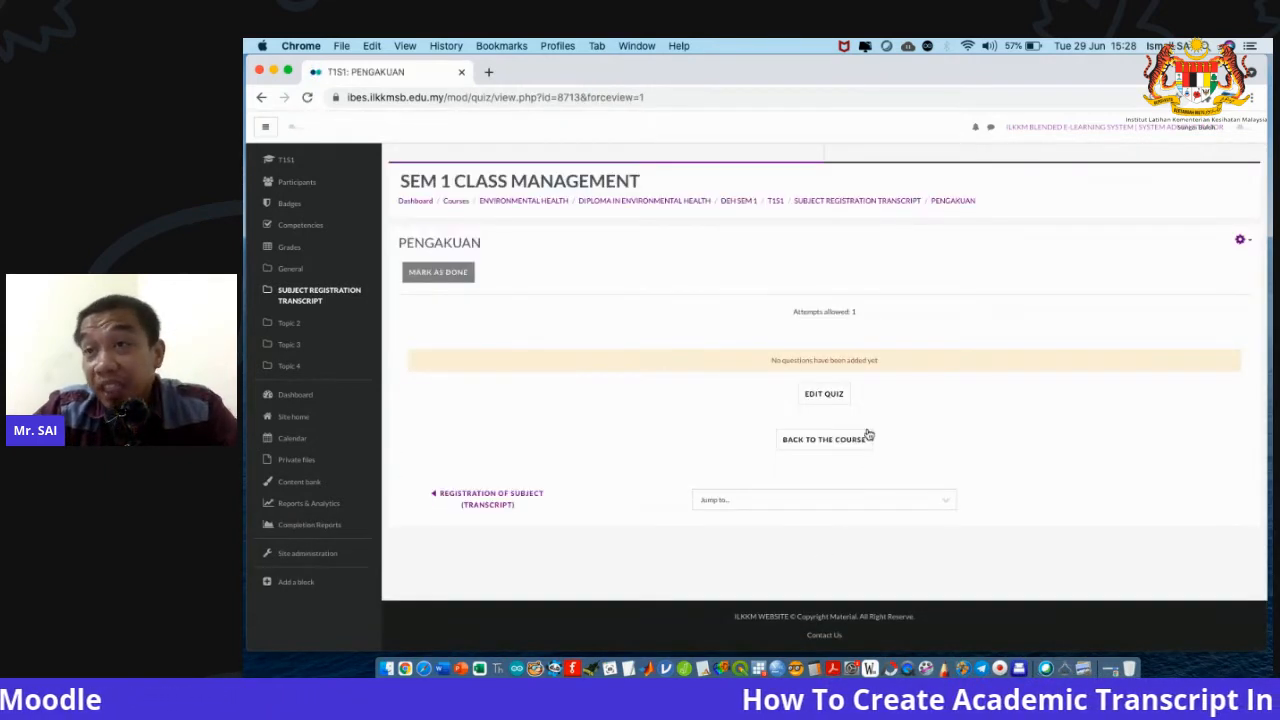
Add a new Multiple choice question to the PENGAKUAN quiz.
left_click(844, 403)
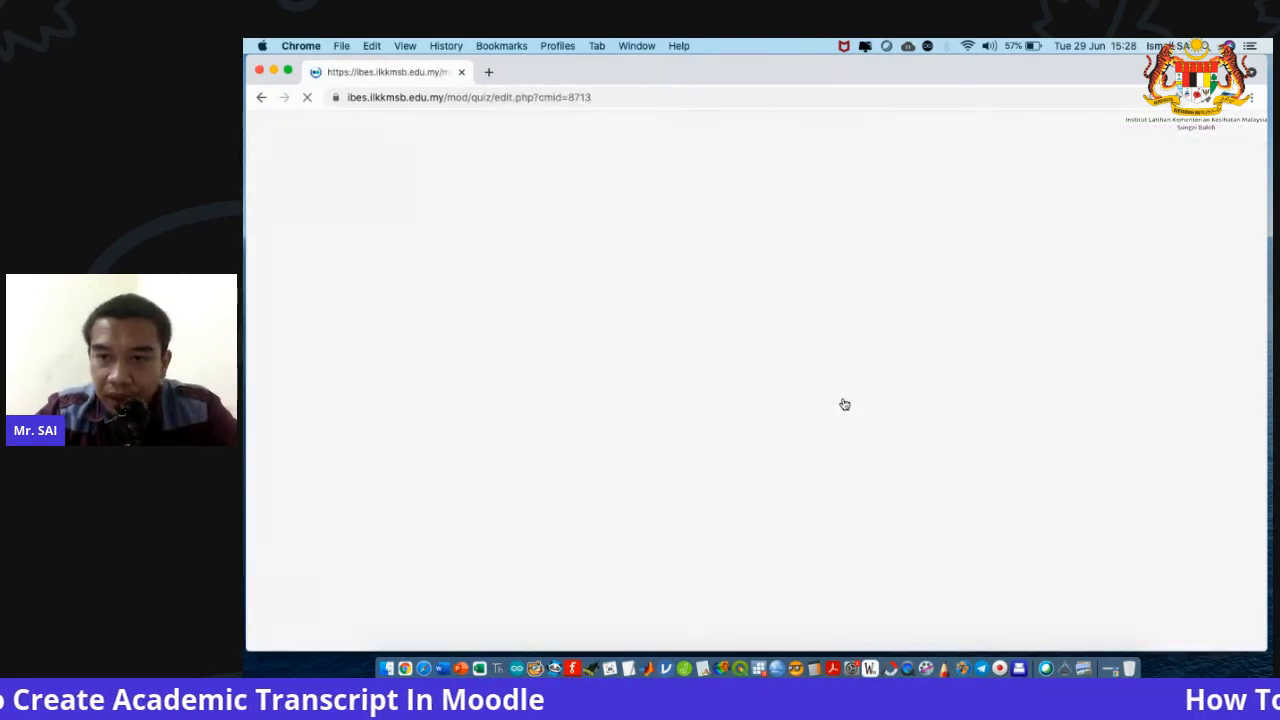
left_click(1200, 334)
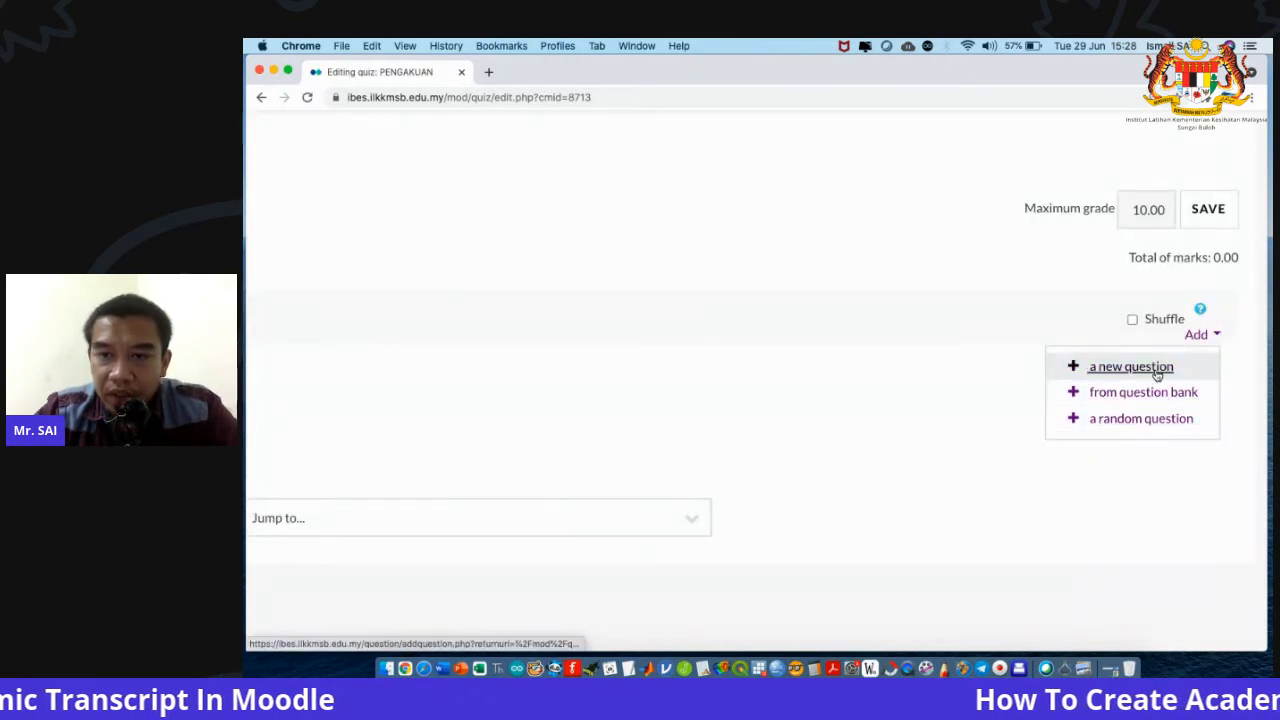
key("super+minus")
key("super+minus")
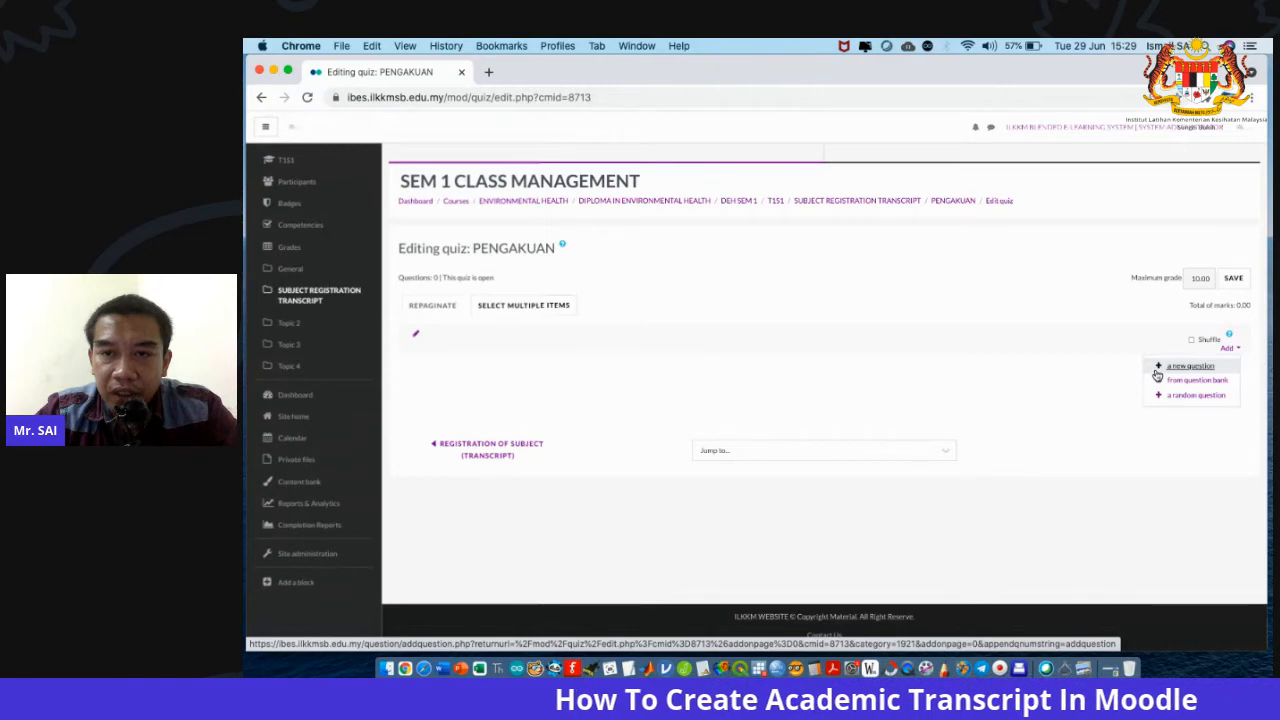
left_click(1157, 371)
scroll(673, 308, "up", 5)
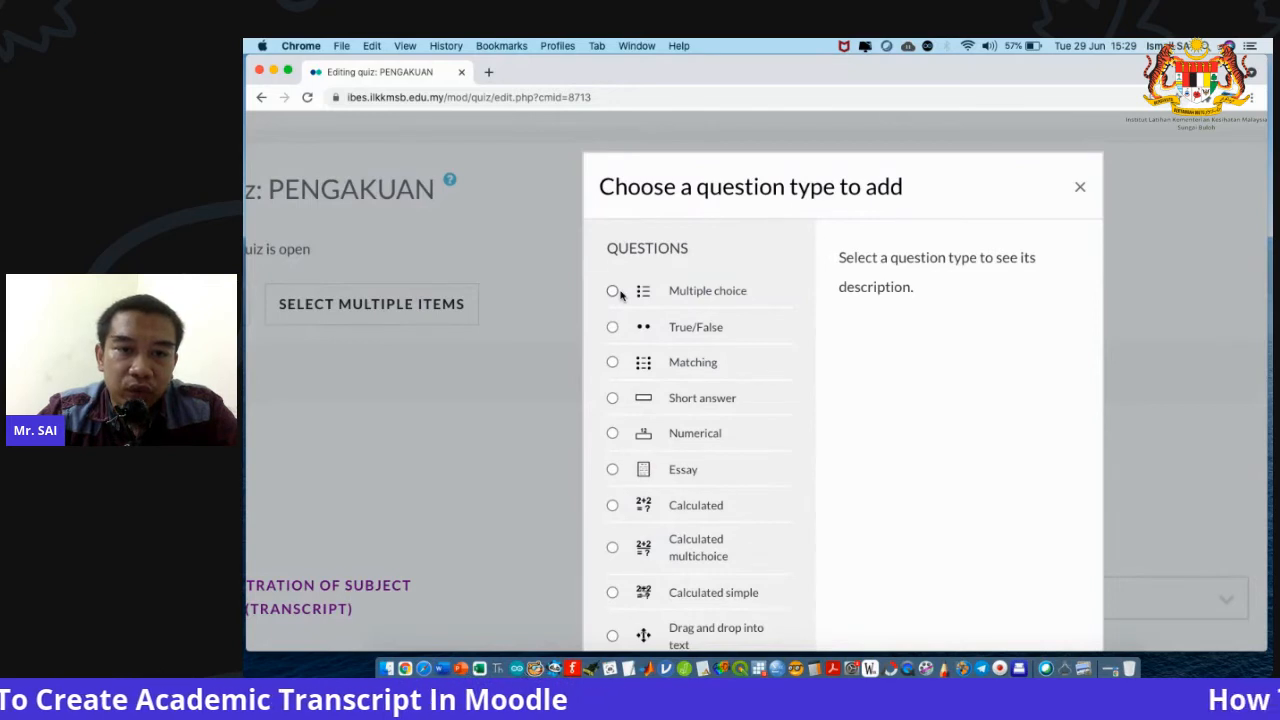
left_click(614, 291)
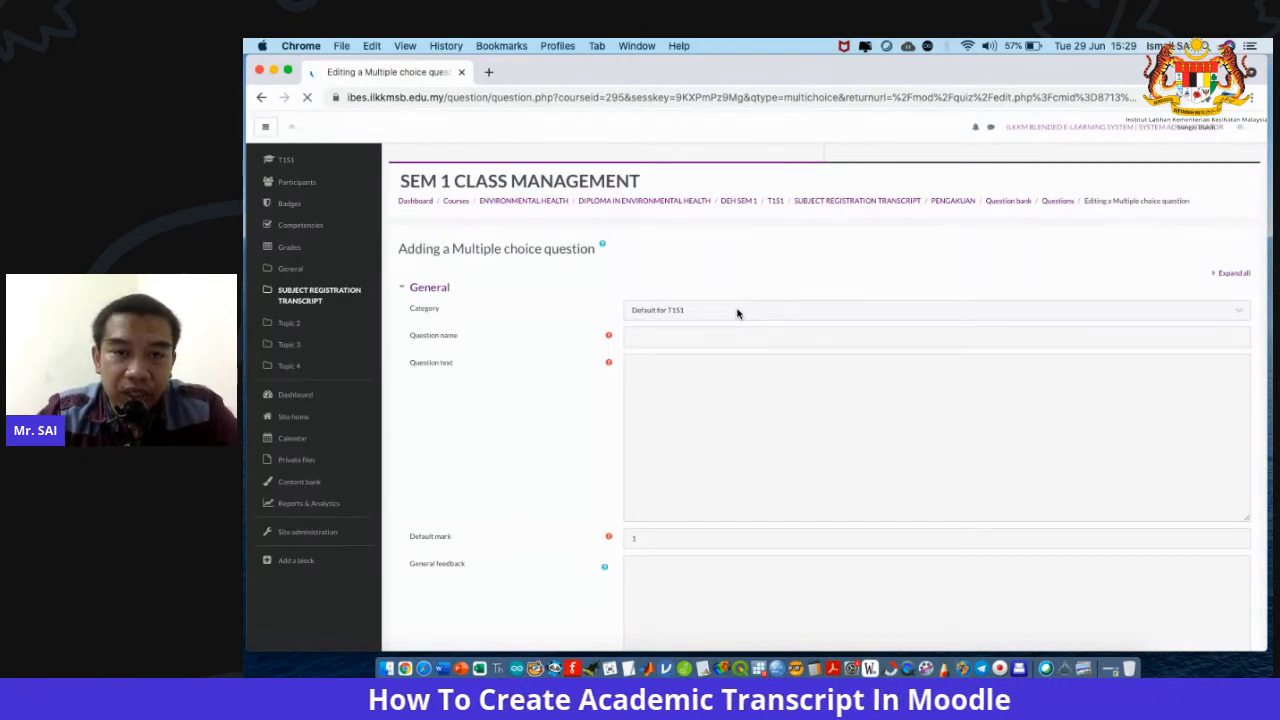
Name the new multiple choice question PENGAKUAN, keeping the Default for T1S1 category.
left_click(737, 313)
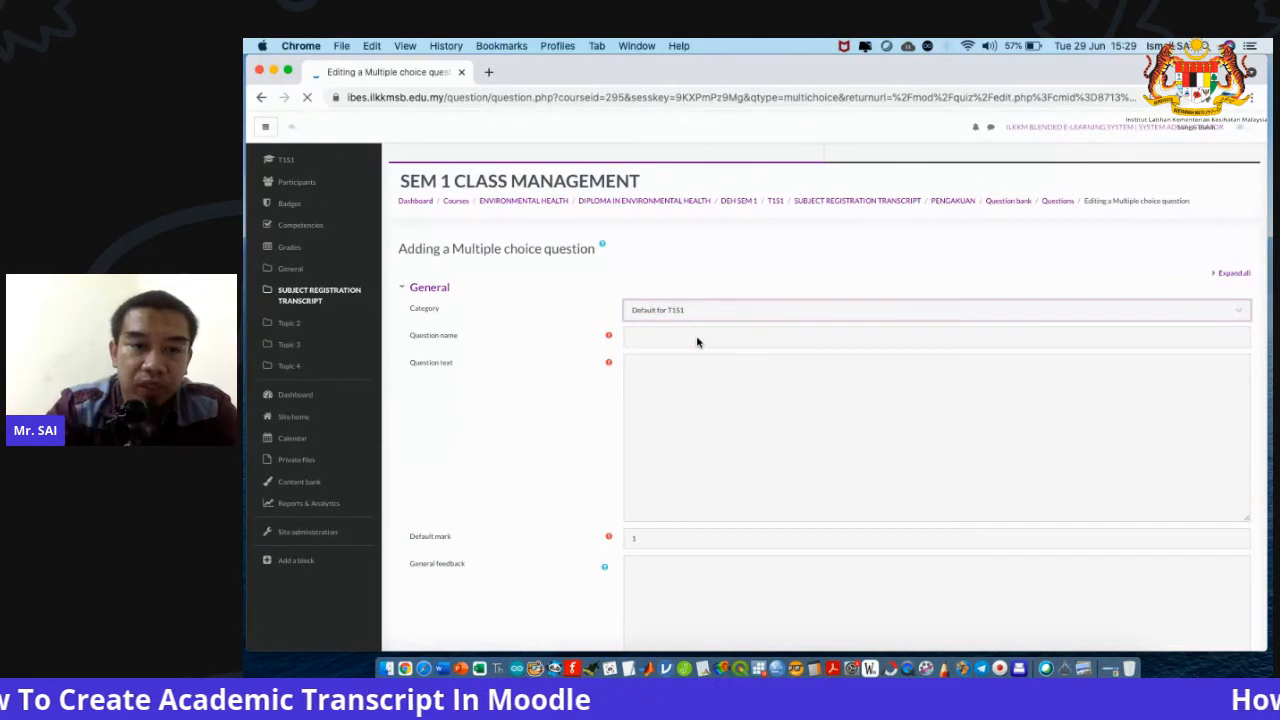
left_click(680, 338)
type("PENGAKUAN")
key("Tab")
key("Tab")
type("SAYA")
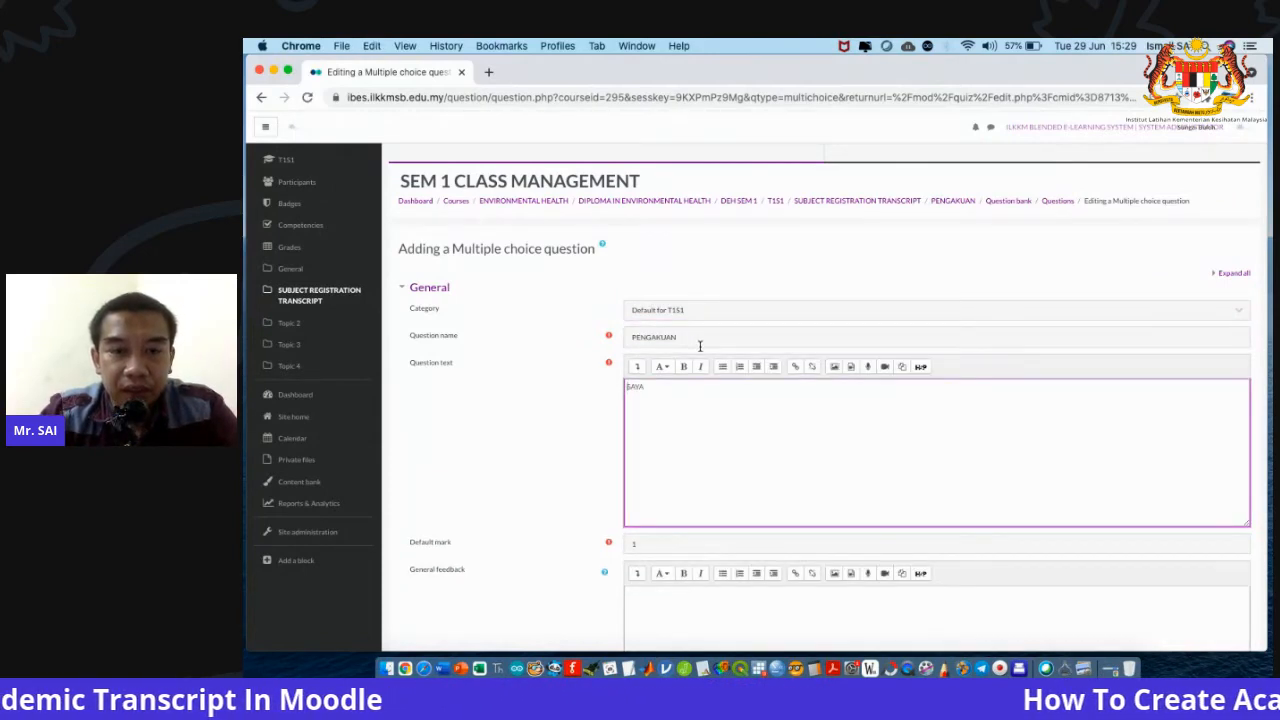
key("super+a")
key("super+c")
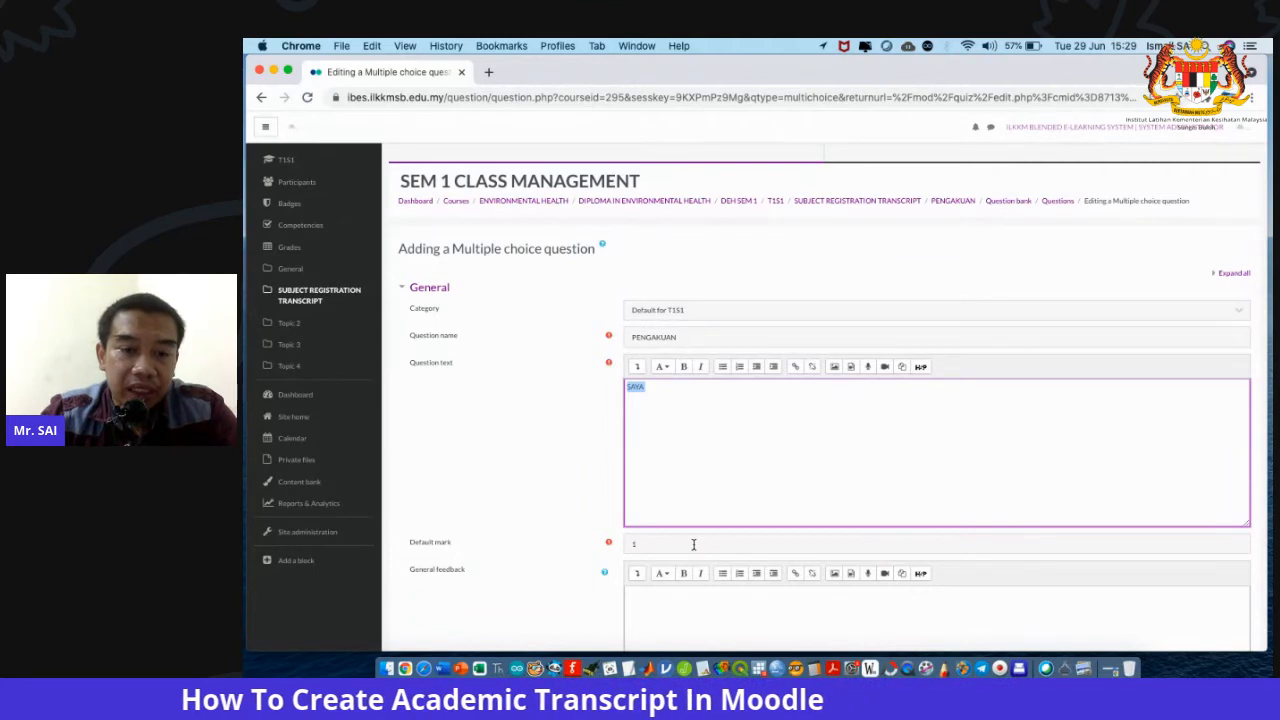
key("super+Tab")
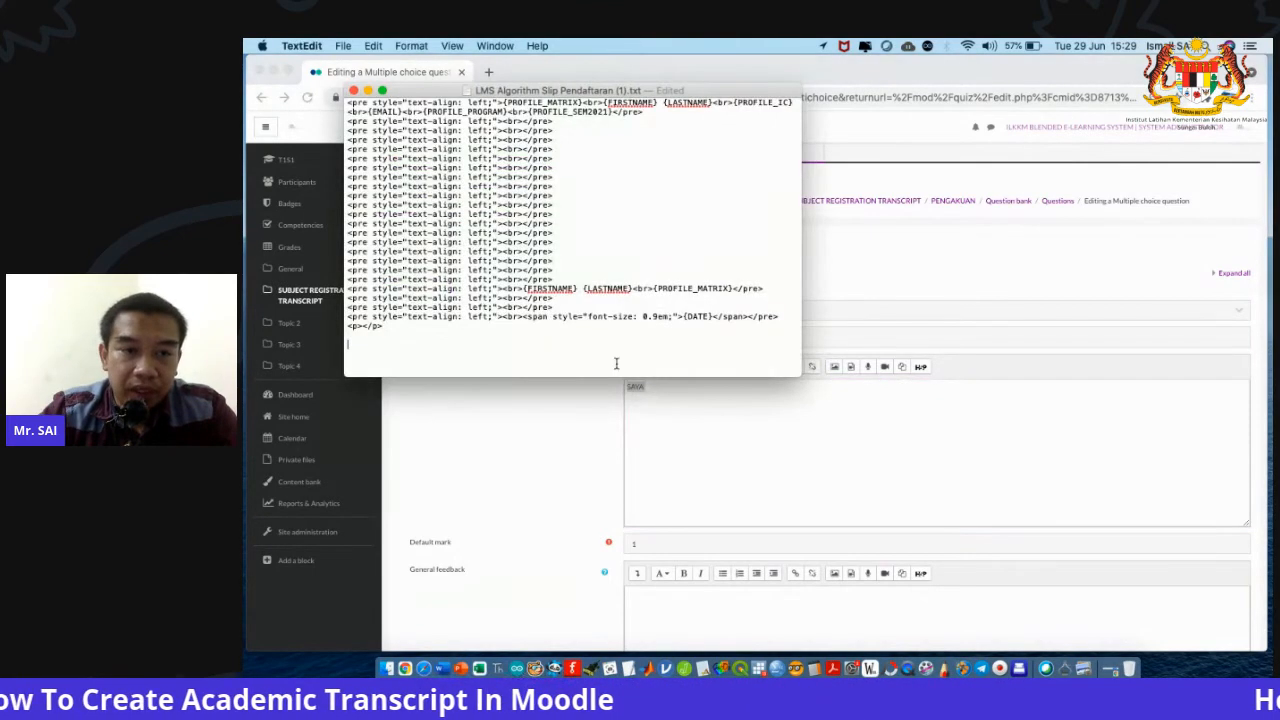
key("super+v")
key("super+z")
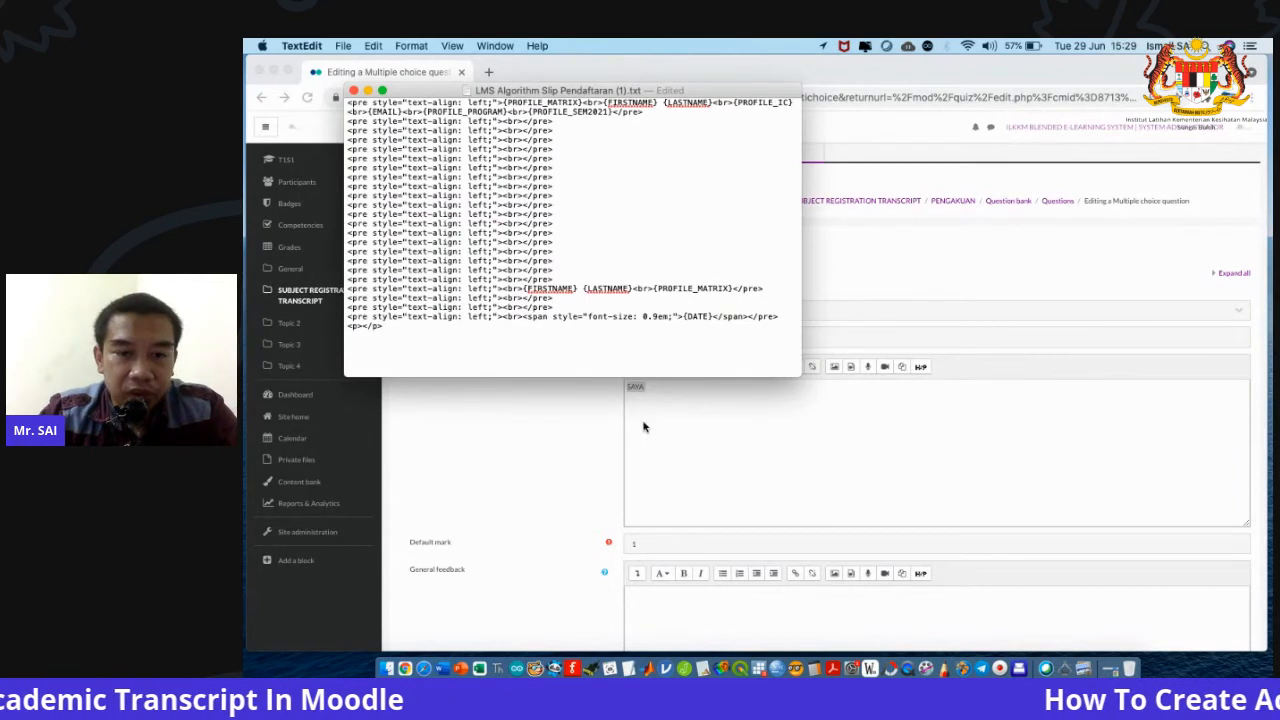
key("super+Tab")
left_click(655, 395)
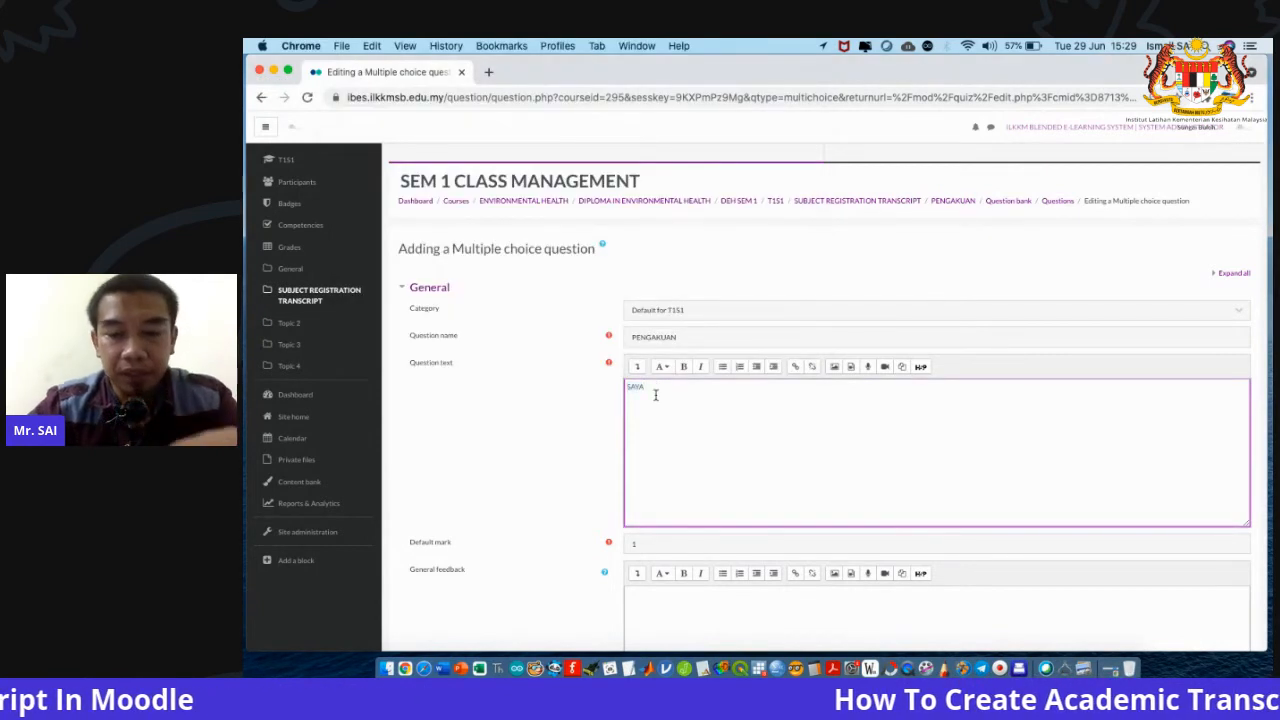
key("BackSpace")
key("BackSpace")
key("BackSpace")
key("BackSpace")
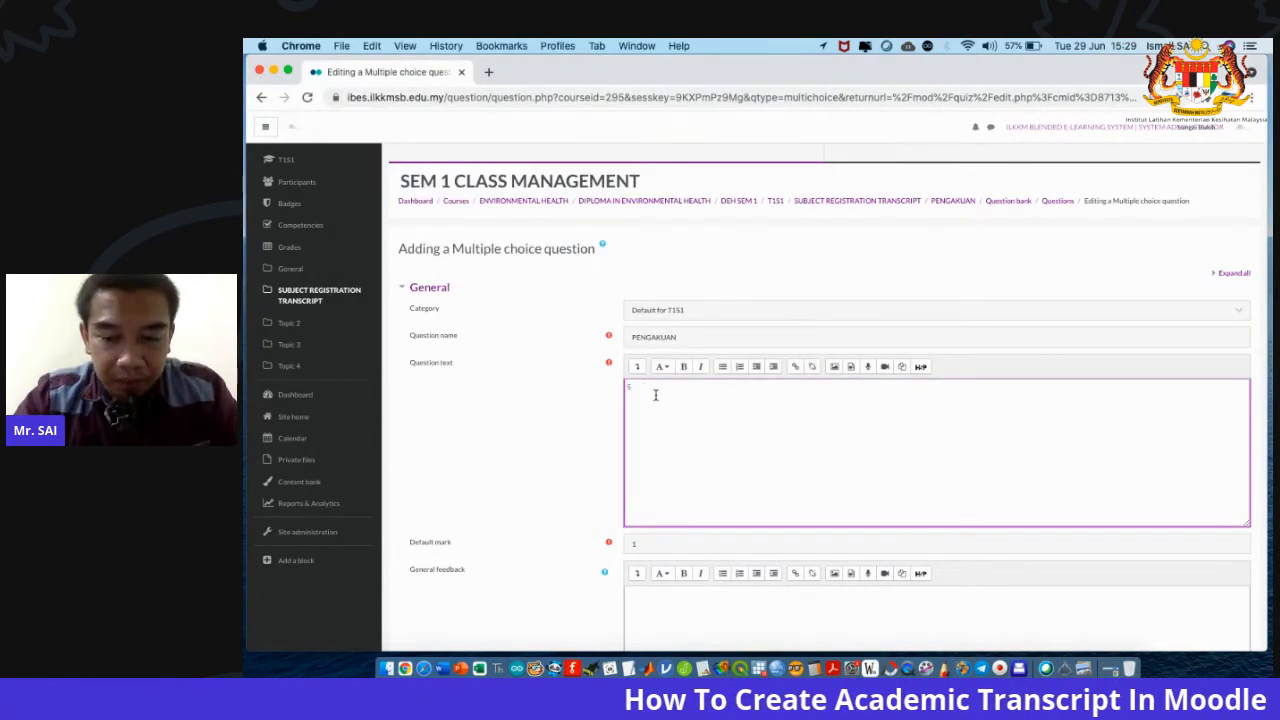
Start the question text with "SAYA DENGAN INI MENGAKU BAHAWA SEMUA MAKLUMAT YANG DIBERIKAN ADALAH BENAR. SAYA JUGA TELAH".
key("super+plus")
key("super+plus")
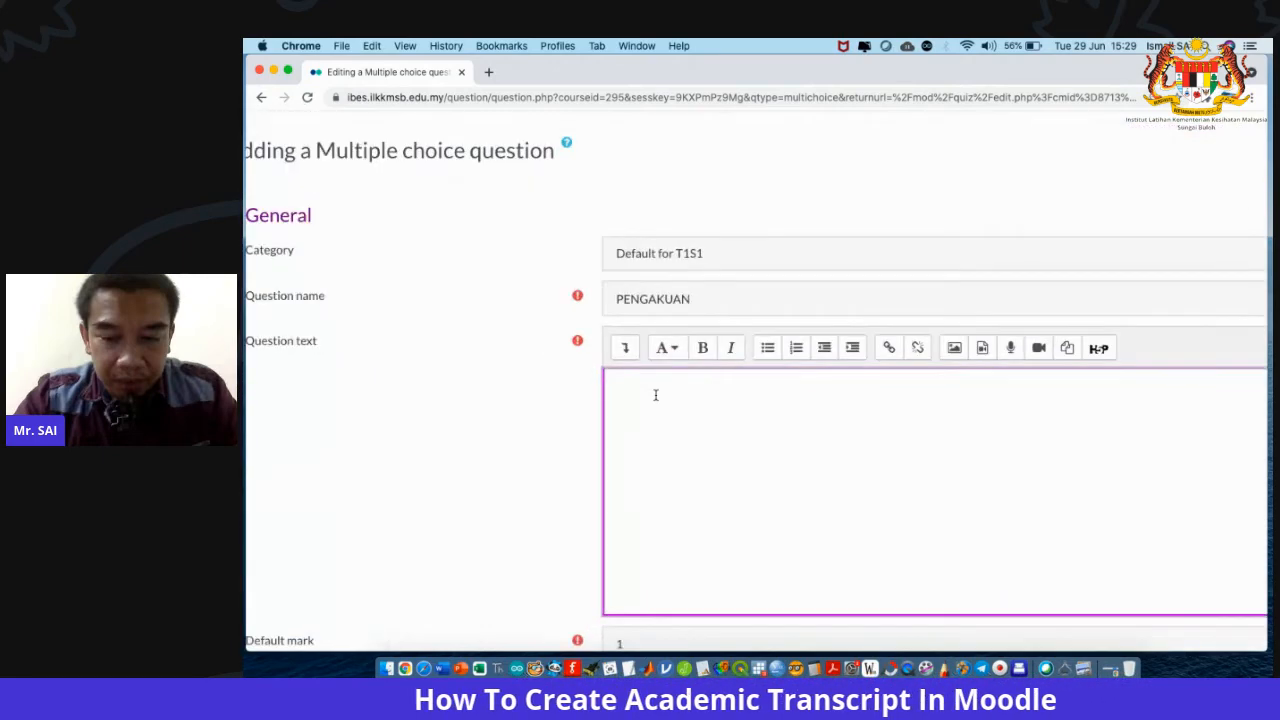
type("SAYA DENGAN INI")
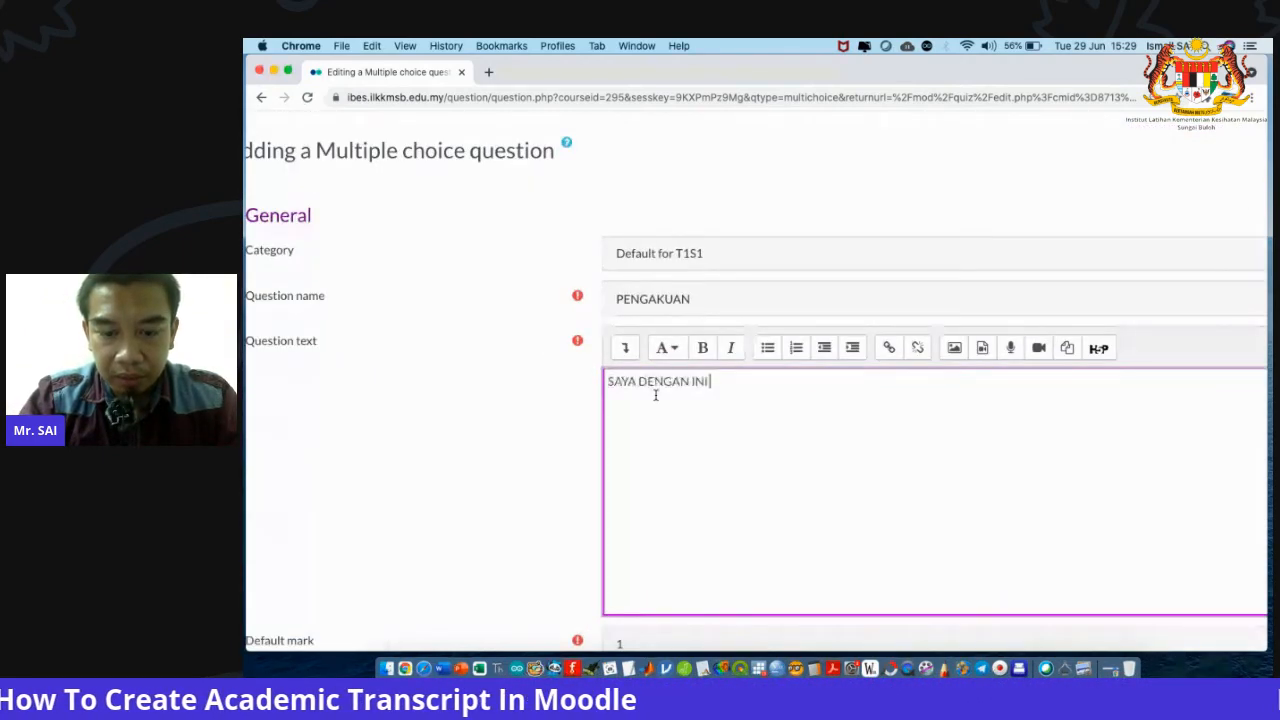
type("MENGAKU BAHAWA SEMUA MAKL")
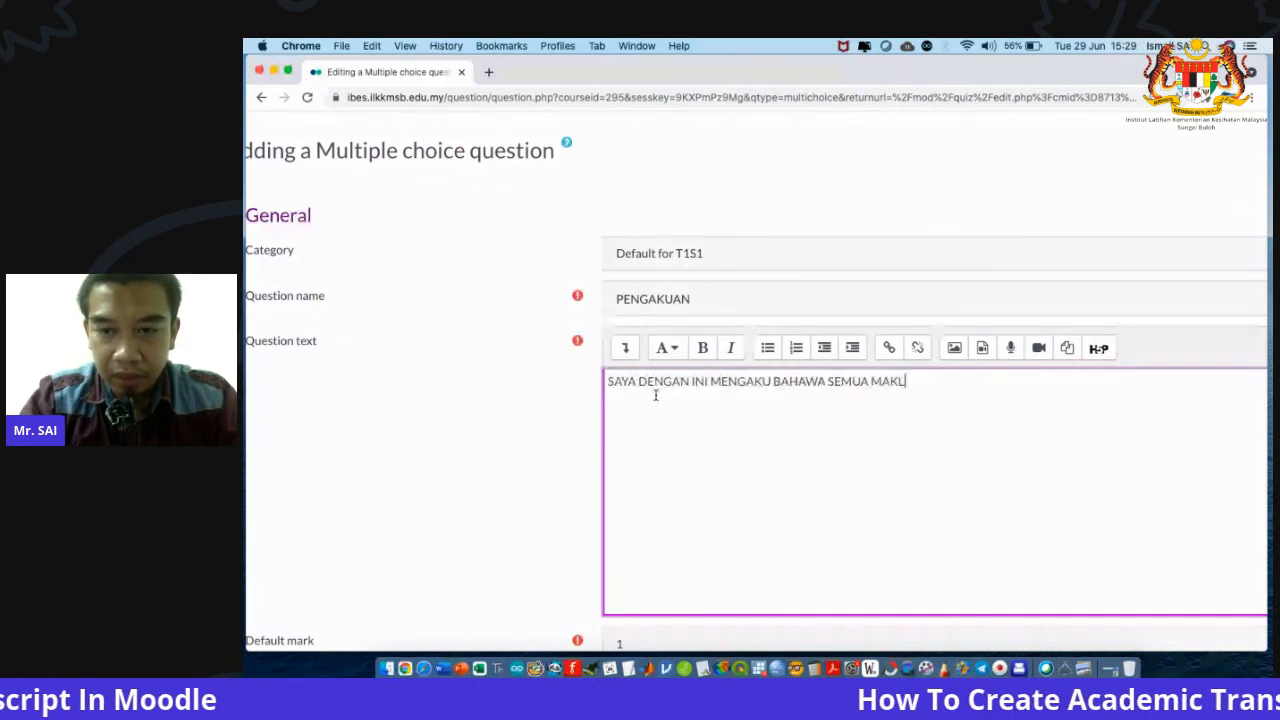
type("UMAT YANG DIBERIKAN ADALAH BE")
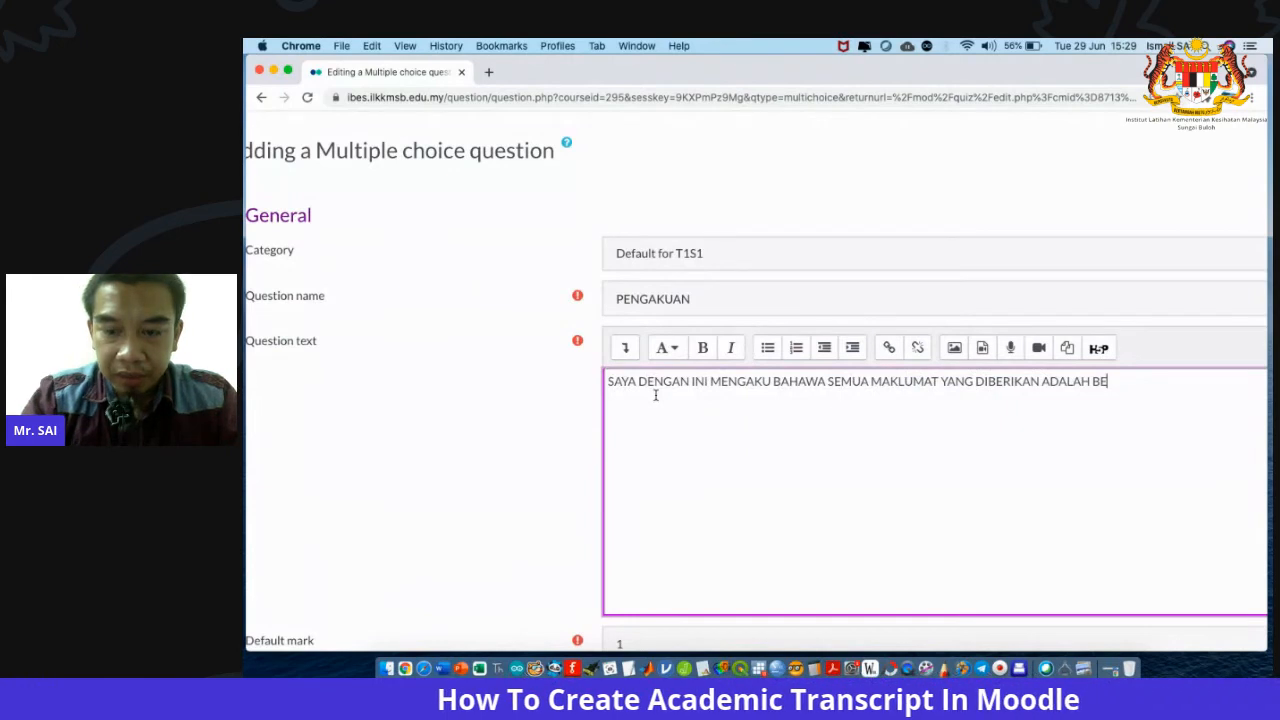
type("NAR. SAYA JUGA TELAH")
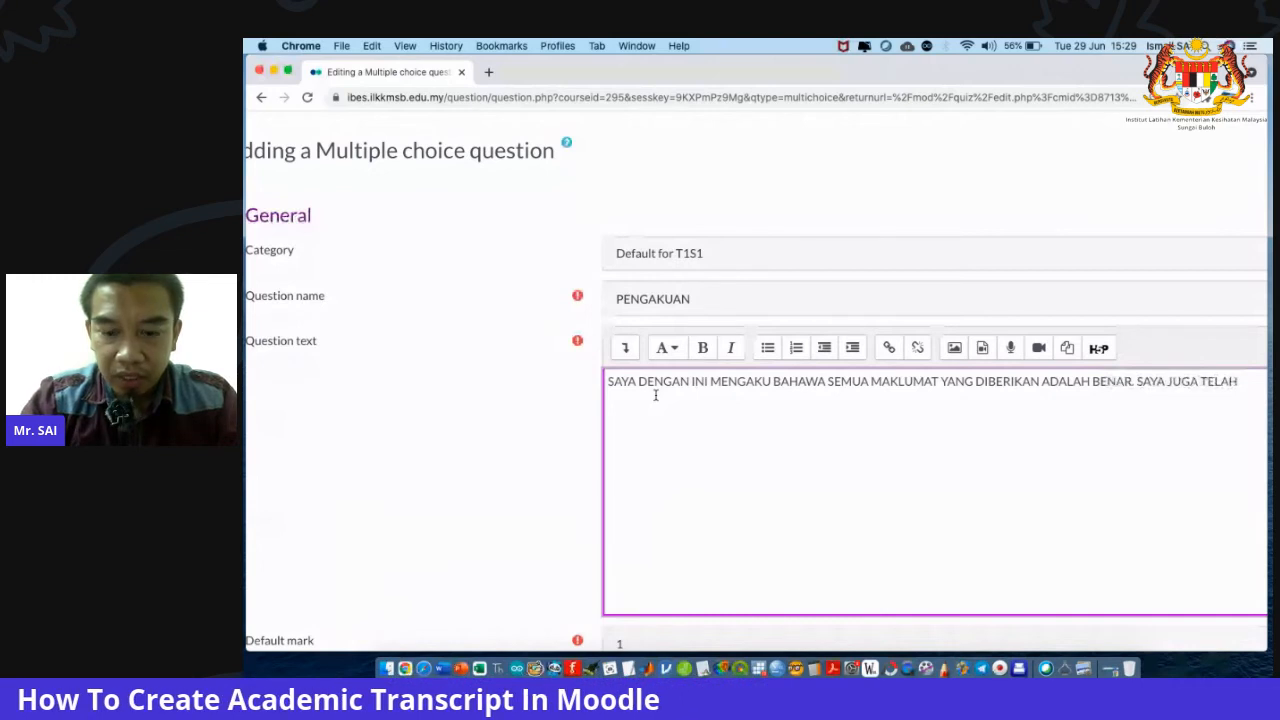
Complete the second sentence of the question text with "MENELITI PROFILE PERIBADI SAYA MELALUI CAPAIAN YANG DIBERIKAN (LIN)".
type(" MENELITI PROFILE PE")
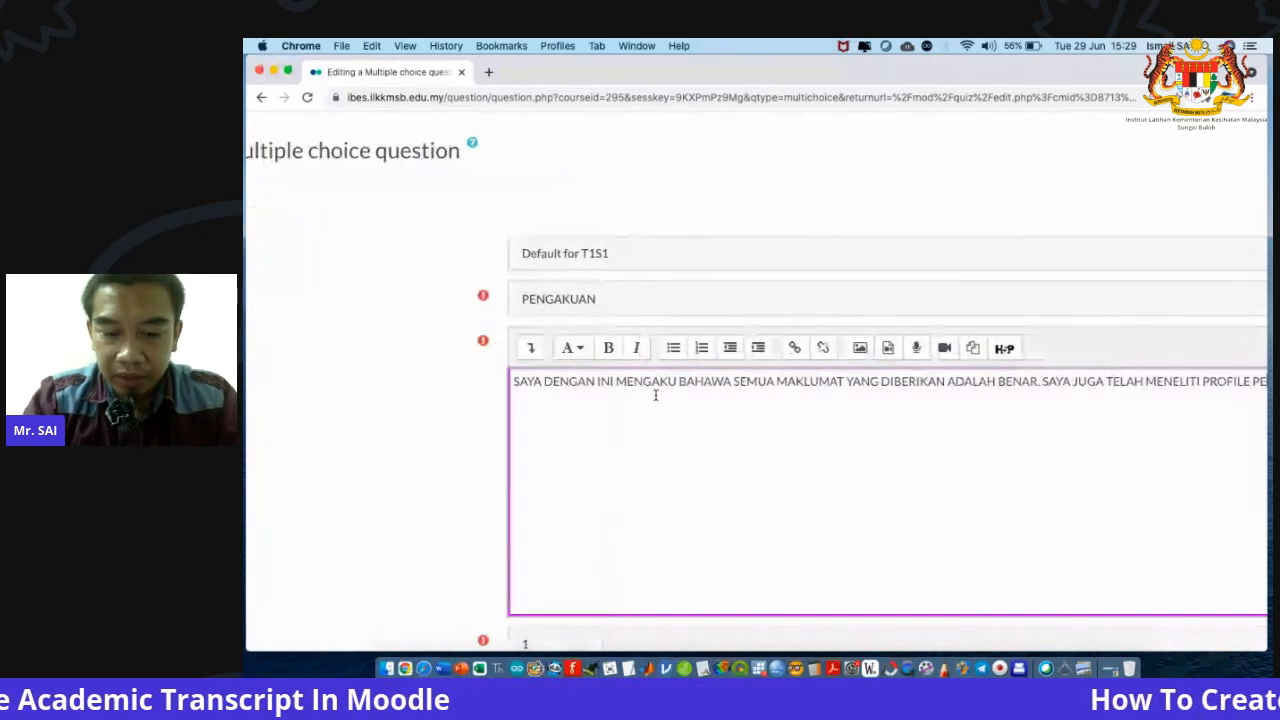
type("RIBADI SAYA MELALUI CAPAIAN Y")
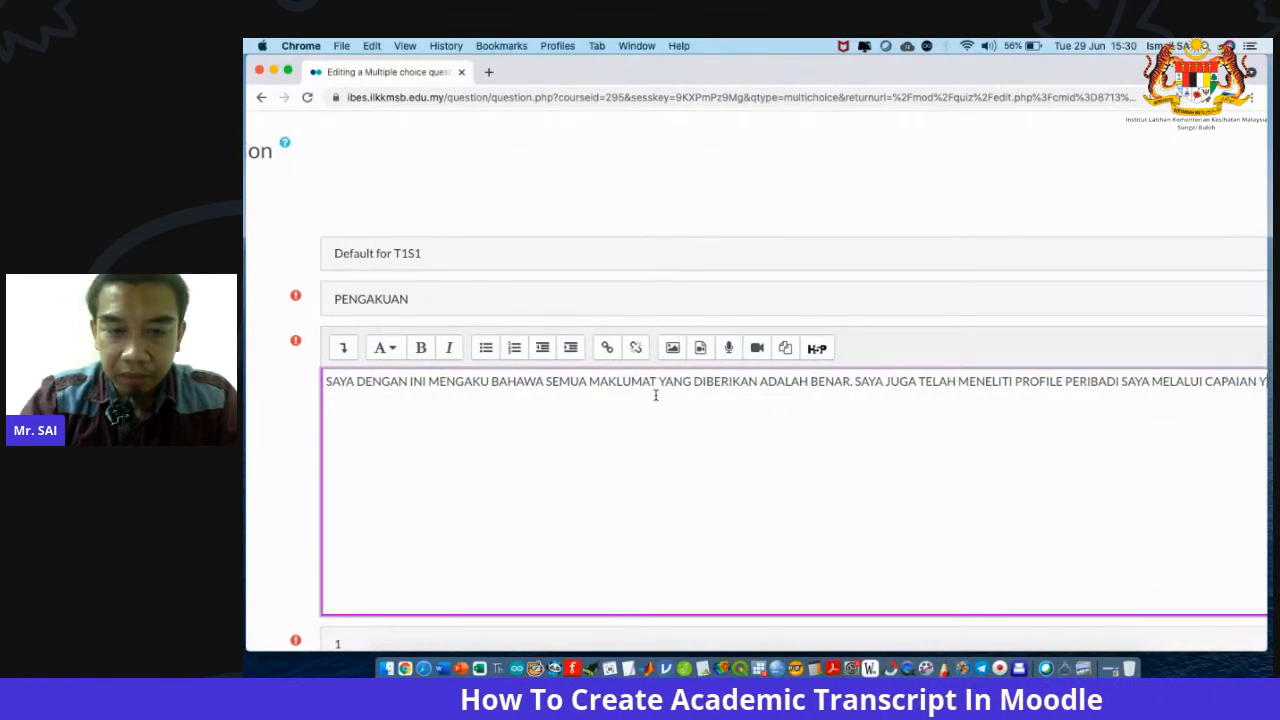
type("ANG DIBERIKAN LIN")
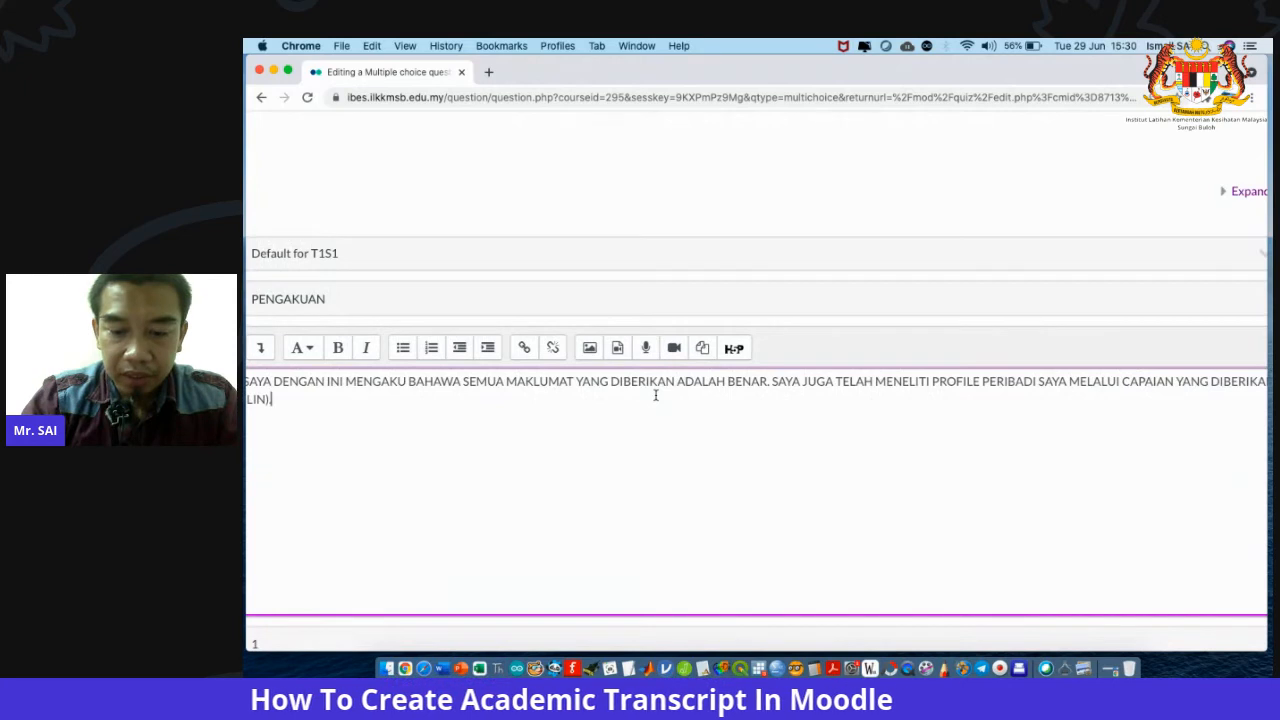
Add the sentence "SAYA MENGAKU BAHAWA SEMUA MAKLUMAT ADALAH TEPAT DAN AKAN DIGUNAKAN SEPANJANG SEMESTER." to the question text.
type(". SAYA")
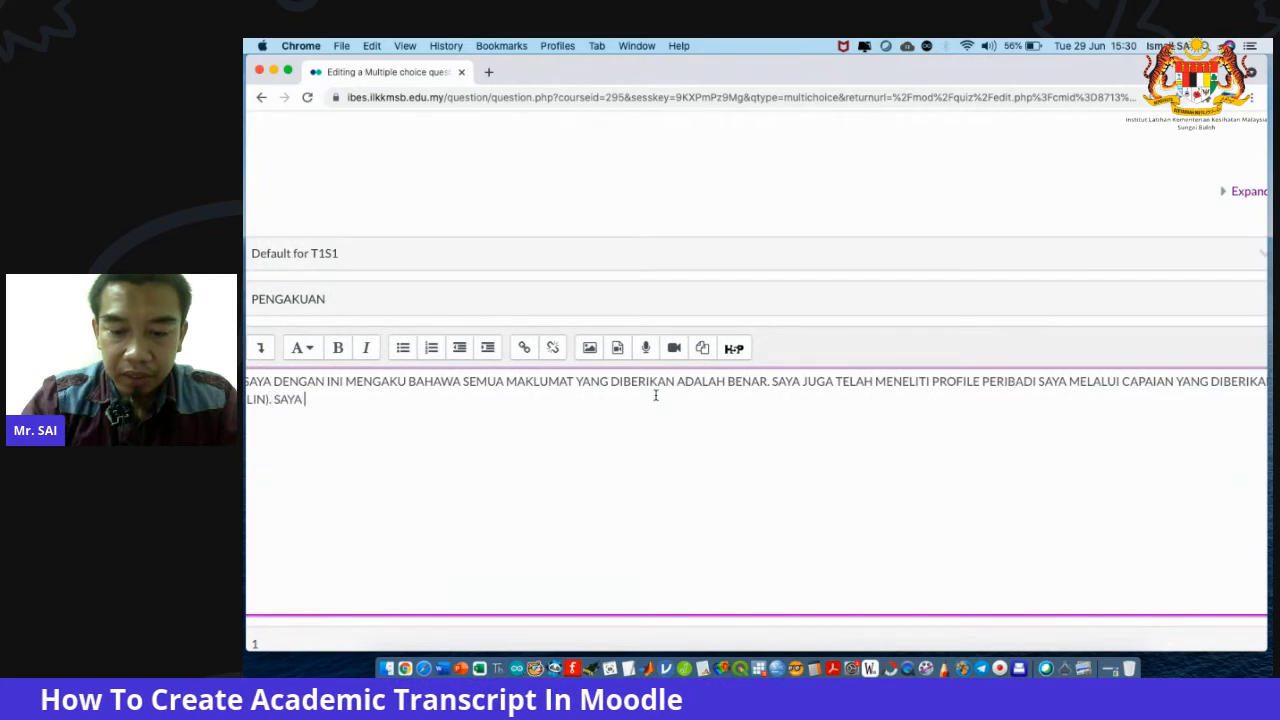
type(" MENGAKU BA")
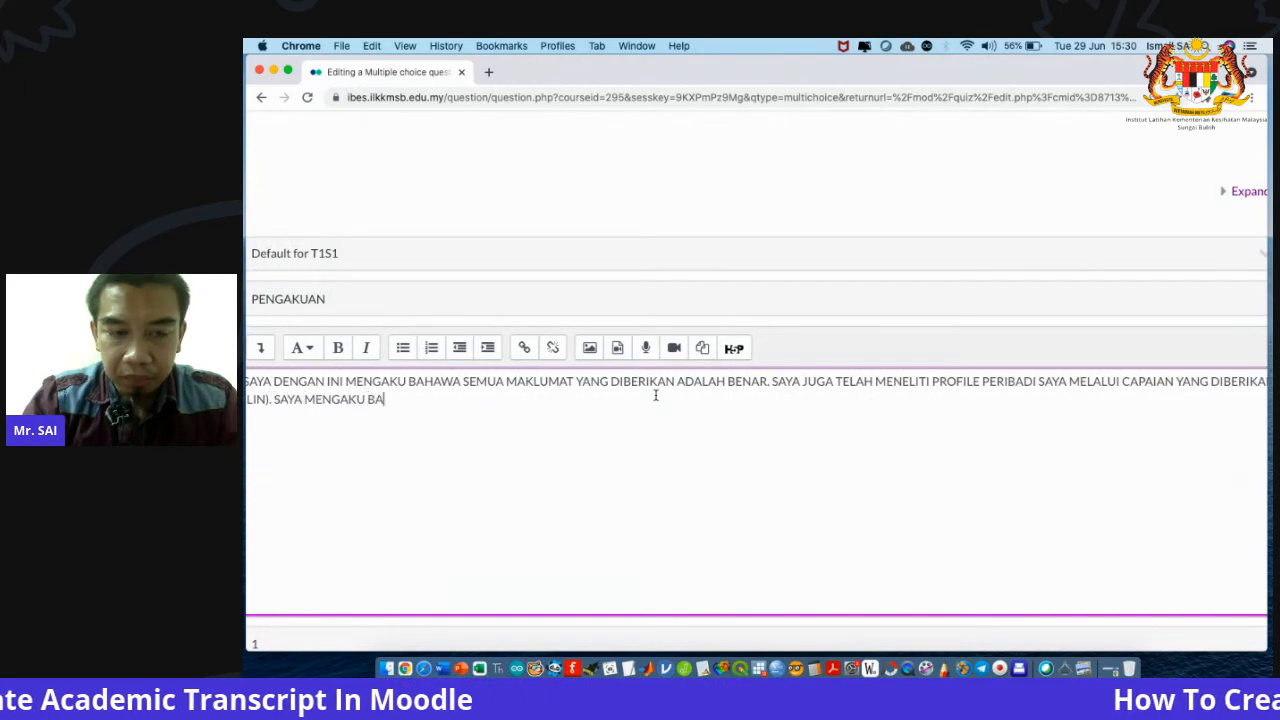
type("HAWA MAK")
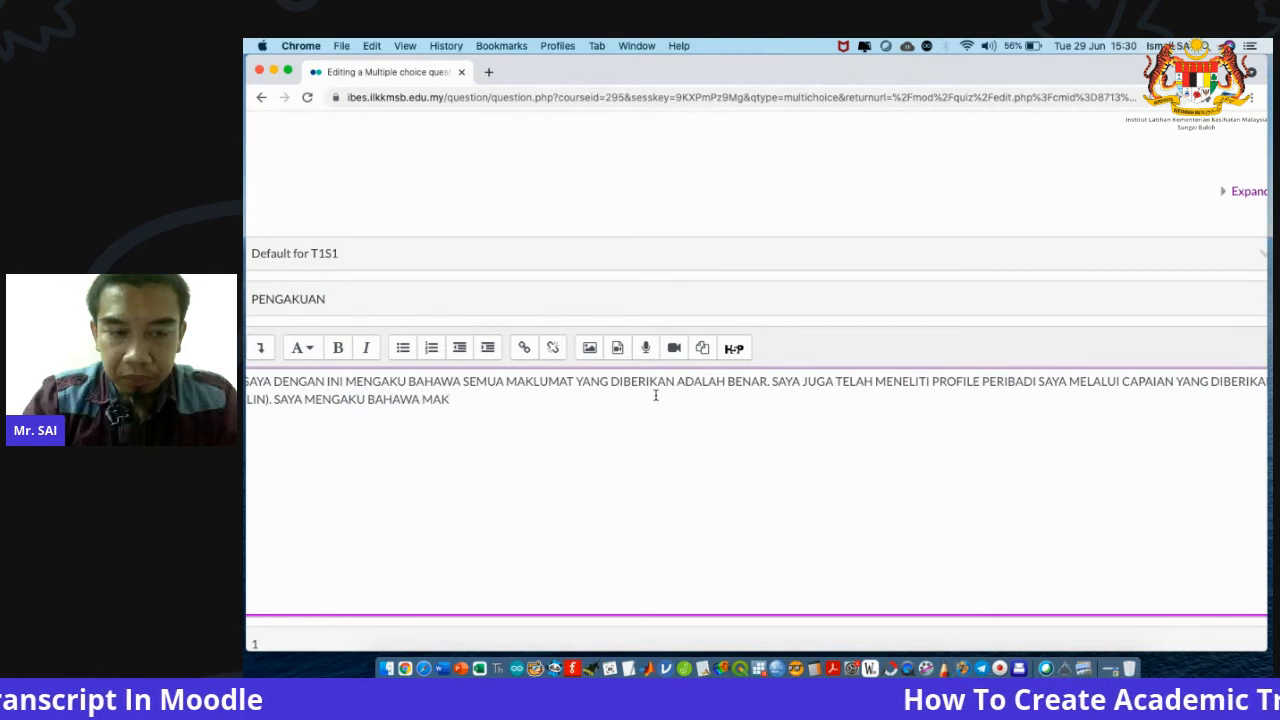
type("U")
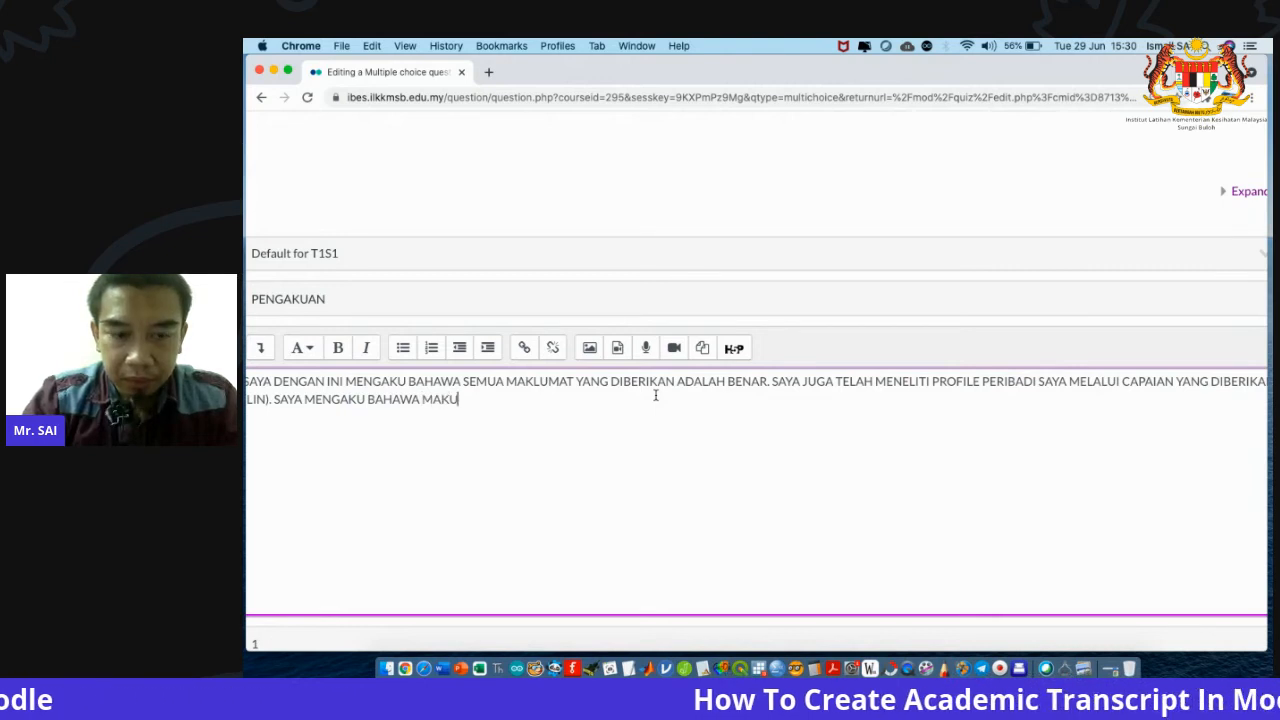
key("BackSpace")
key("BackSpace")
key("BackSpace")
key("BackSpace")
type("SEMUA MAKL")
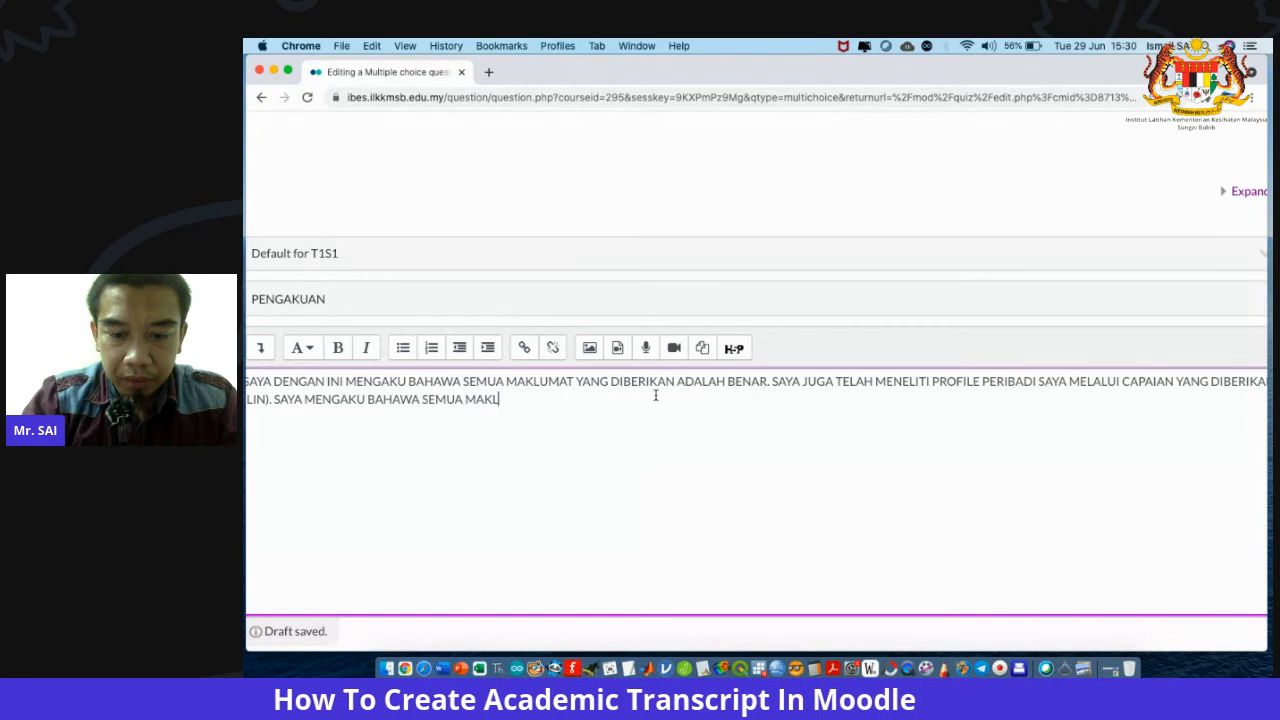
type("UMAT ADALAH TEPAT DAN ")
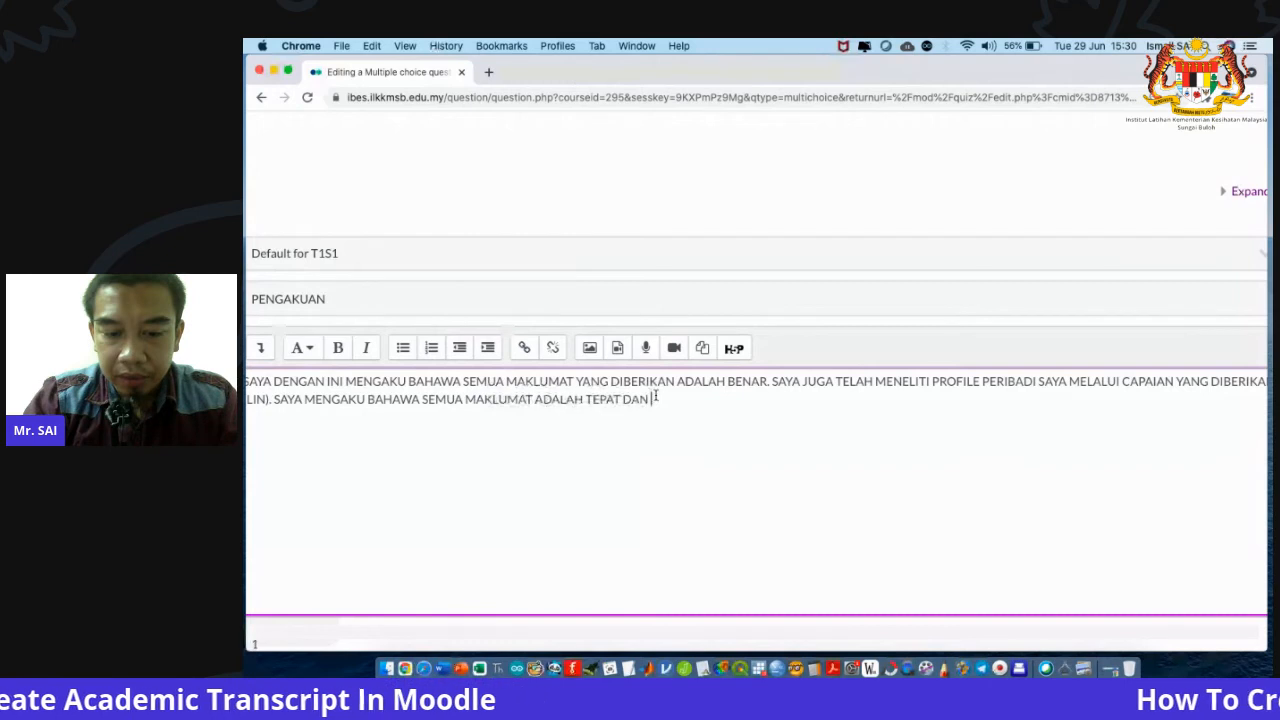
type("AKAN DIGUNAKAN SEPANAJ")
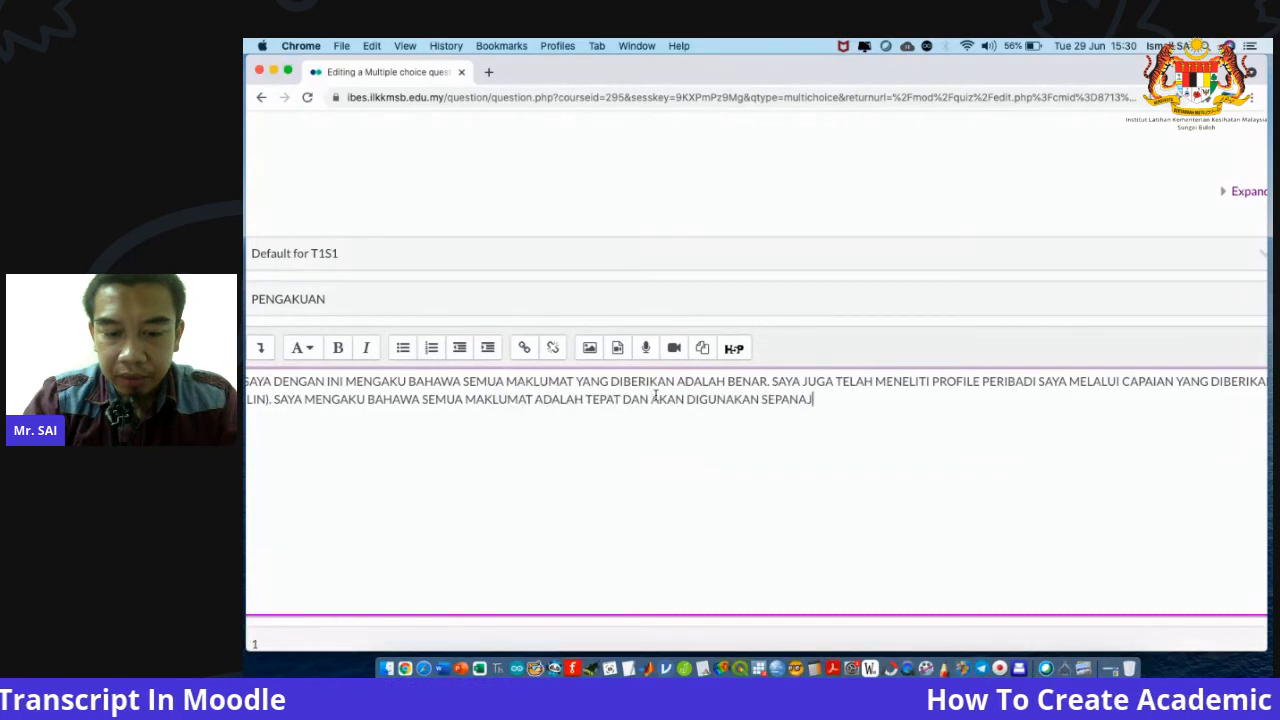
key("BackSpace")
key("BackSpace")
type("JANG SEMESTER. SAYA BER")
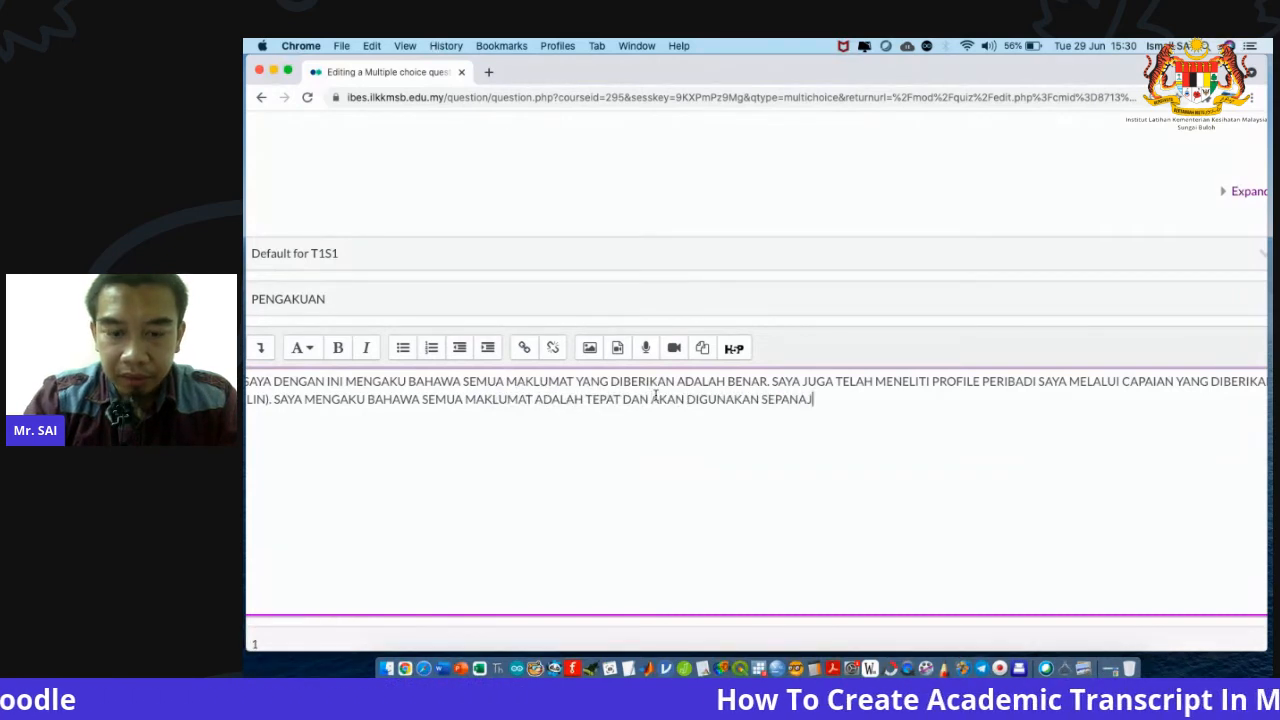
Finish the question text with the sentence "SAYA BERTANGGUNGJAWAB KEATAS DATA YANG DIBERIKAN KEPADA SISTEM IBES.".
type("TANGGUN")
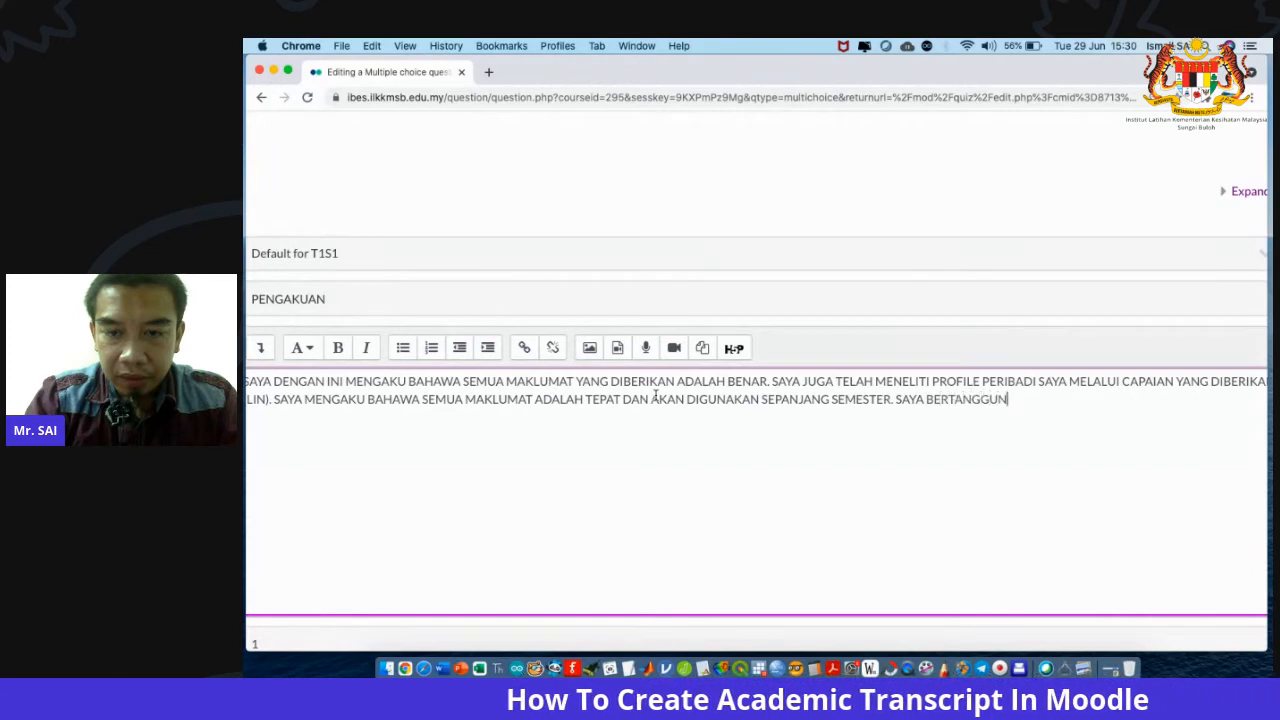
type("GJAWAB KEATAS")
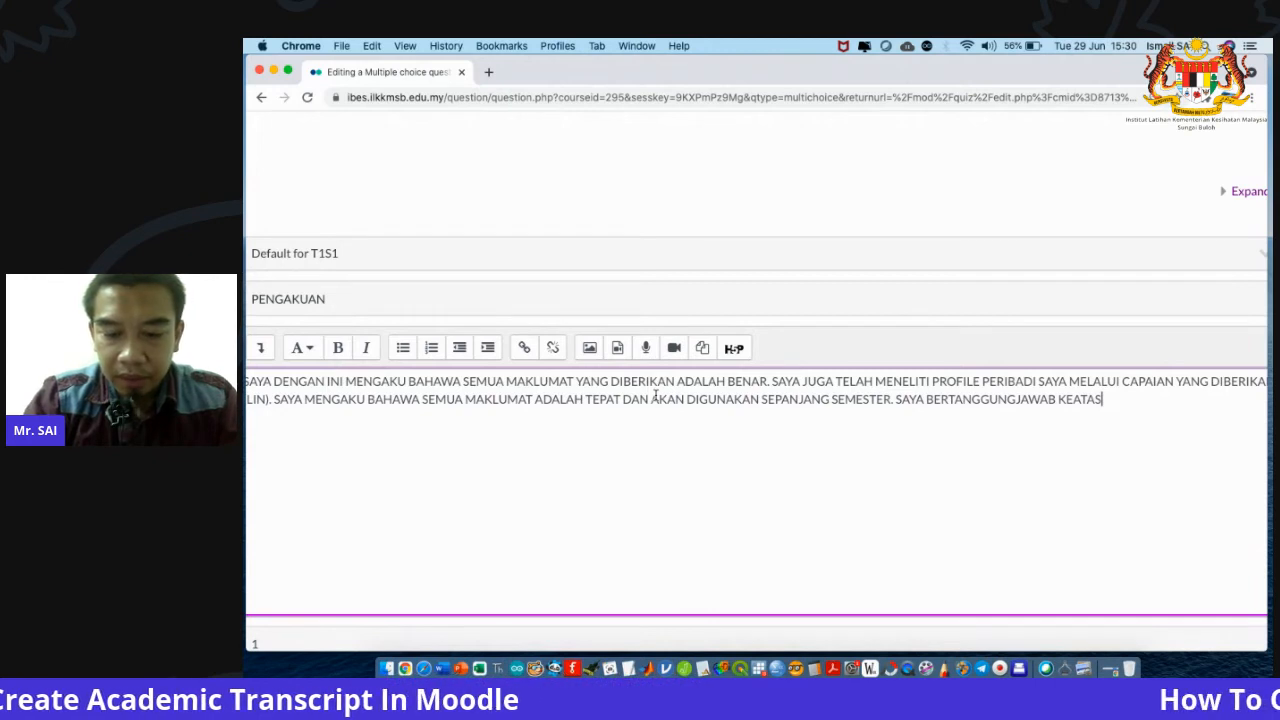
type(" DATA YANG DIBERIKAN KE")
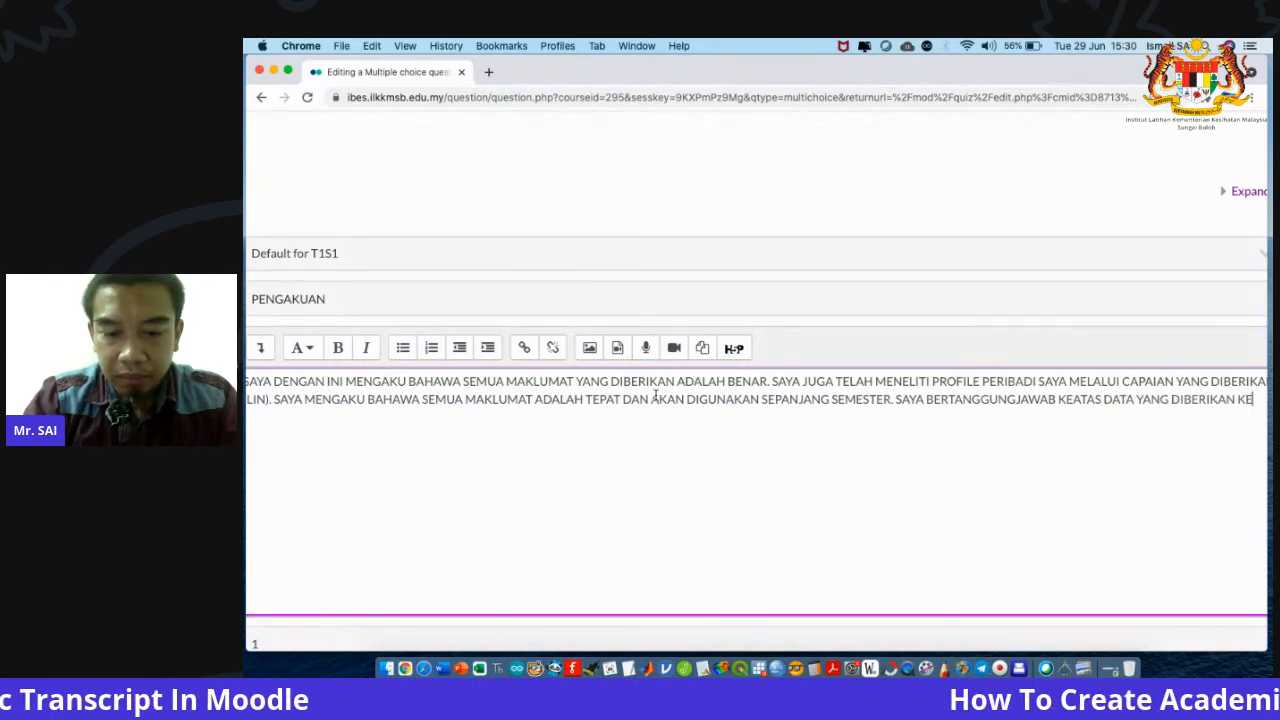
type("PADA SISTEM IBES.")
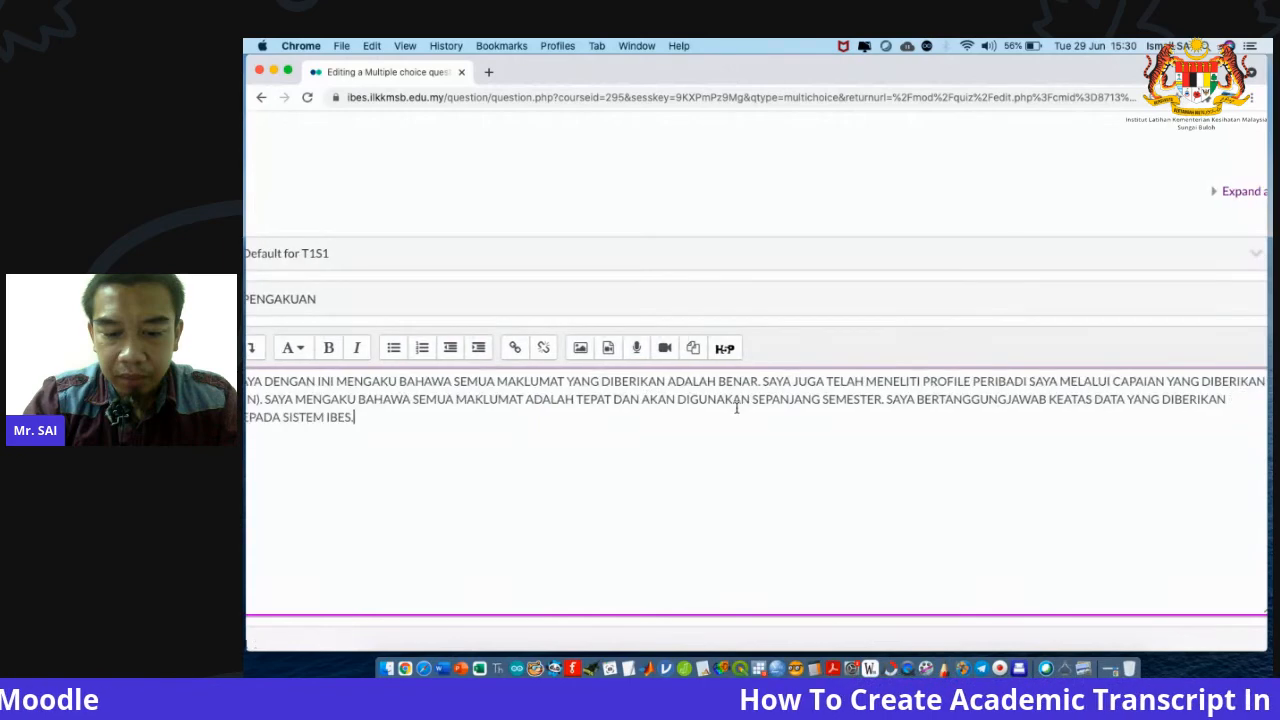
key("ctrl+0")
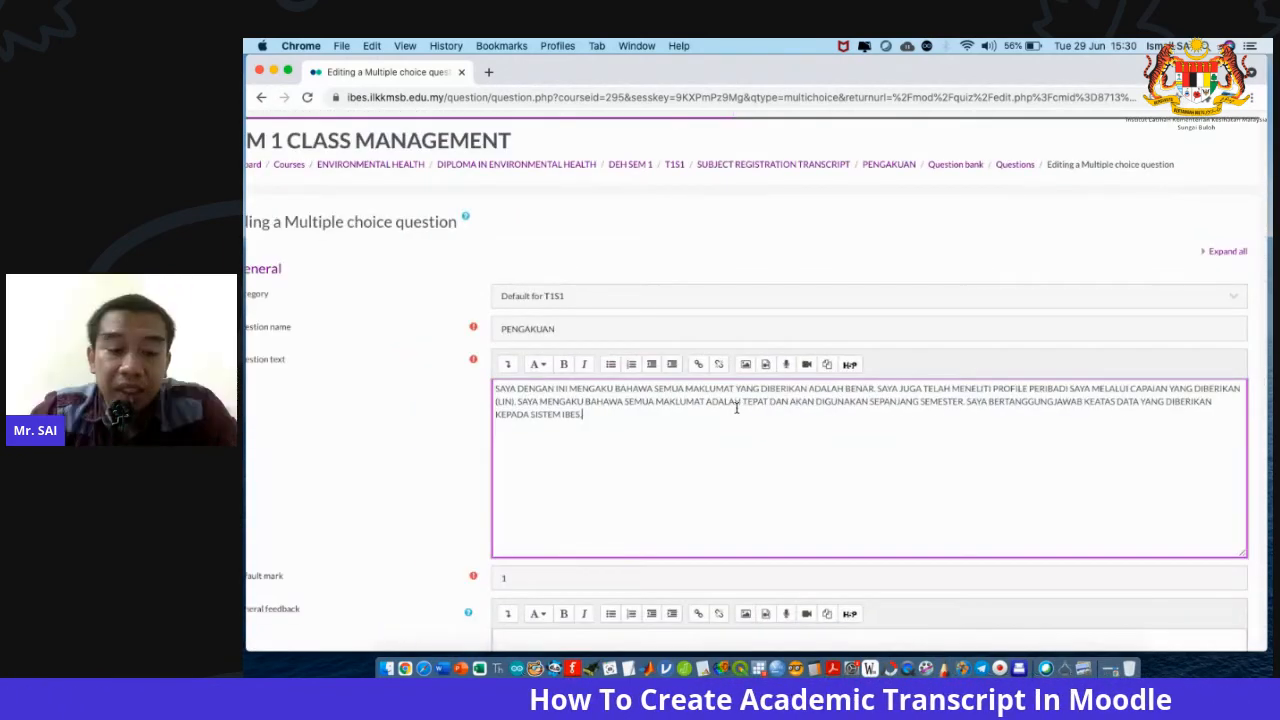
key("ctrl+a")
key("ctrl+minus")
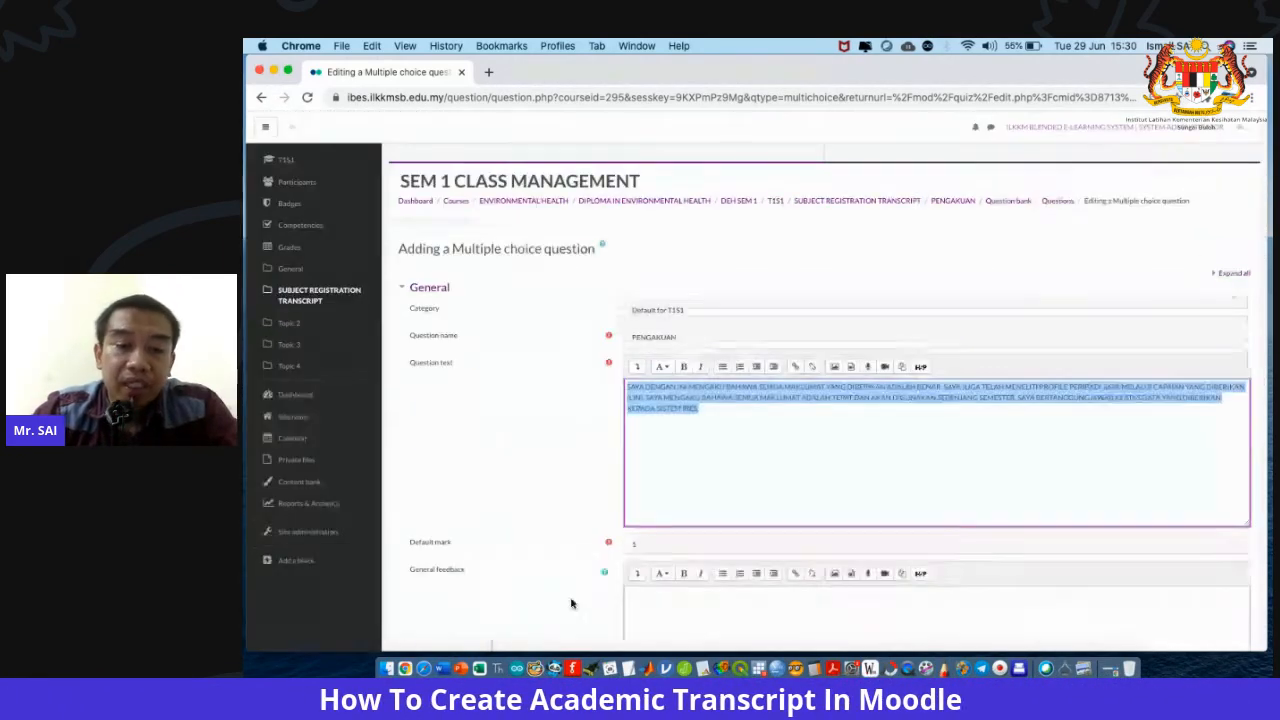
left_click(767, 424)
Set the numbering of the question's choices to No numbering.
scroll(723, 510, "down", 2)
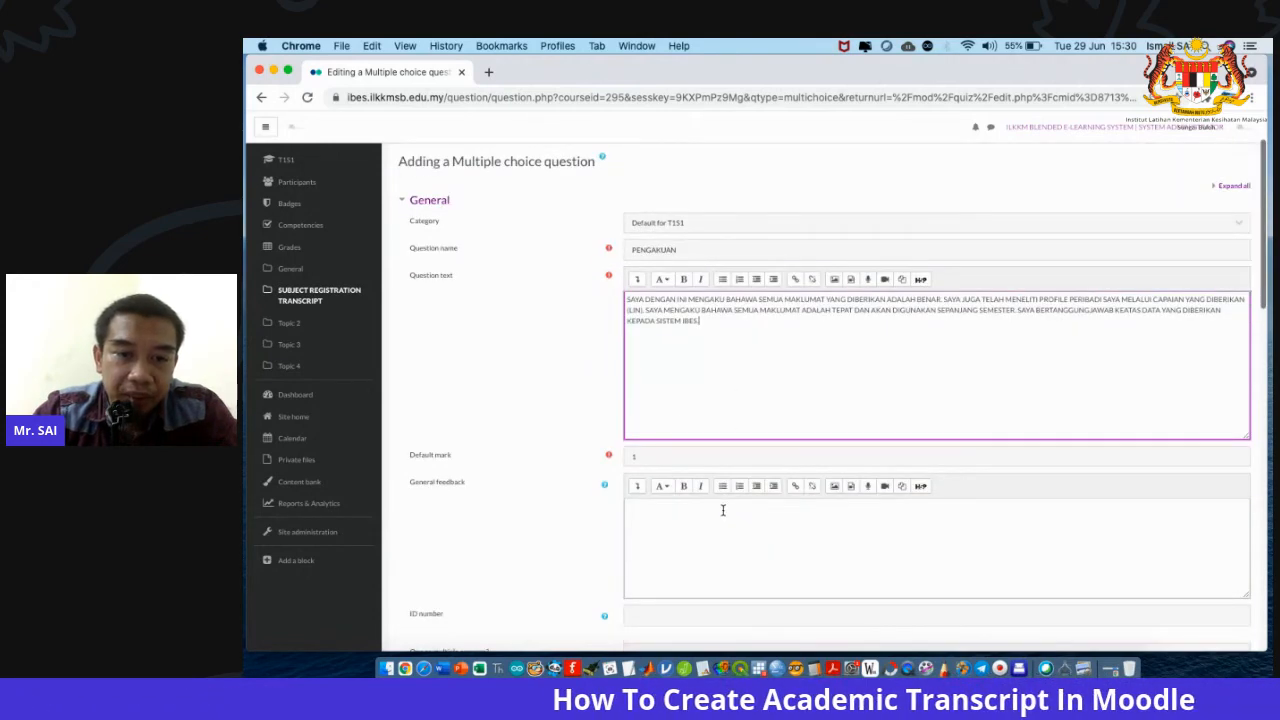
scroll(723, 510, "down", 8)
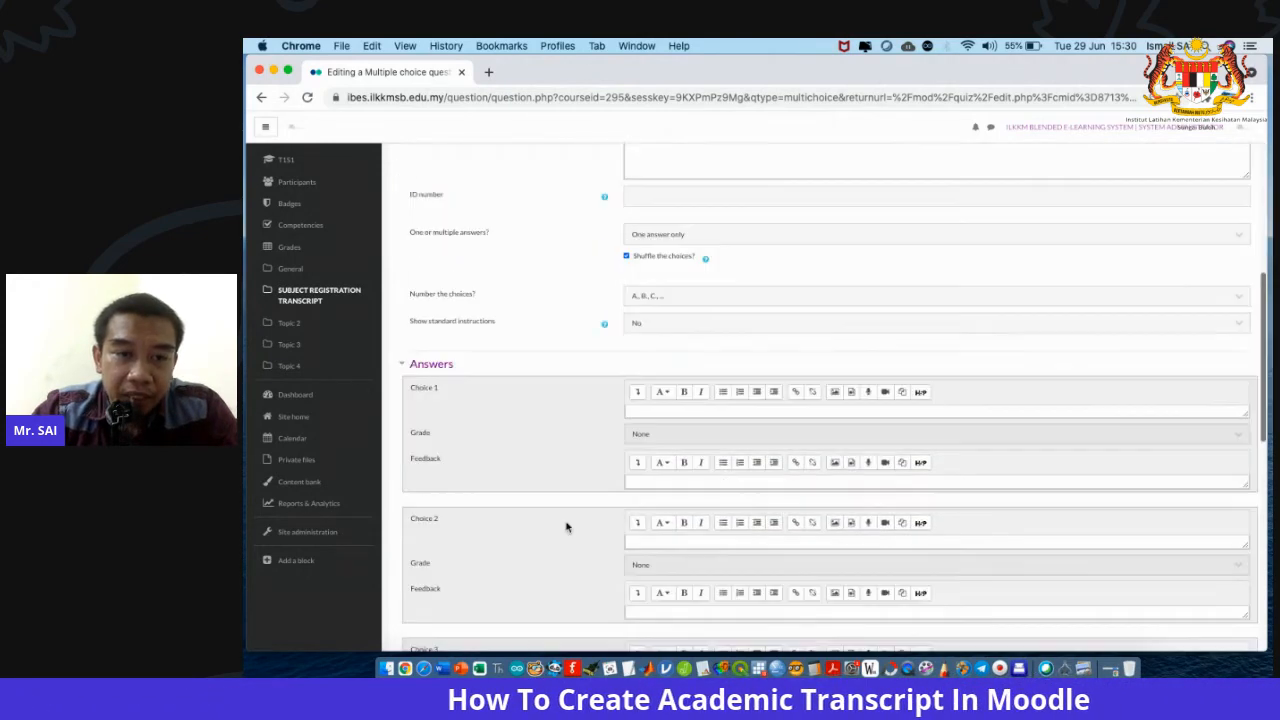
left_click(672, 296)
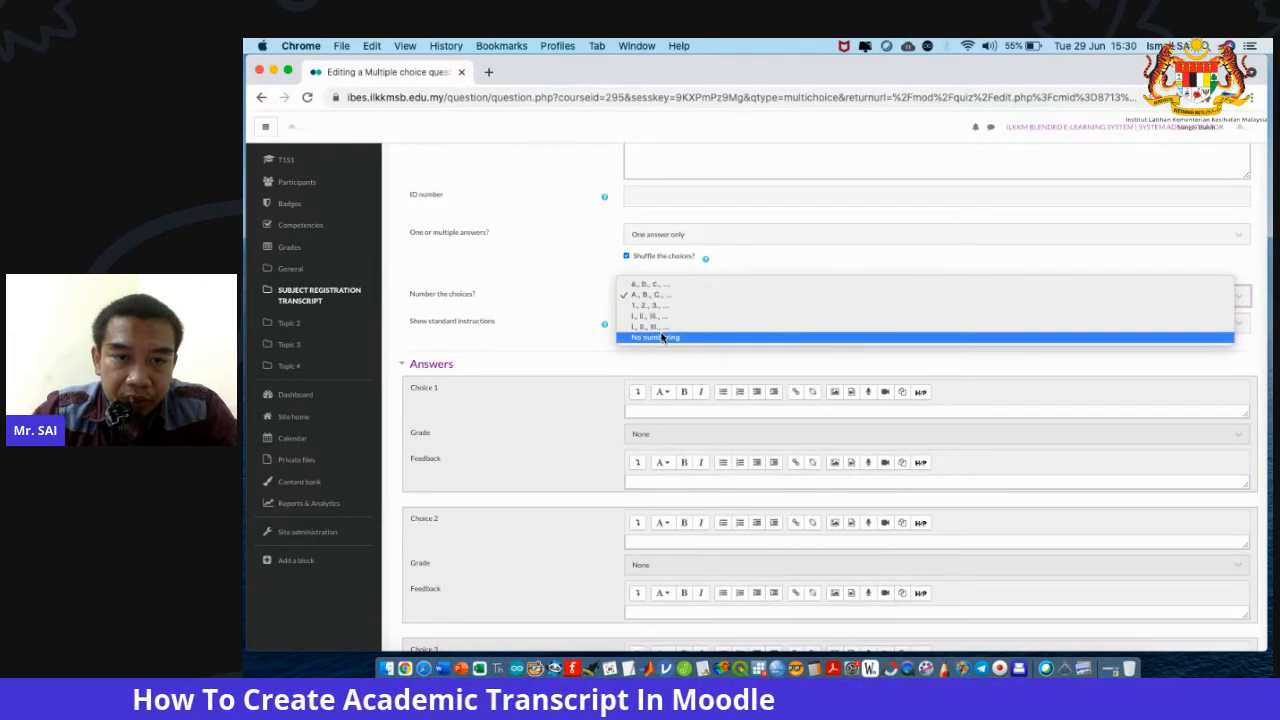
left_click(611, 337)
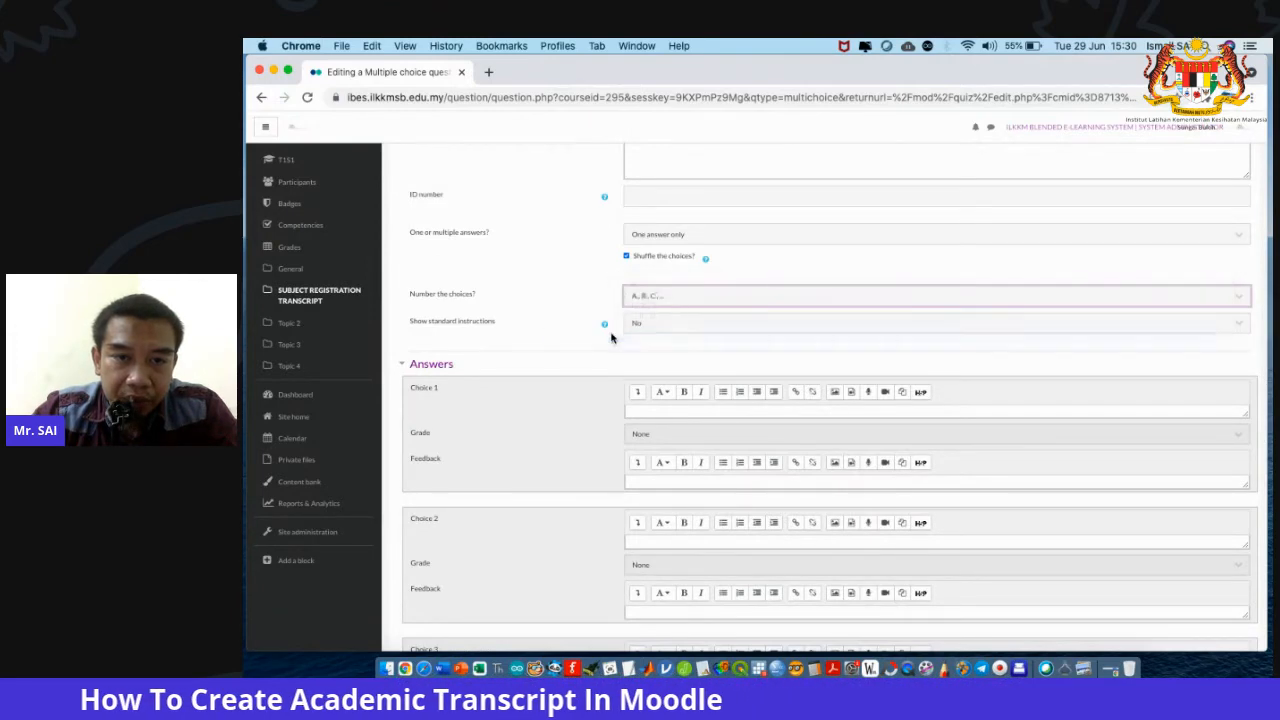
Enter "YES, SAYA SETUJU DENGAN PENGAKUAN INI." as Choice 1 and set its grade to 100%.
left_click(635, 410)
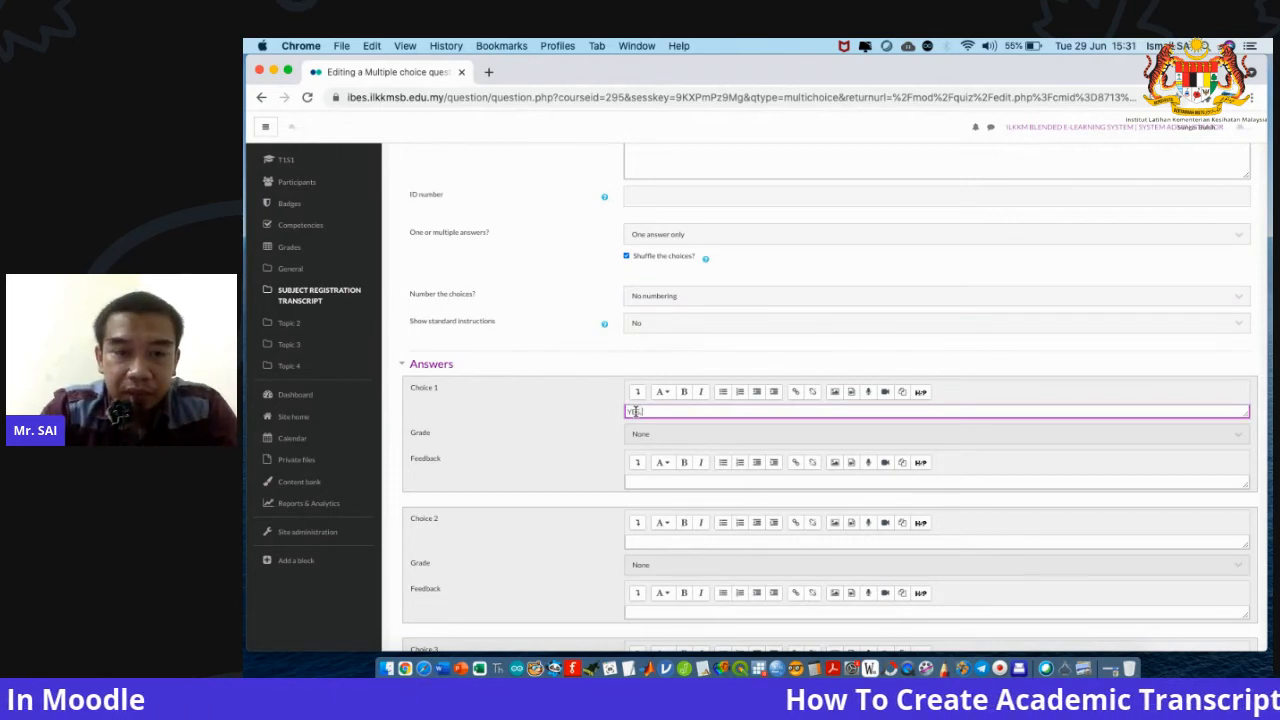
type("YES, SAYA")
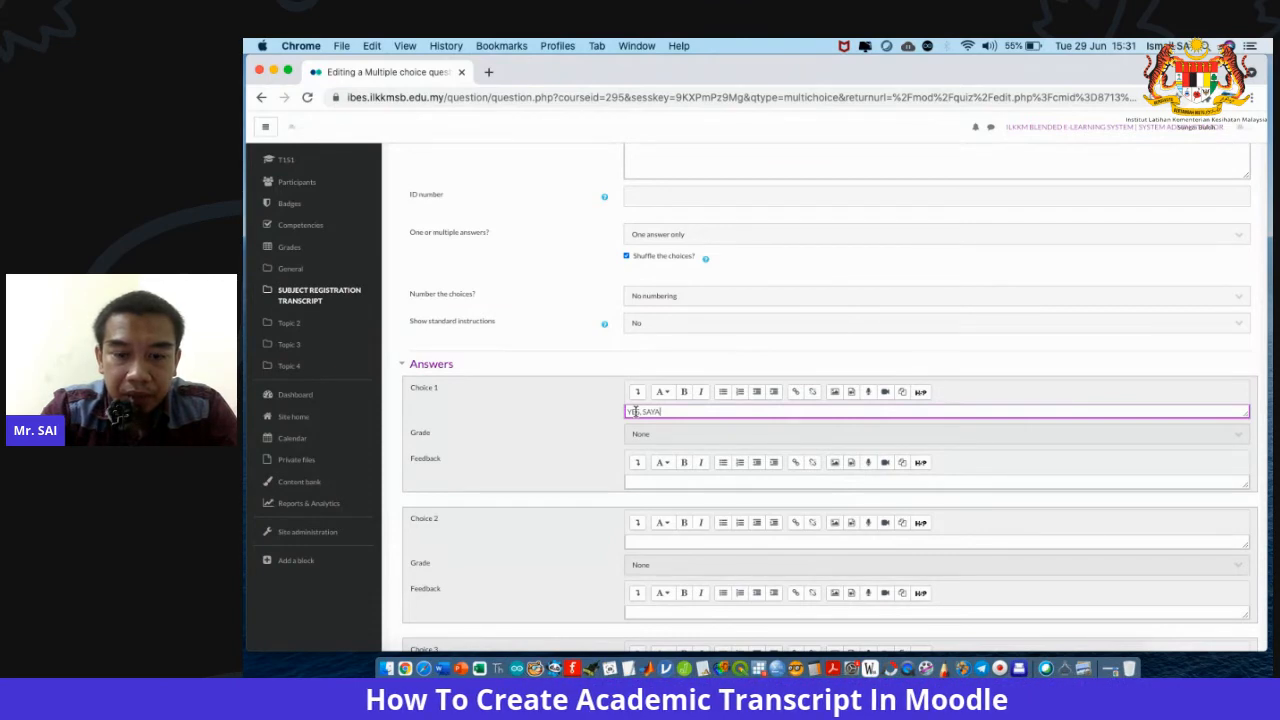
type(" SETUJU DENGAN PENGAKUA")
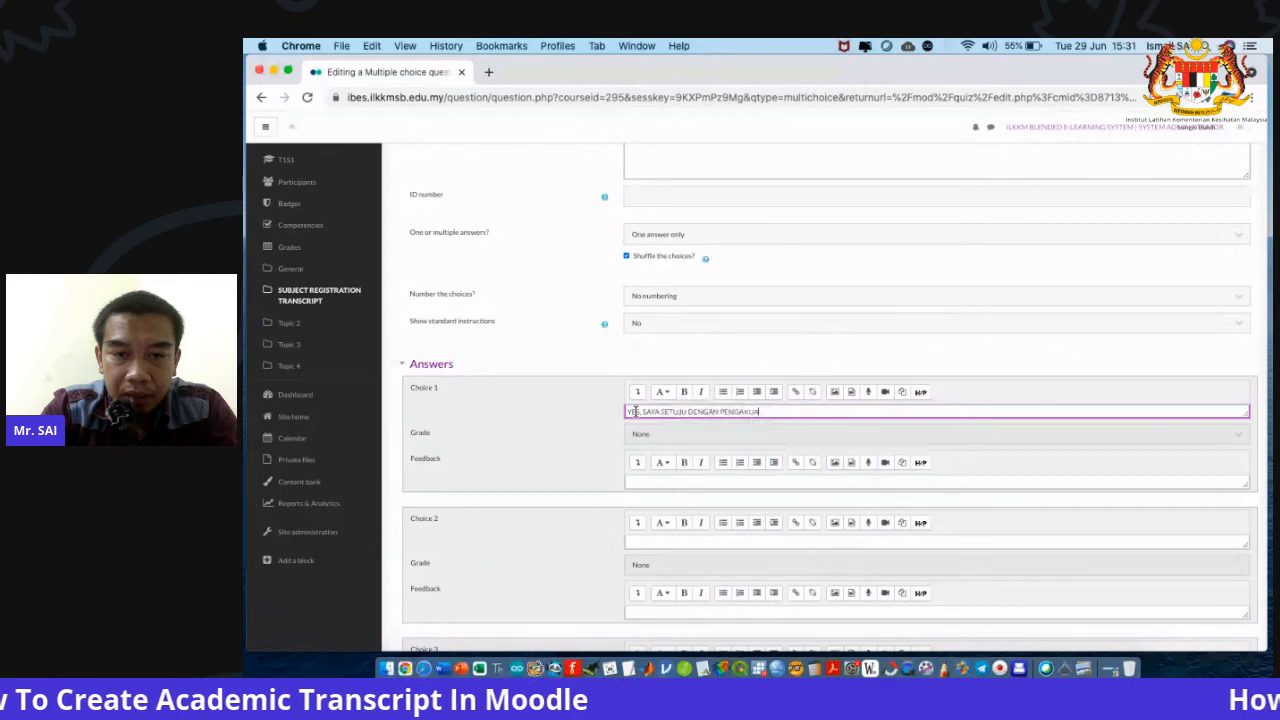
type("N INI.")
left_click(640, 433)
left_click(643, 450)
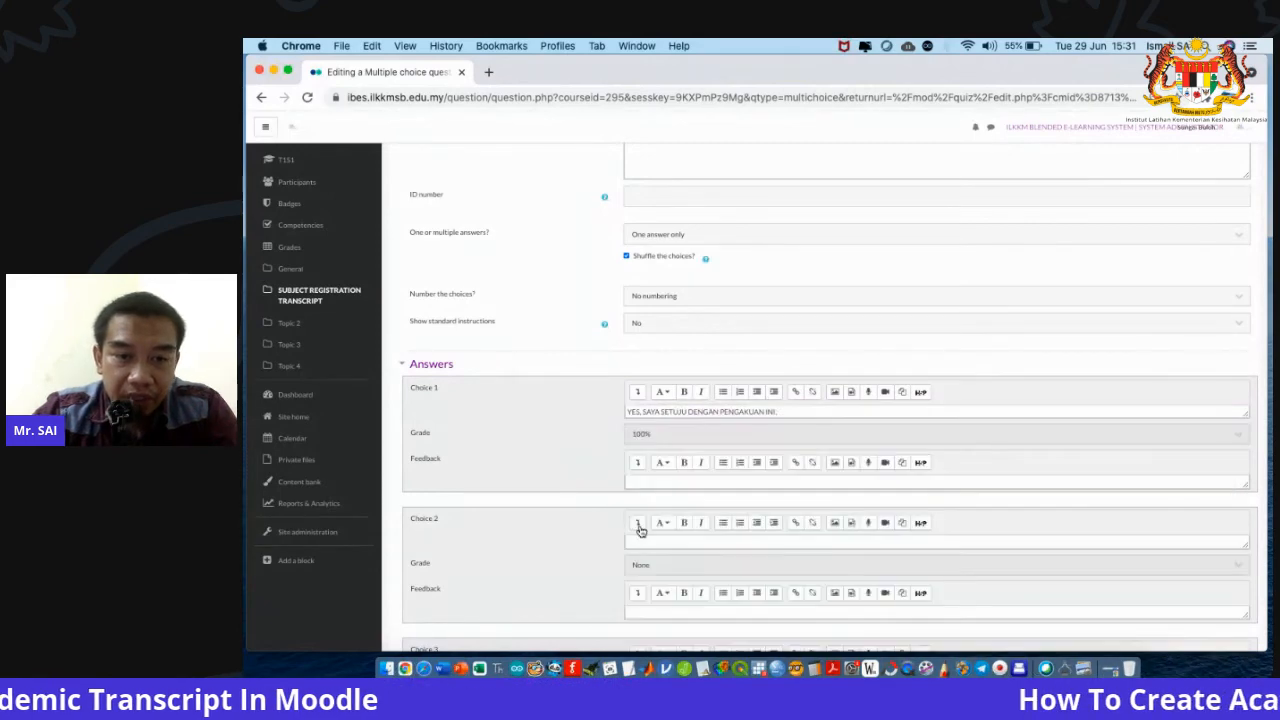
Enter "TIDAK, SAYA TIDAK SETUJU DENGAN PENGAKUAN INI" as the text of Choice 2.
left_click(644, 538)
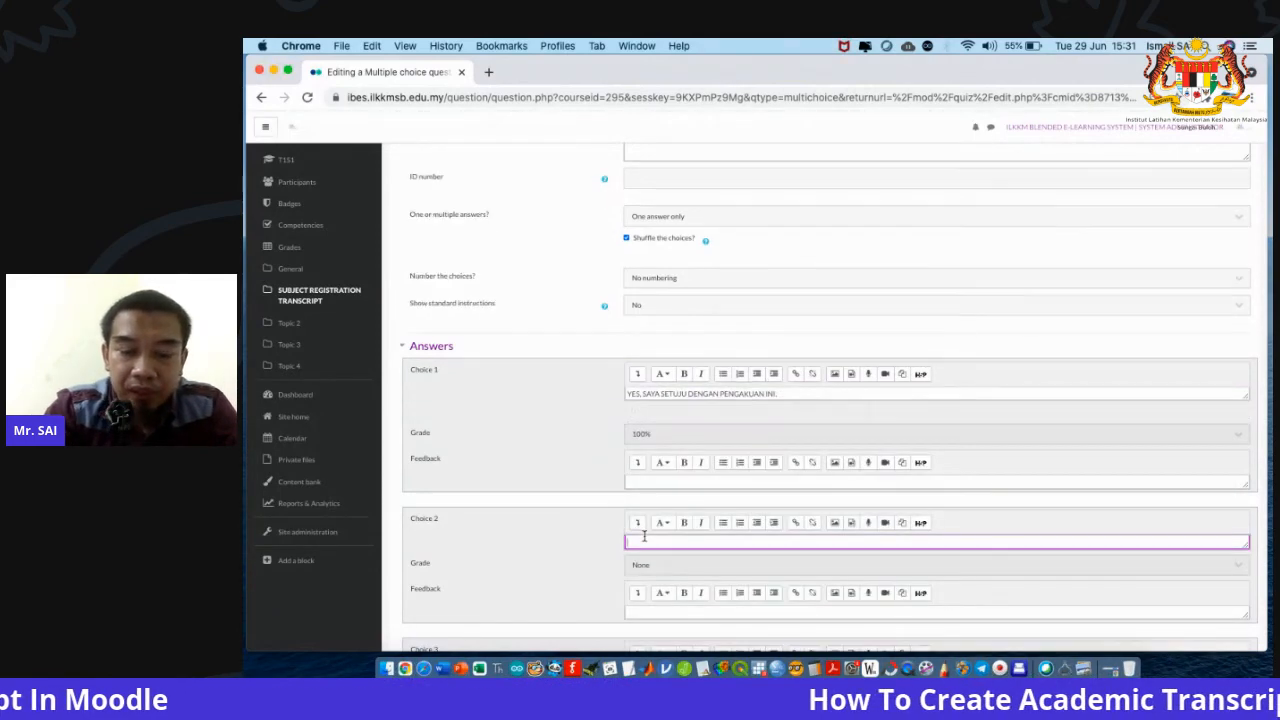
type("TIDA")
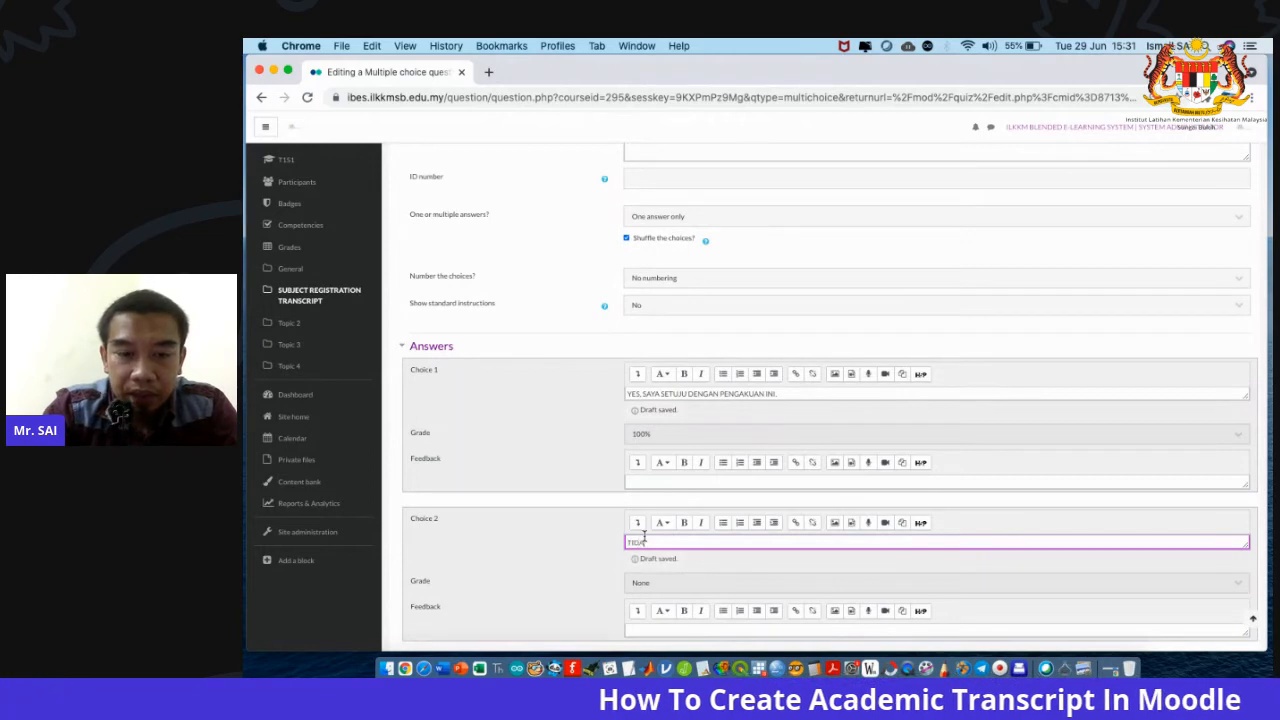
type("K, SAY")
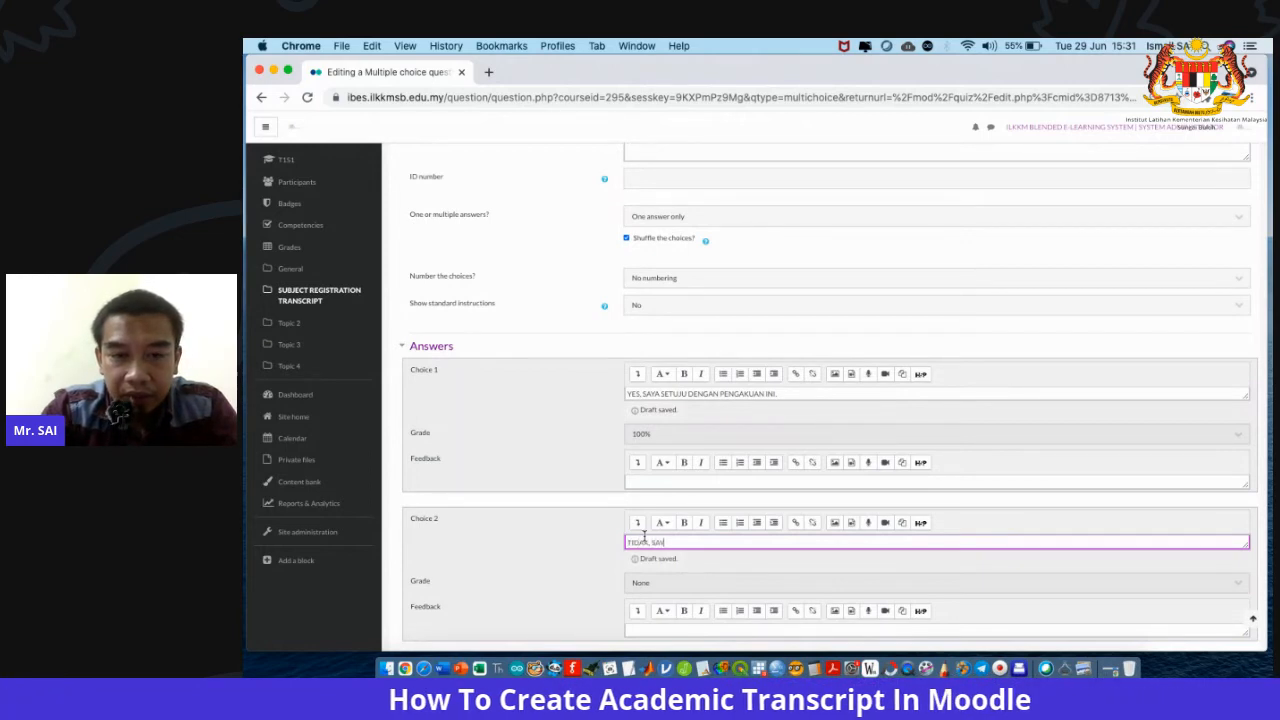
type("A TIDAK SETUJ")
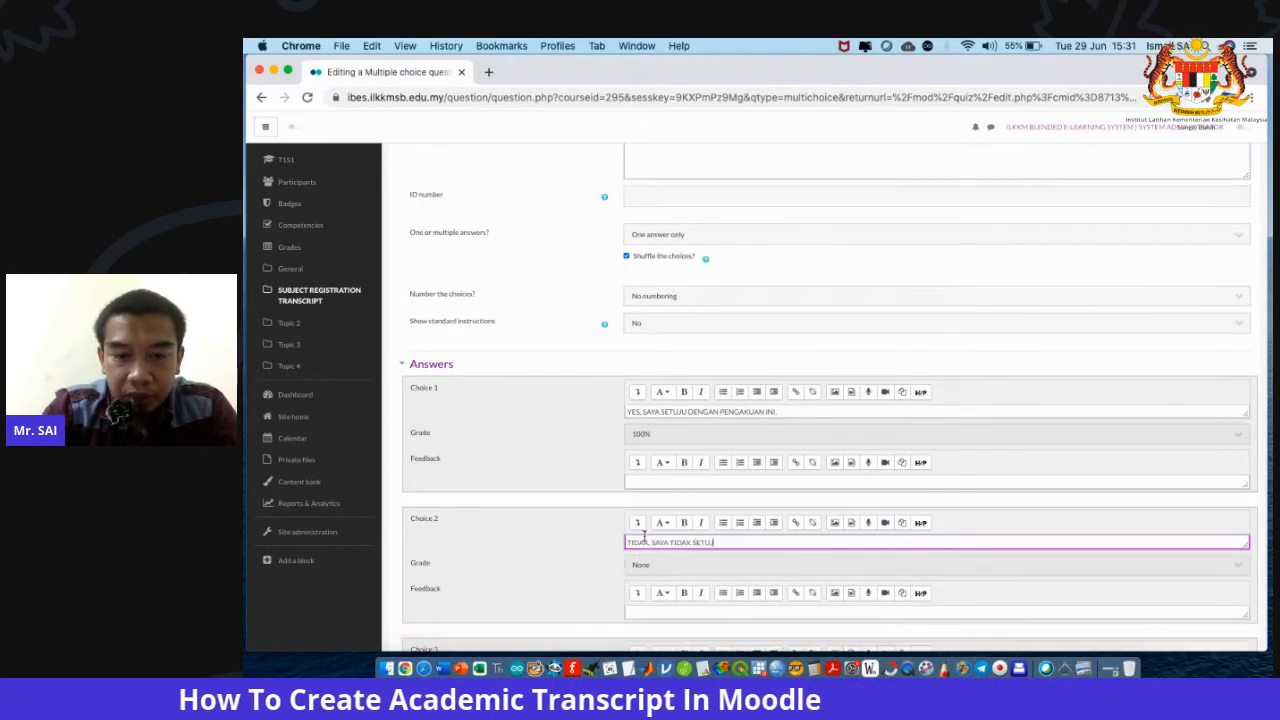
type("U DENGA")
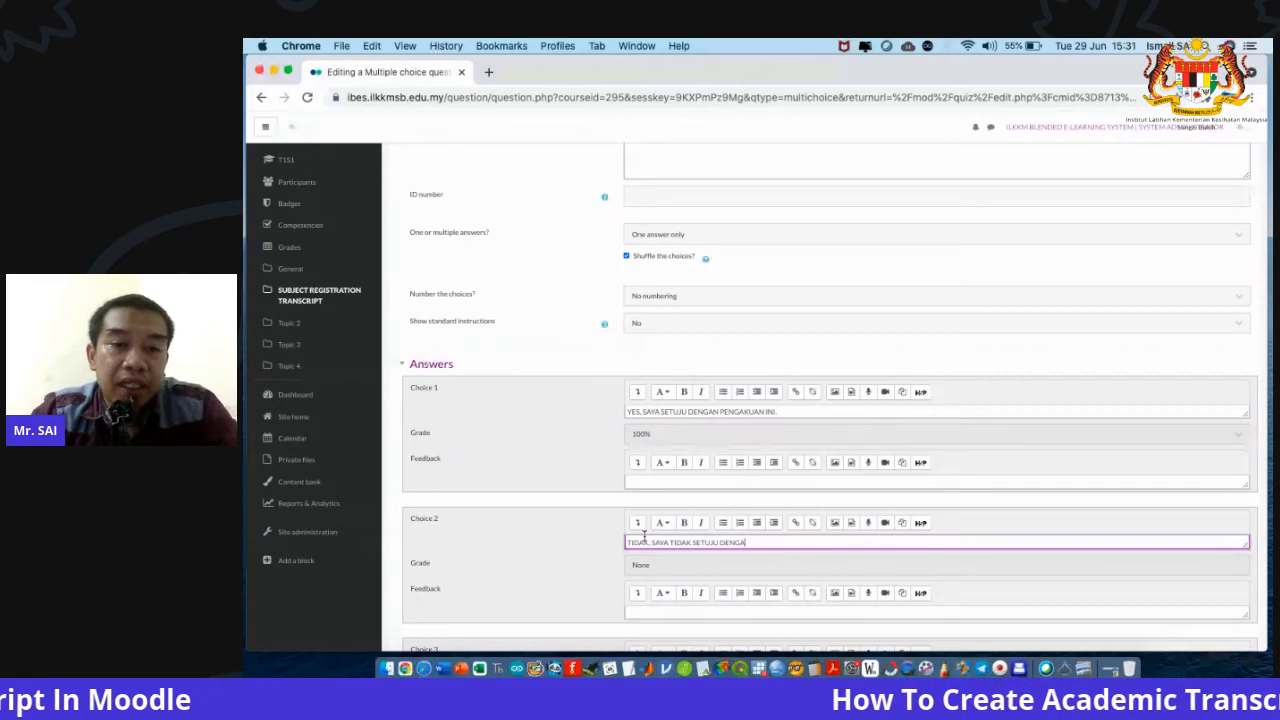
scroll(517, 563, "down", 5)
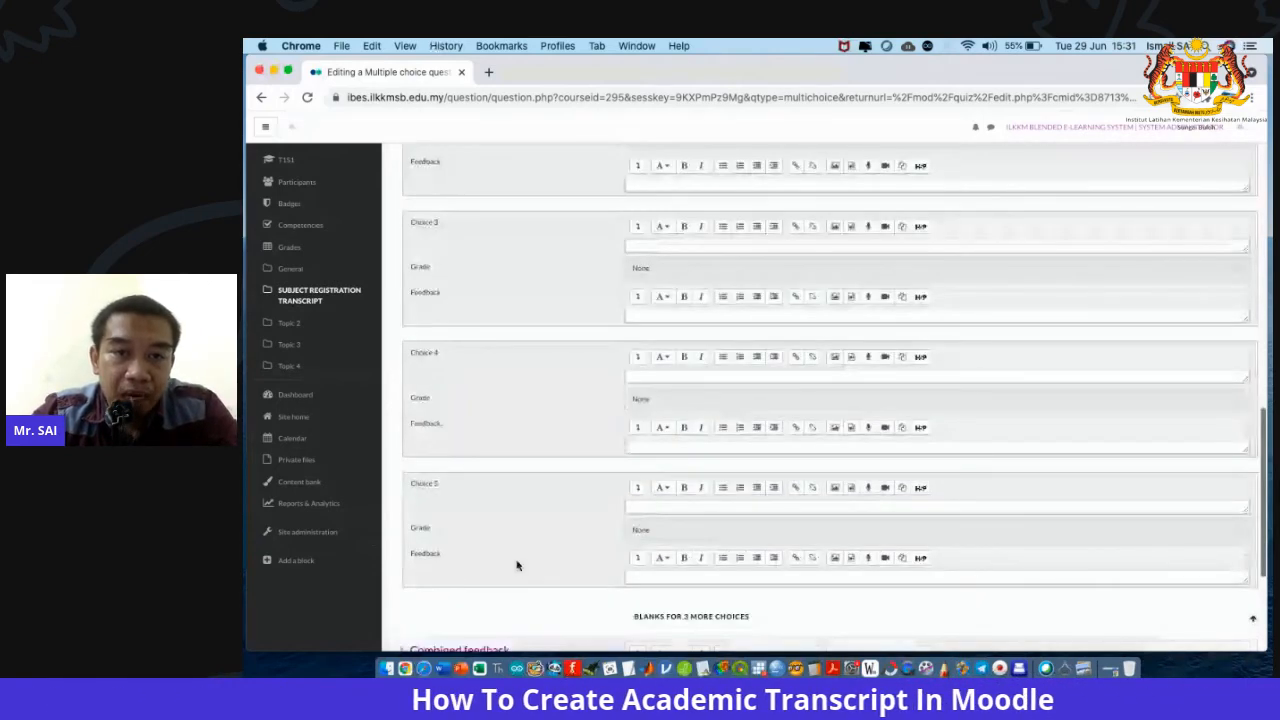
Change the opening word of Choice 1 from YES to YA and save the question to the quiz.
scroll(517, 565, "up", 5)
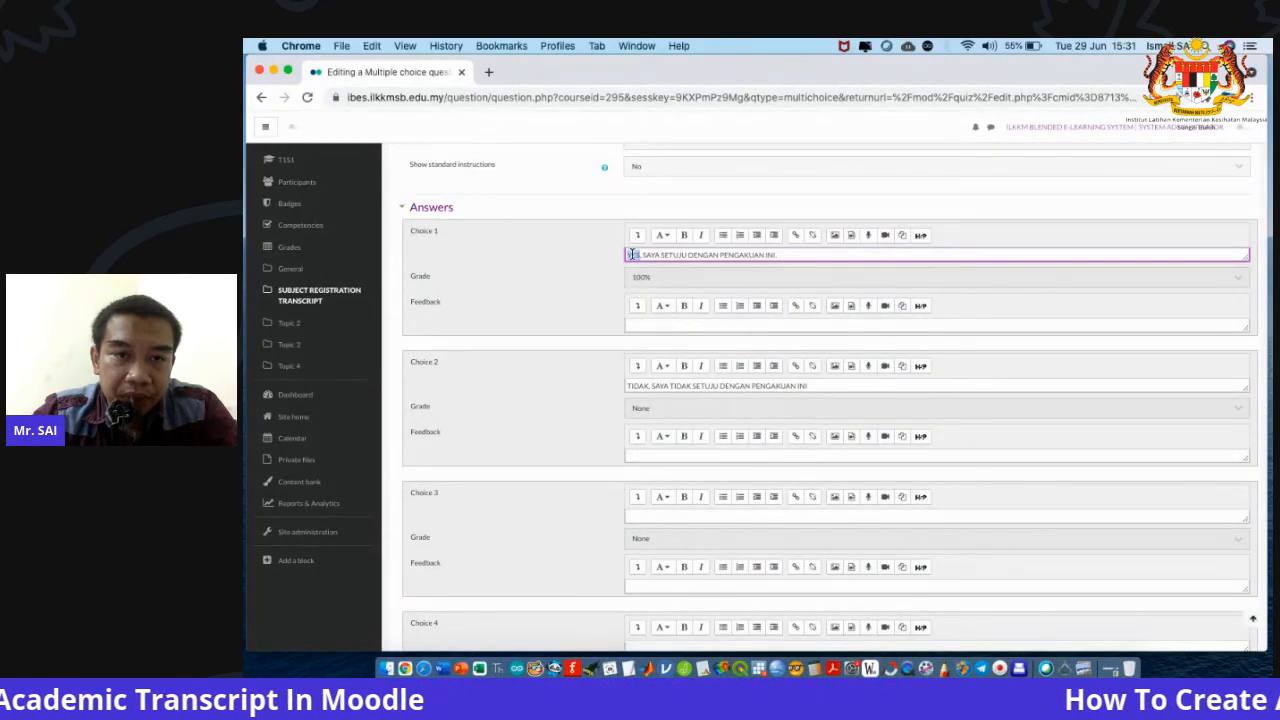
key("BackSpace")
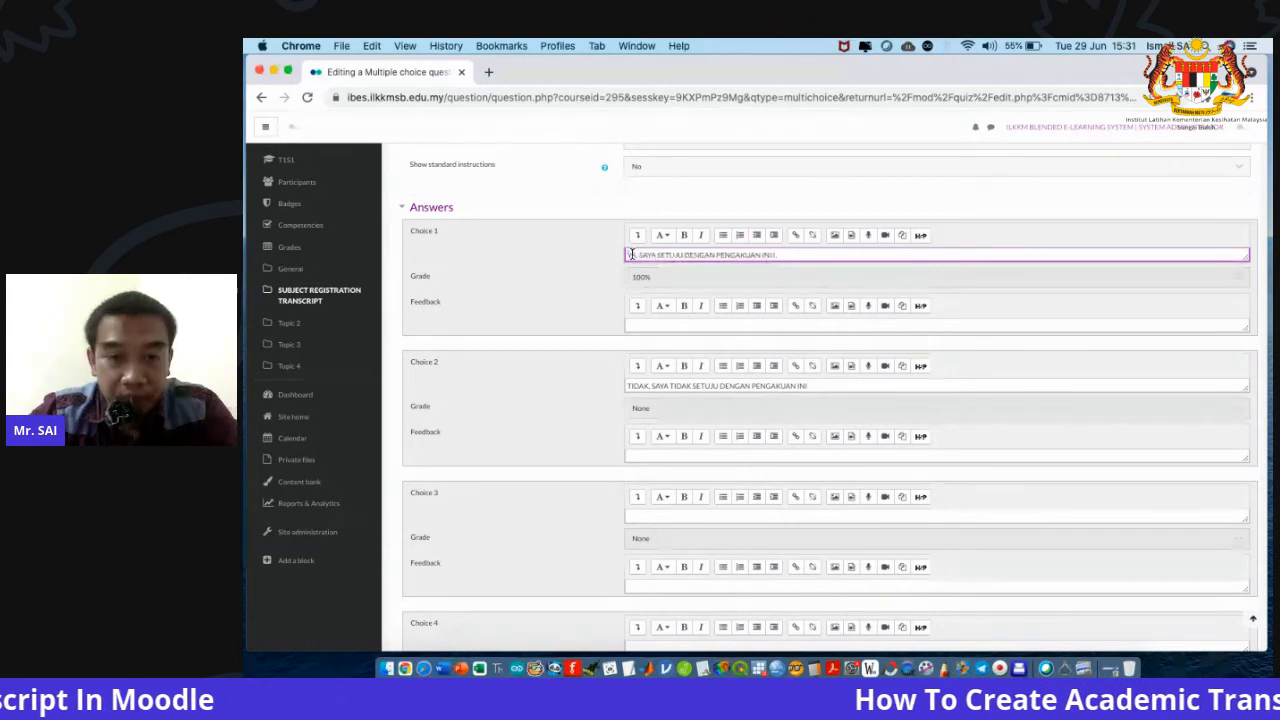
scroll(632, 460, "down", 10)
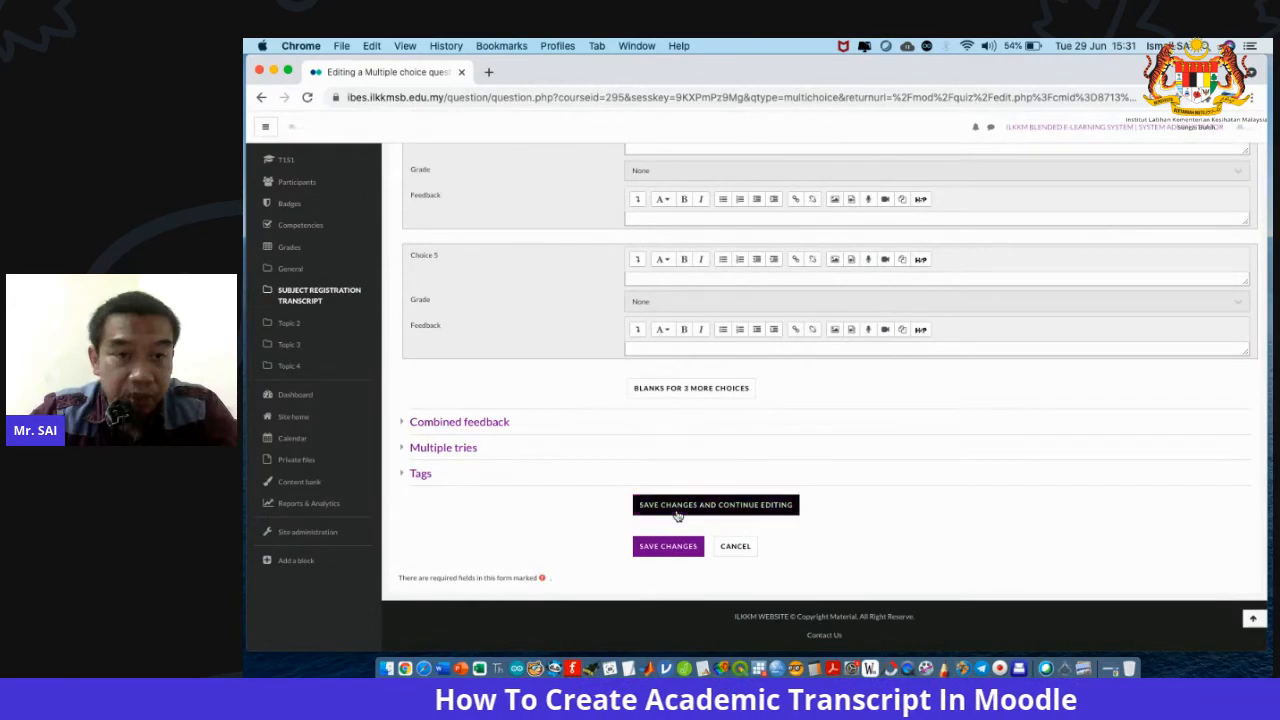
left_click(668, 550)
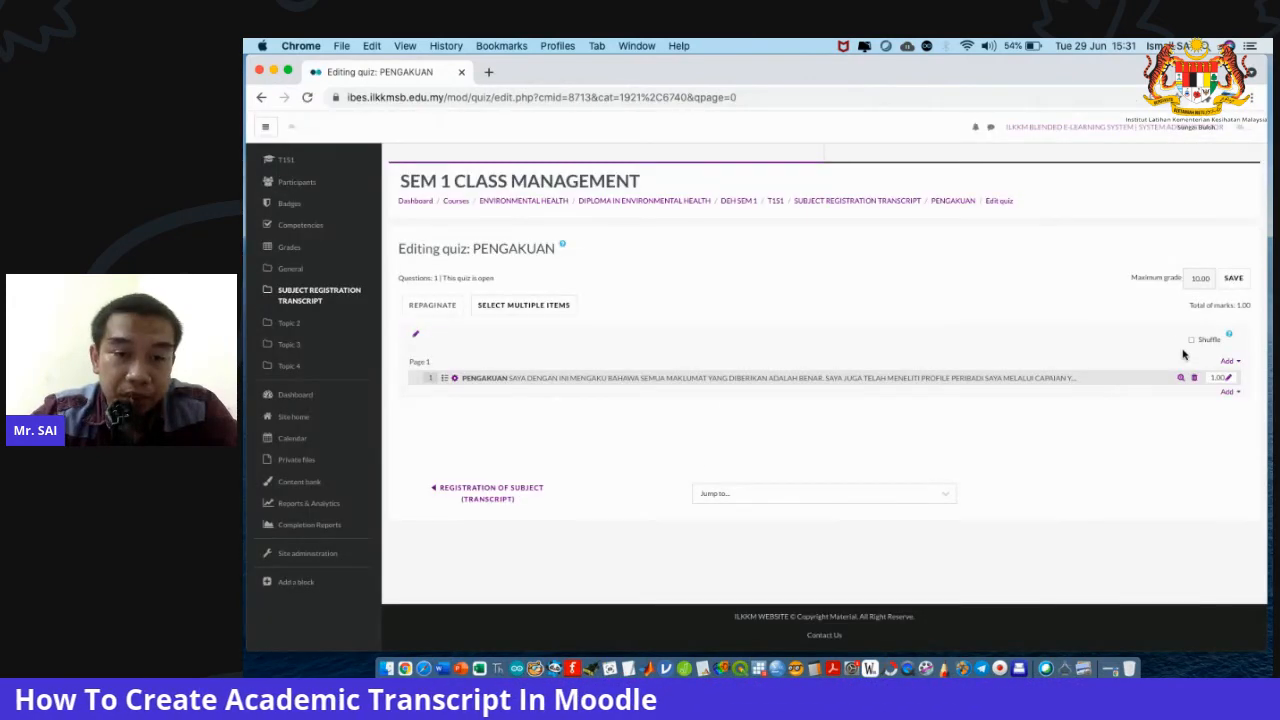
Reopen the PENGAKUAN question and preview how its text and answer choices appear to students.
left_click(460, 380)
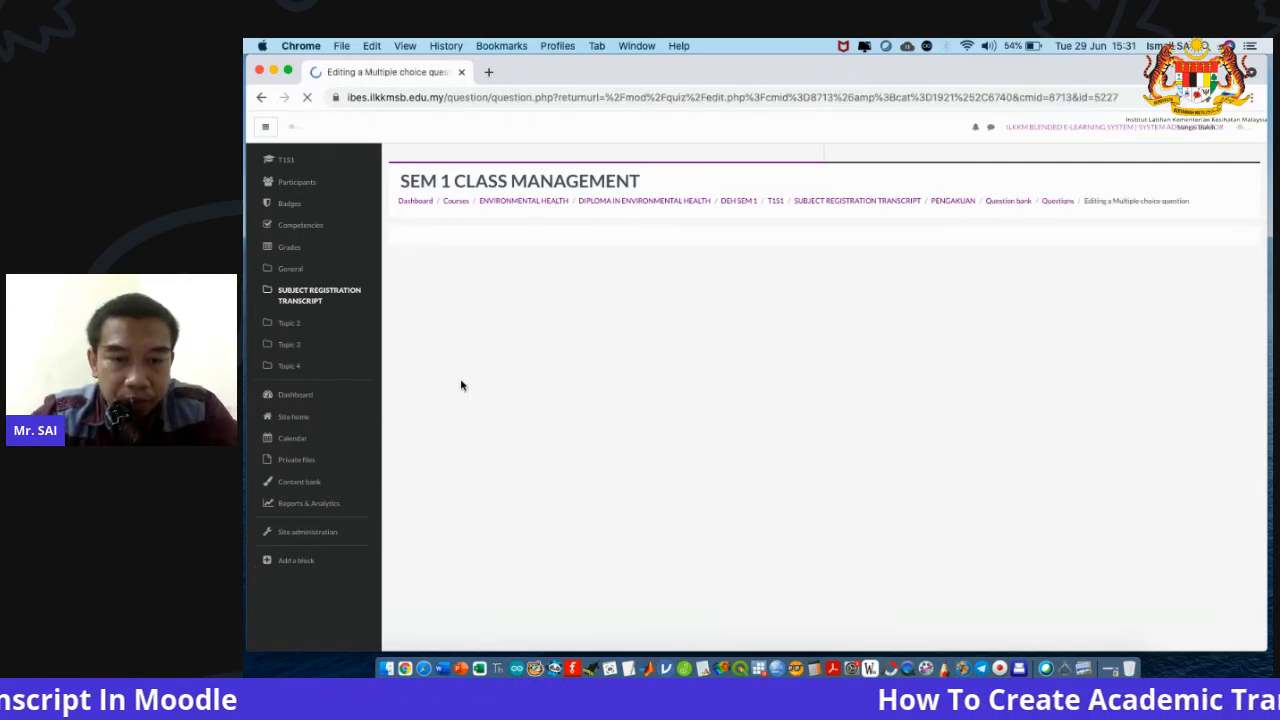
scroll(560, 450, "down", 15)
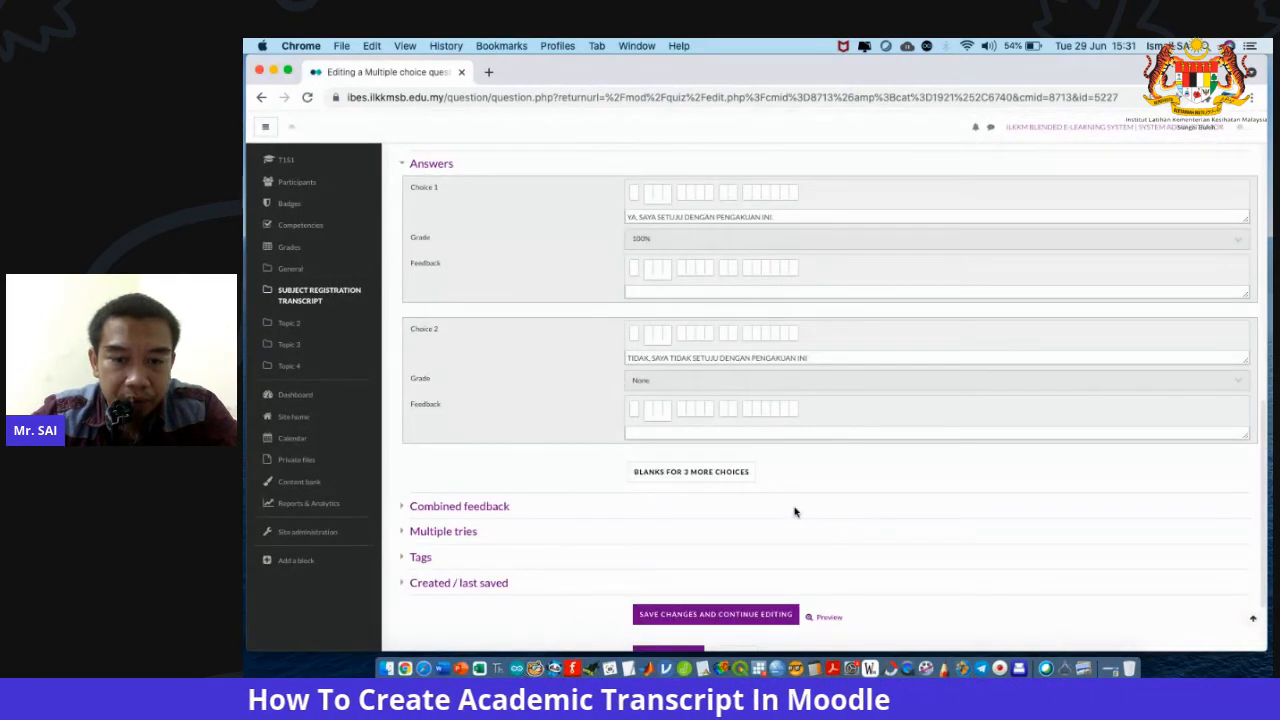
left_click(826, 617)
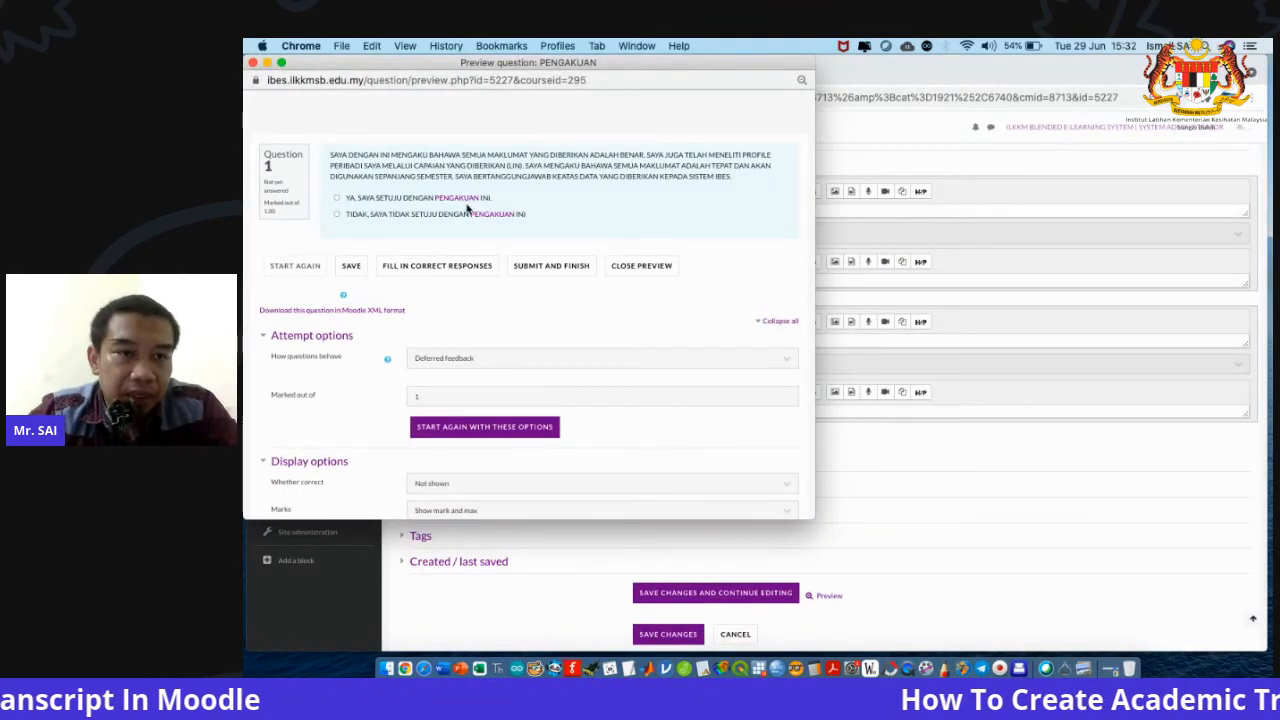
left_click(843, 364)
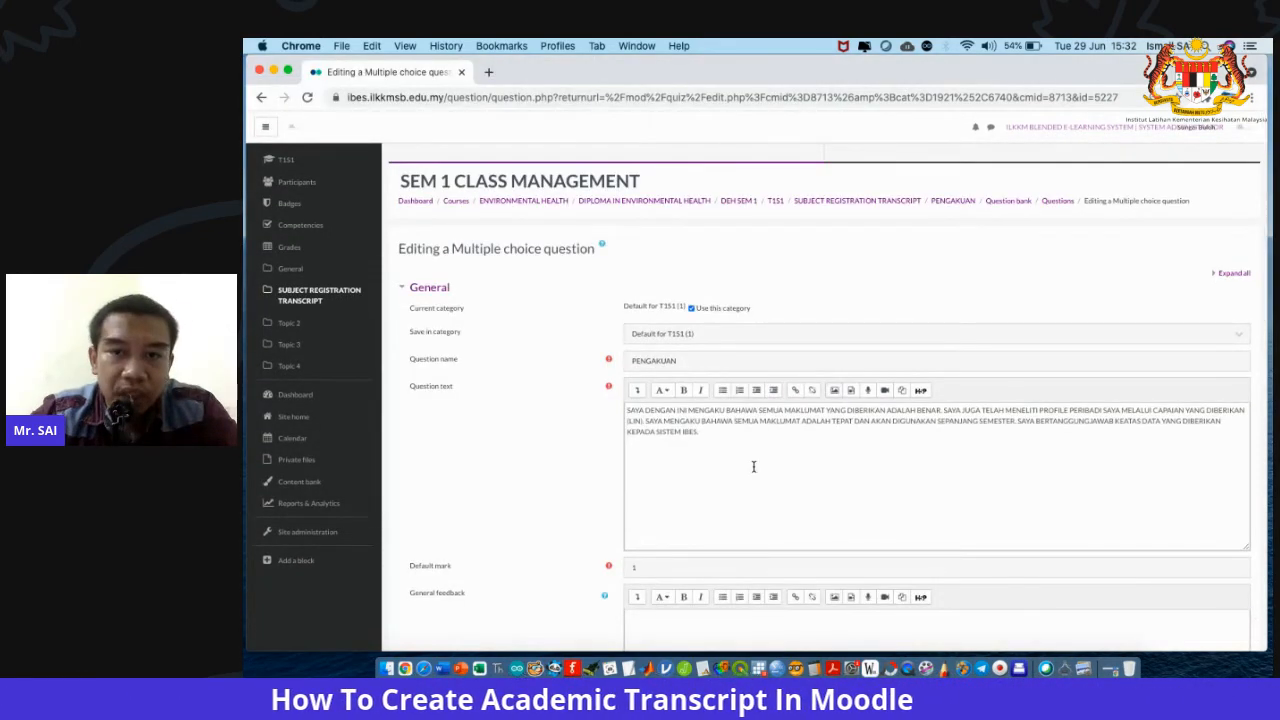
left_click(638, 438)
double_click(641, 420)
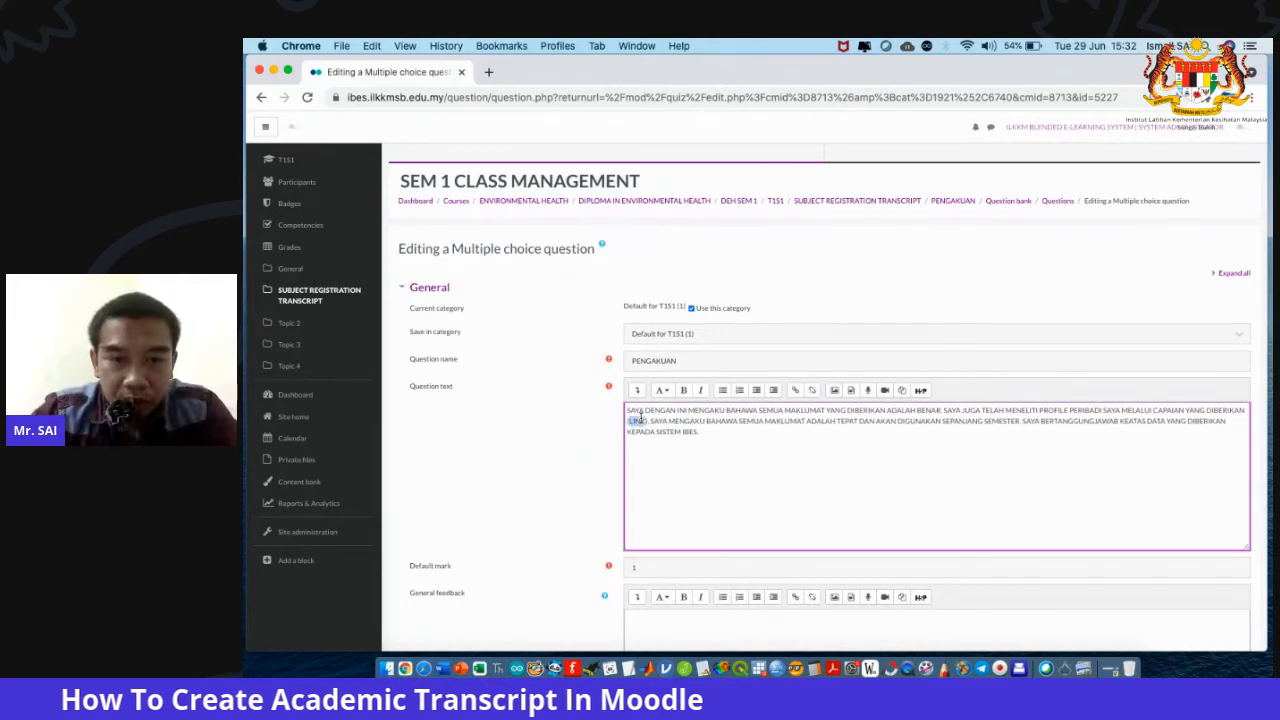
left_click(797, 393)
type("http://ibes.ilkkmsb.edu")
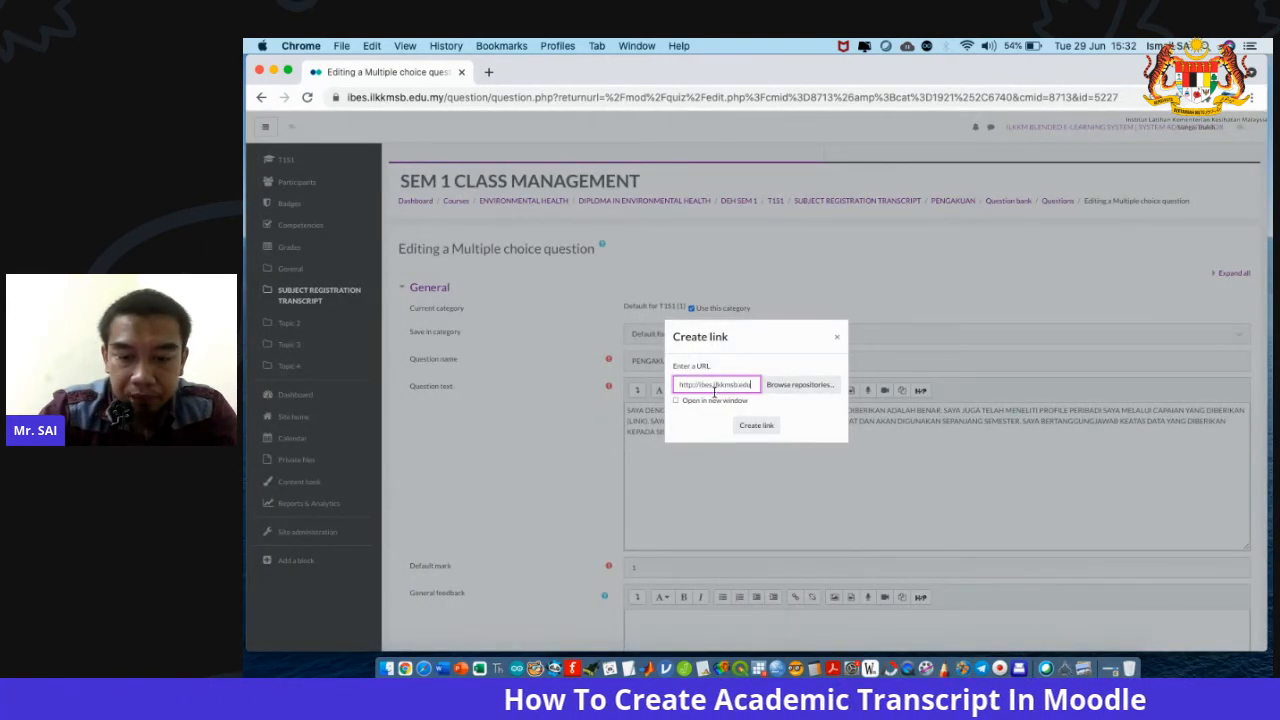
type(".my/")
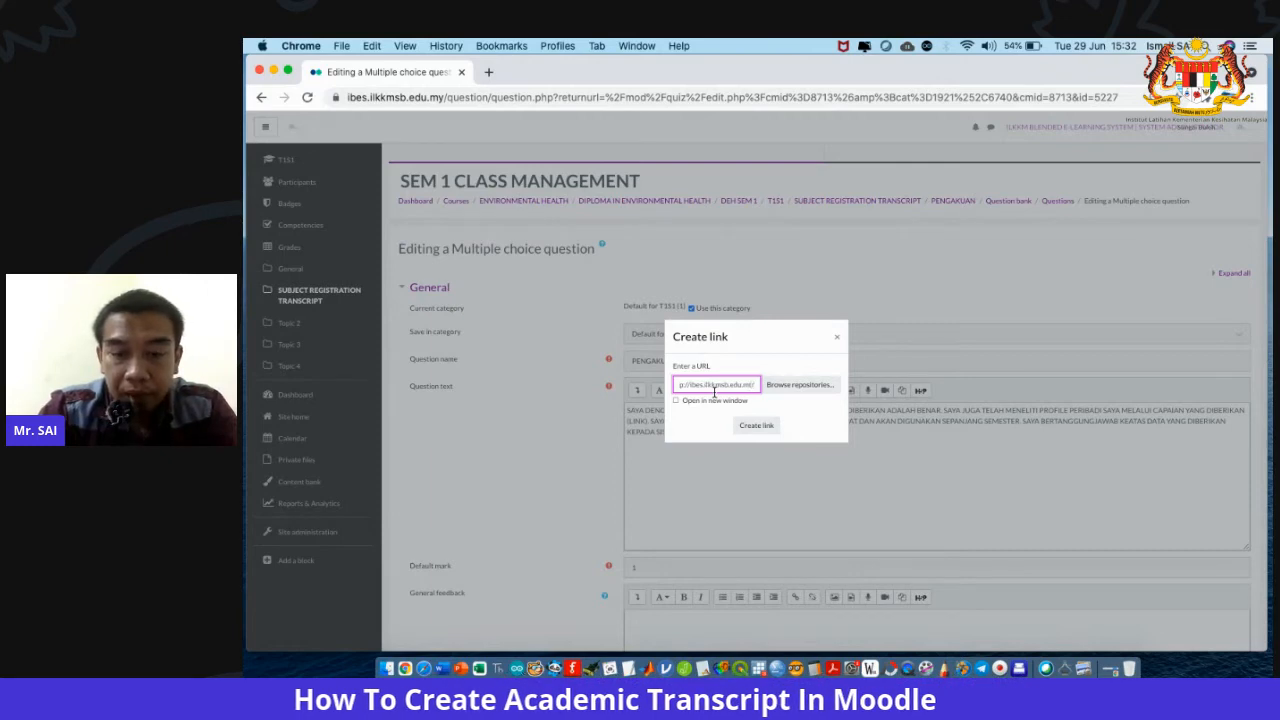
type("verif")
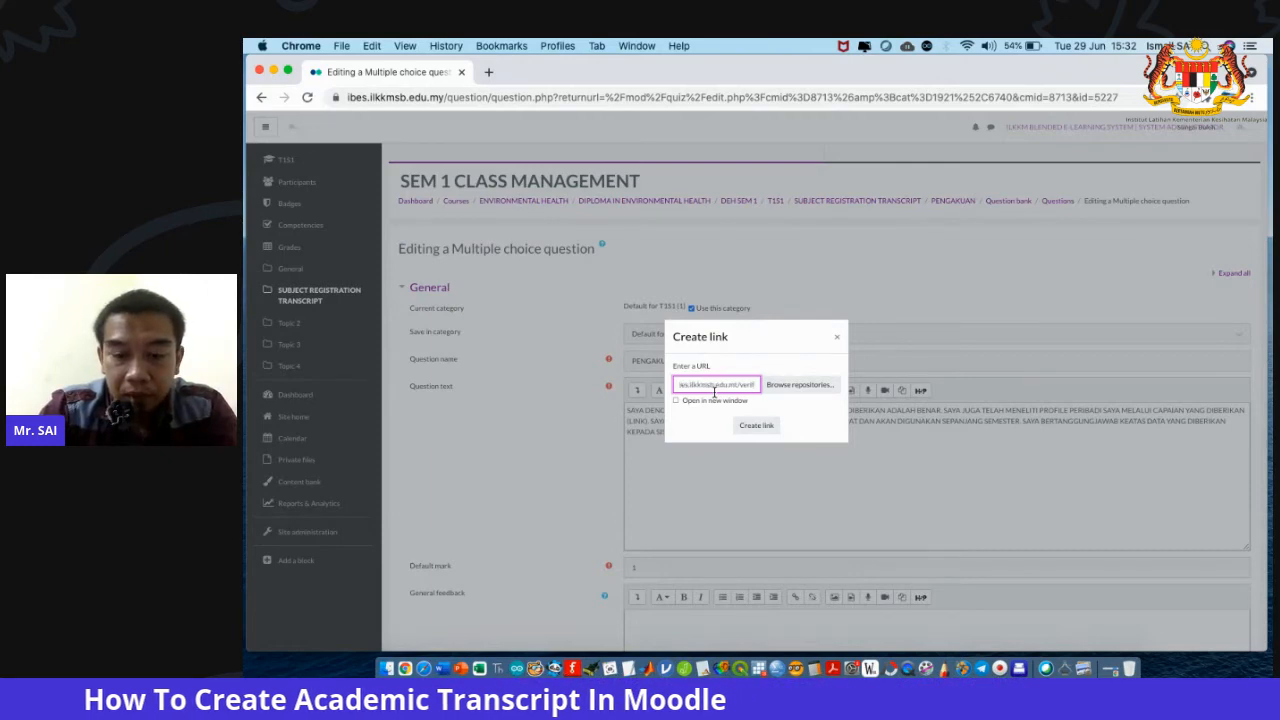
key("BackSpace")
key("BackSpace")
key("BackSpace")
key("BackSpace")
key("BackSpace")
type("pr")
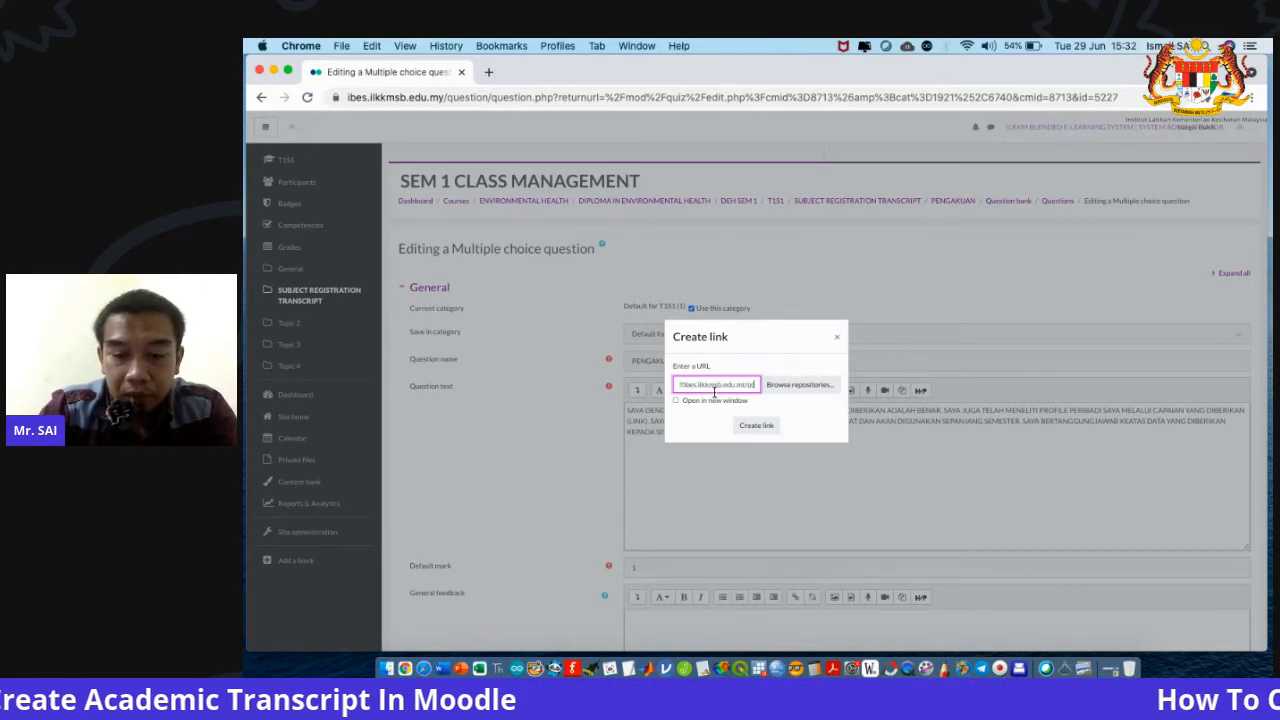
type("of")
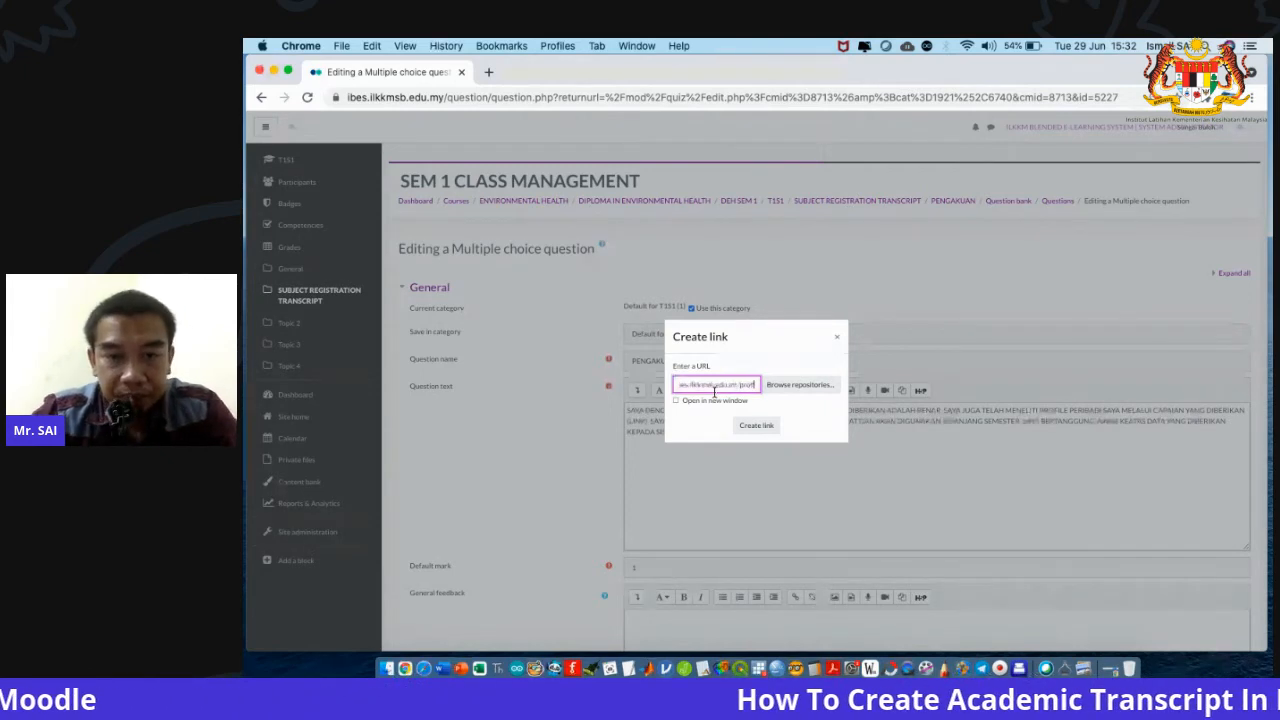
key("Return")
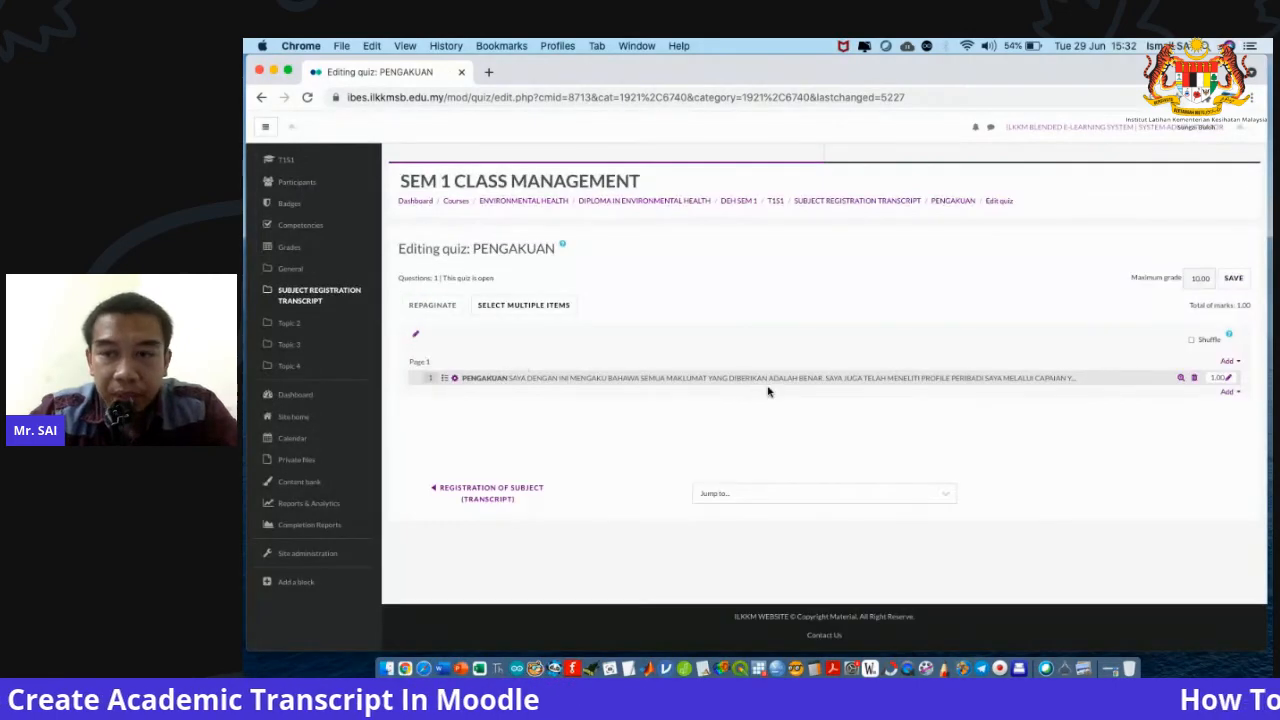
Save the quiz's maximum grade and return to the SUBJECT REGISTRATION TRANSCRIPT section of the course.
left_click(1236, 280)
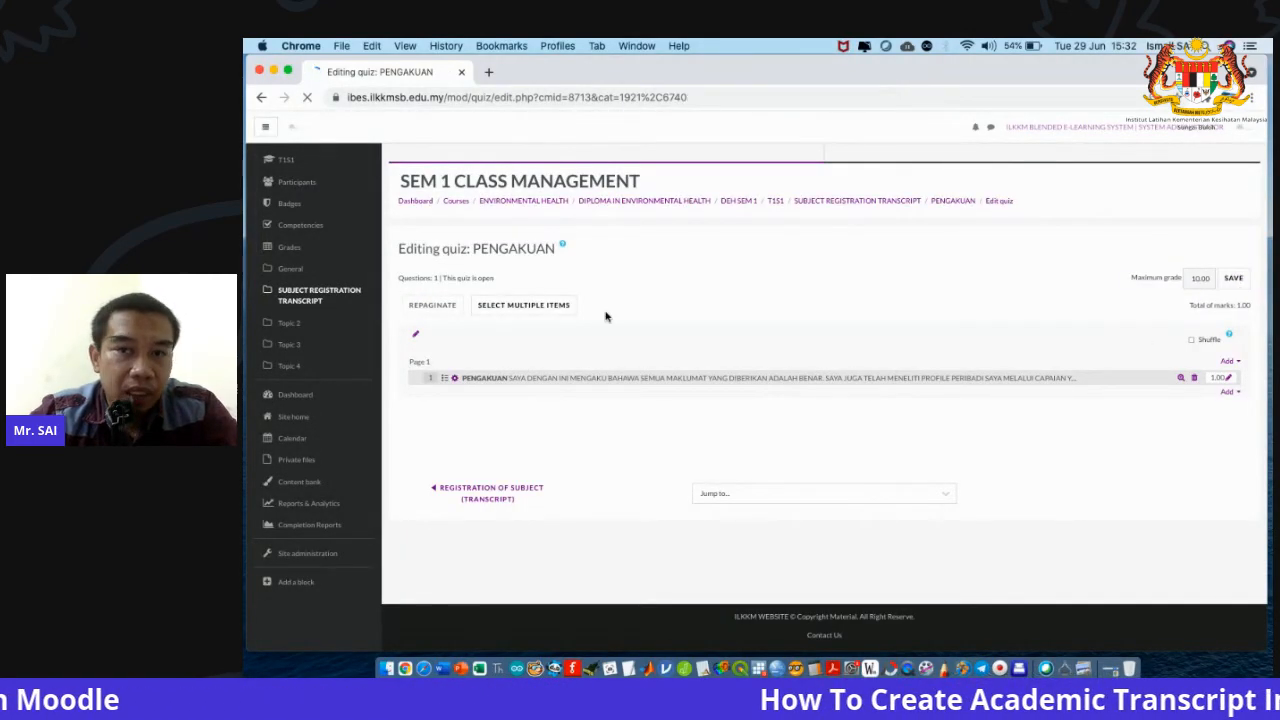
left_click(312, 300)
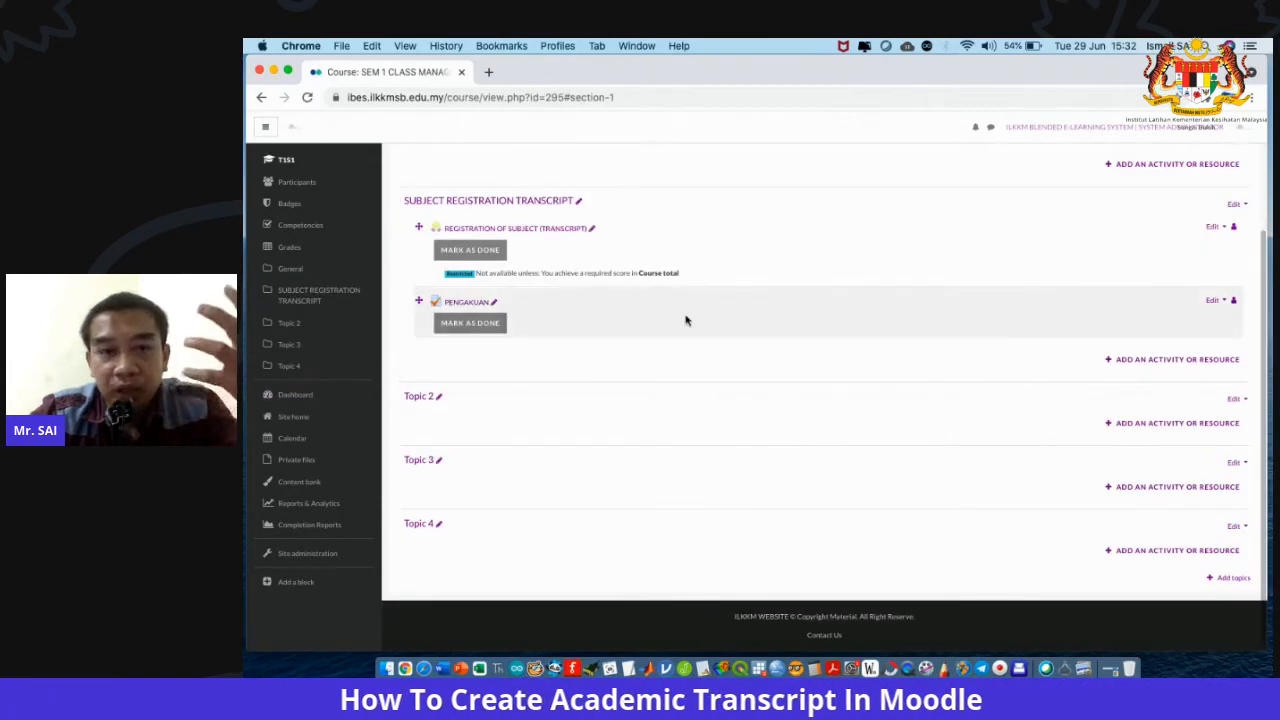
left_click(1211, 300)
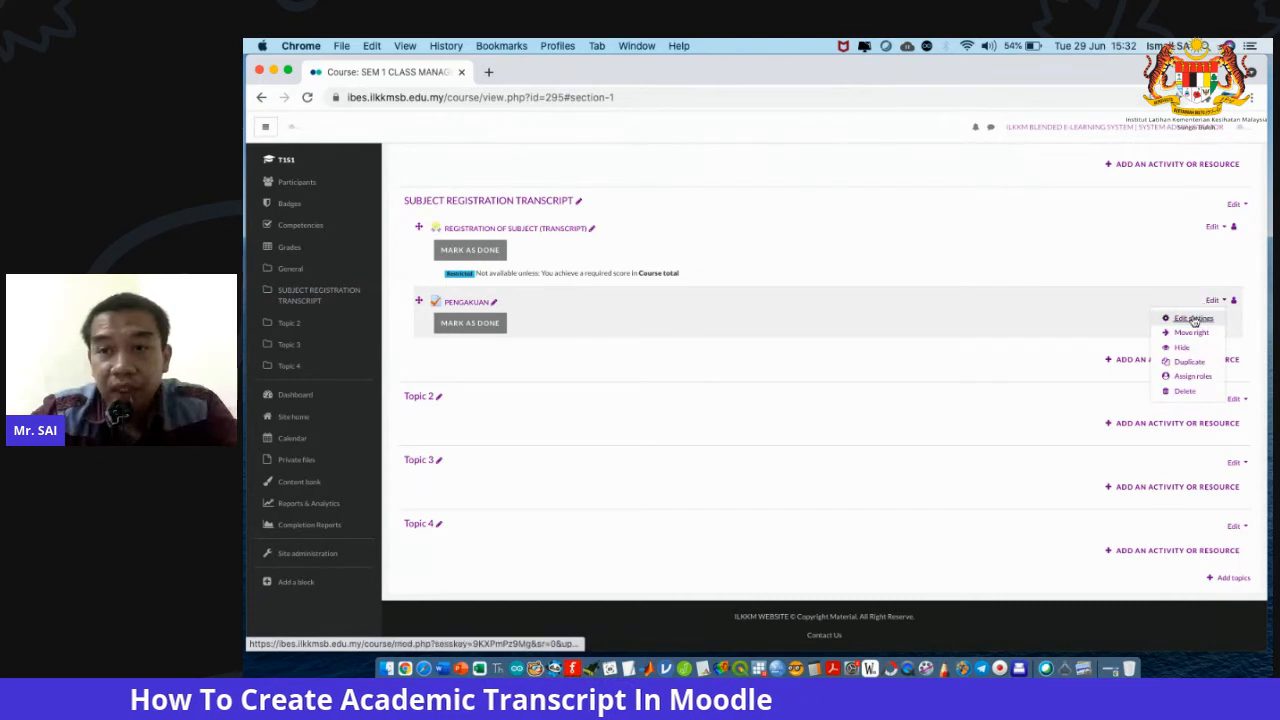
left_click(1193, 318)
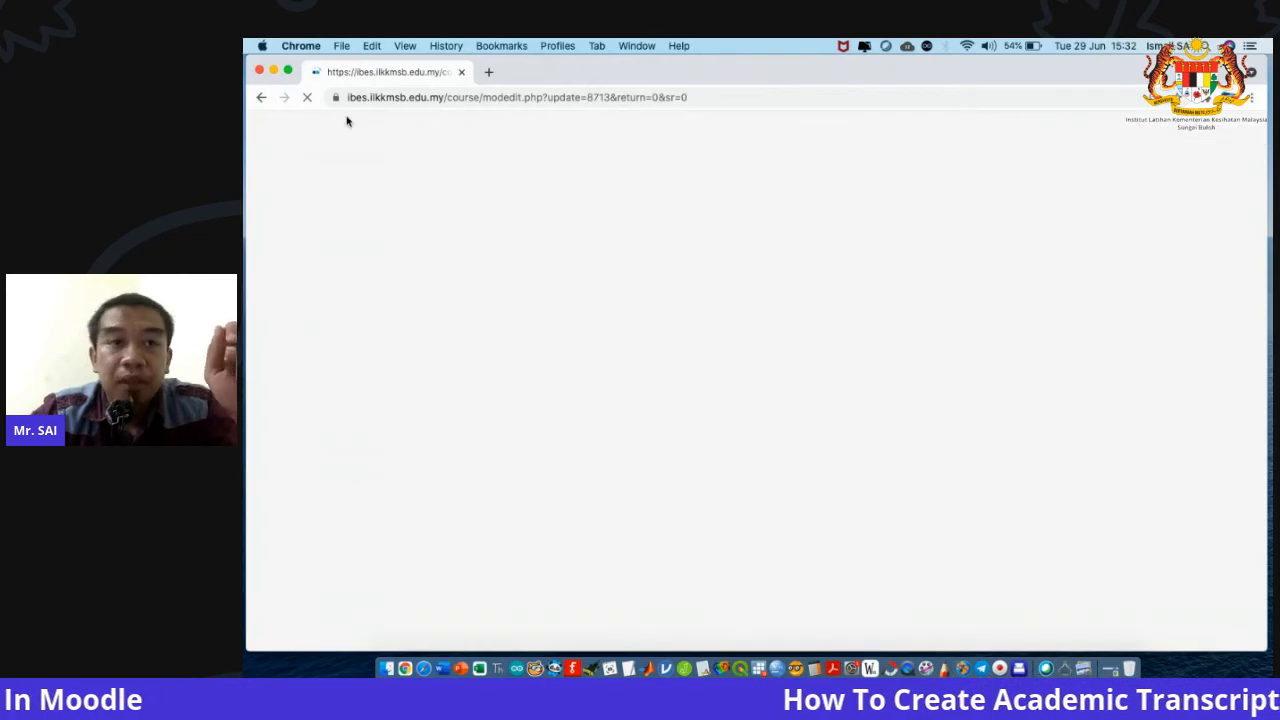
left_click(262, 98)
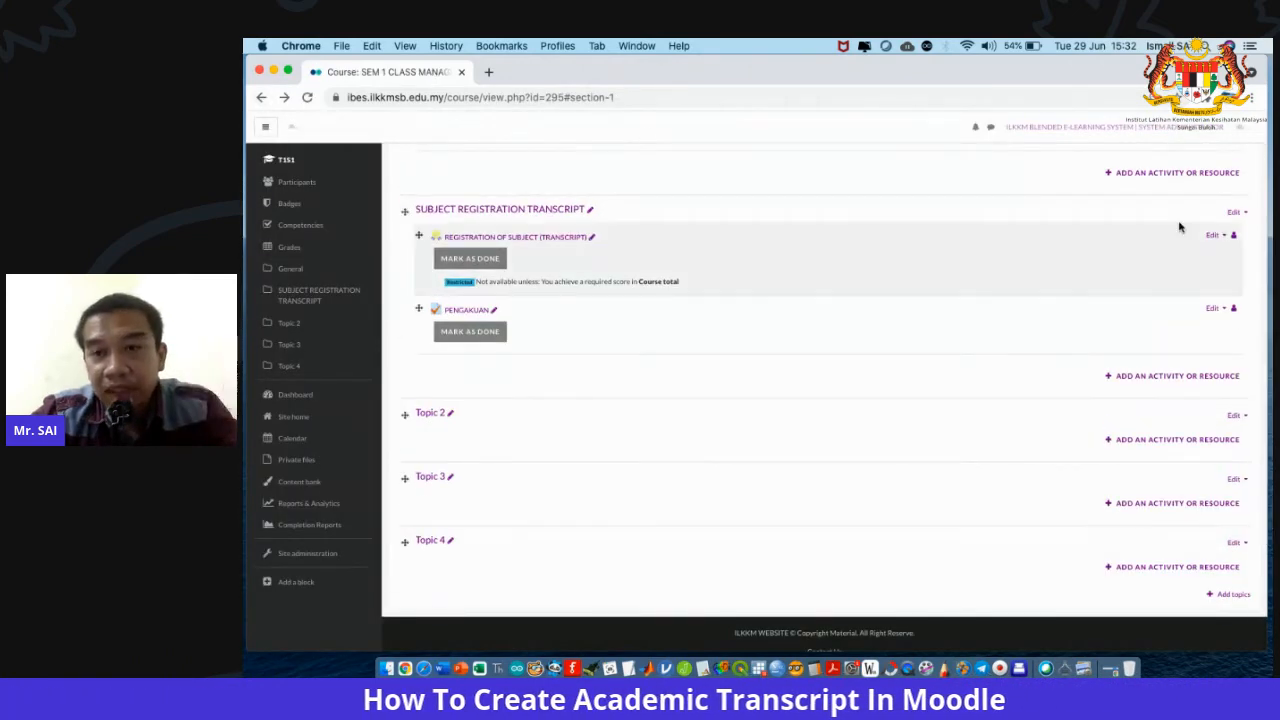
Open the settings of the REGISTRATION OF SUBJECT (TRANSCRIPT) certificate and remove its Course total access restriction.
left_click(1214, 236)
left_click(1196, 253)
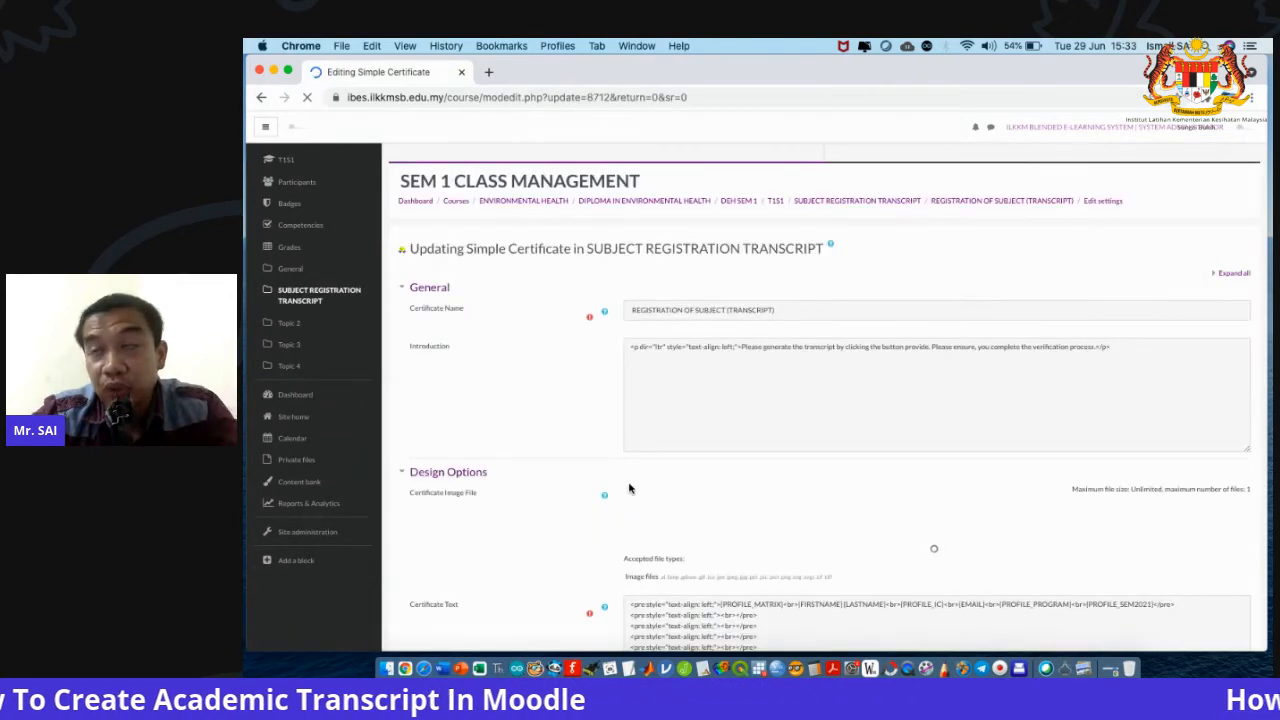
scroll(629, 487, "down", 3)
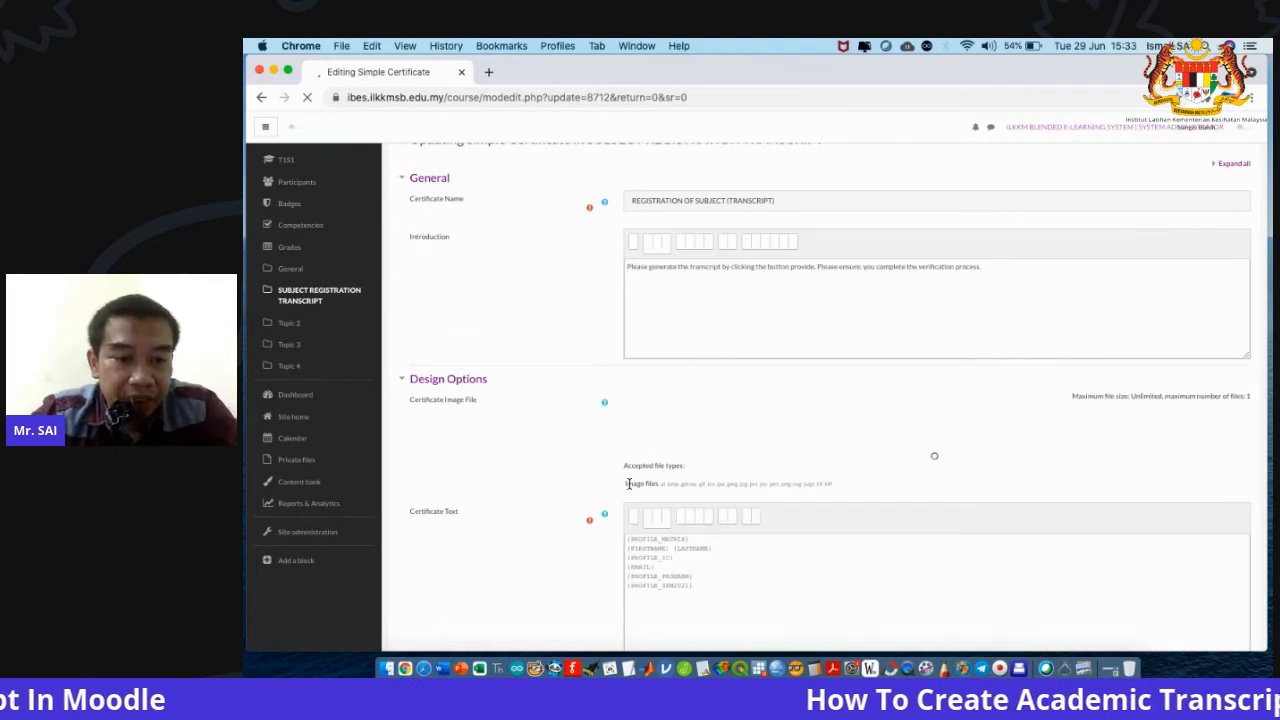
scroll(628, 484, "down", 5)
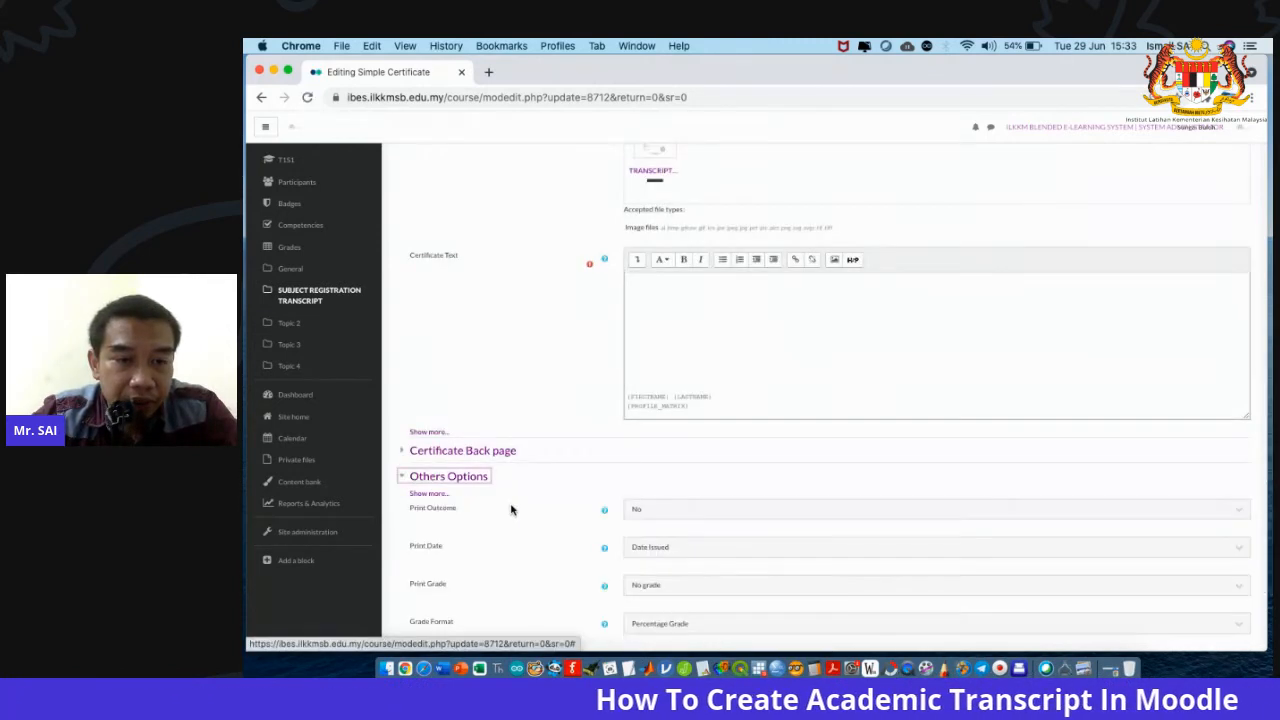
scroll(517, 531, "down", 2)
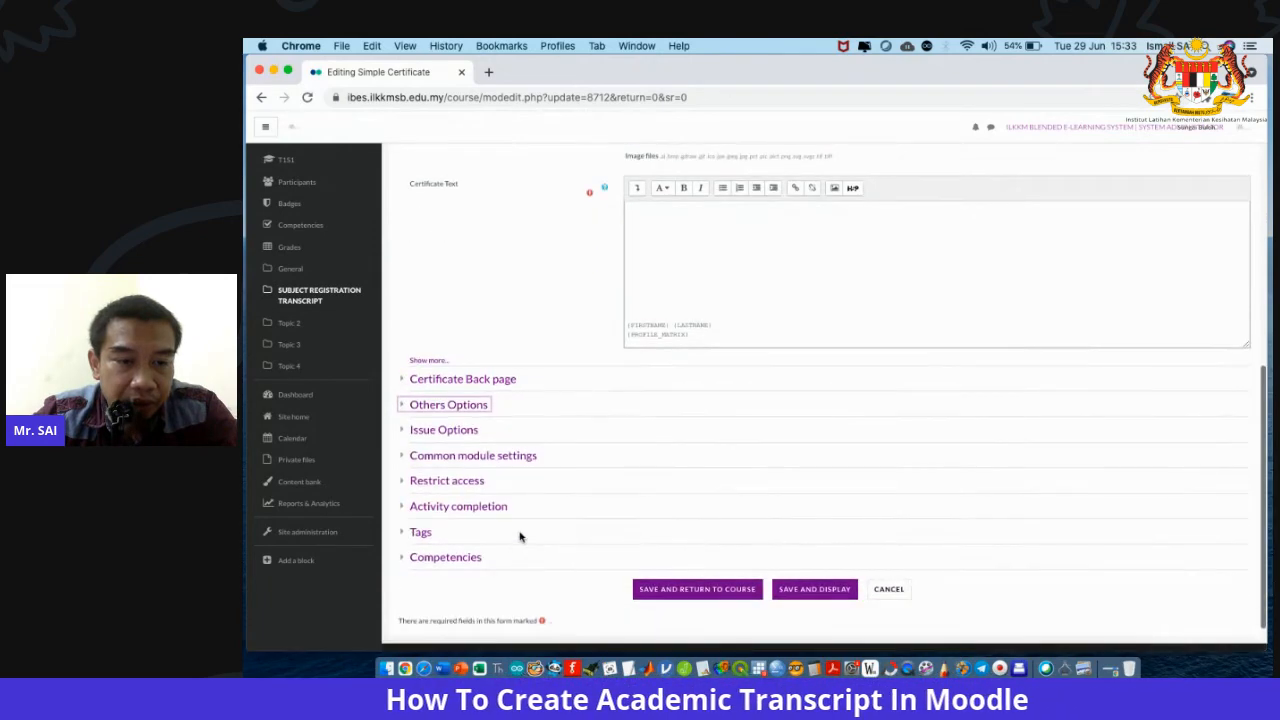
left_click(477, 483)
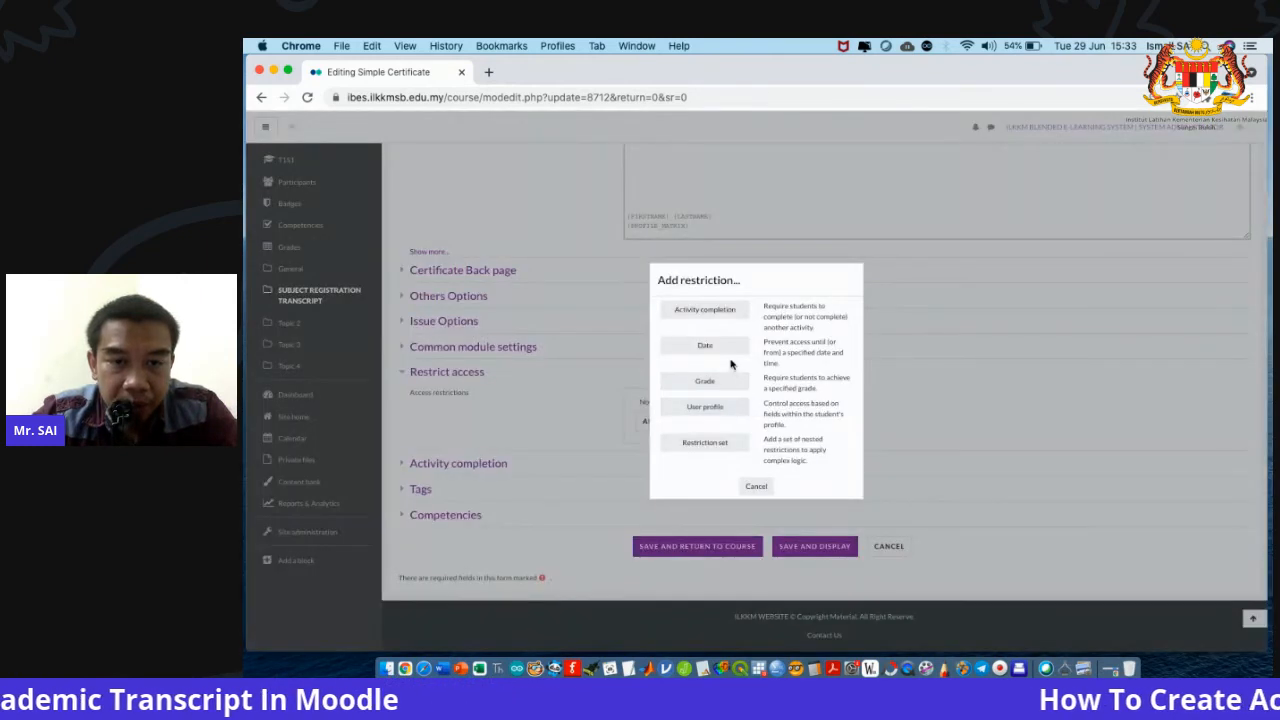
Restrict access to students with a PENGAKUAN grade of at least 80%, and save and display the certificate.
left_click(731, 383)
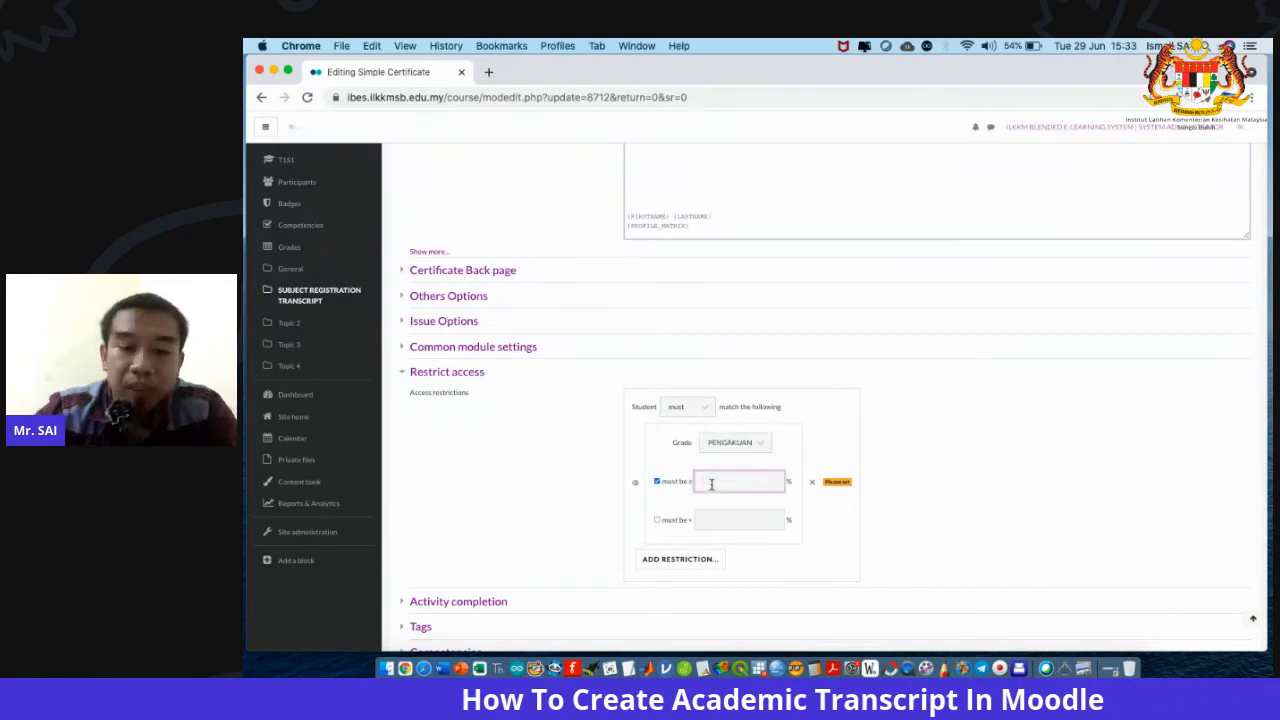
type("80")
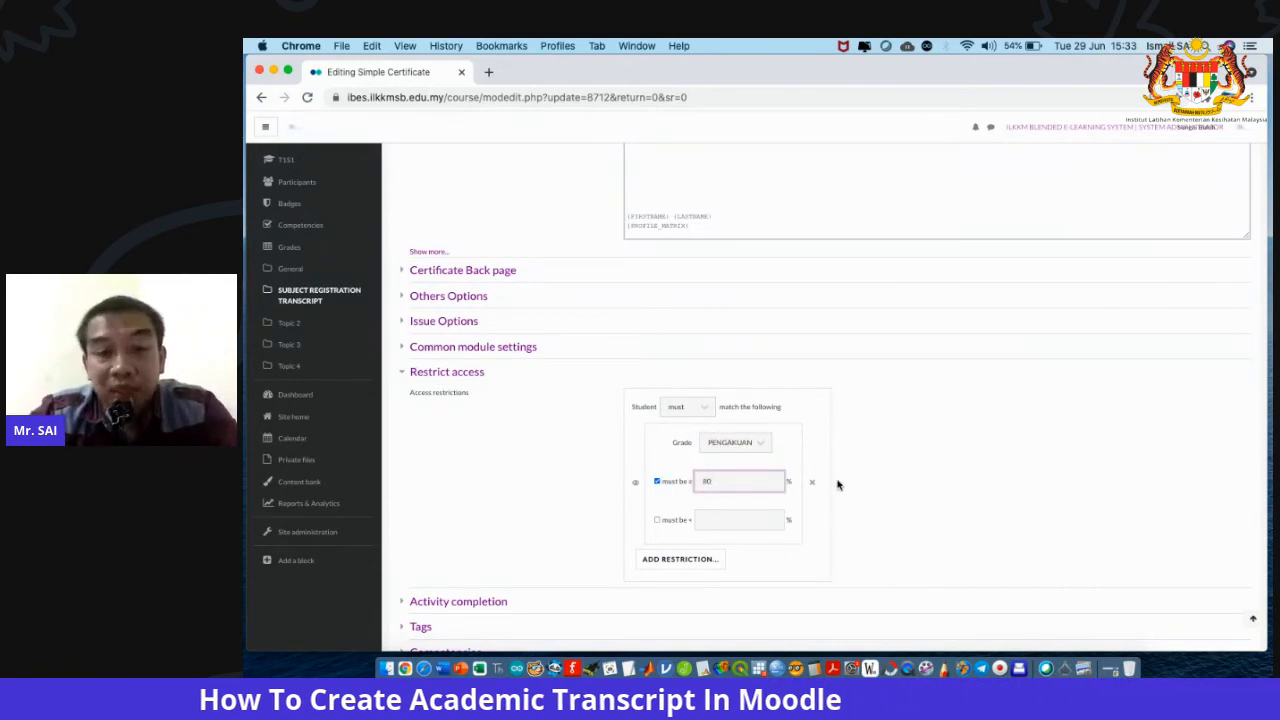
scroll(838, 484, "down", 3)
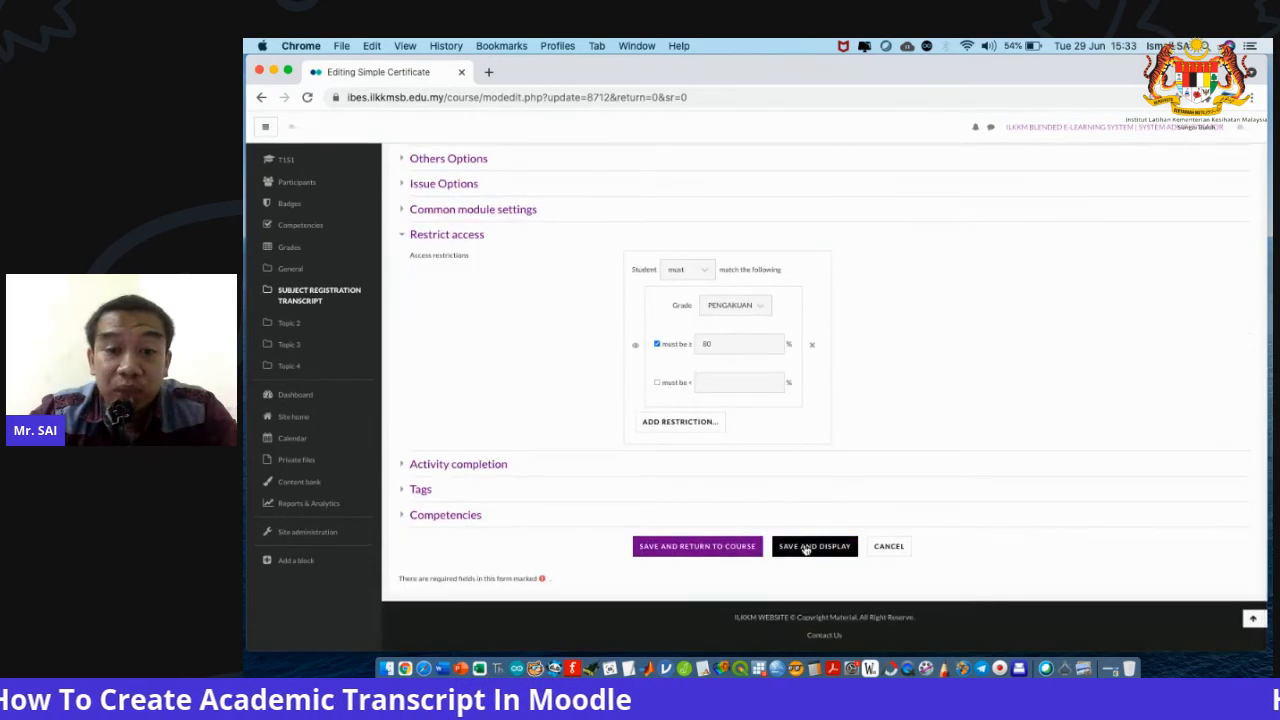
left_click(806, 548)
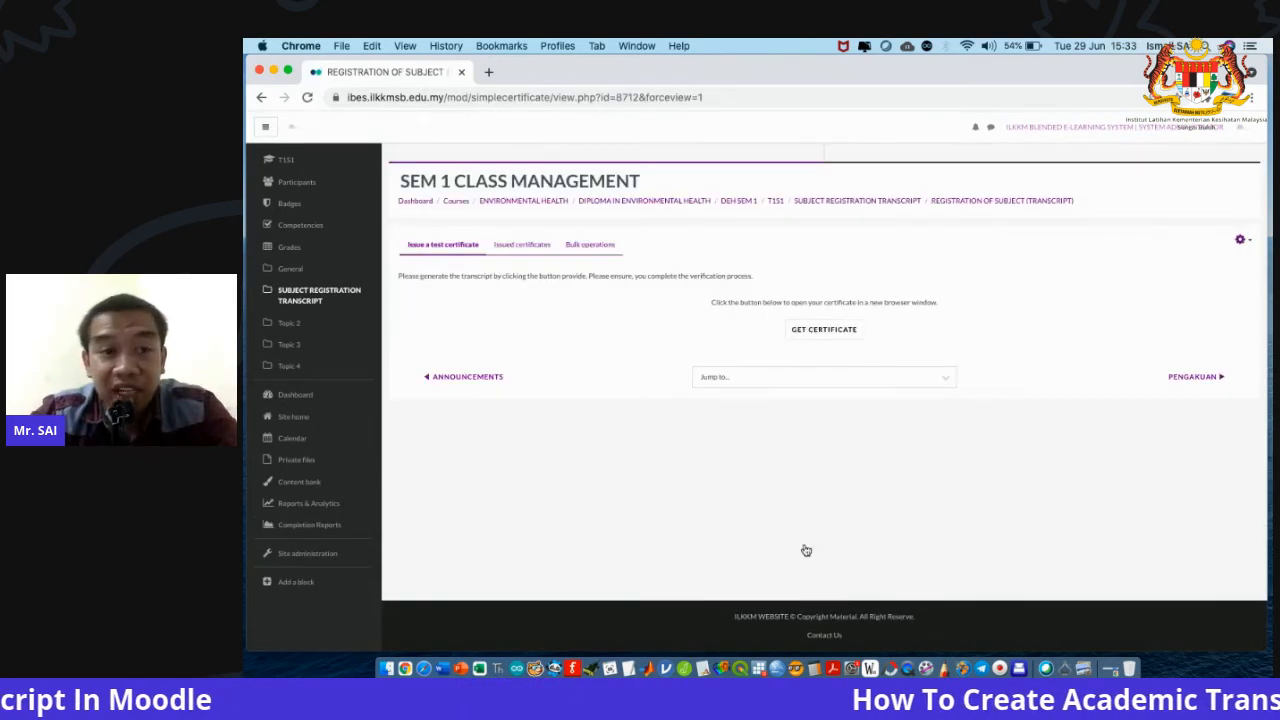
Generate a test certificate, review the transcript through to its stamp and close its window.
left_click(826, 332)
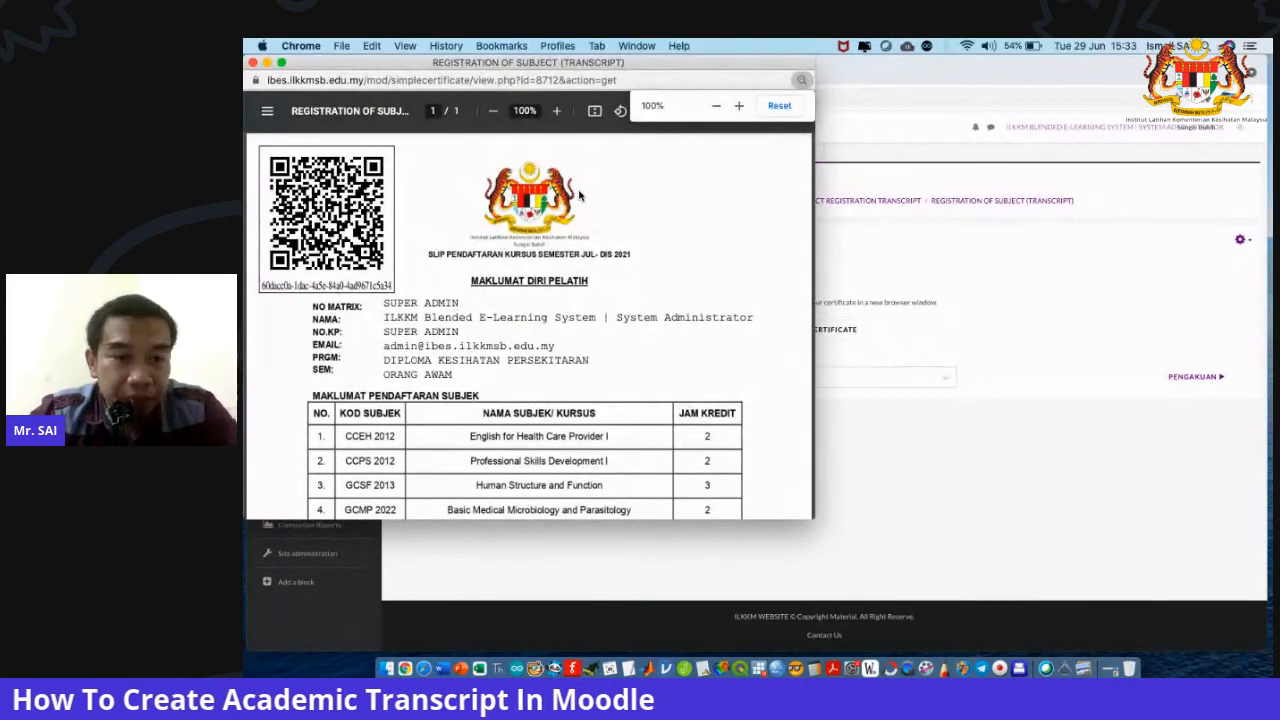
scroll(579, 196, "down", 5)
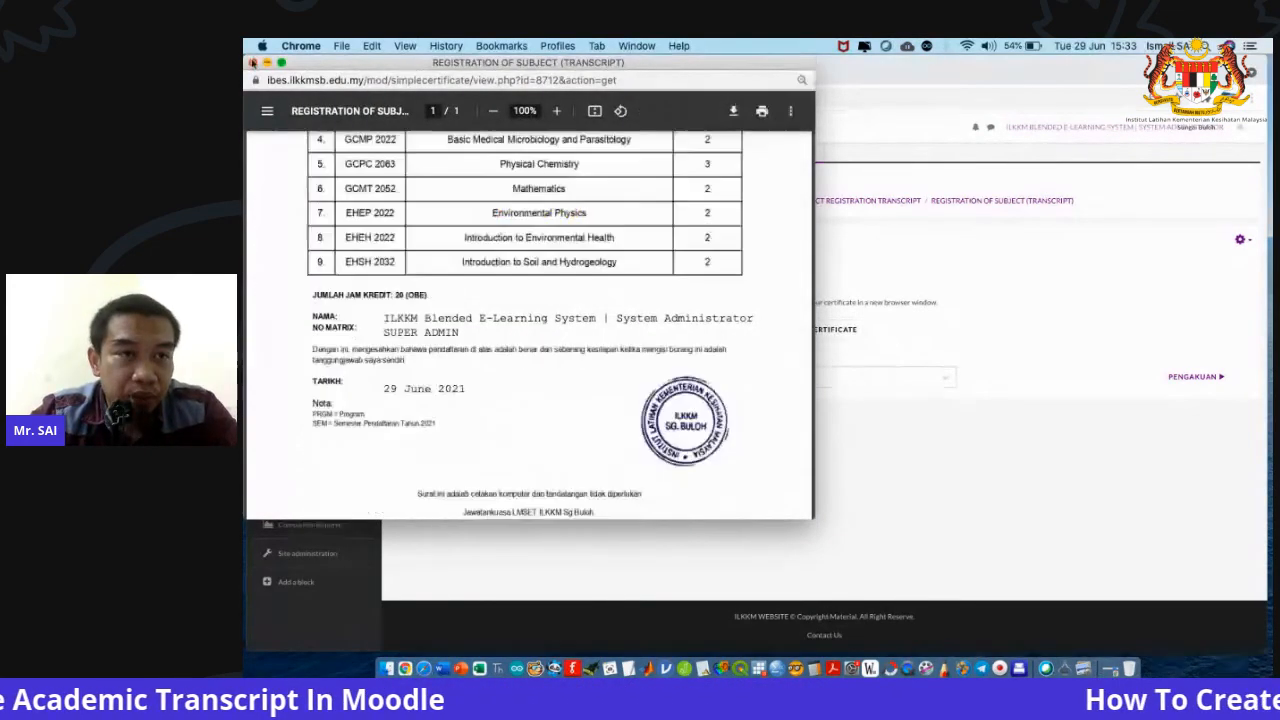
key("super+w")
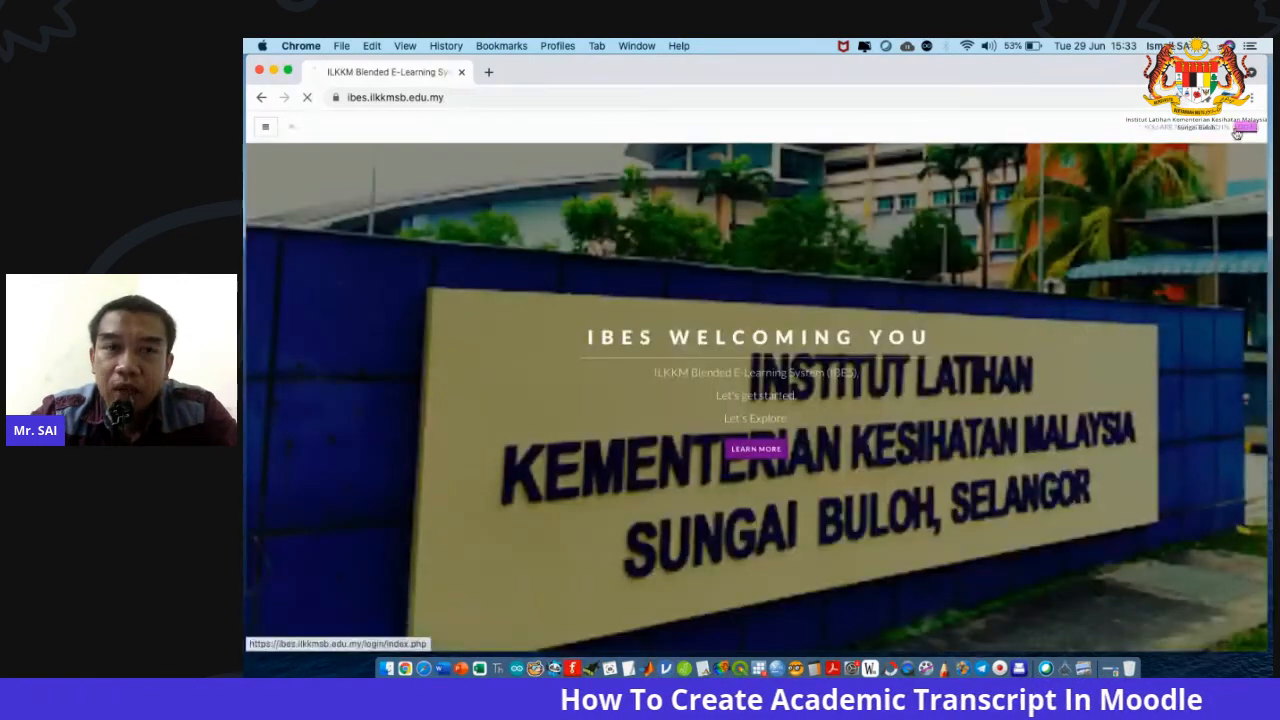
Log in to the site with a student account and open the T1S1 course.
left_click(754, 446)
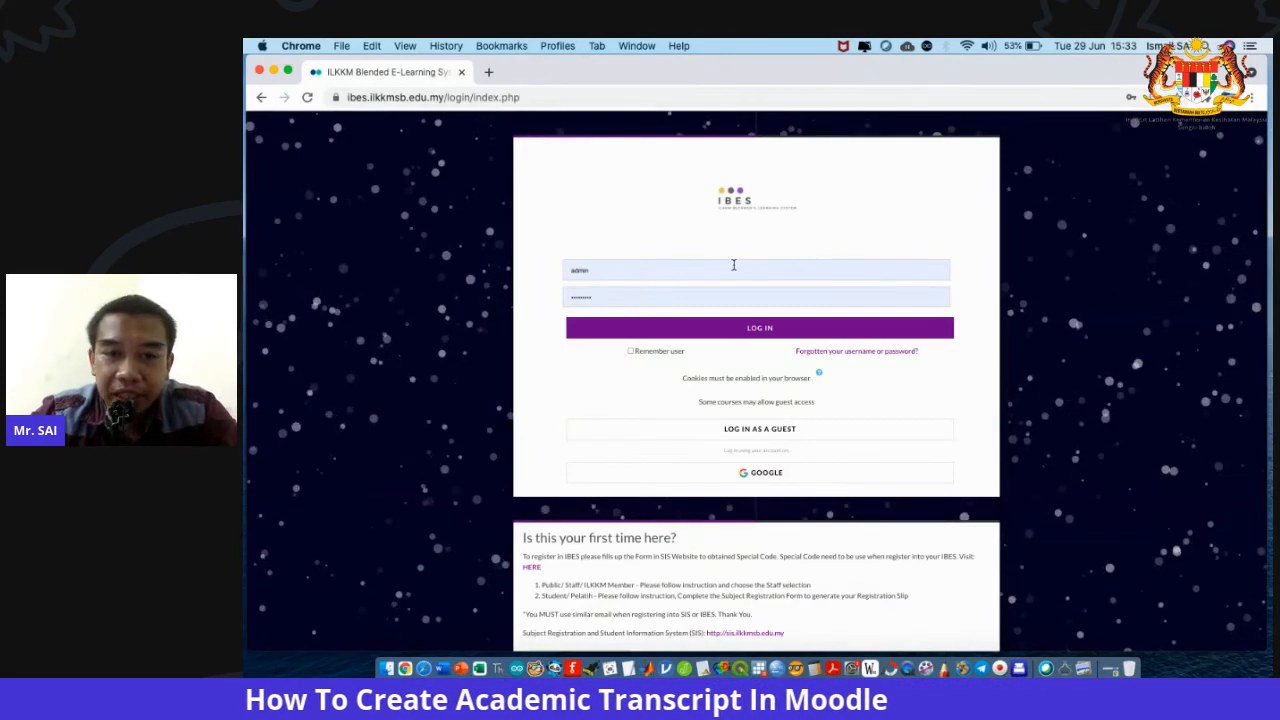
left_click(743, 328)
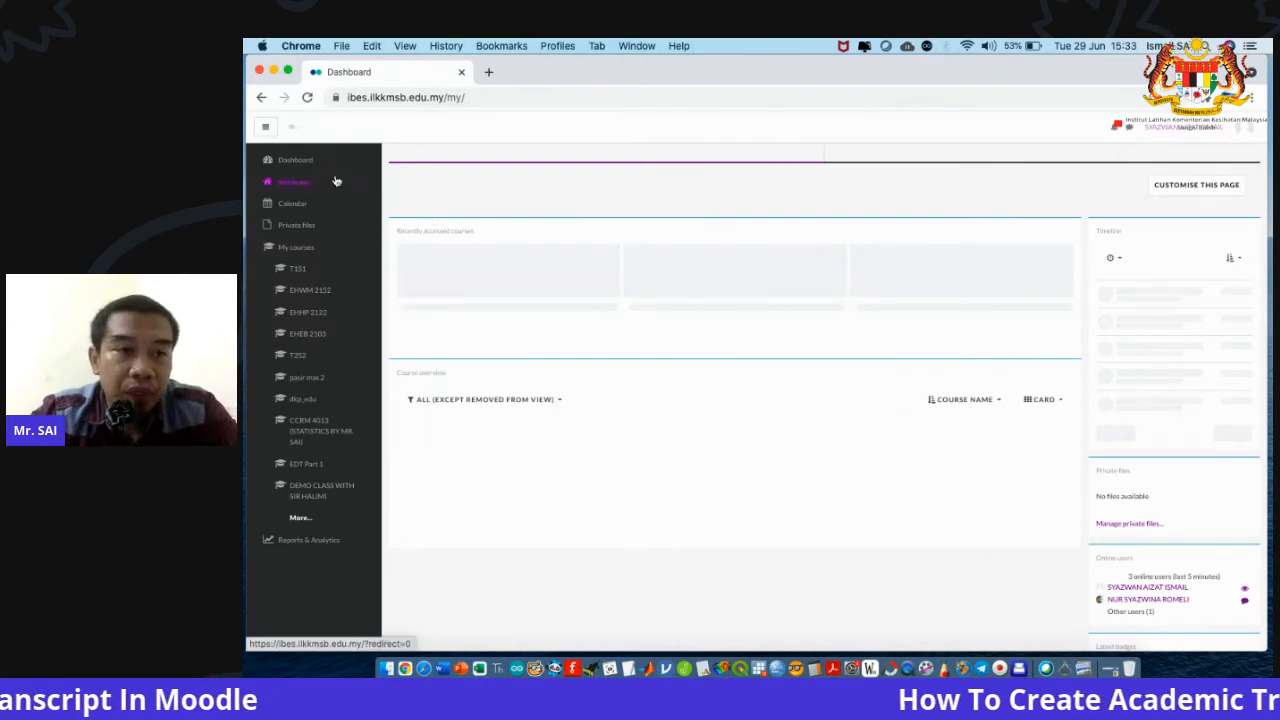
left_click(336, 270)
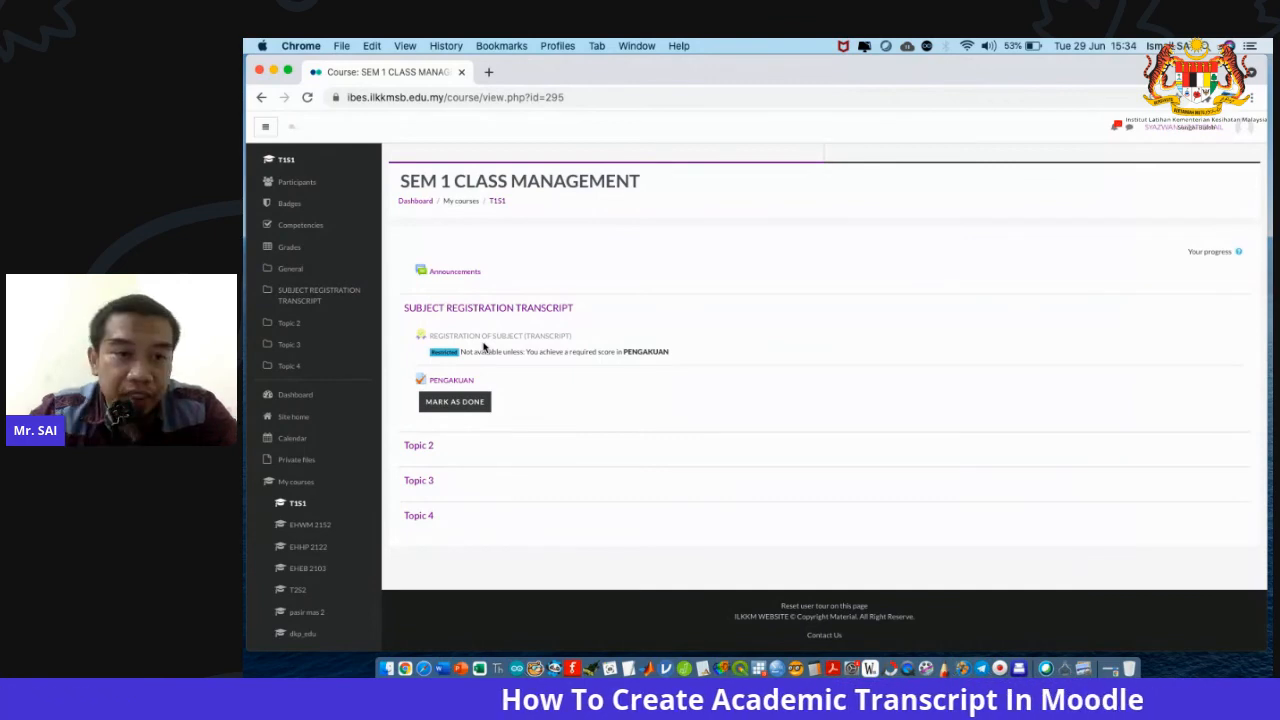
Attempt the PENGAKUAN quiz as the student, answer "YA, SAYA SETUJU DENGAN PENGAKUAN INI", submit it and return to the course.
scroll(484, 346, "up", 5)
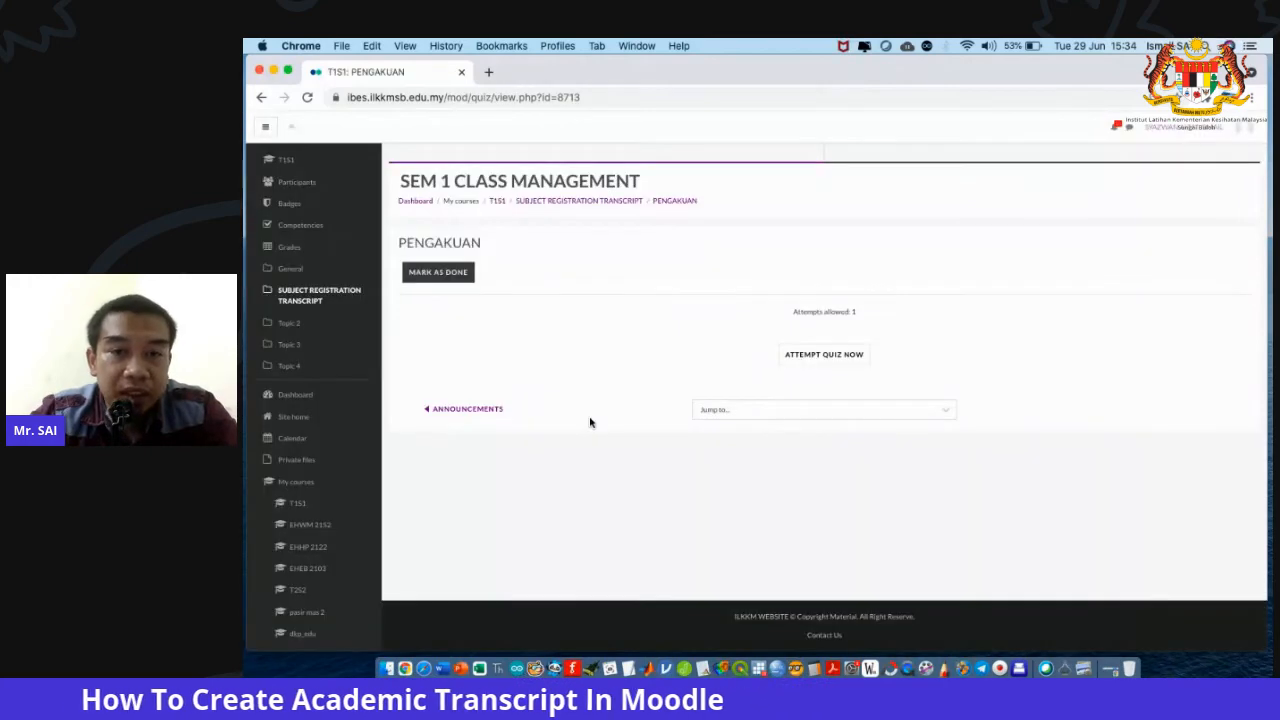
left_click(843, 358)
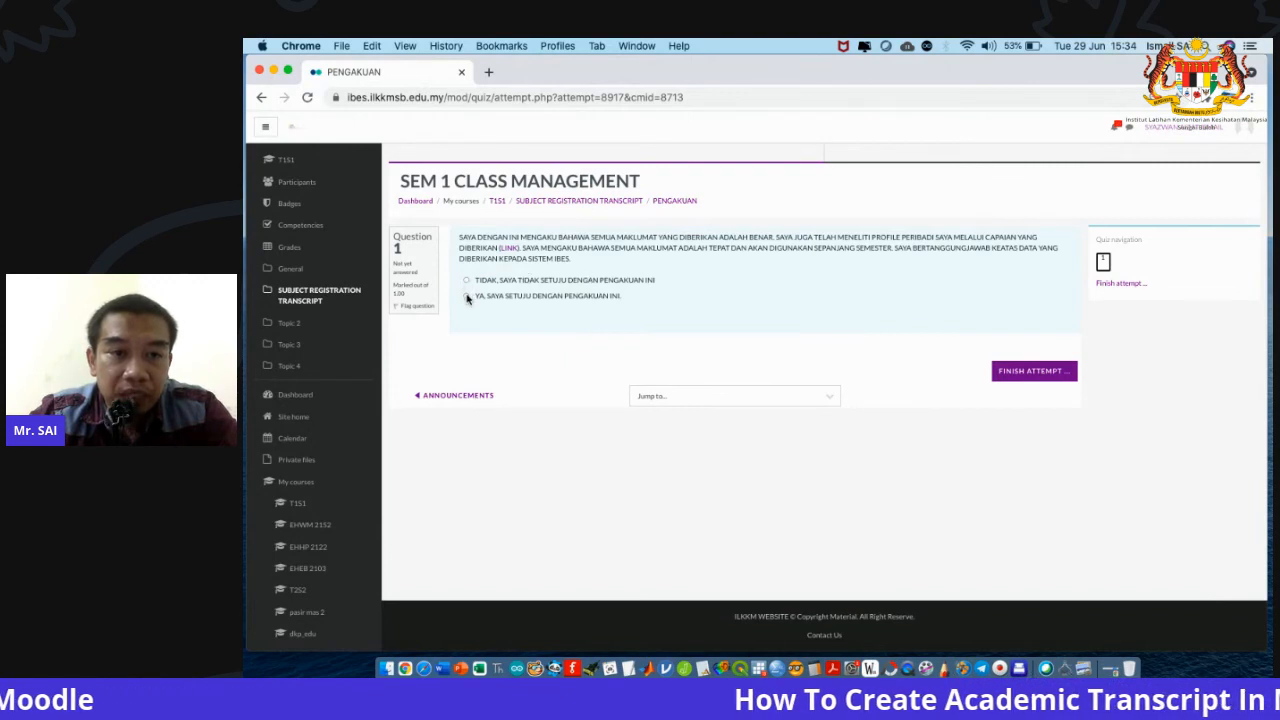
left_click(466, 296)
left_click(1030, 372)
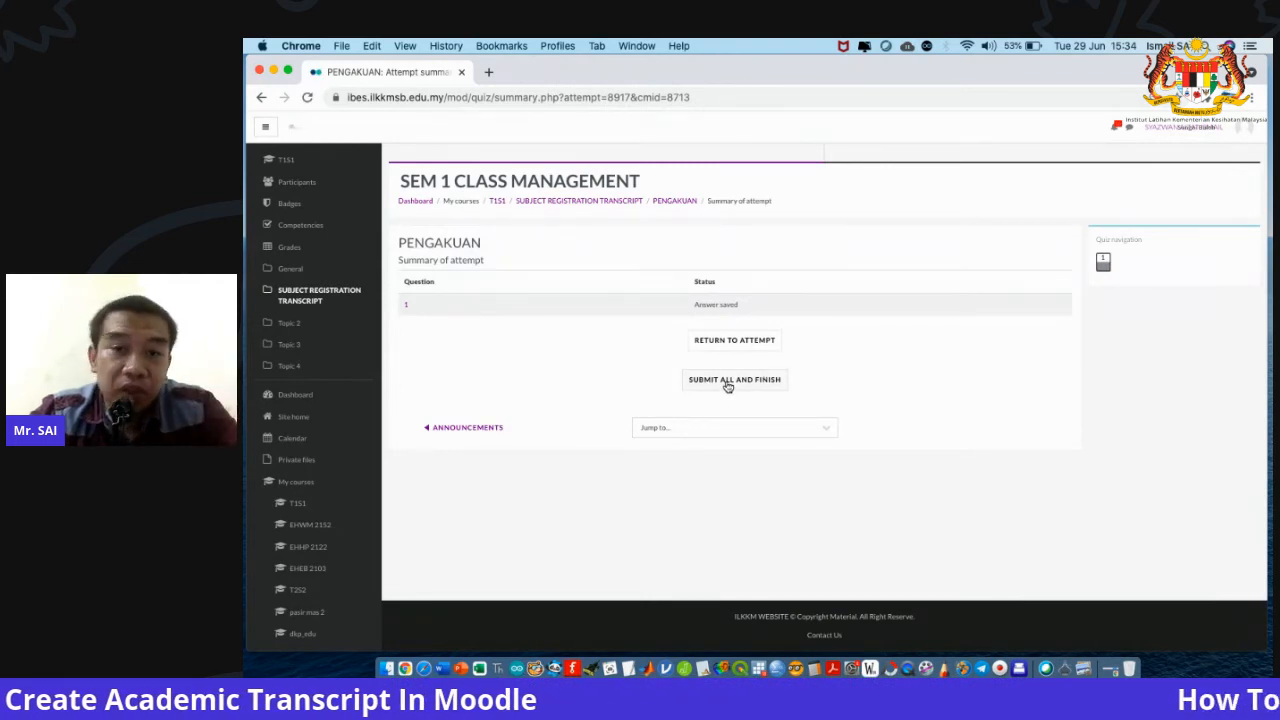
left_click(728, 384)
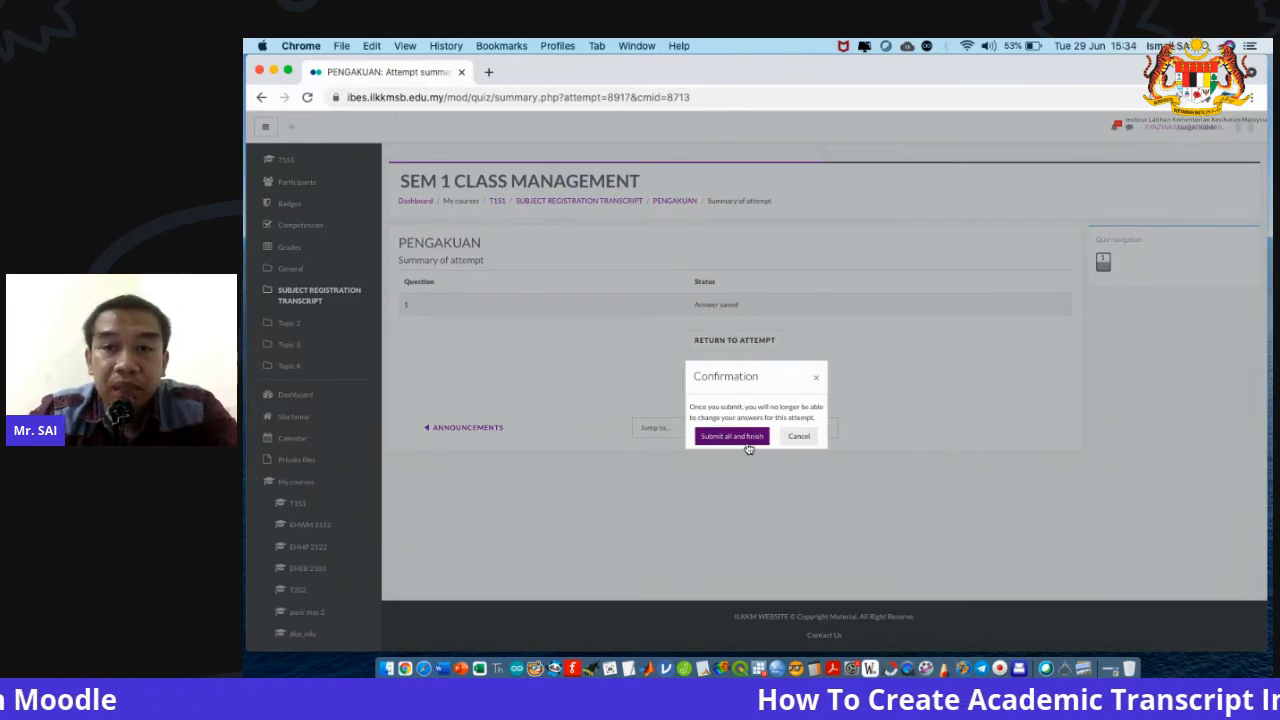
left_click(733, 436)
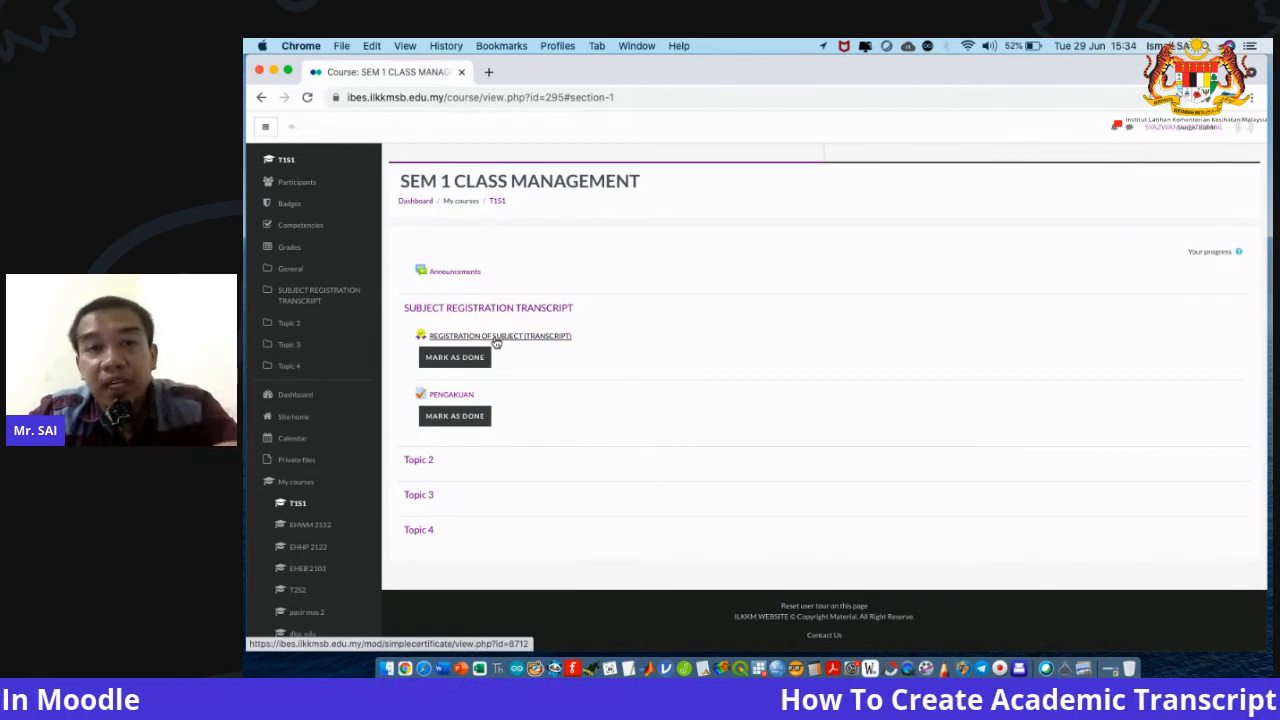
Get the student's certificate from REGISTRATION OF SUBJECT (TRANSCRIPT), review its profile details and subject table, and close its window.
left_click(496, 340)
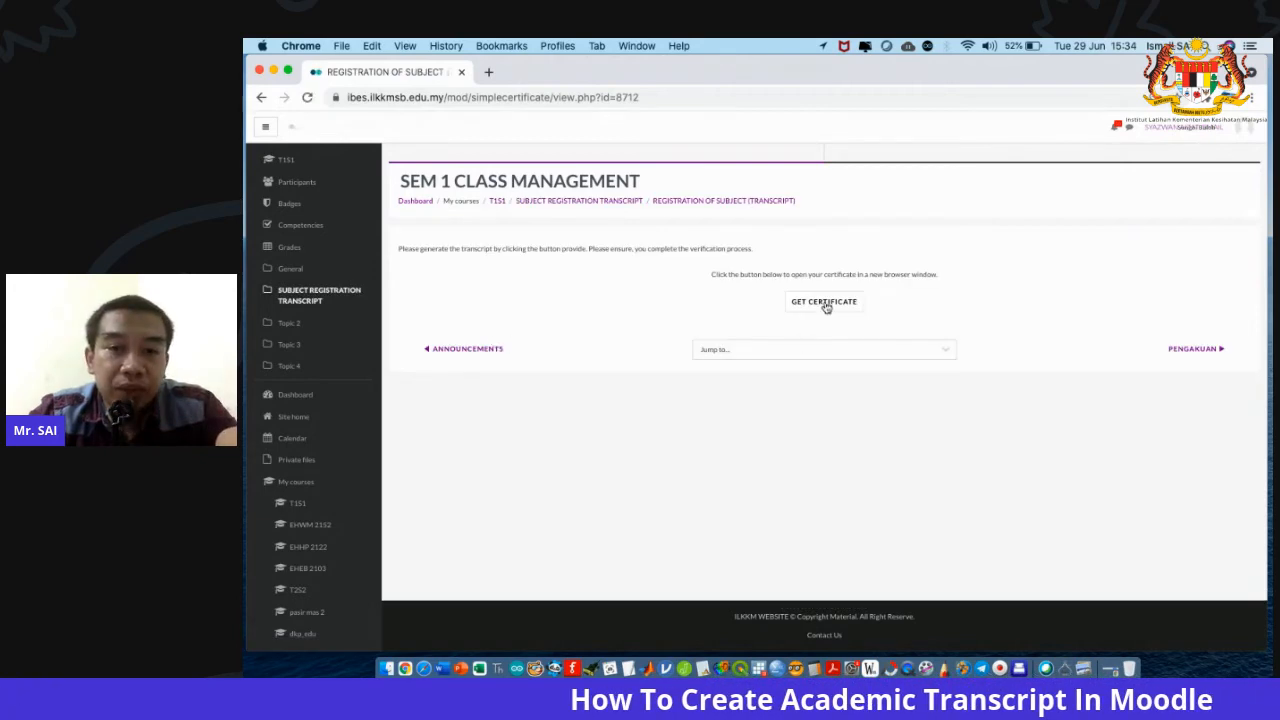
left_click(826, 303)
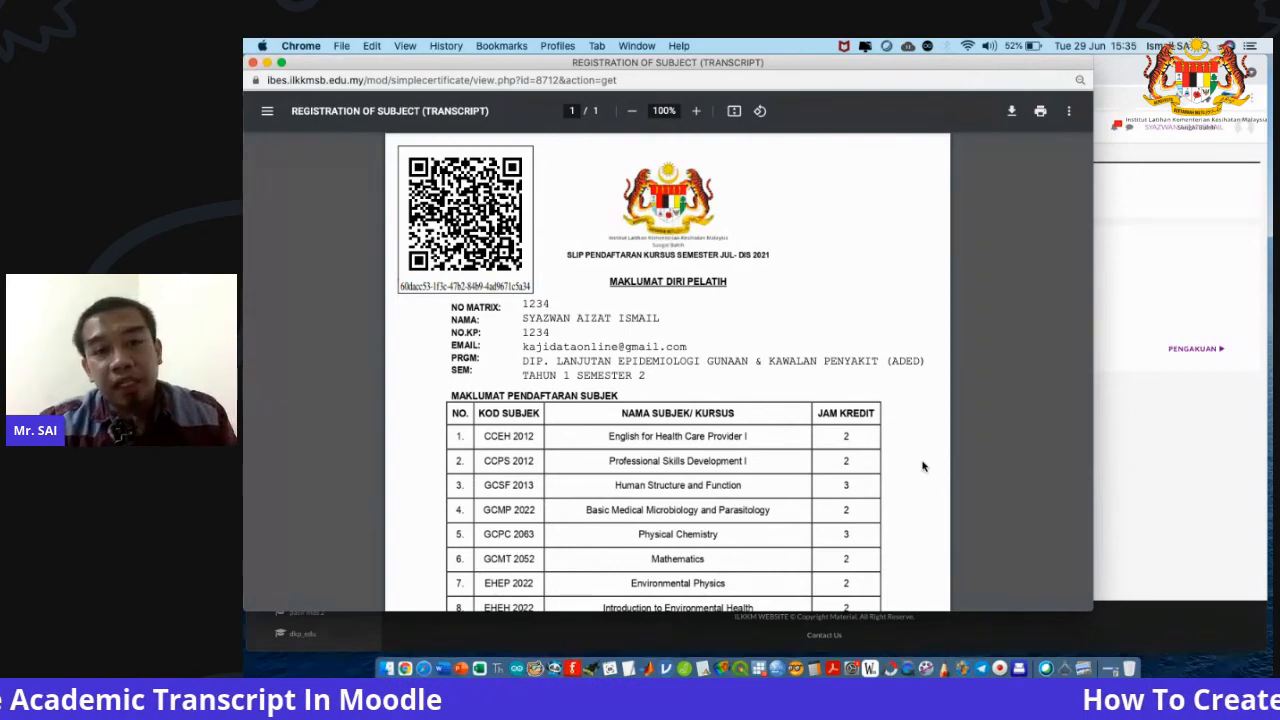
scroll(923, 466, "down", 5)
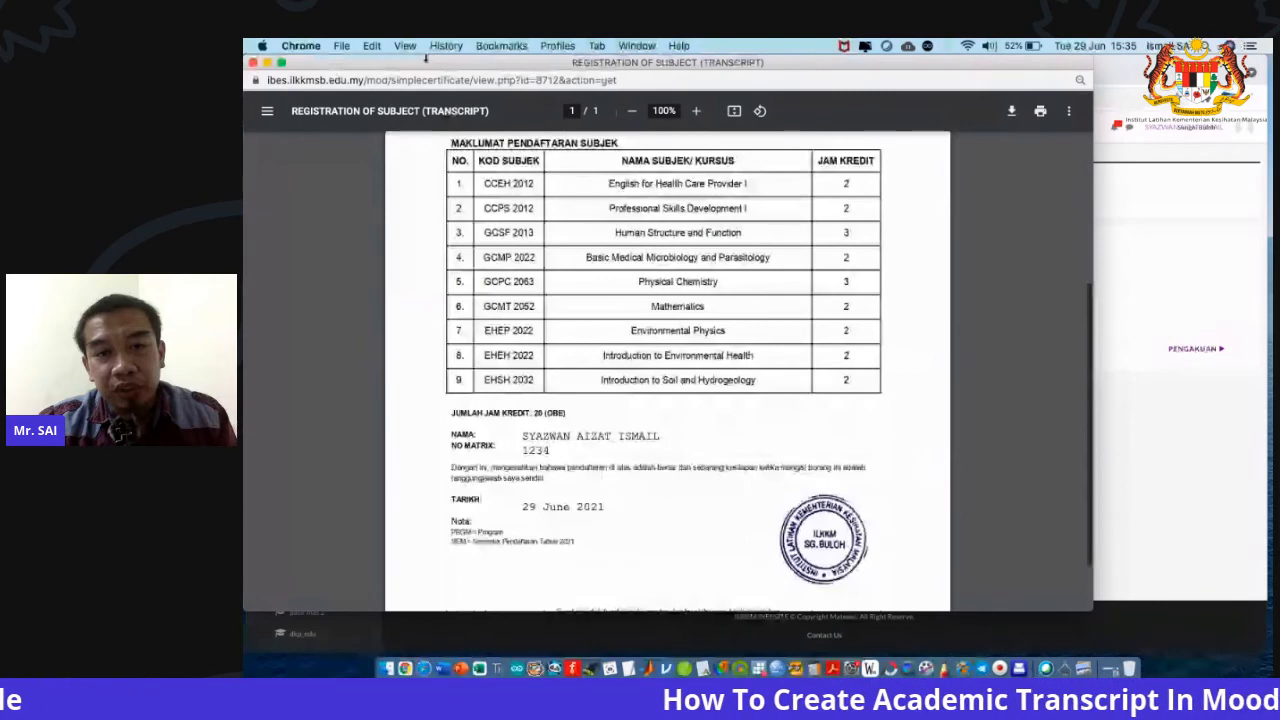
key("super+w")
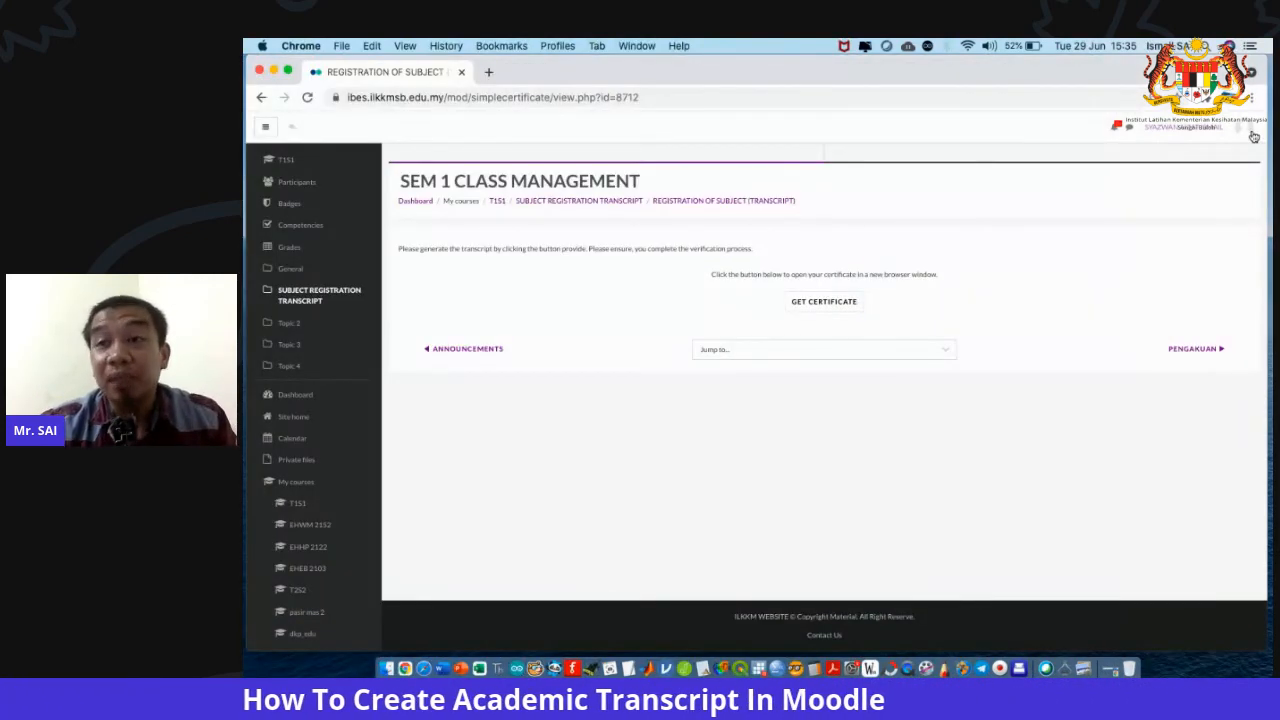
Switch to the Finder folder Slip Pendaftaran Kursus IBES and open FINAL TRANSCRIPT FORMAT IBES (1).docx in Word.
left_click(1251, 132)
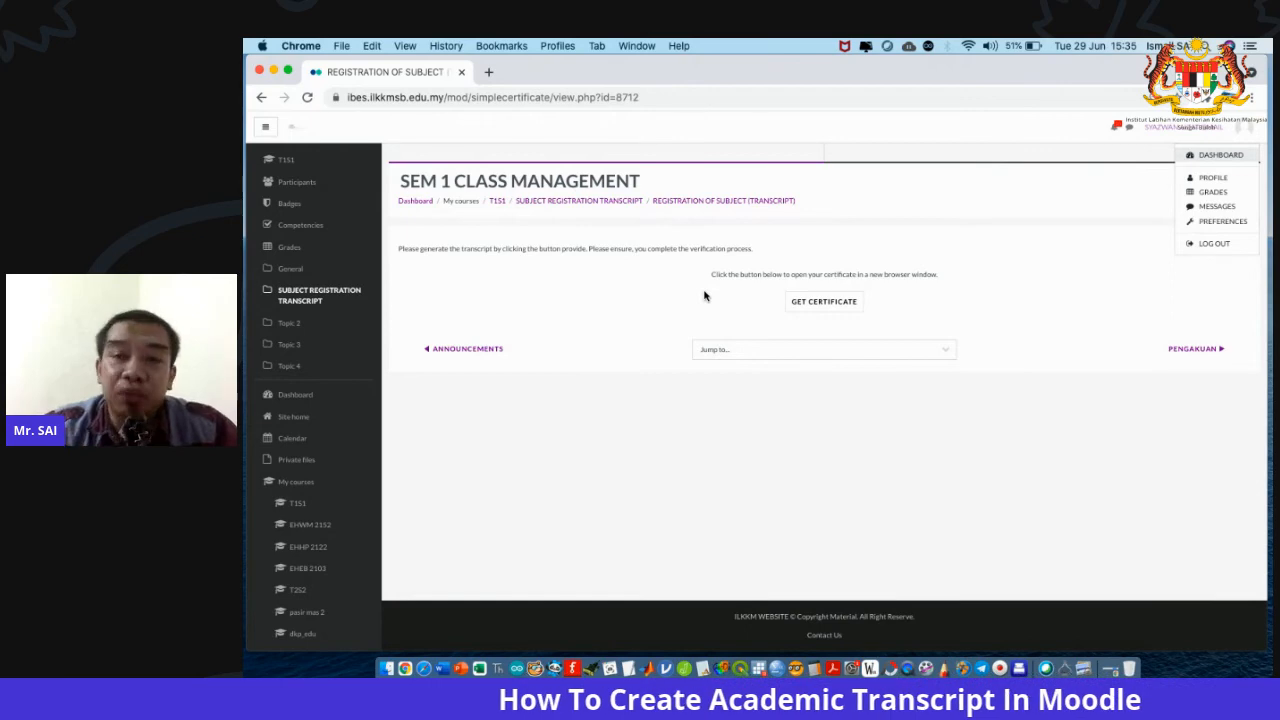
key("ctrl+Up")
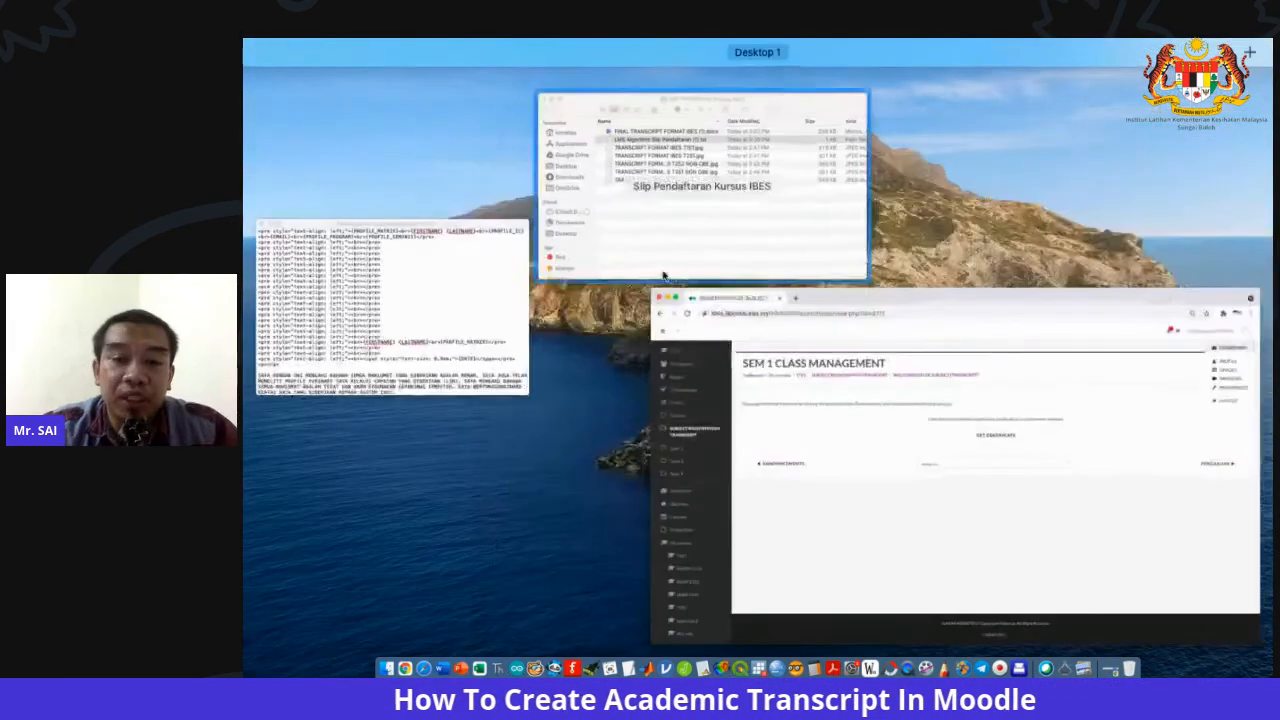
left_click(583, 269)
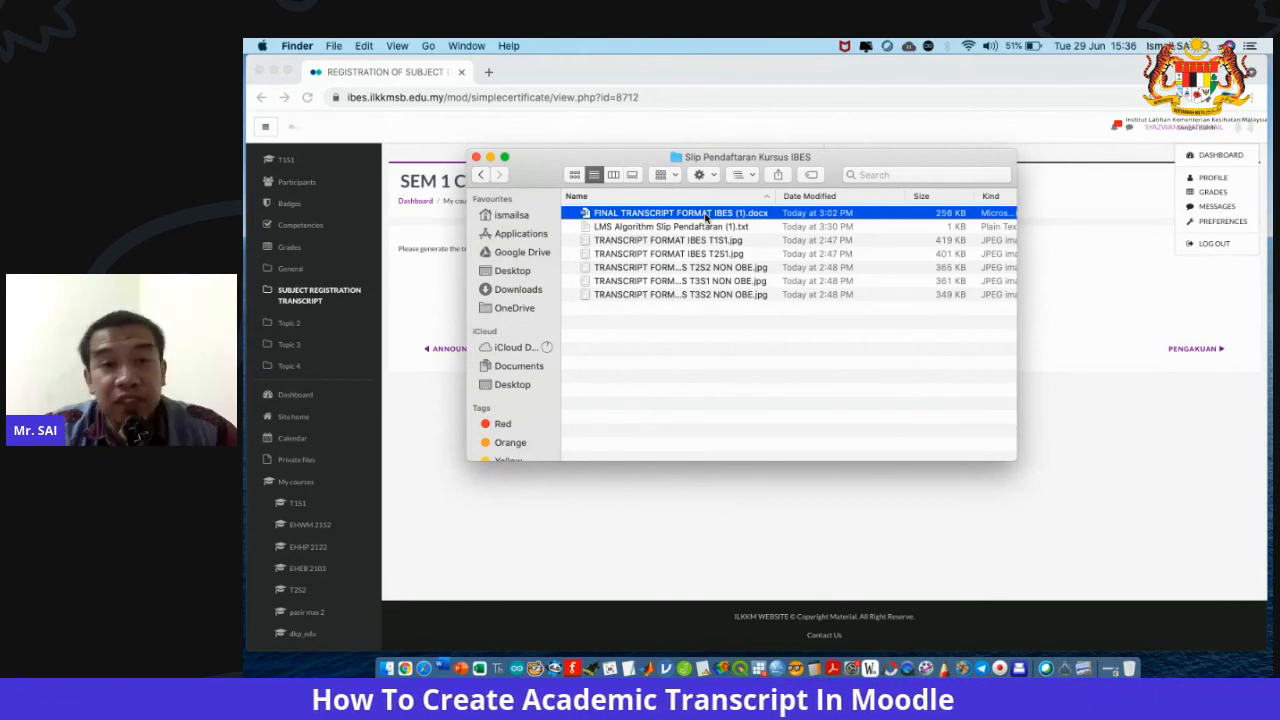
double_click(706, 216)
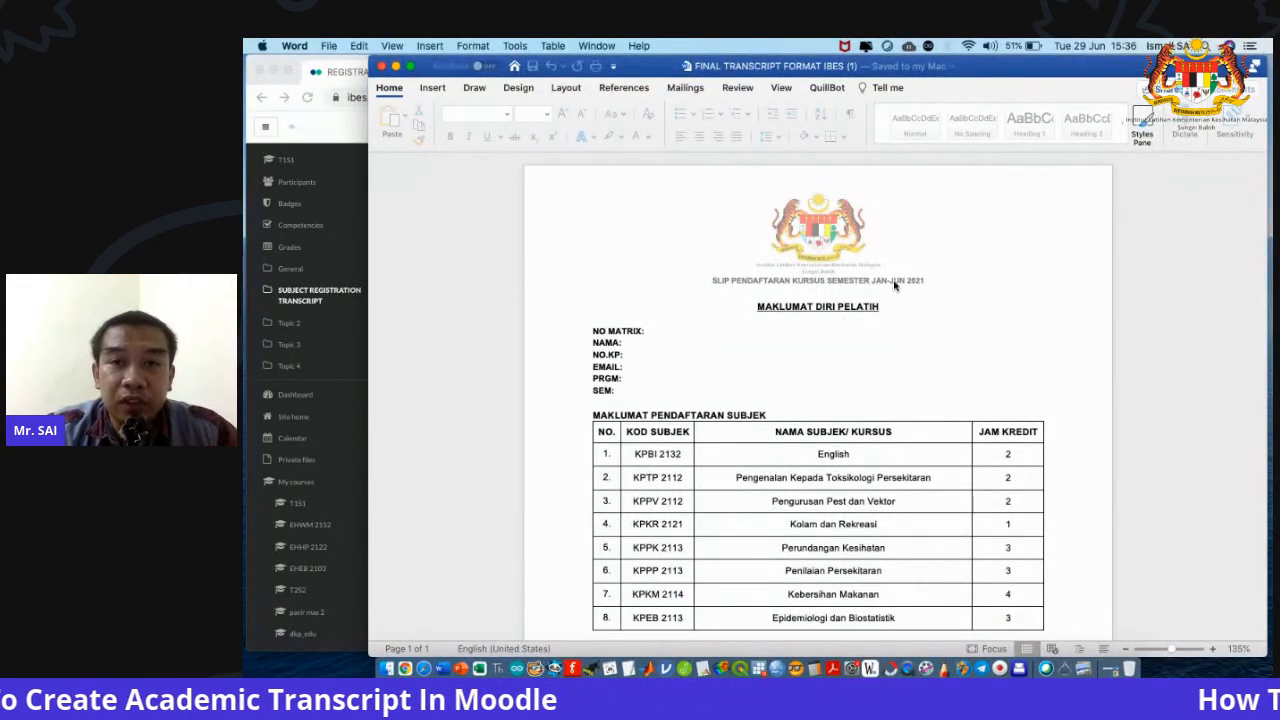
Show the formatting marks, change the semester in the document header to "JULAI - DISEMBER 2021" and return to the body text.
left_click(880, 125)
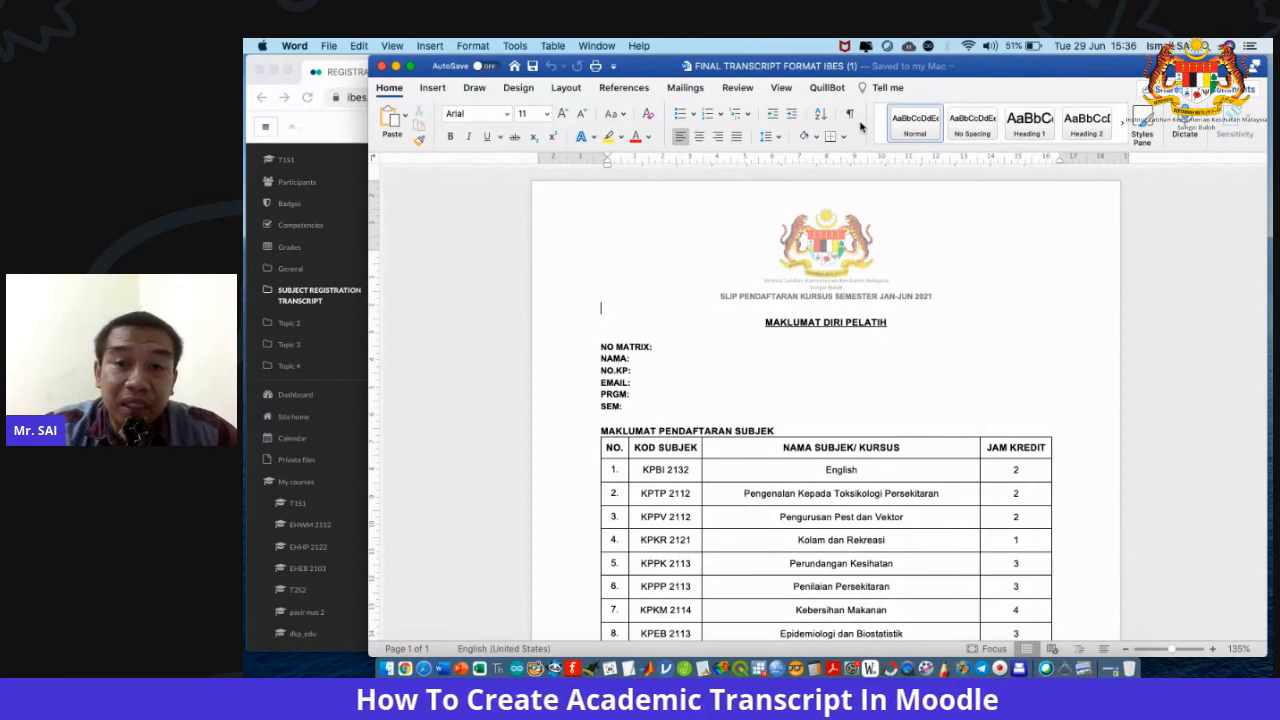
left_click(849, 114)
double_click(893, 292)
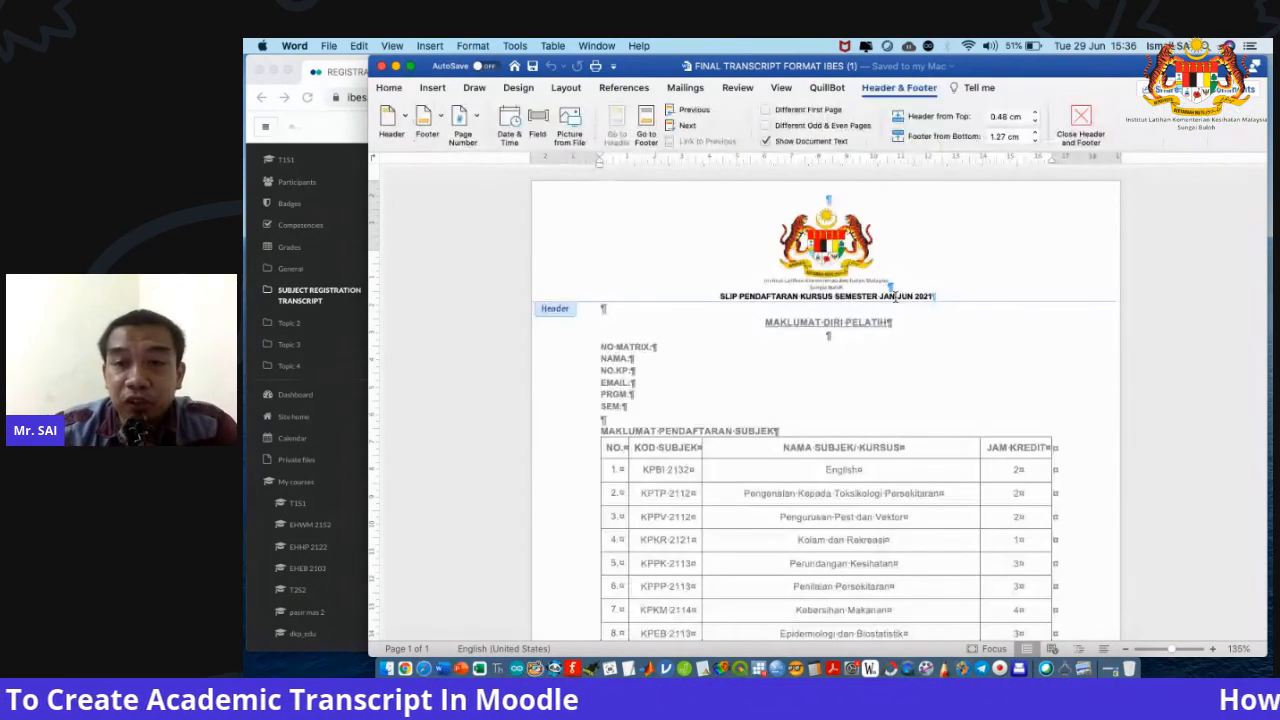
key("BackSpace")
key("BackSpace")
key("BackSpace")
key("BackSpace")
key("BackSpace")
key("BackSpace")
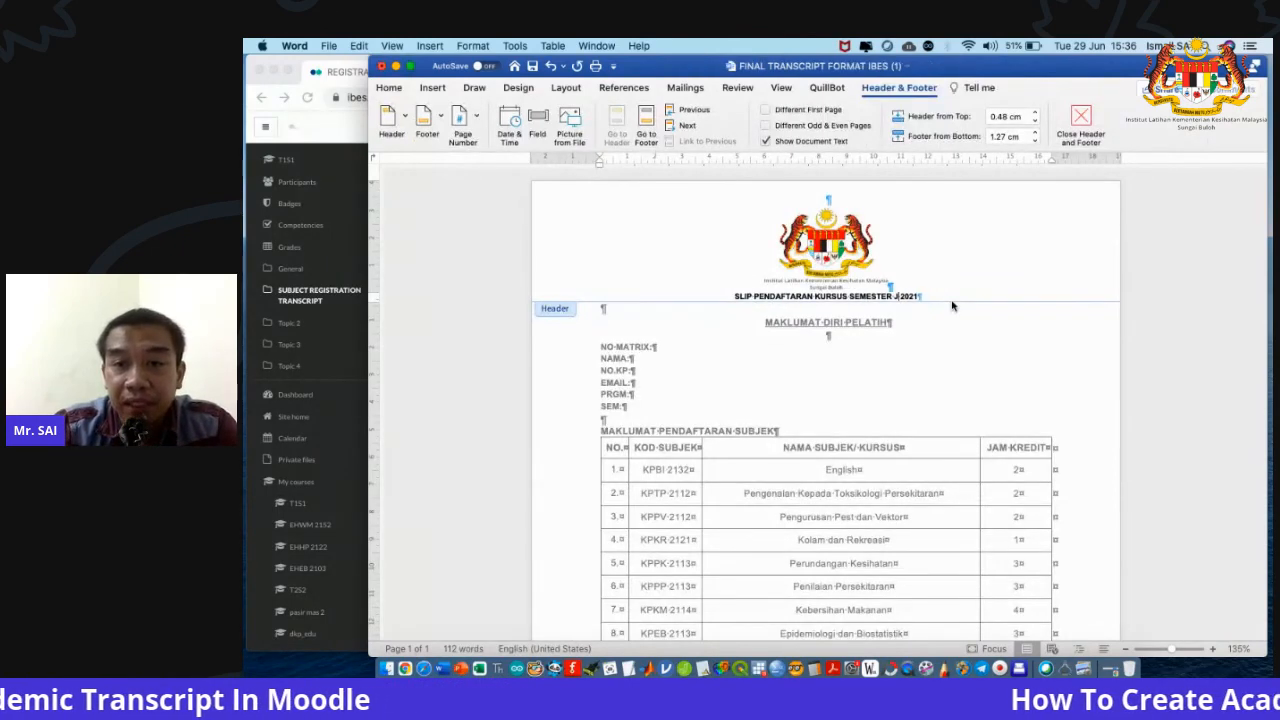
type("ULAI")
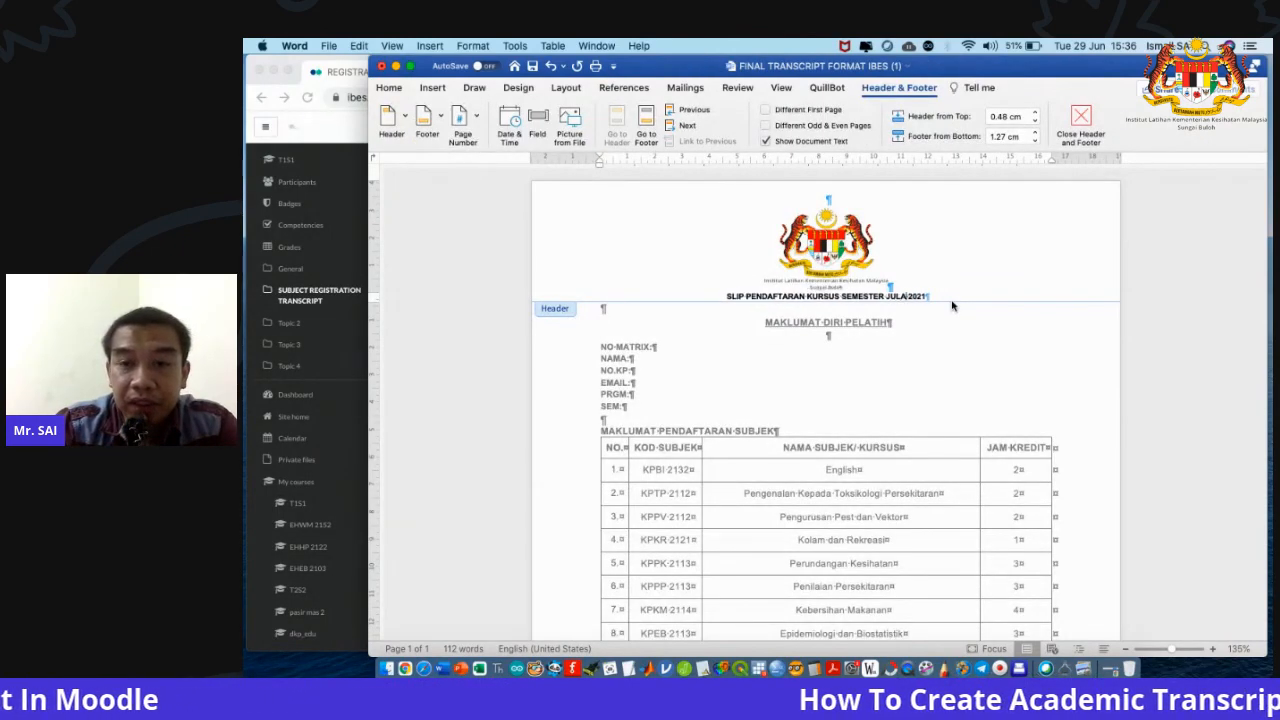
type("DISEMBER")
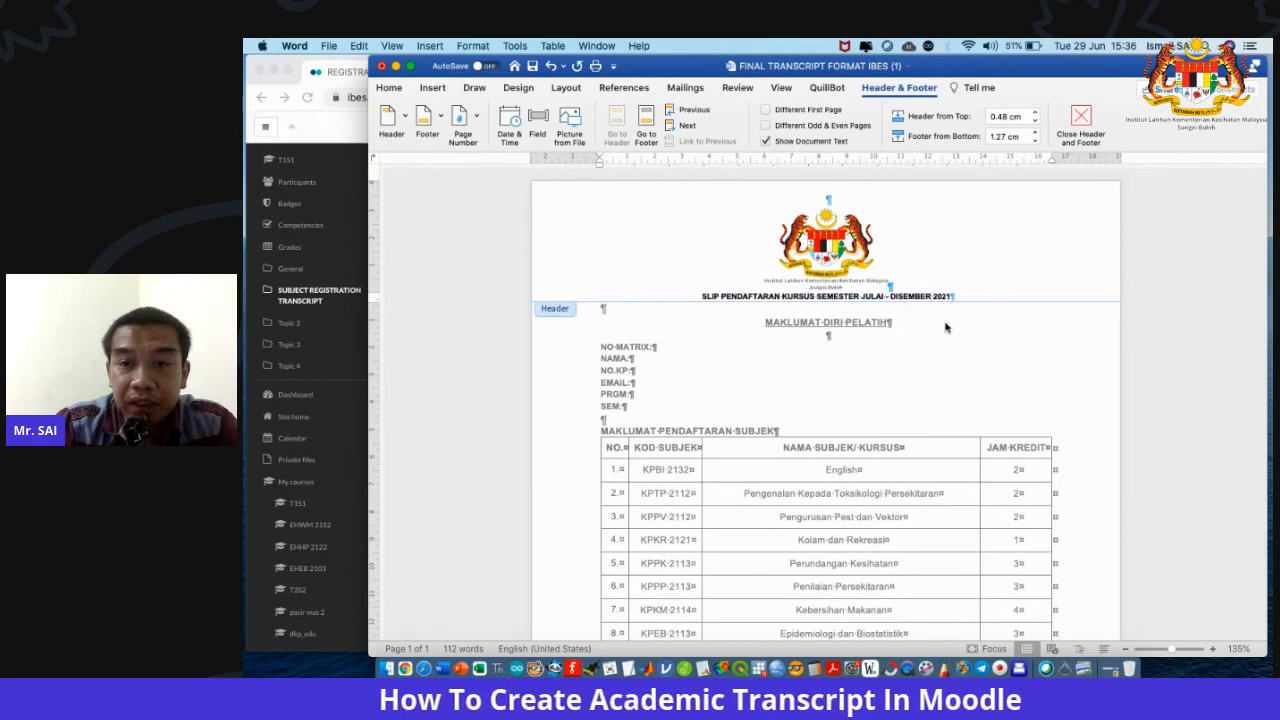
left_click(1090, 124)
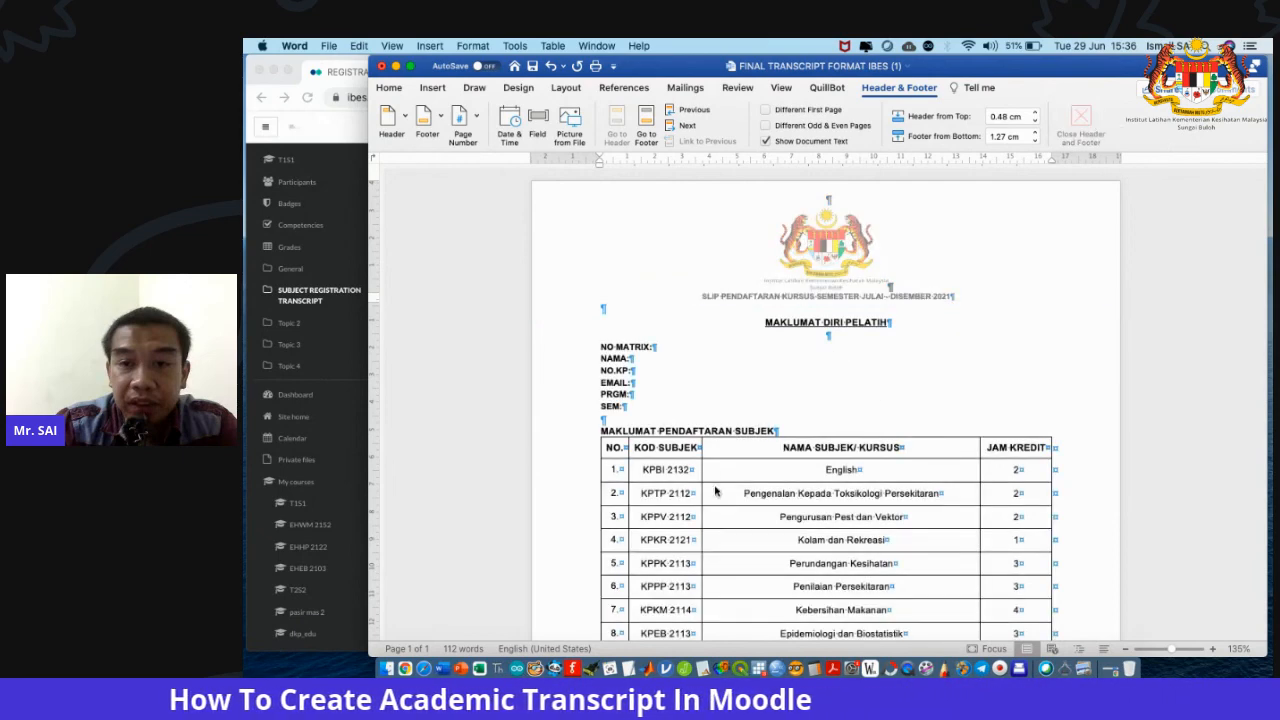
scroll(717, 493, "down", 2)
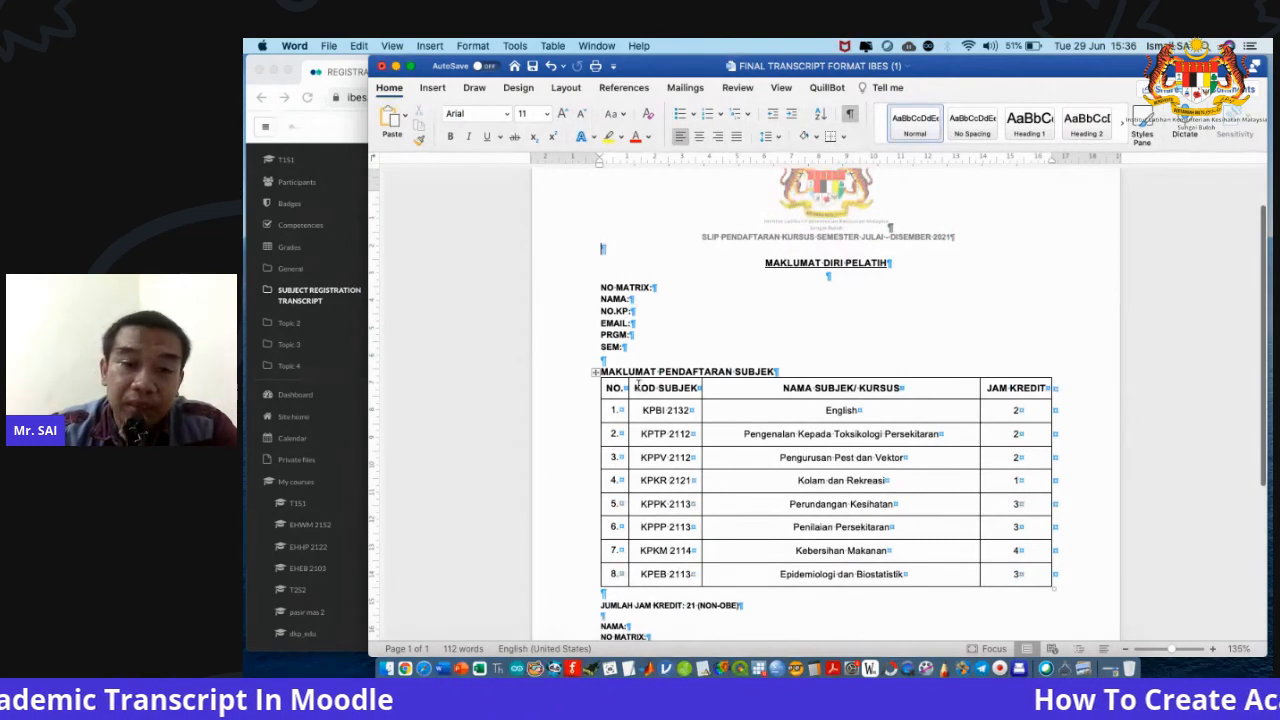
Highlight the Epidemiologi dan Biostatistik row in the subject registration table and close the Word document.
scroll(638, 382, "down", 2)
left_click_drag(612, 527, 1006, 529)
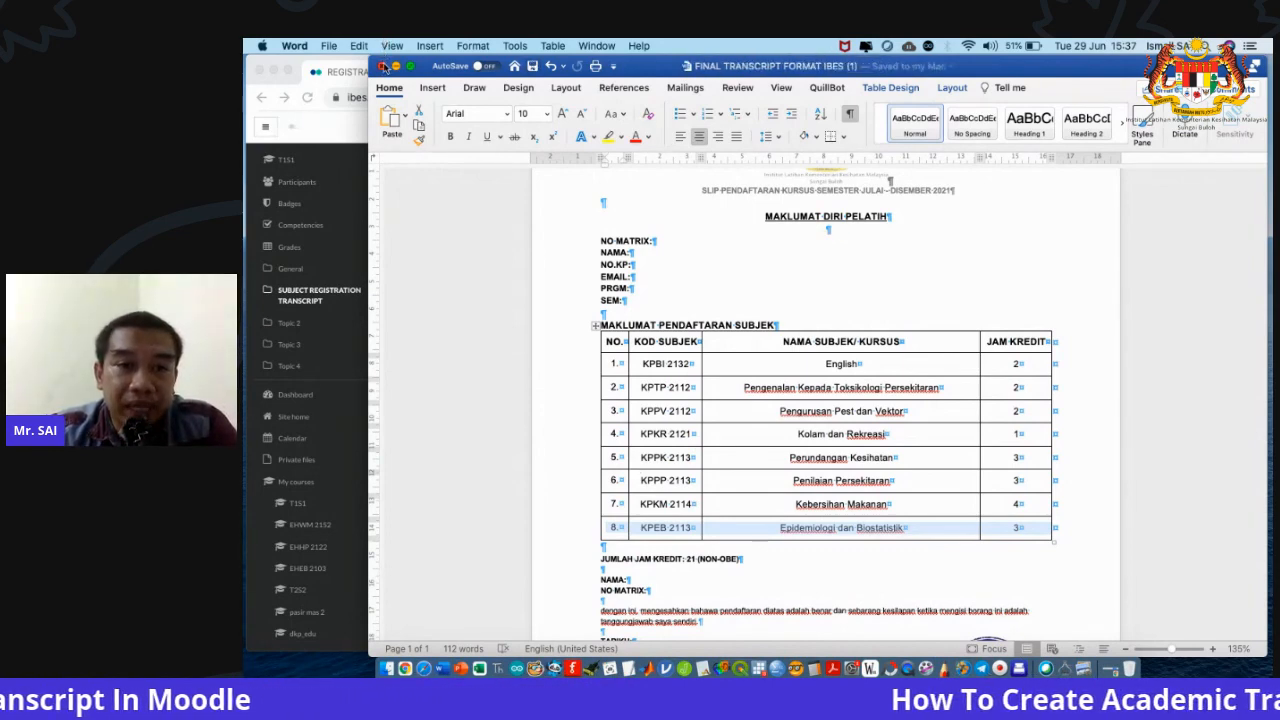
left_click(383, 66)
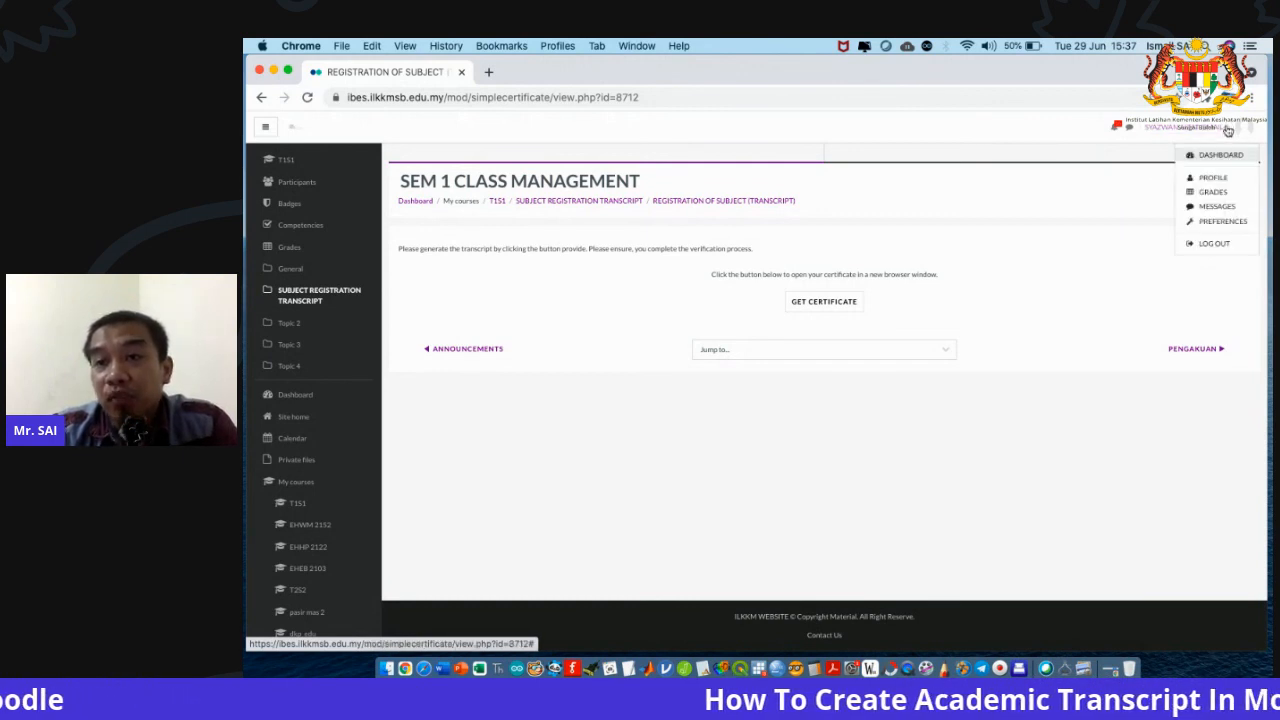
Open the logged-in student's Moodle profile for editing and go to its Additional Fields section.
left_click(1222, 183)
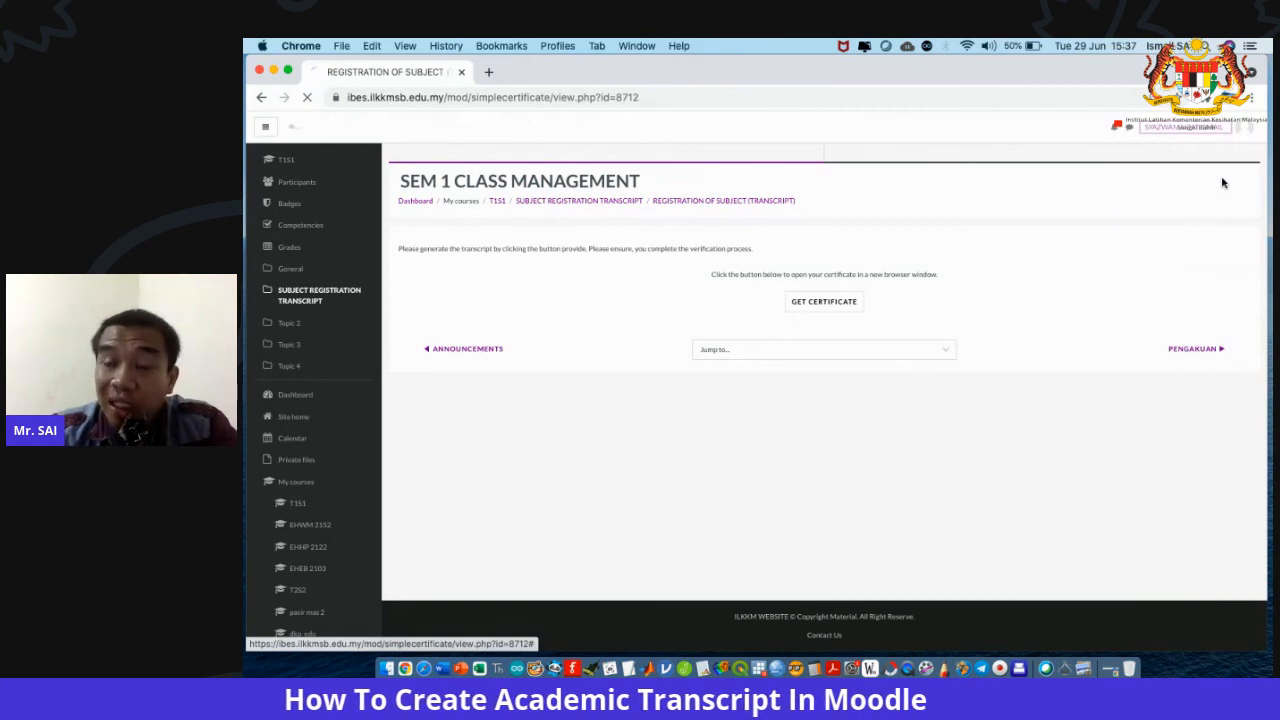
left_click(795, 312)
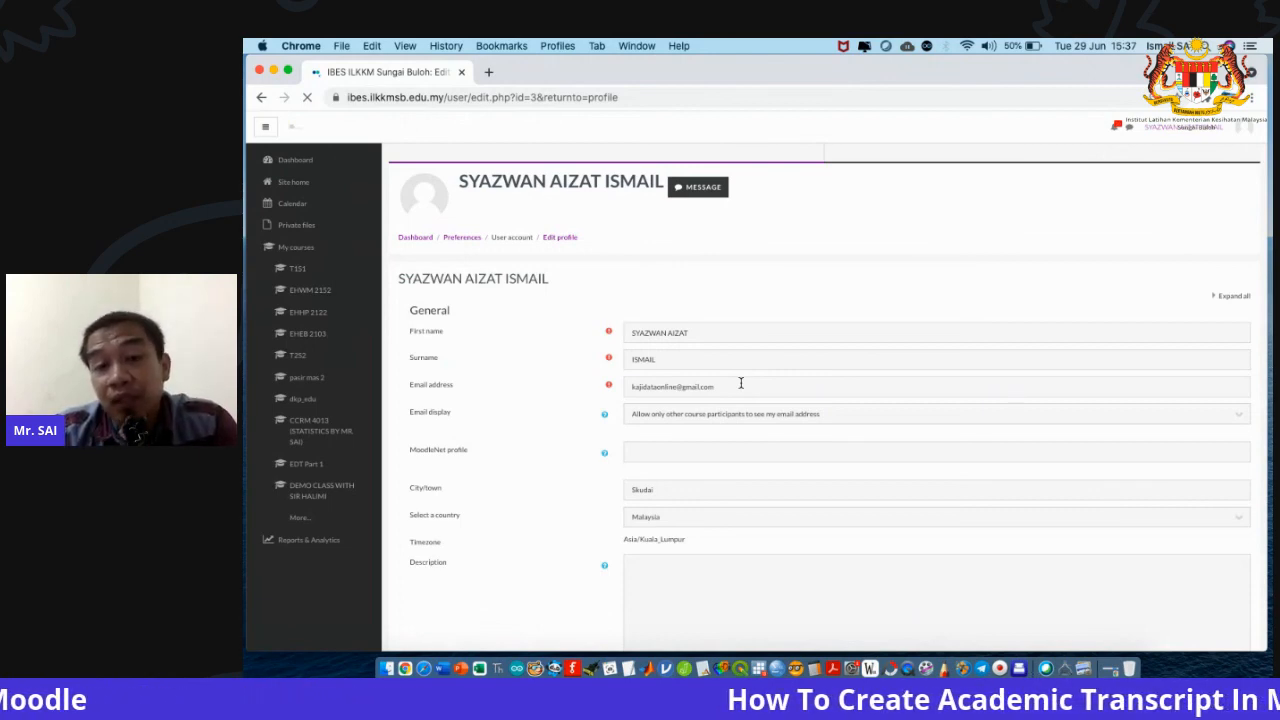
scroll(741, 383, "down", 10)
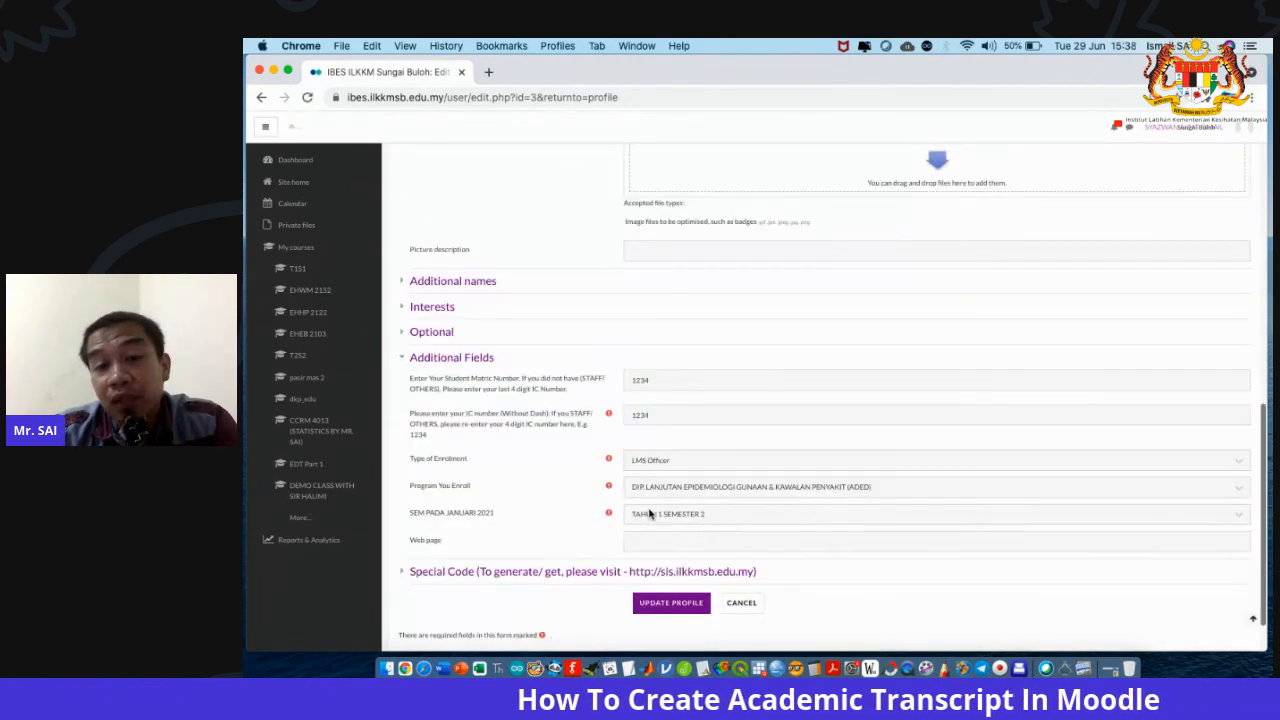
Examine the matric number, IC number, enrolment type, program and semester fields up close, and return to the profile page.
left_click(667, 428)
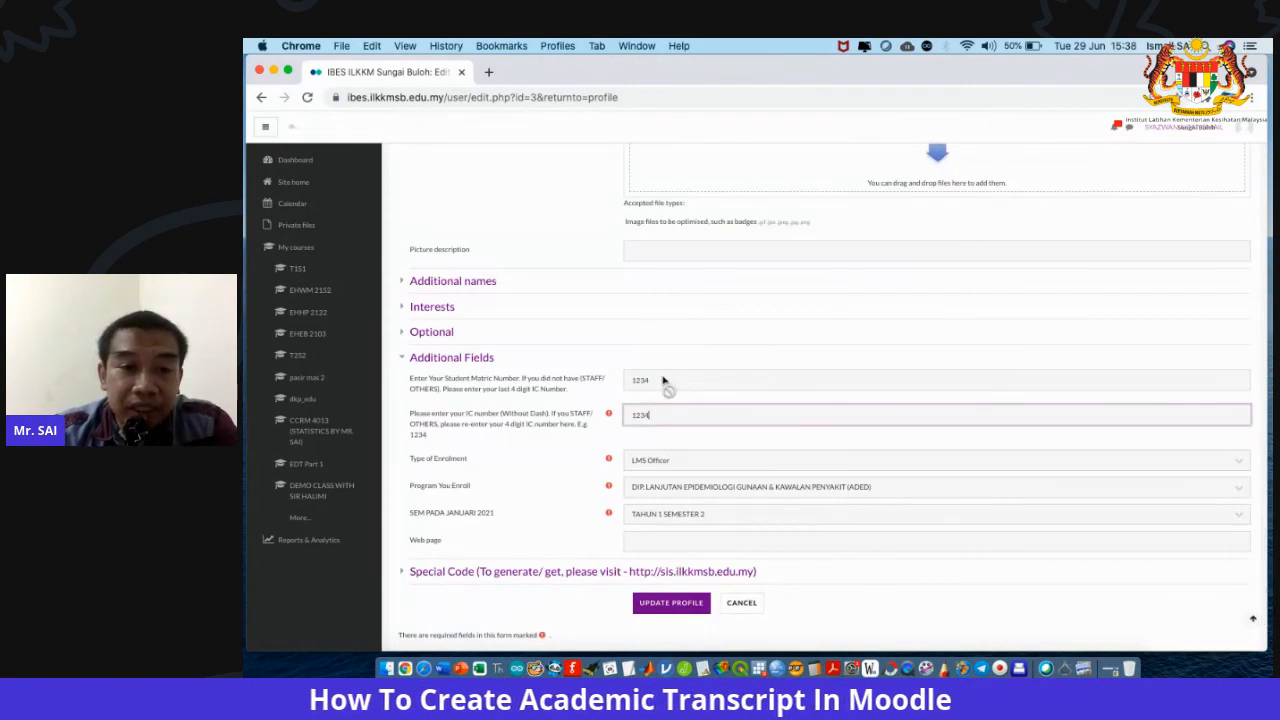
scroll(662, 380, "up", 5)
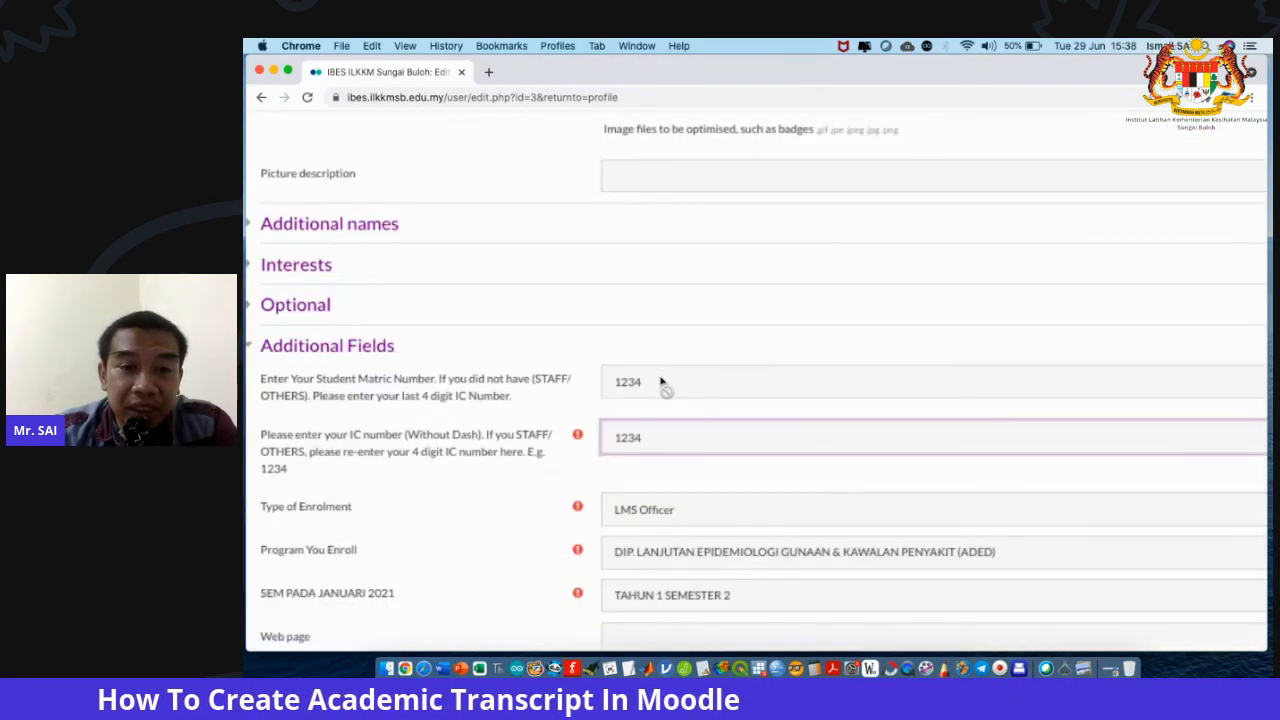
scroll(661, 381, "up", 2)
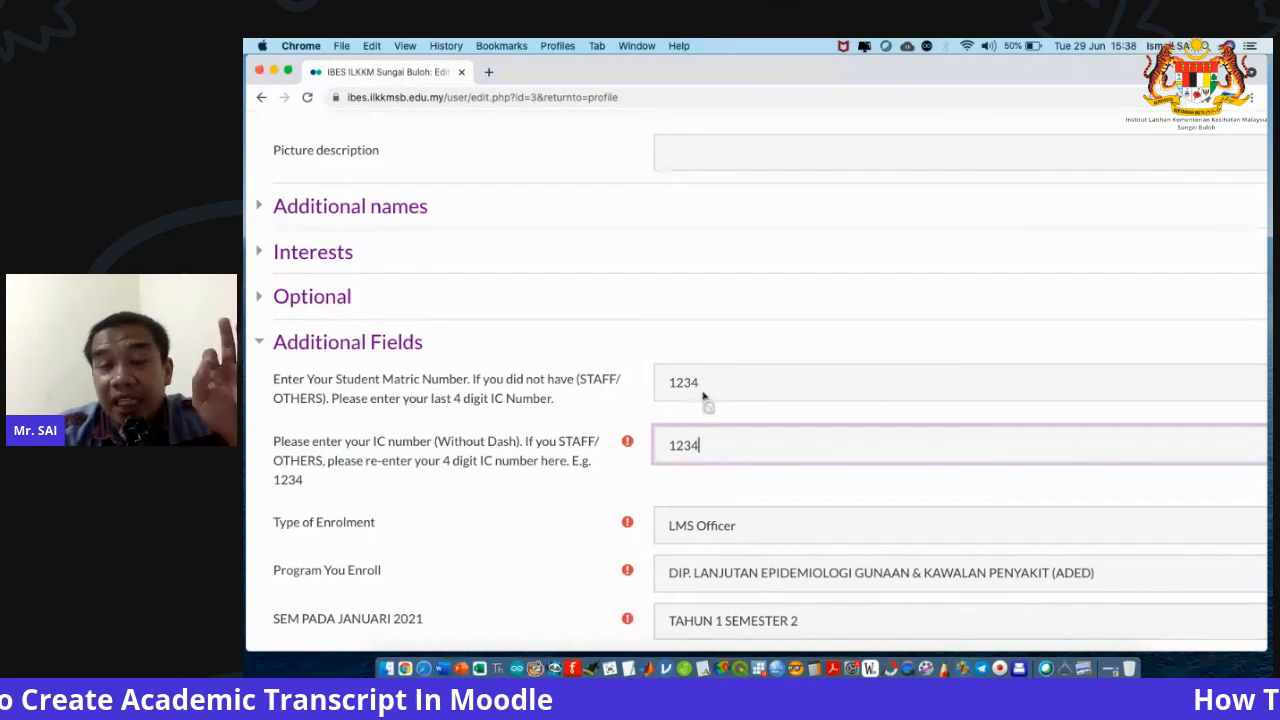
key("super+minus")
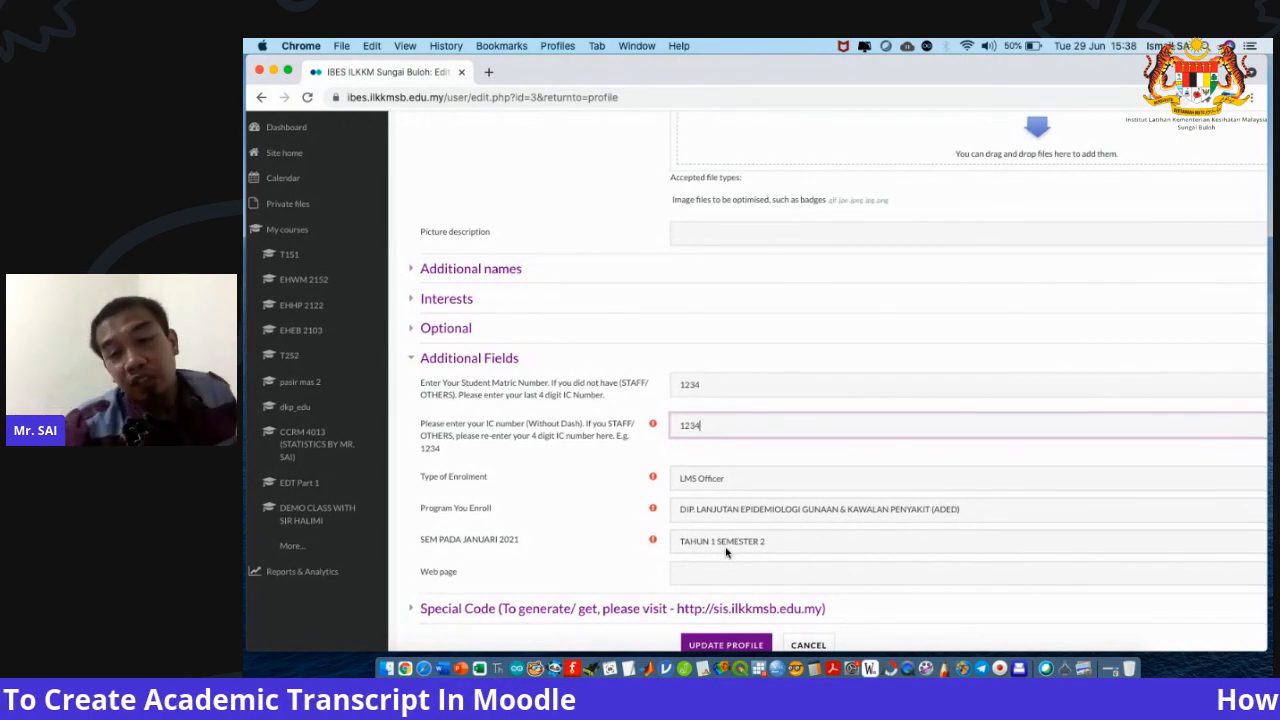
key("Return")
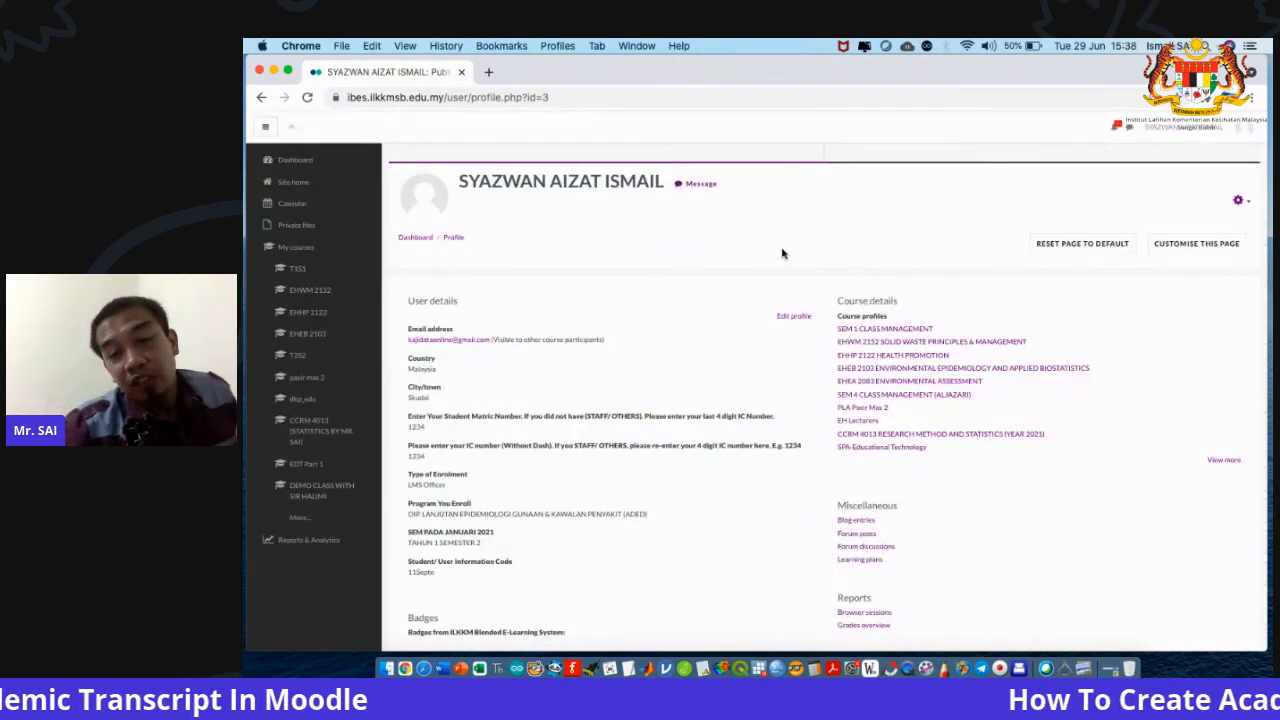